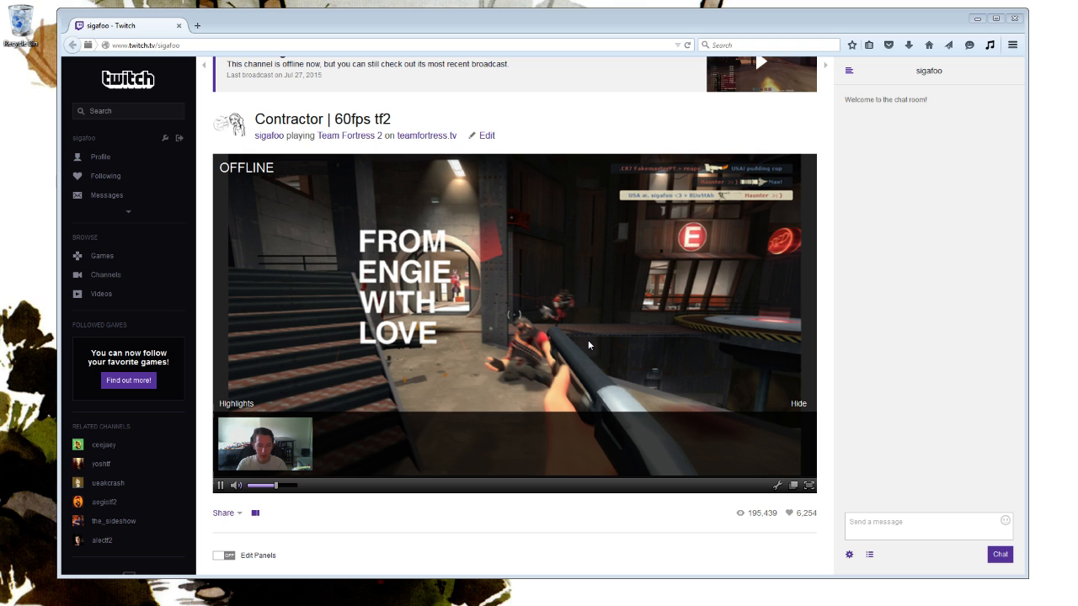
Look through the info panels on the Twitch channel page down to the computer specs, and close the browser window.
scroll(623, 253, "down", 4)
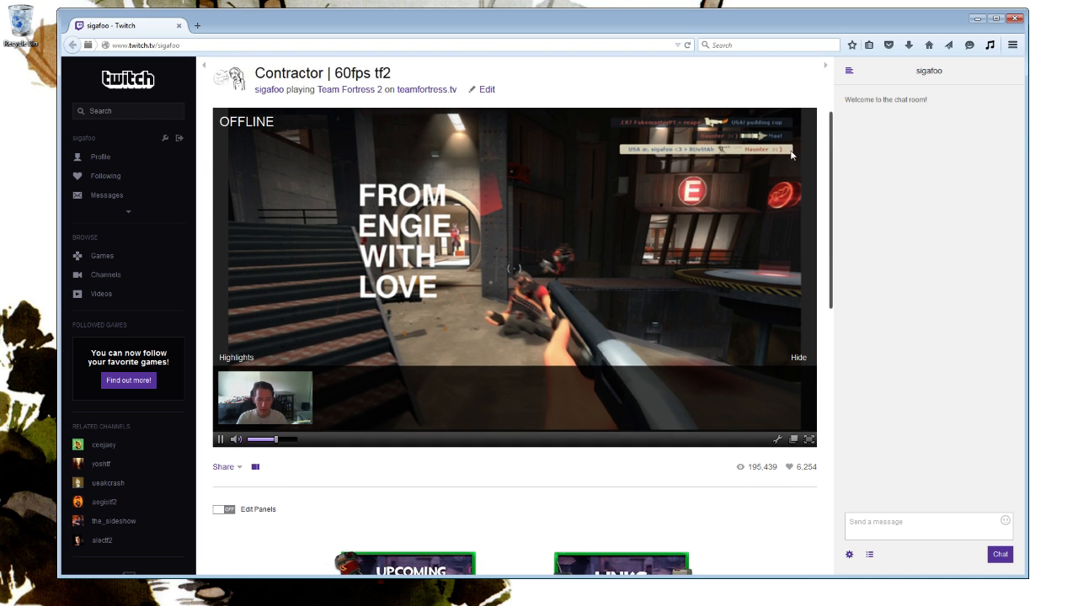
scroll(646, 254, "down", 10)
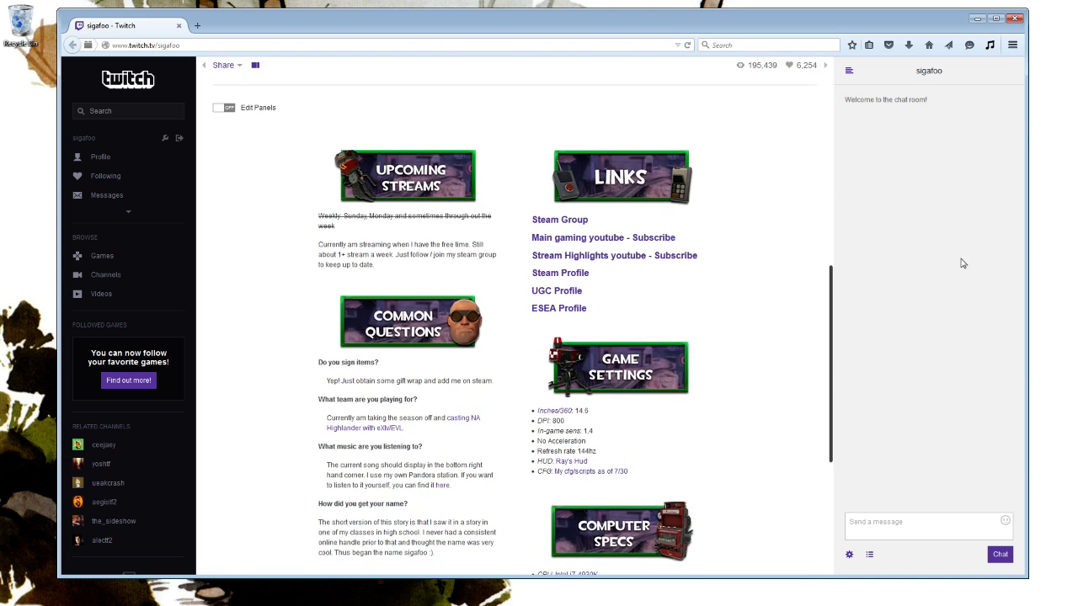
scroll(704, 164, "up", 3)
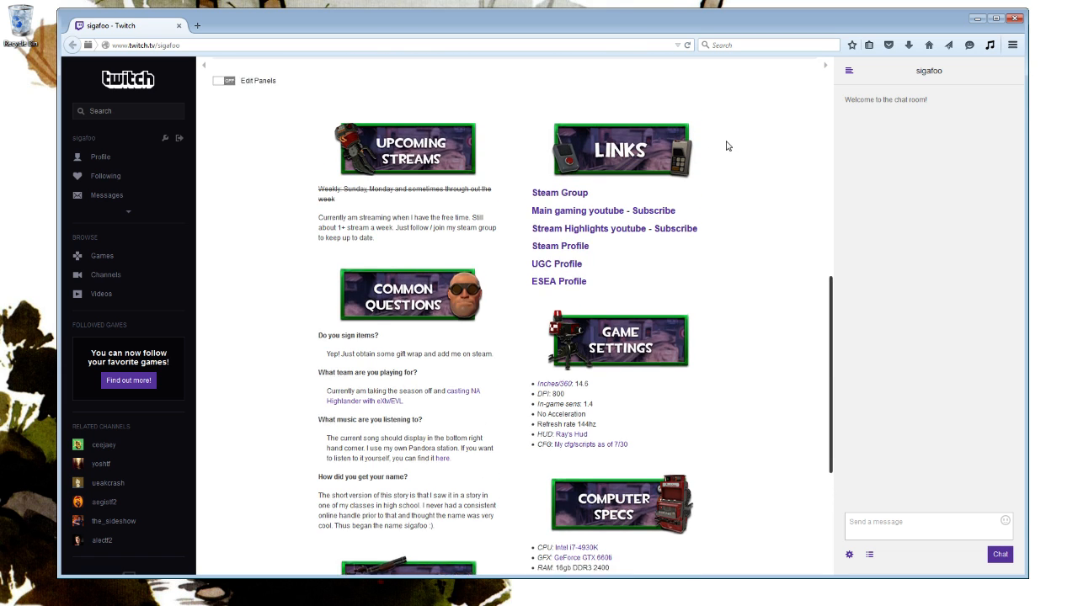
scroll(709, 193, "down", 1)
scroll(272, 234, "down", 5)
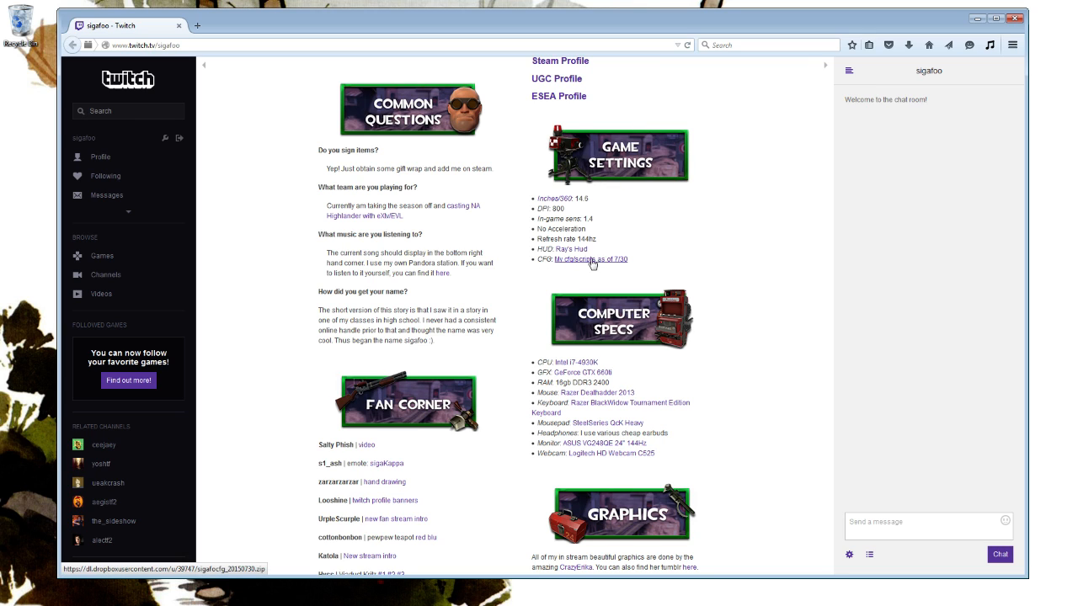
left_click(1014, 20)
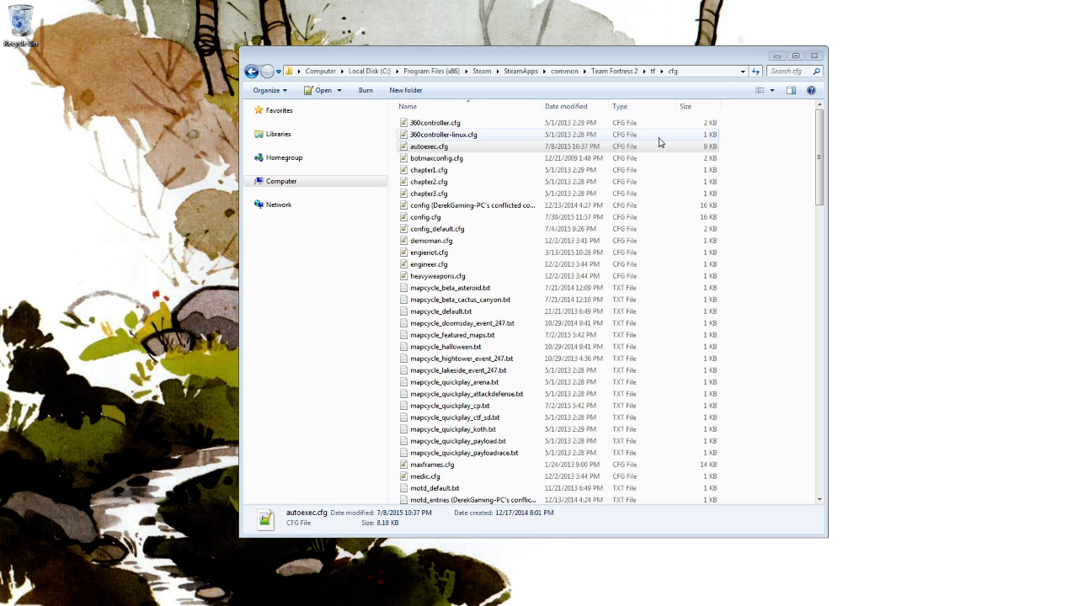
Show the full path of the Team Fortress 2 cfg folder, and open autoexec.cfg from it in Notepad++.
left_click(718, 73)
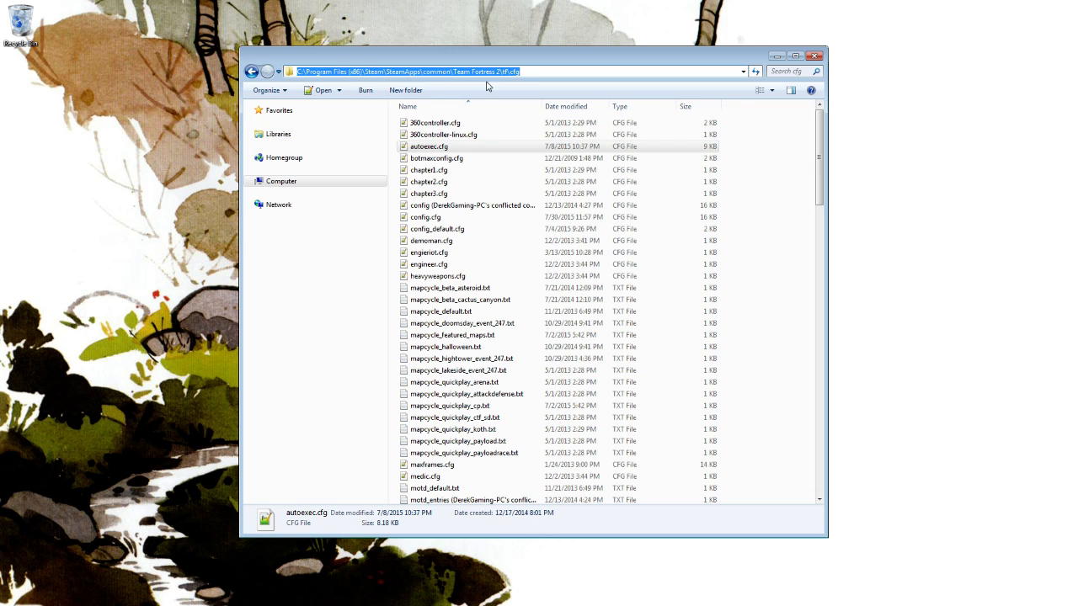
left_click(796, 206)
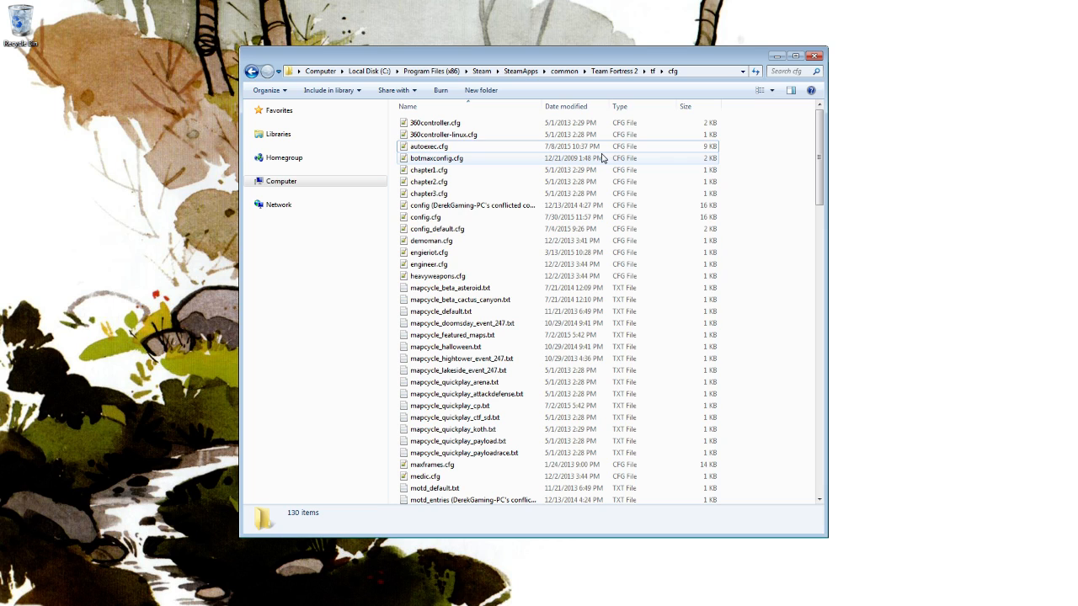
left_click(487, 149)
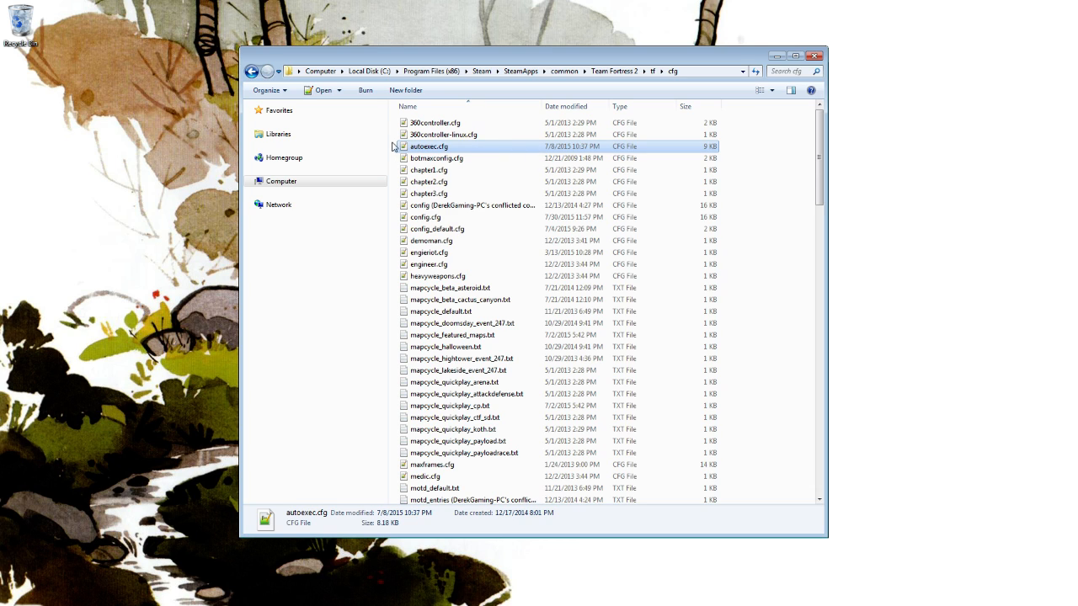
right_click(447, 146)
left_click(488, 167)
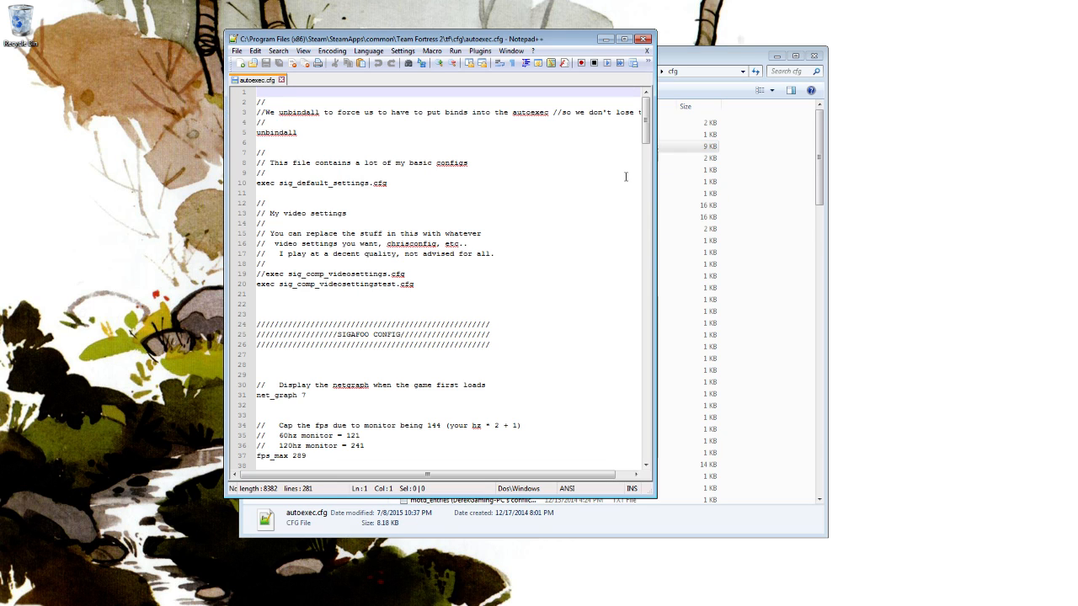
Enlarge the Notepad++ window to cover most of the desktop and magnify the autoexec.cfg text.
left_click_drag(645, 468, 873, 549)
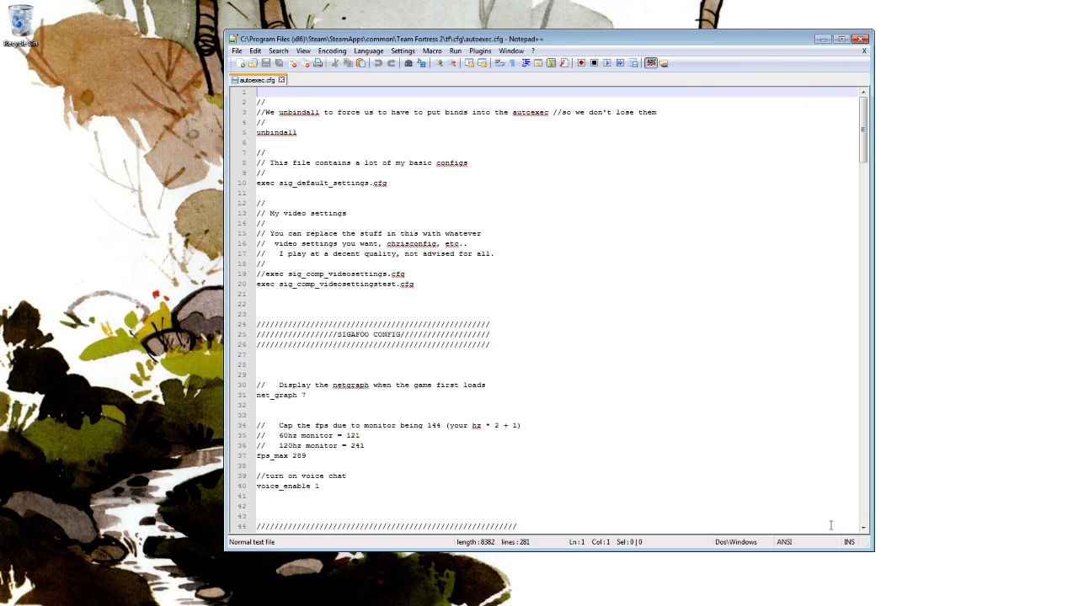
left_click(511, 51)
left_click_drag(449, 39, 494, 36)
scroll(443, 189, "up", 5, "ctrl")
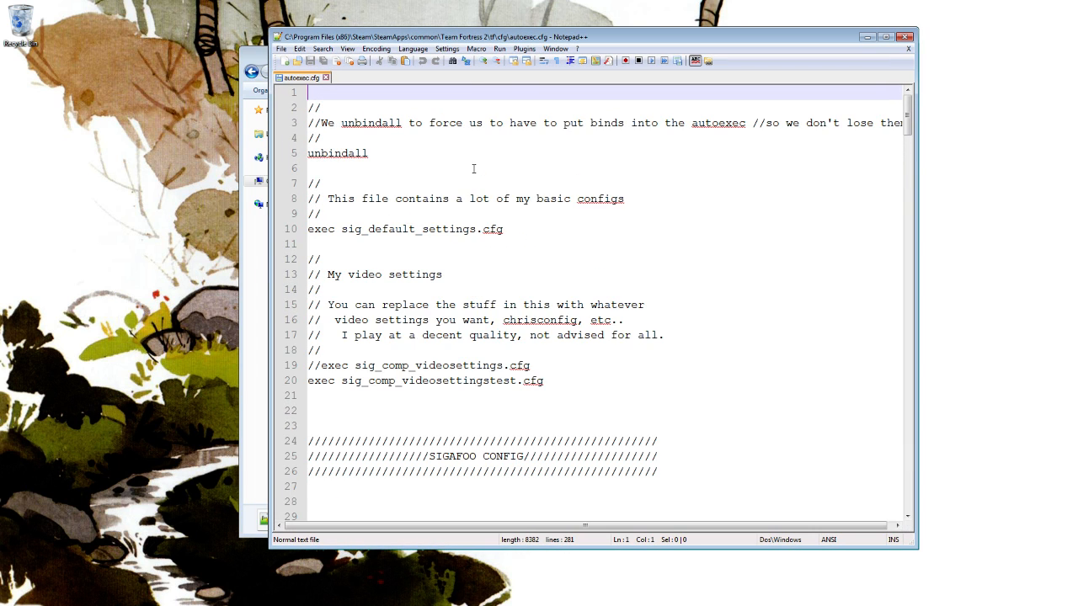
scroll(474, 165, "up", 1, "ctrl")
left_click_drag(389, 39, 312, 25)
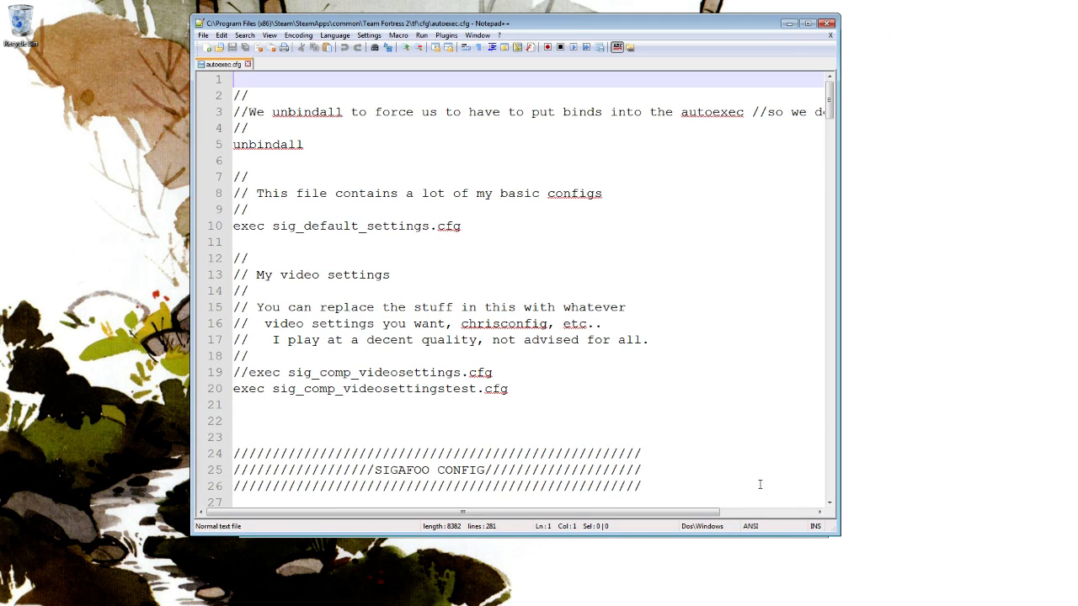
left_click_drag(836, 531, 962, 532)
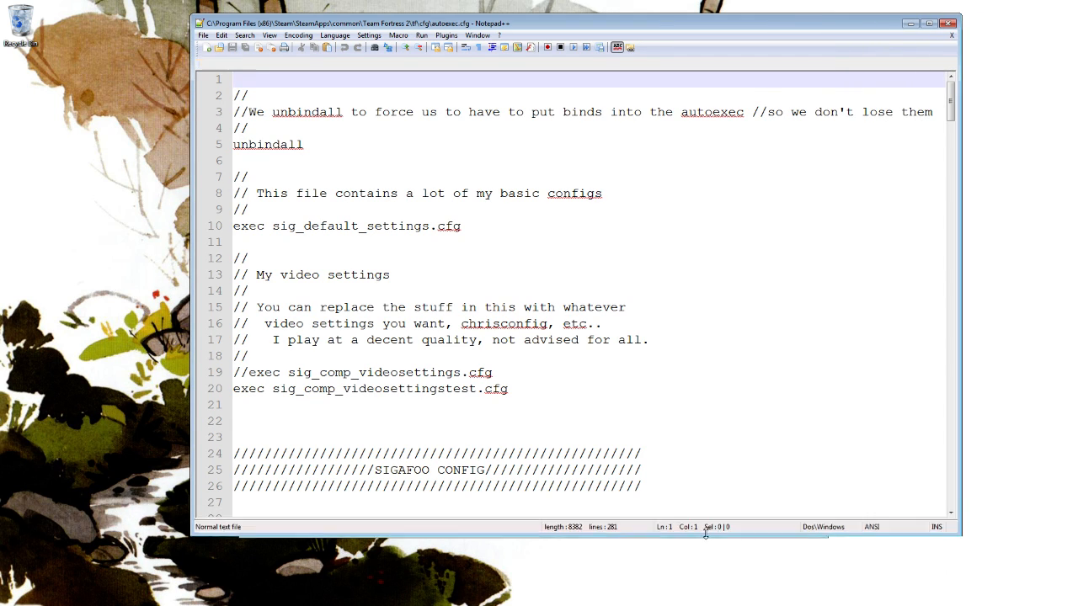
left_click_drag(714, 536, 717, 605)
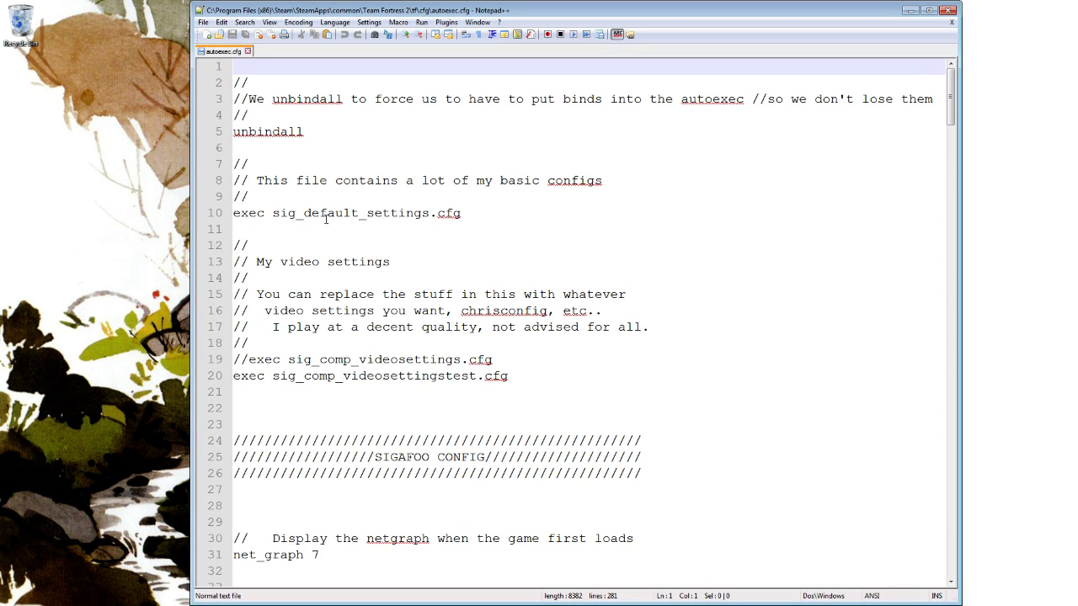
left_click_drag(190, 187, 61, 188)
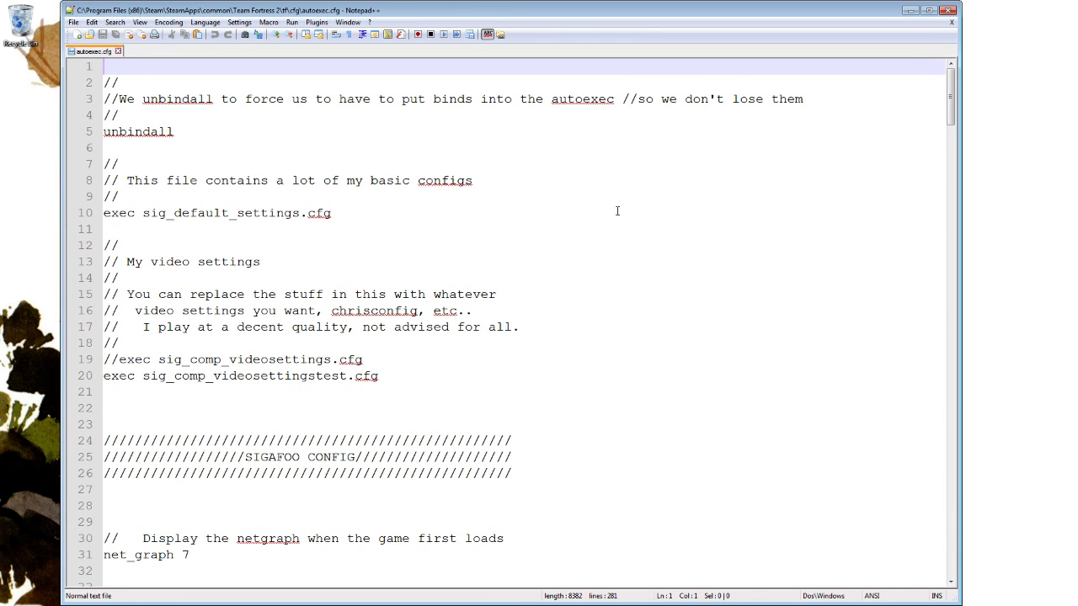
Magnify the autoexec.cfg text slightly further, keeping the top of the file in view.
scroll(645, 238, "up", 1)
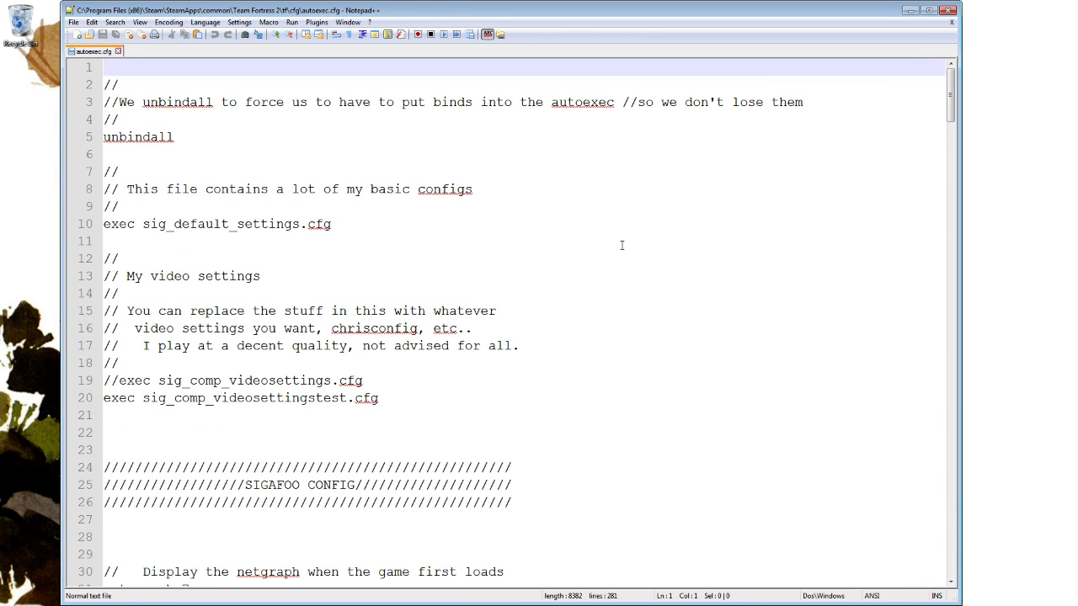
scroll(621, 245, "down", 1)
scroll(622, 245, "up", 1)
scroll(622, 244, "up", 1)
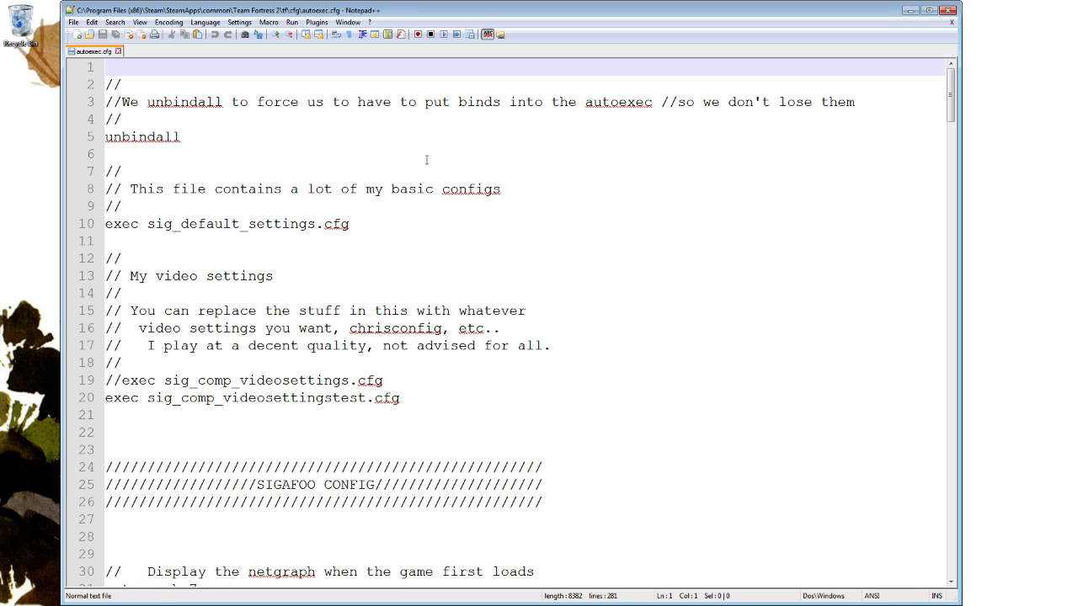
Highlight the unbindall command on line 5 of autoexec.cfg to examine it, and clear the selection.
left_click(221, 135)
left_click(302, 149)
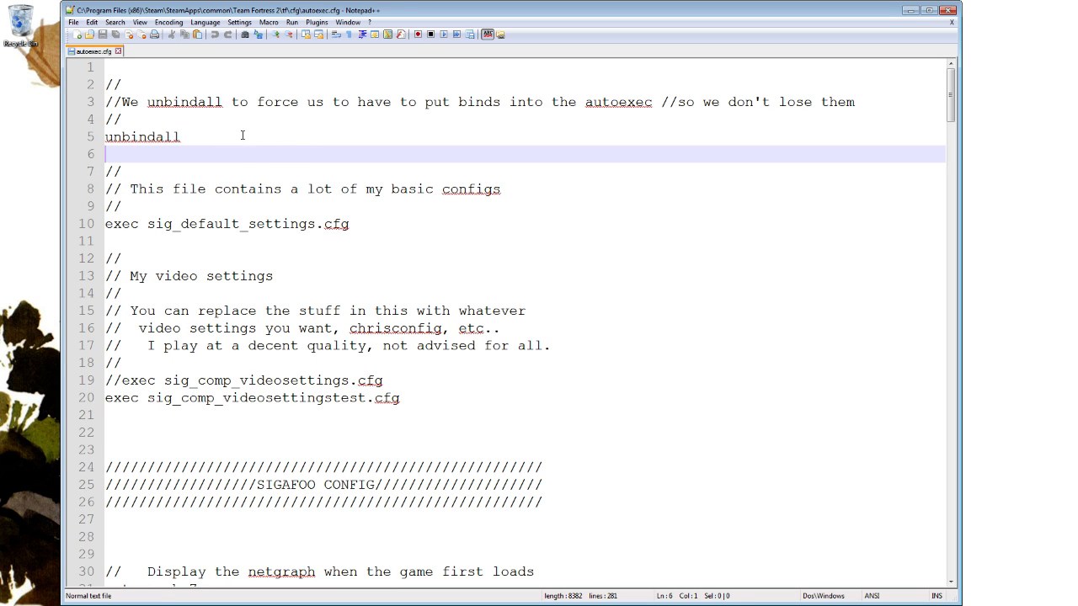
scroll(231, 208, "down", 3)
scroll(268, 221, "up", 3)
key("Left")
key("shift+Left")
key("shift+Left")
key("shift+Left")
key("shift+Left")
key("shift+Left")
key("shift+Left")
key("shift+Left")
key("shift+Left")
key("shift+Left")
key("shift+Left")
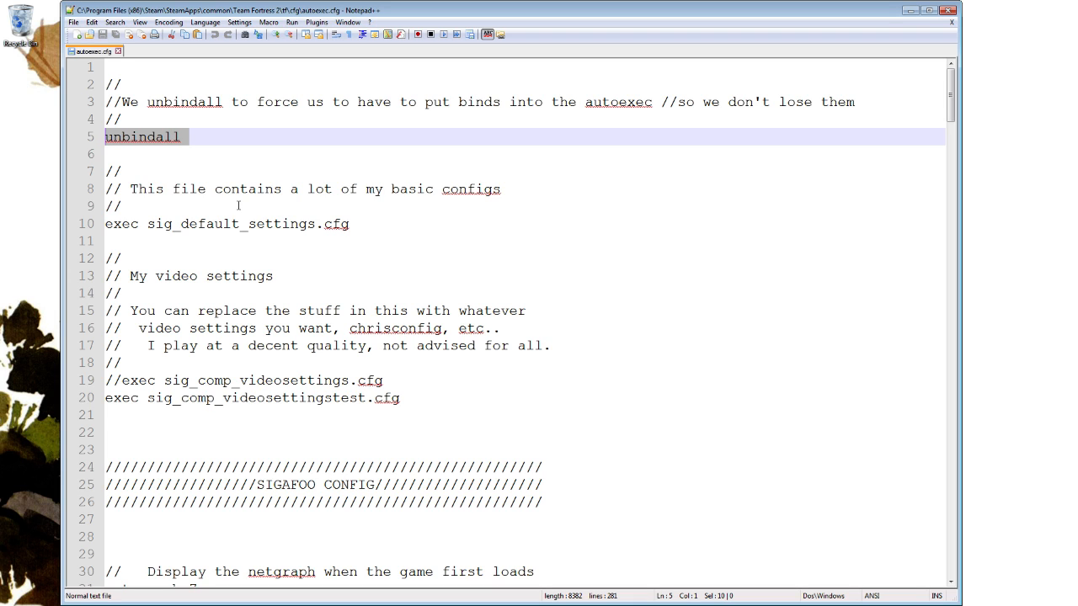
left_click(170, 75)
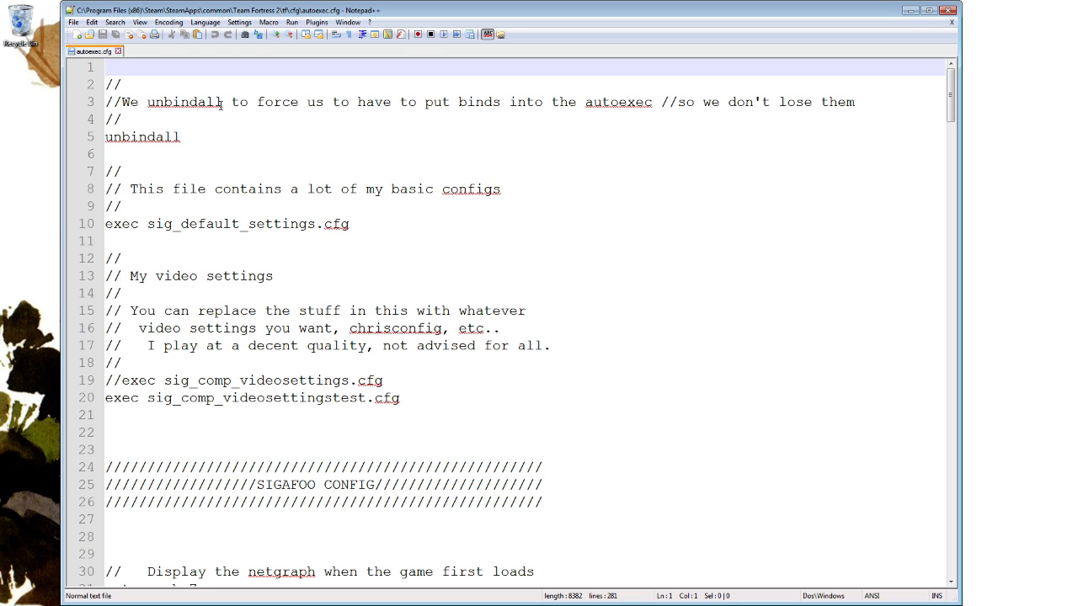
Delete the unbindall command on line 5 and undo the deletion.
left_click_drag(190, 139, 107, 137)
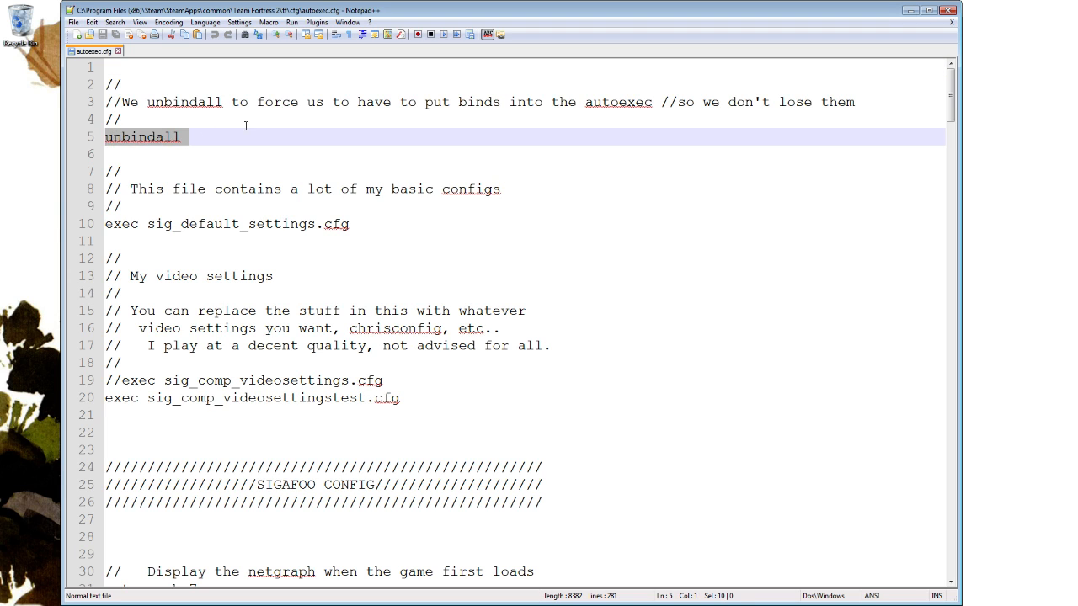
key("Up")
key("Down")
key("shift+End")
key("Delete")
key("ctrl+z")
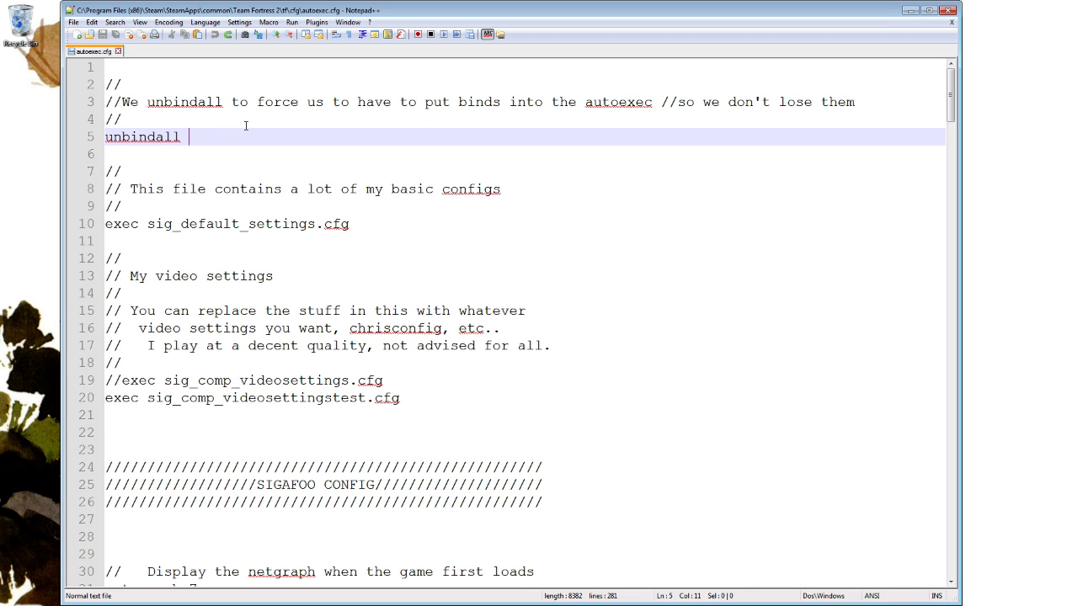
Comment out the unbindall line with // and remove the slashes again.
type("//")
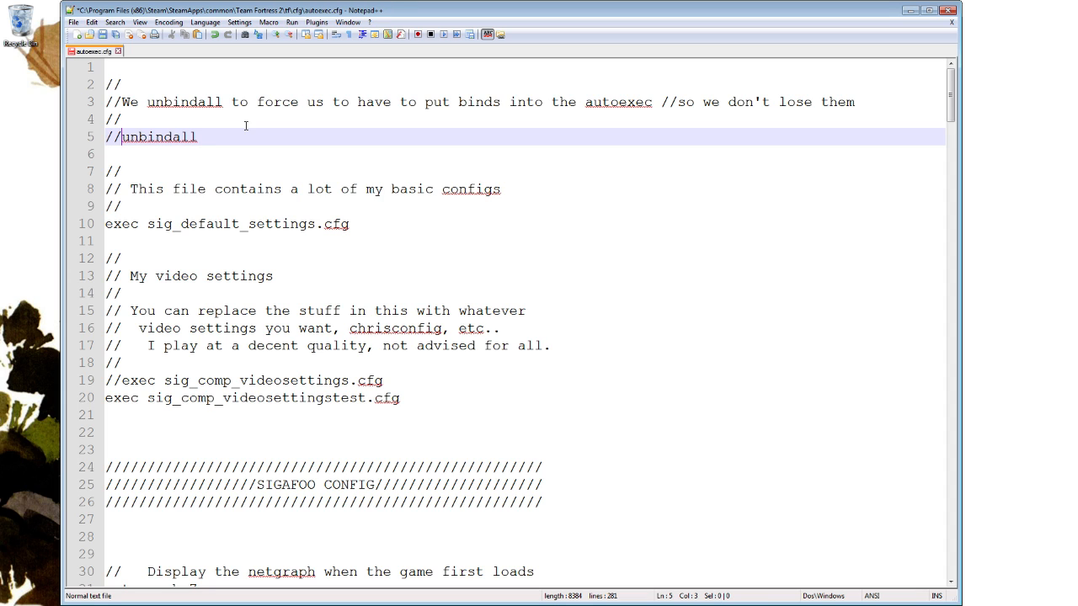
key("BackSpace")
key("BackSpace")
Examine the exec sig_default_settings.cfg line, highlighting its exec command.
scroll(128, 211, "down", 1)
double_click(118, 172)
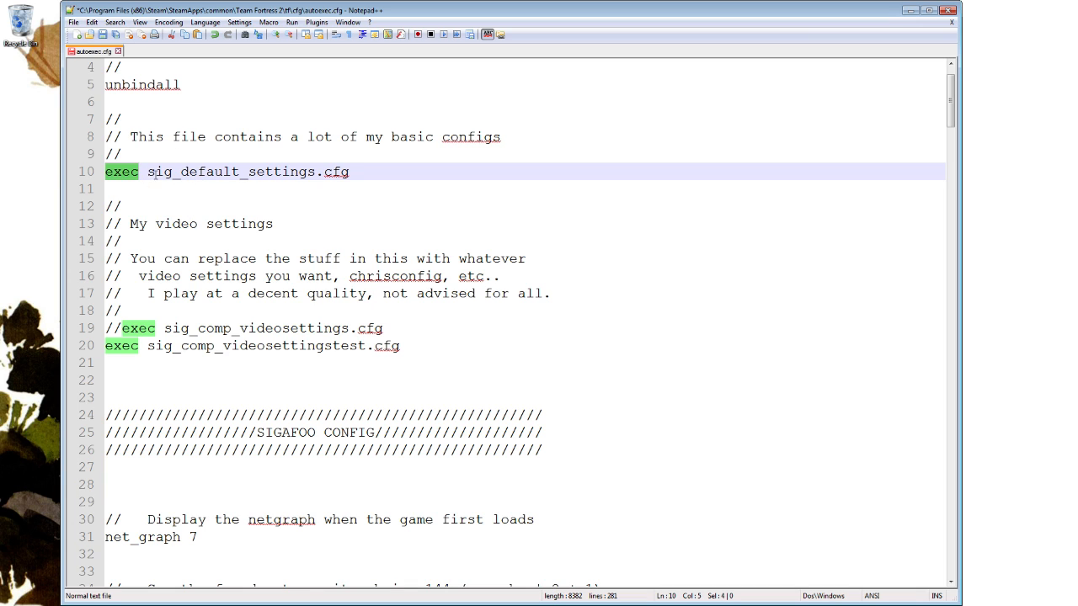
left_click(155, 172)
left_click(274, 173)
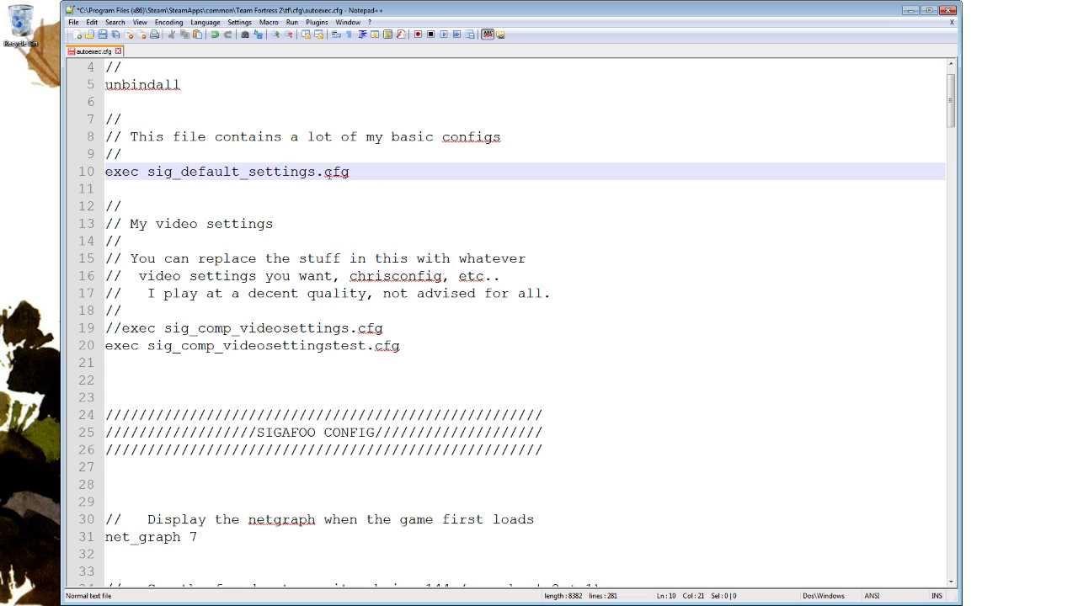
left_click(122, 172)
Switch to the cfg folder window, place it beside the script, and open sig_default_settings.cfg in Notepad++.
key("alt+Tab")
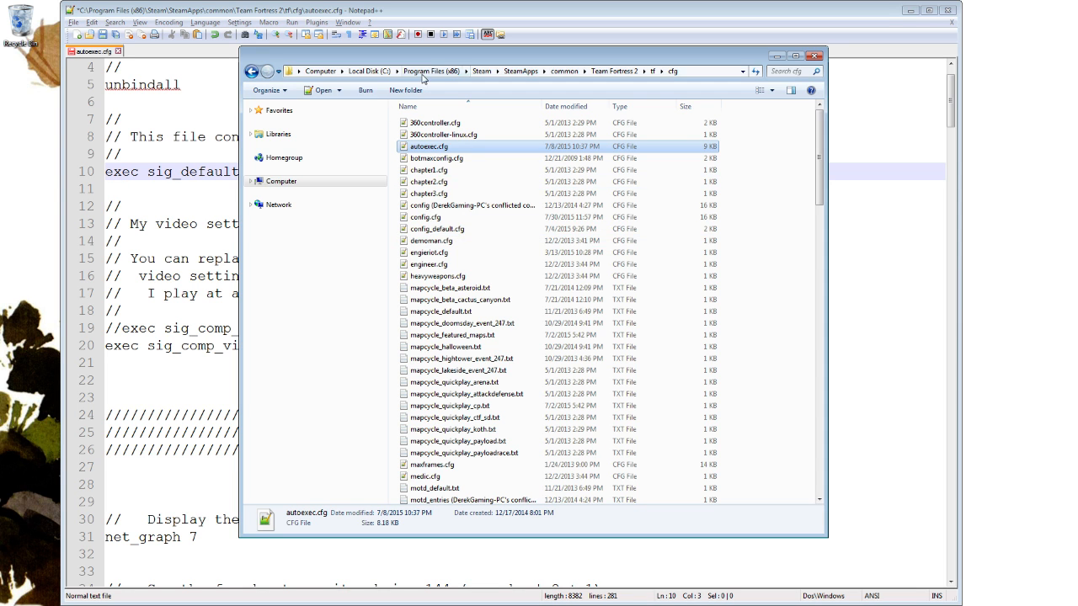
left_click_drag(422, 77, 606, 90)
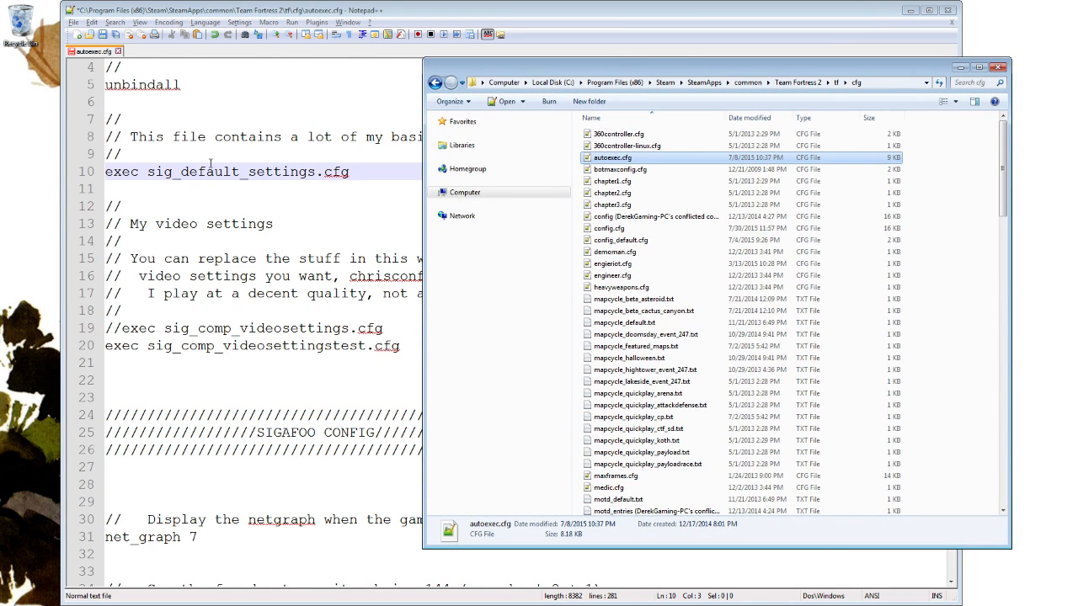
left_click(615, 169)
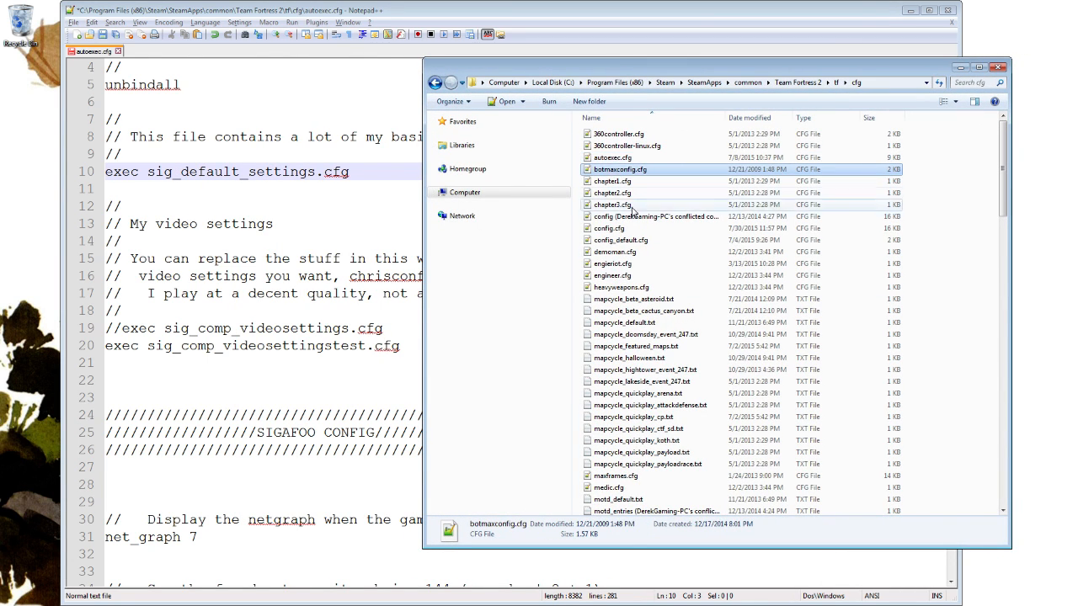
scroll(645, 238, "down", 3)
scroll(645, 228, "down", 11)
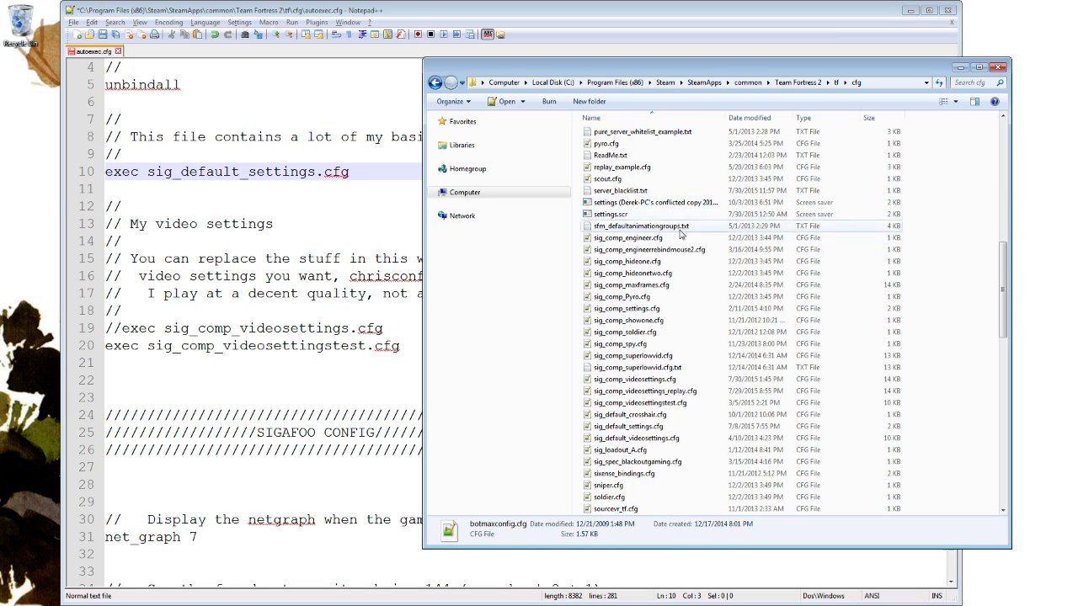
left_click(667, 429)
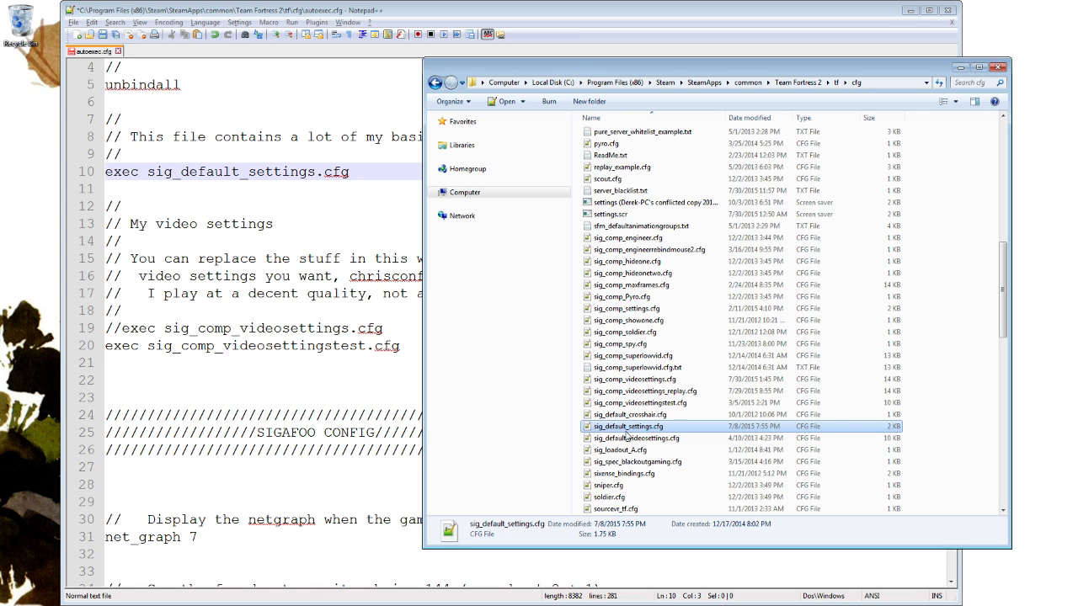
right_click(642, 433)
left_click(707, 230)
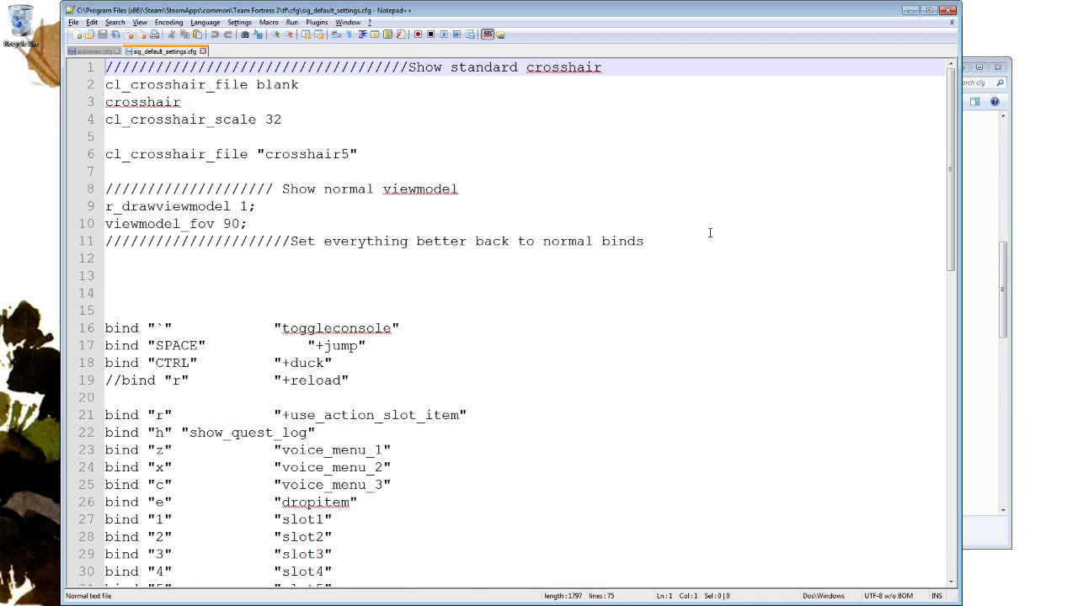
Examine the crosshair settings, viewmodel settings and key binds in sig_default_settings.cfg.
left_click(386, 189)
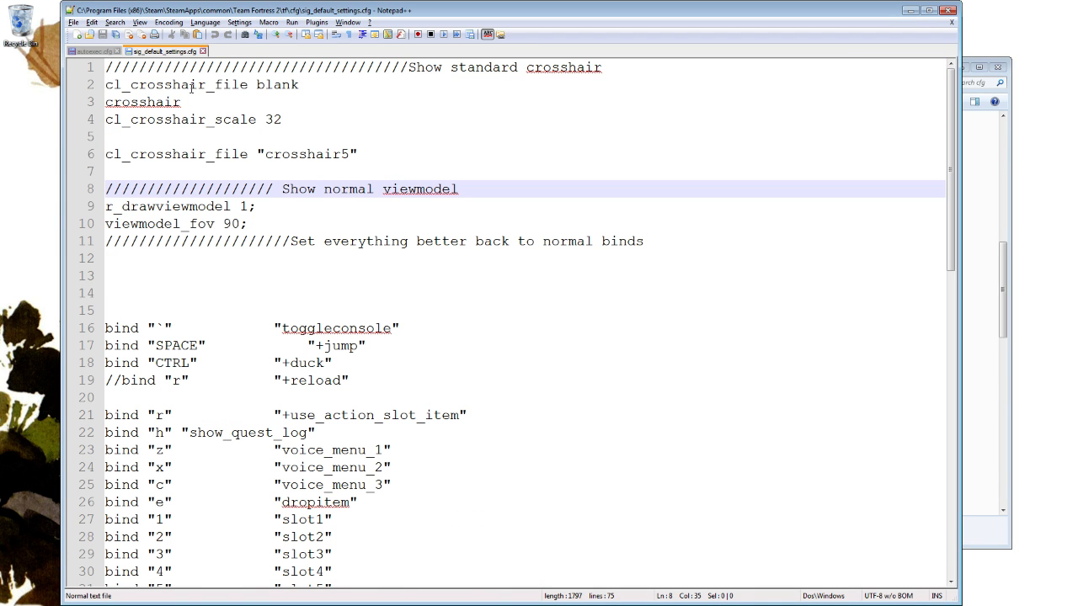
left_click(87, 52)
left_click(143, 53)
left_click(180, 88)
scroll(309, 157, "down", 1)
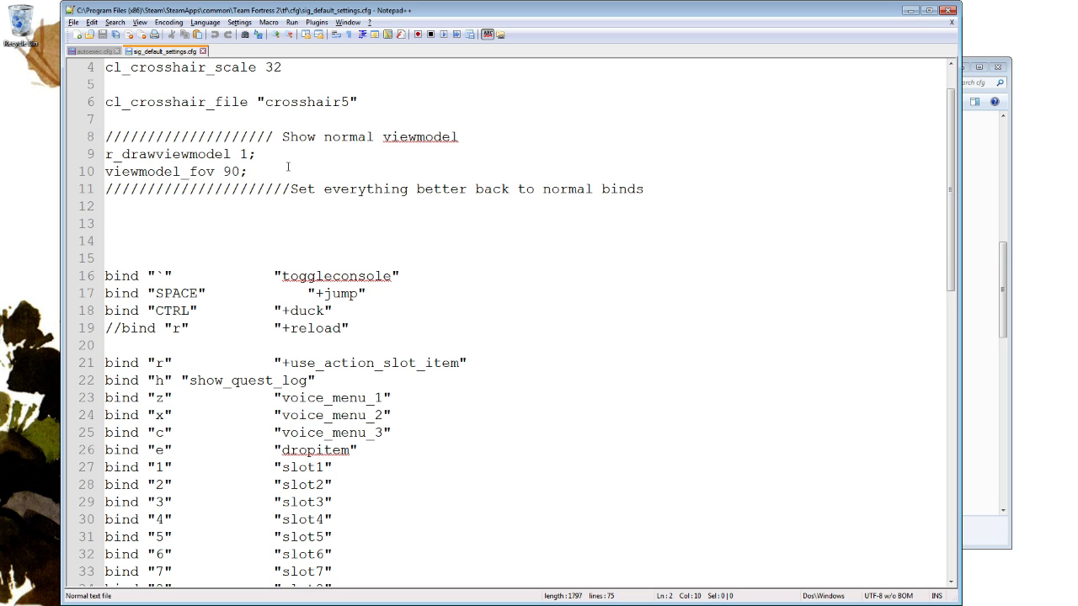
left_click_drag(288, 171, 496, 138)
left_click(474, 160)
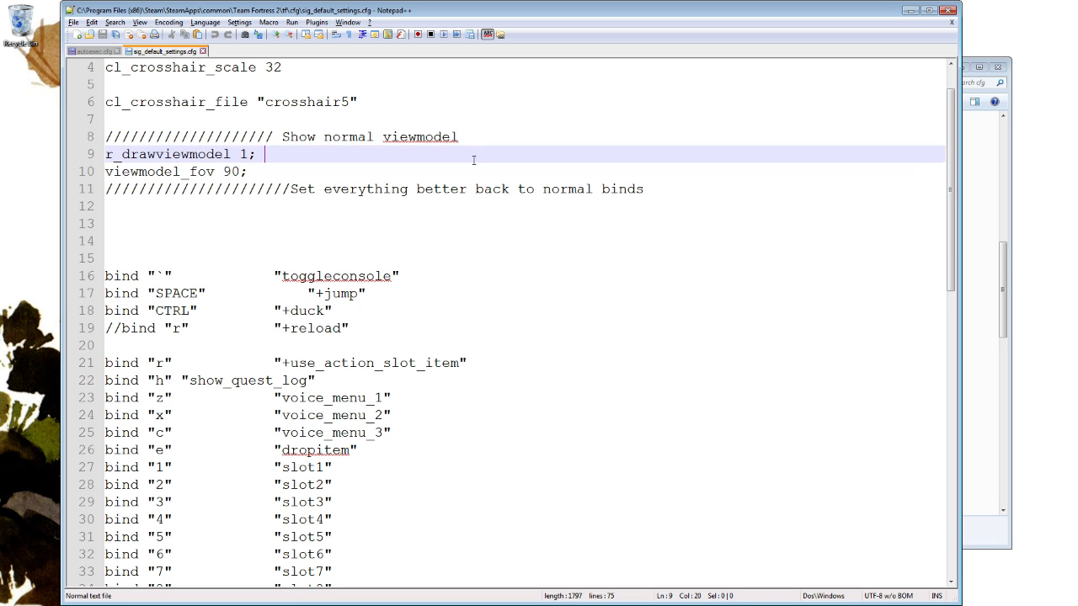
key("shift+Down")
left_click(482, 160)
scroll(461, 176, "down", 2)
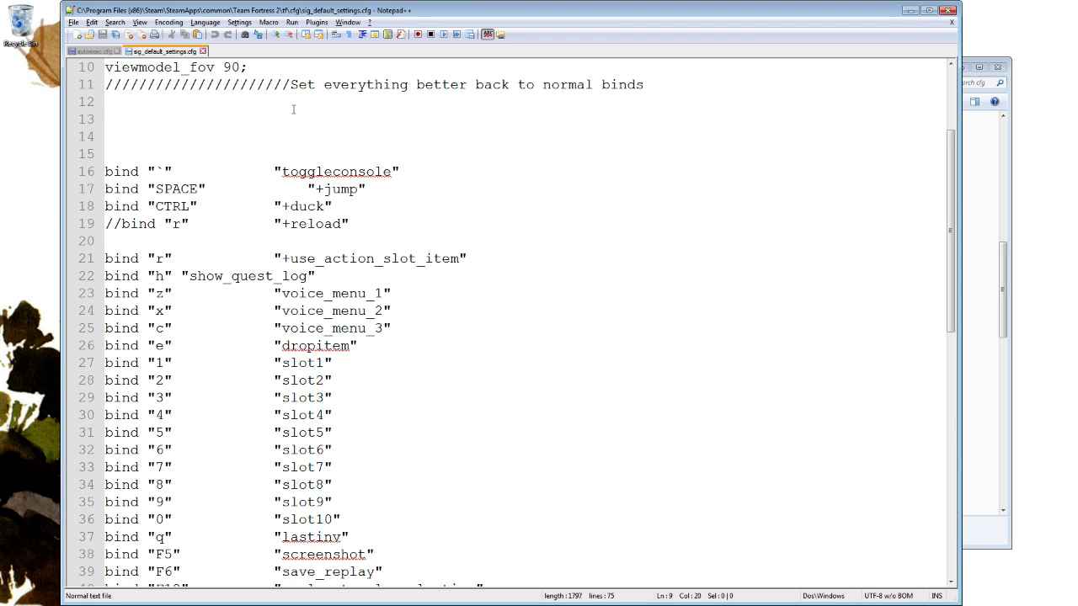
Examine the remaining key and mouse button binds in sig_default_settings.cfg, down to the mouse settings section.
left_click(295, 115)
scroll(344, 150, "down", 1)
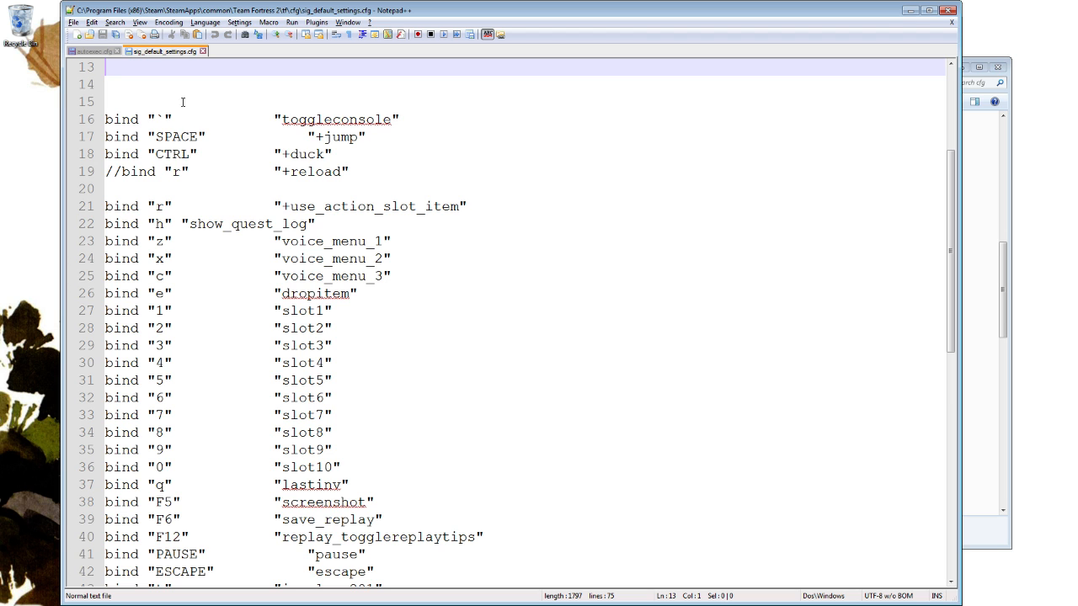
scroll(200, 151, "down", 2)
scroll(245, 169, "down", 5)
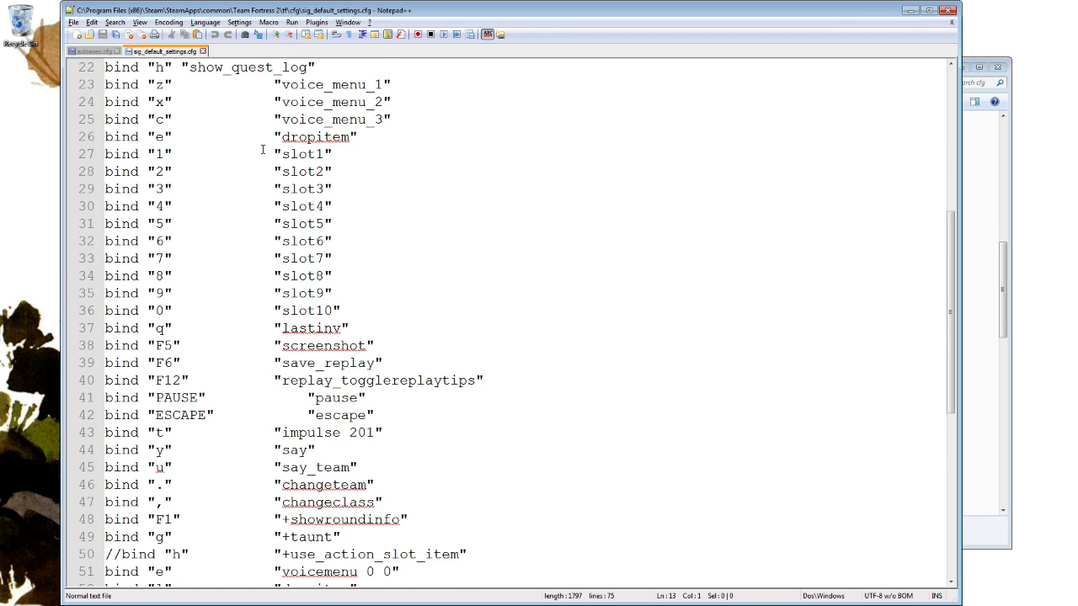
scroll(236, 185, "down", 1)
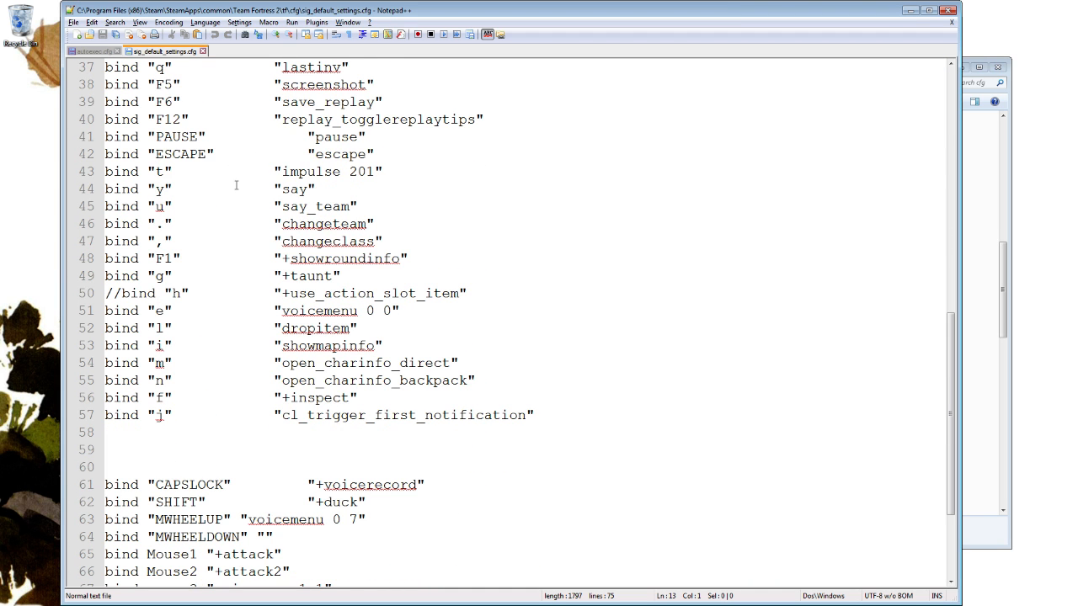
scroll(305, 285, "down", 3)
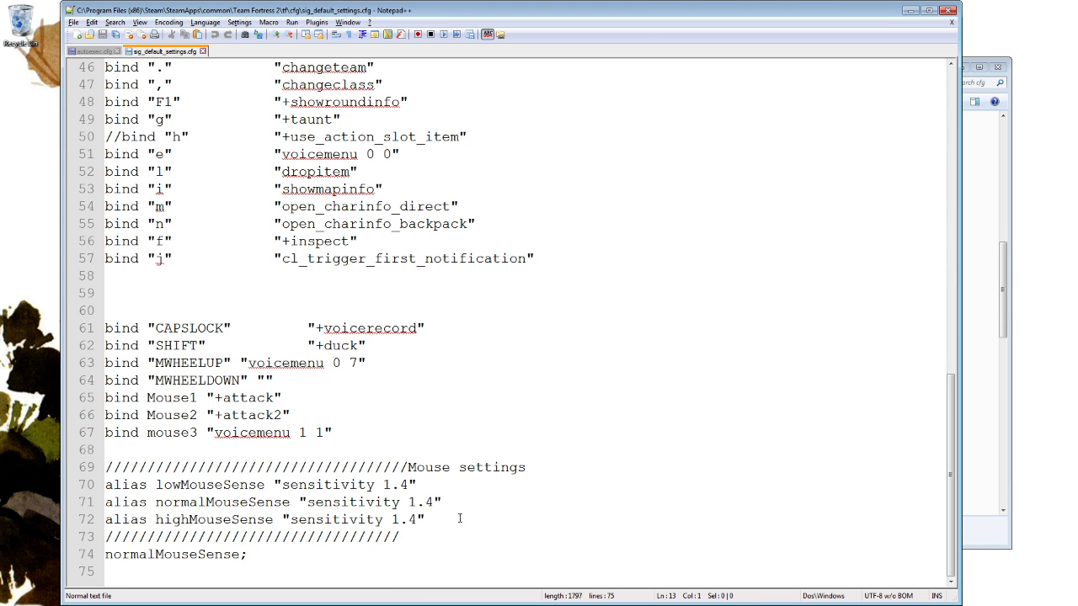
Examine the lowMouseSense, normalMouseSense and highMouseSense aliases under Mouse settings, highlighting their sensitivity lines.
left_click_drag(460, 519, 585, 471)
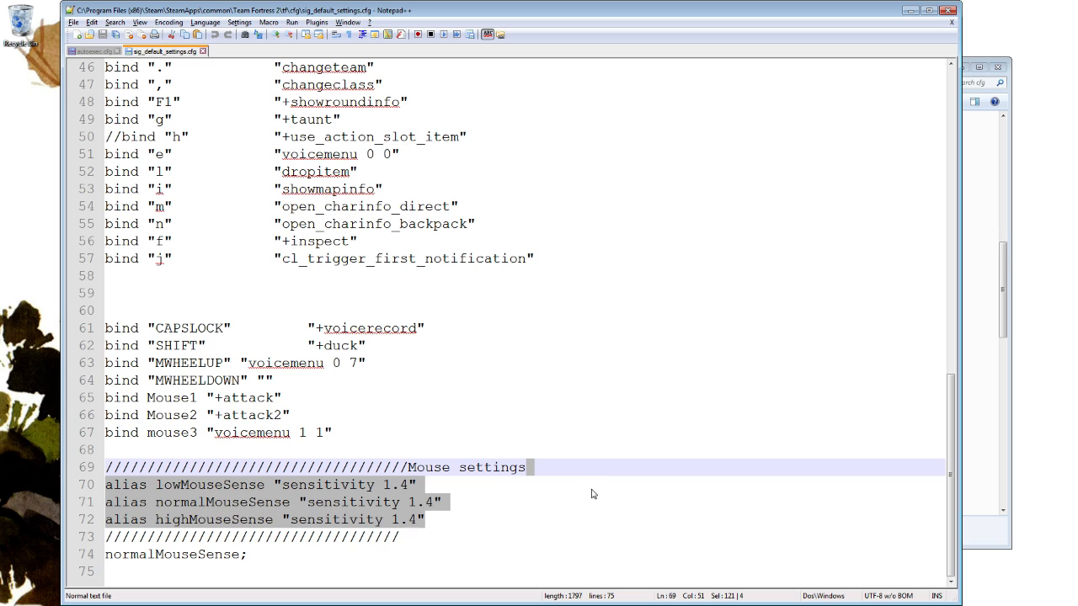
left_click(518, 515)
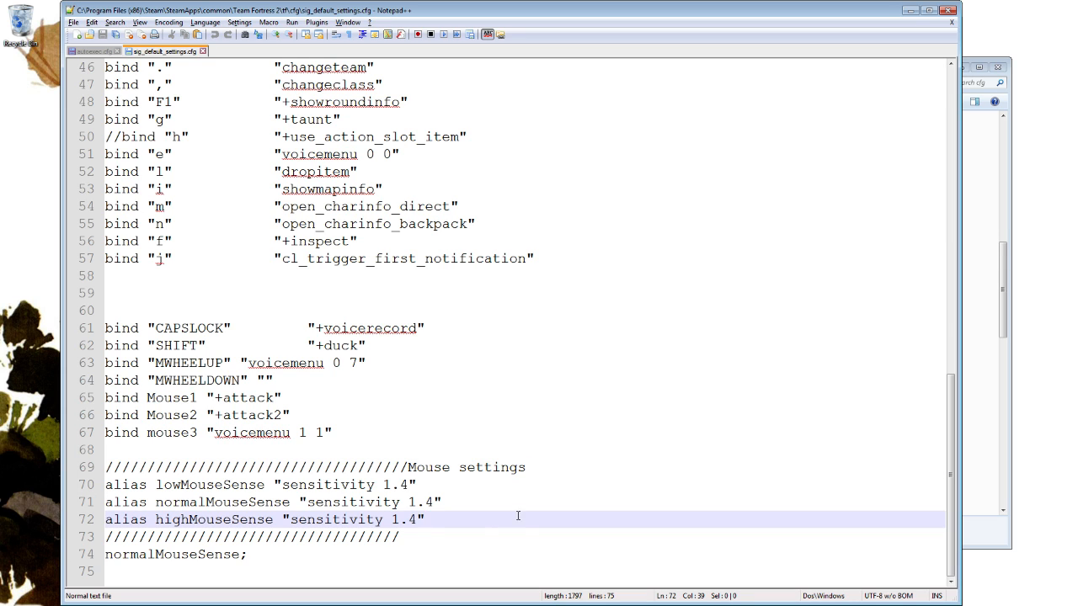
left_click(190, 481)
key("Down")
key("Down")
left_click_drag(285, 485, 434, 519)
left_click(451, 519)
left_click(498, 533)
left_click_drag(497, 522, 567, 476)
Uncomment the +reload bind in sig_default_settings.cfg and change its key to "t".
scroll(551, 446, "up", 8)
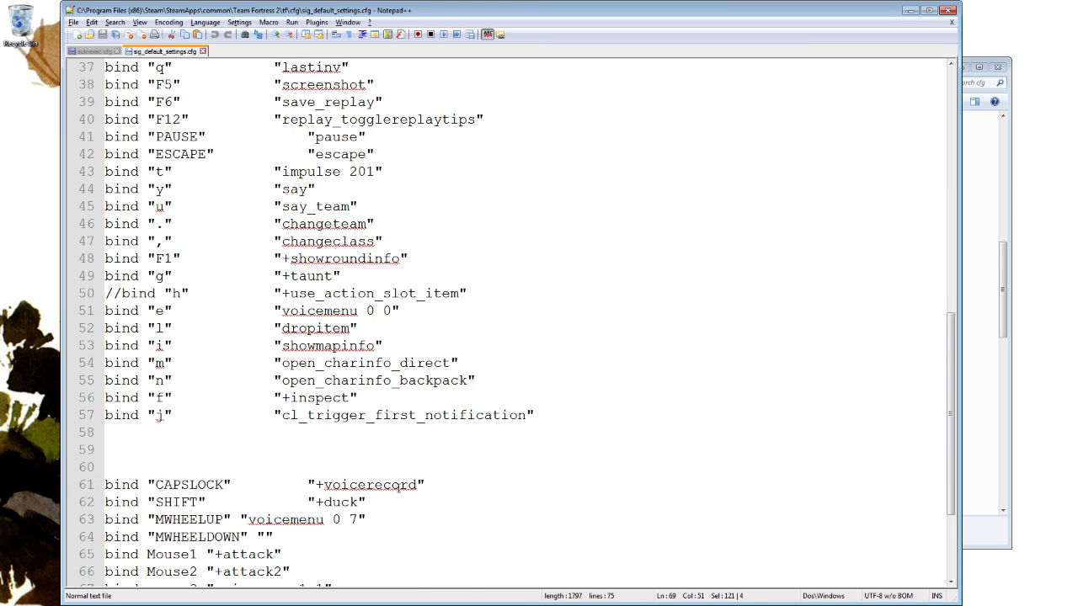
scroll(399, 240, "up", 3)
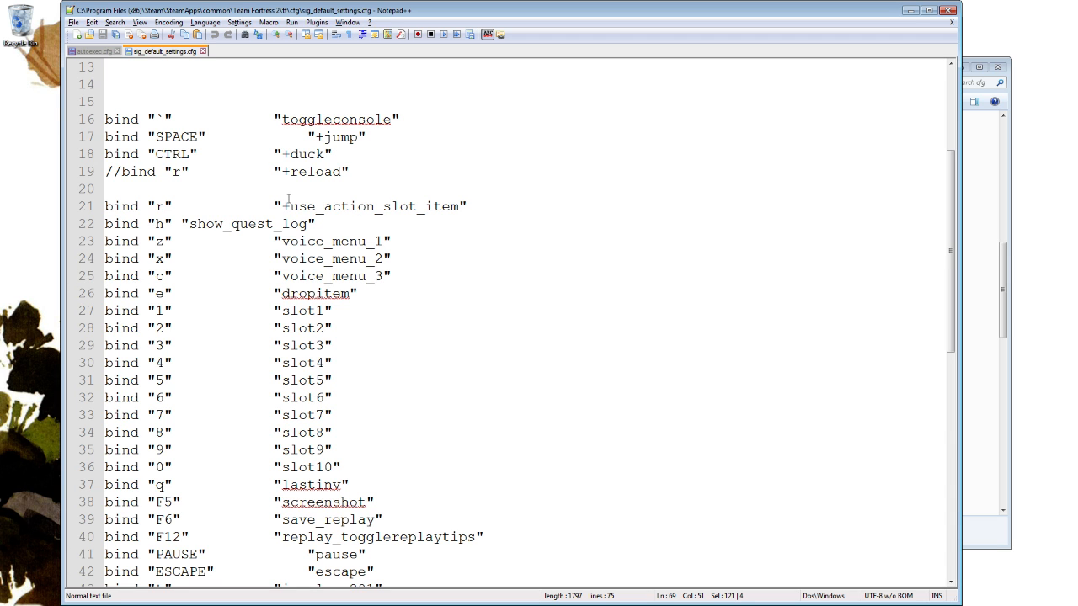
scroll(287, 205, "down", 11)
scroll(309, 311, "up", 4)
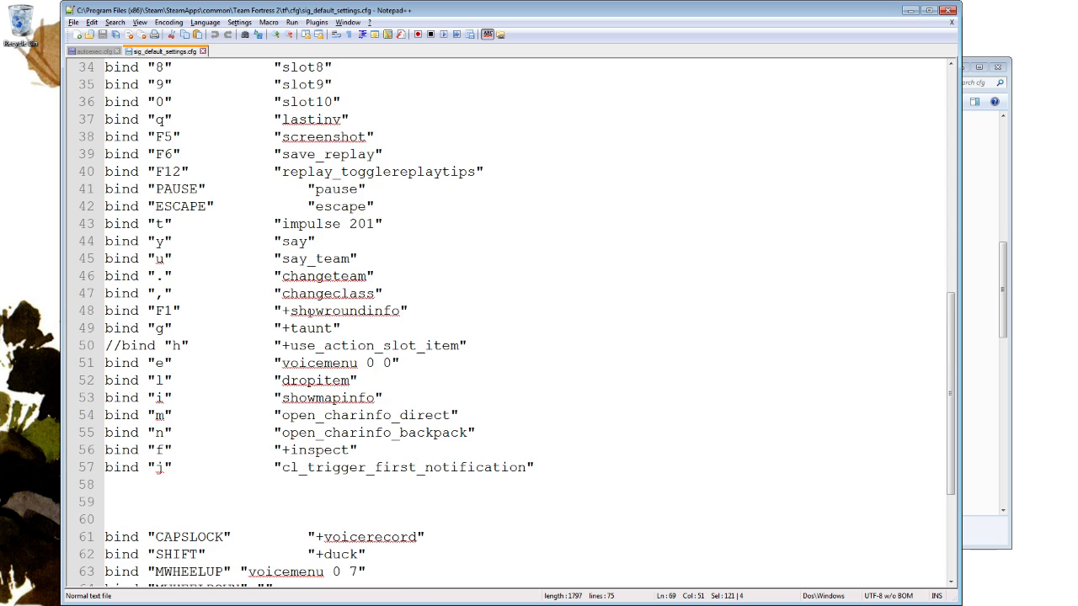
scroll(337, 294, "up", 10)
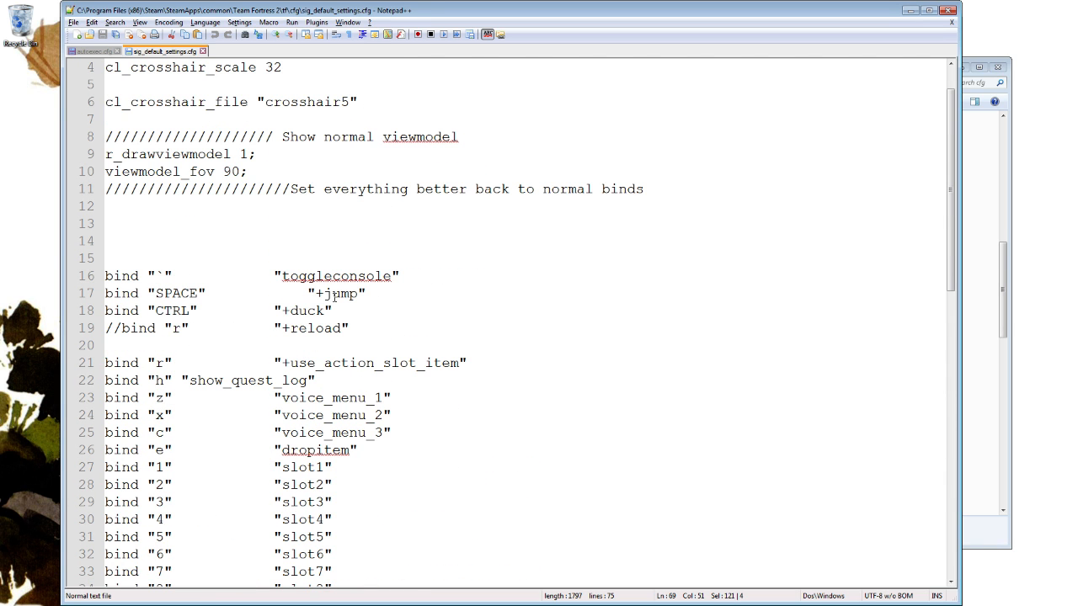
left_click(122, 328)
key("BackSpace")
key("BackSpace")
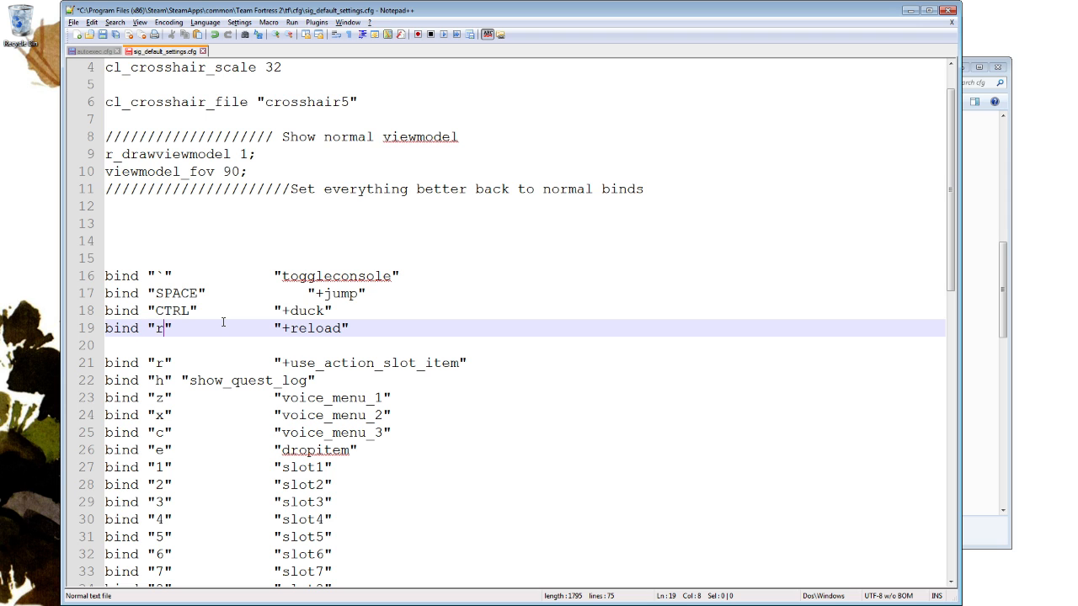
key("BackSpace")
type("t")
left_click(274, 293)
Comment out the "t" bind for "impulse 201" with //, and save and close sig_default_settings.cfg.
scroll(274, 287, "down", 5)
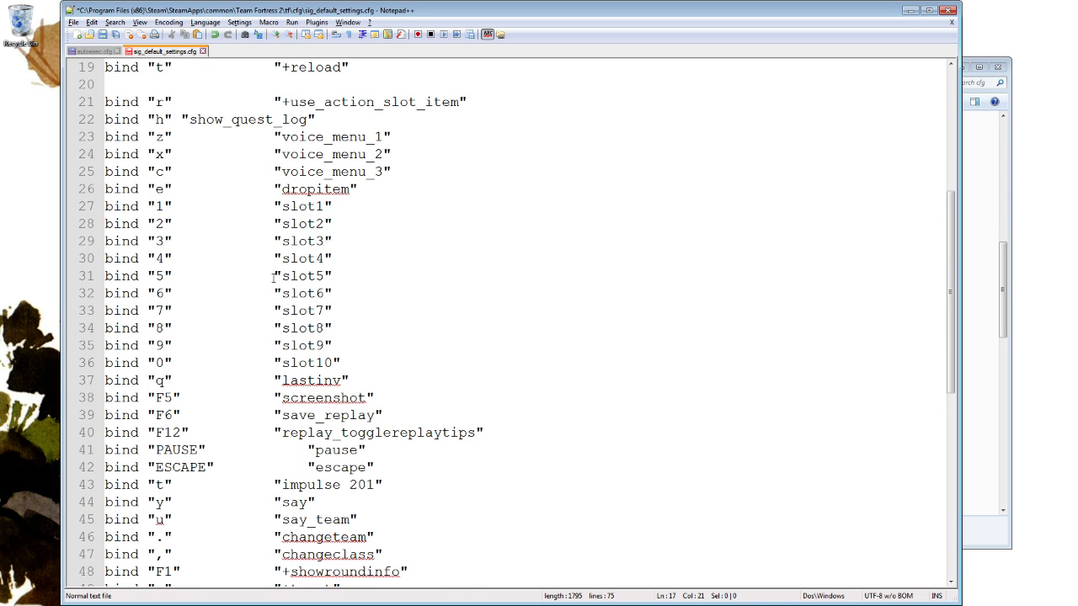
scroll(308, 301, "down", 2)
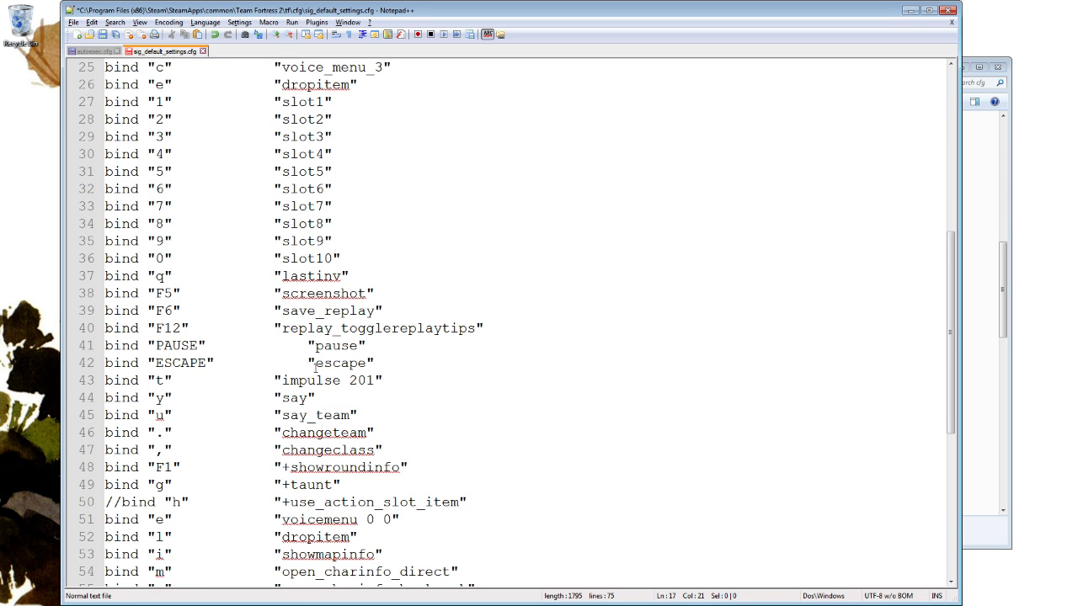
left_click(427, 361)
key("Down")
key("Home")
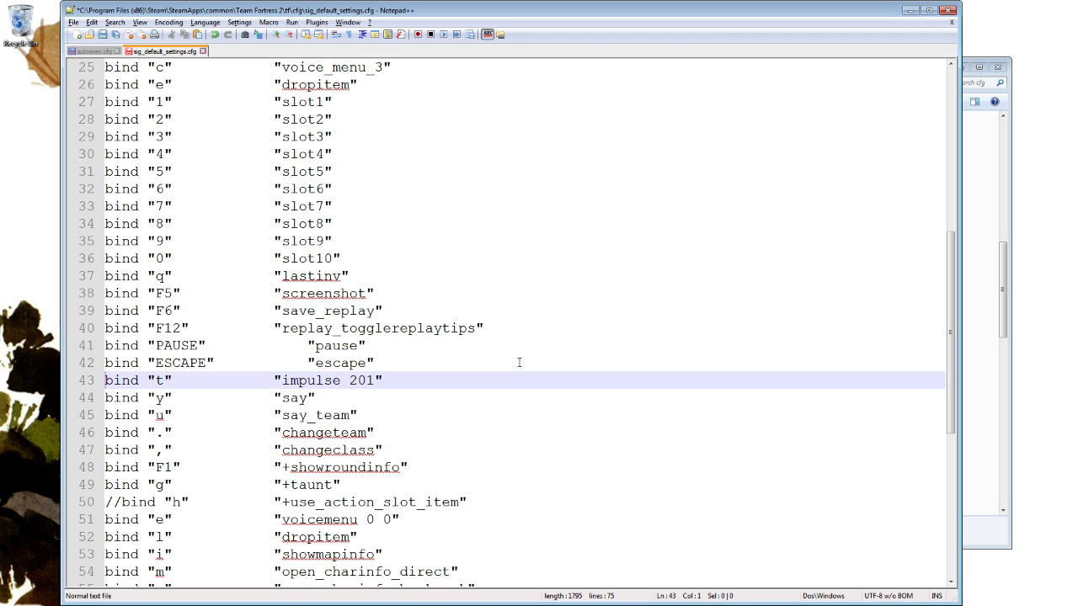
type("//")
scroll(519, 362, "up", 8)
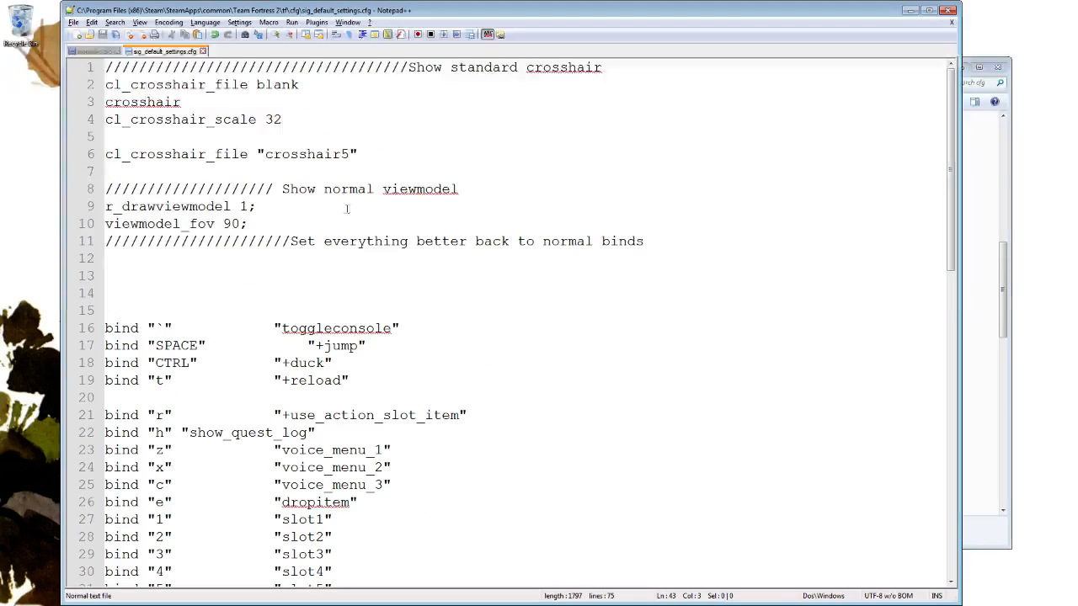
left_click(203, 51)
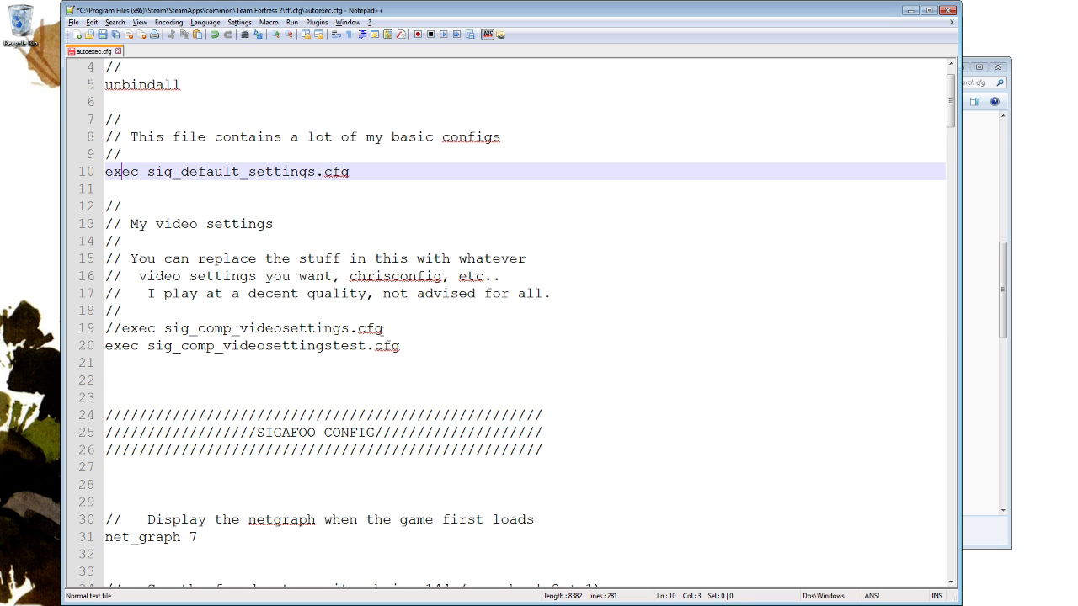
Delete the commented-out exec sig_comp_videosettings.cfg line from autoexec.cfg, and open sig_comp_videosettingstest.cfg from the cfg folder in Notepad++.
left_click_drag(122, 311, 378, 323)
key("Delete")
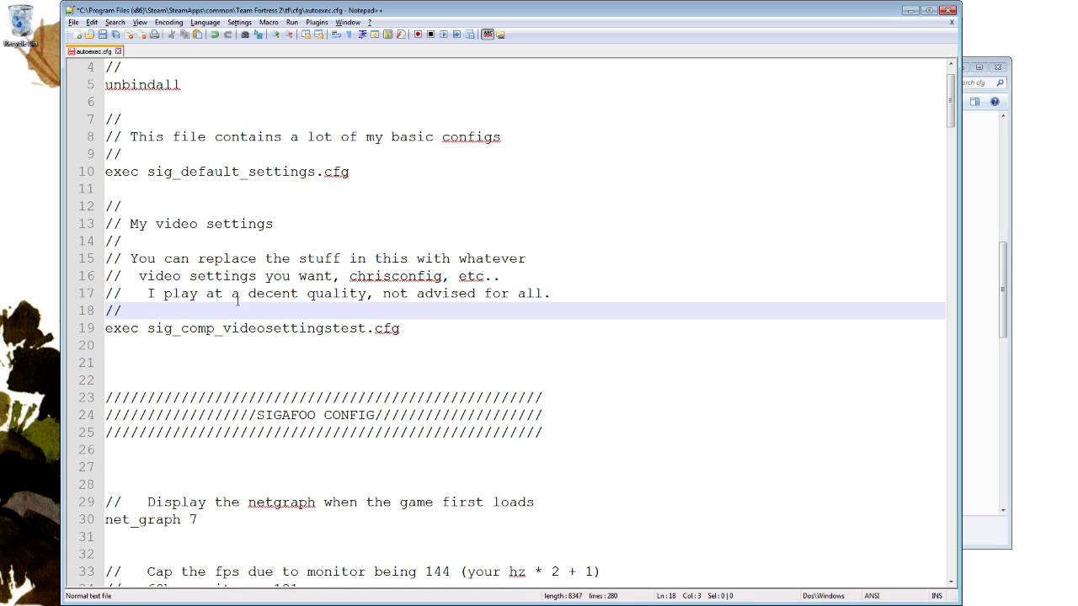
left_click(1009, 107)
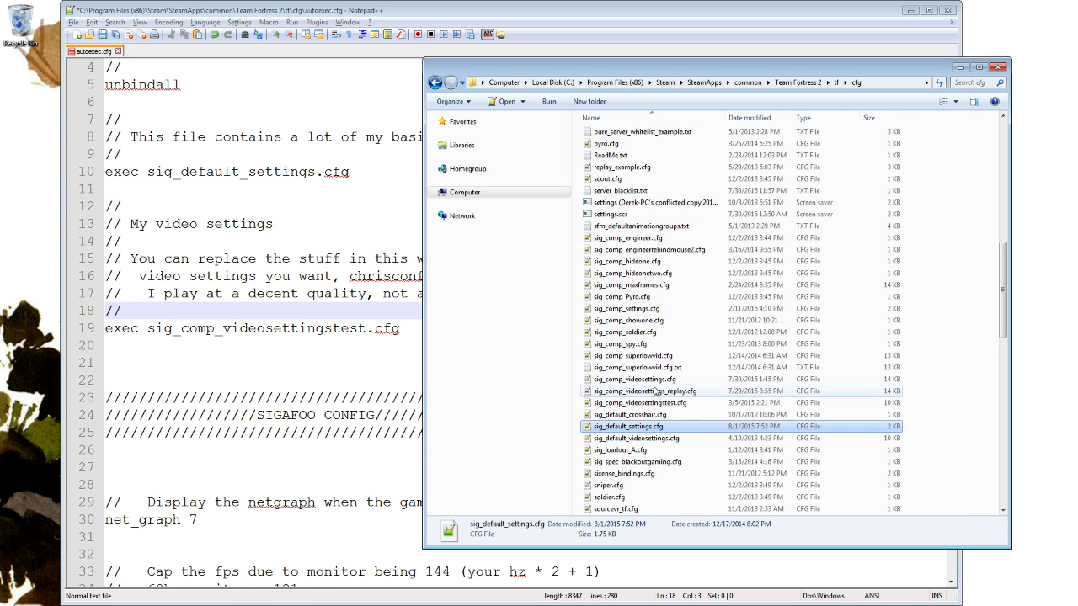
right_click(678, 405)
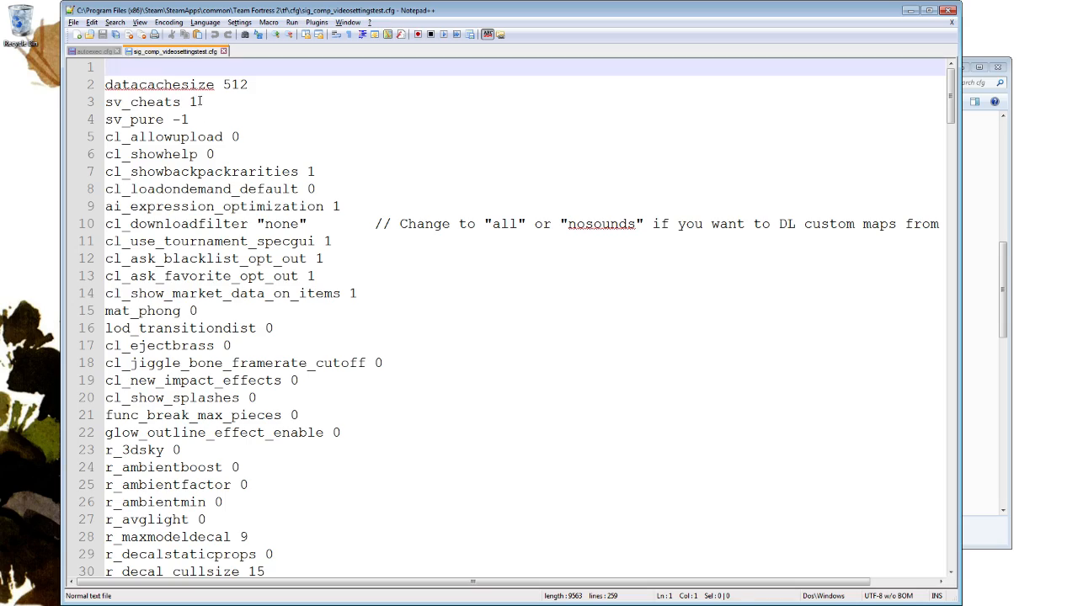
Examine the video settings throughout sig_comp_videosettingstest.cfg, and close the file.
left_click(201, 101)
scroll(517, 296, "down", 14)
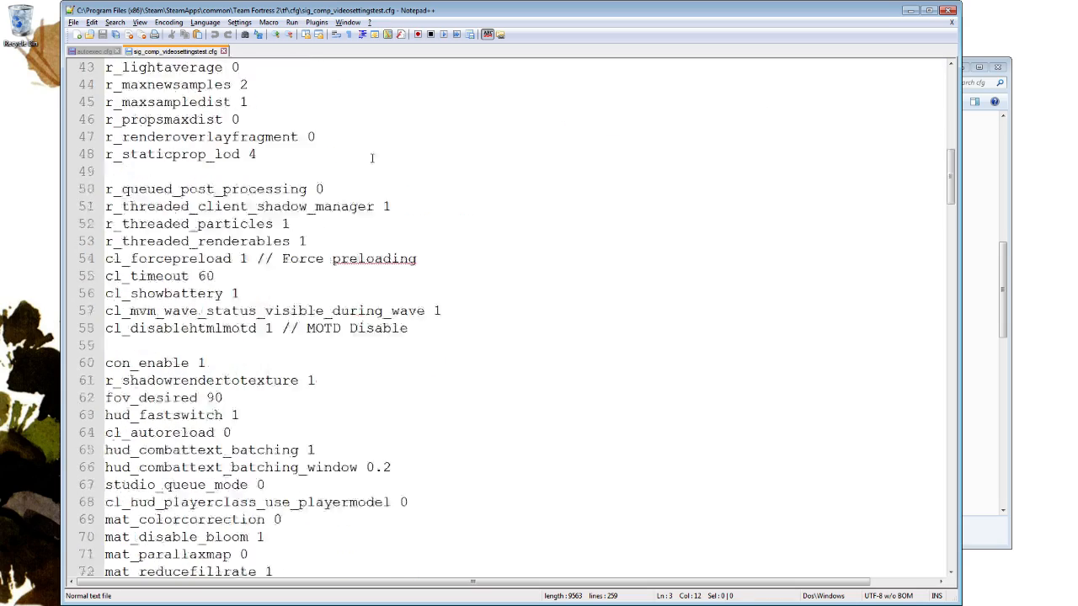
scroll(372, 158, "down", 20)
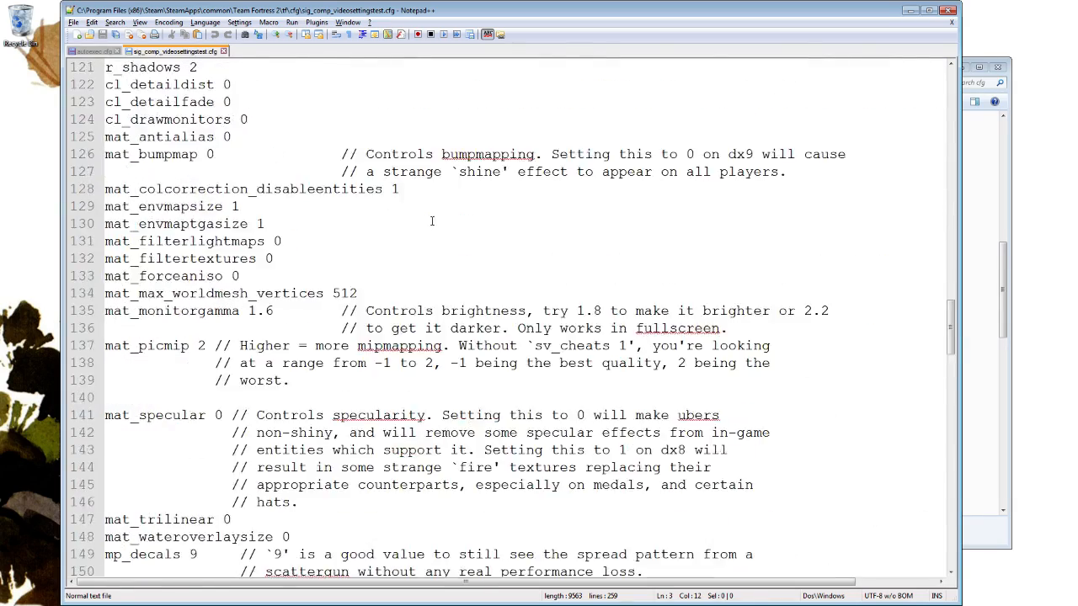
scroll(432, 221, "down", 20)
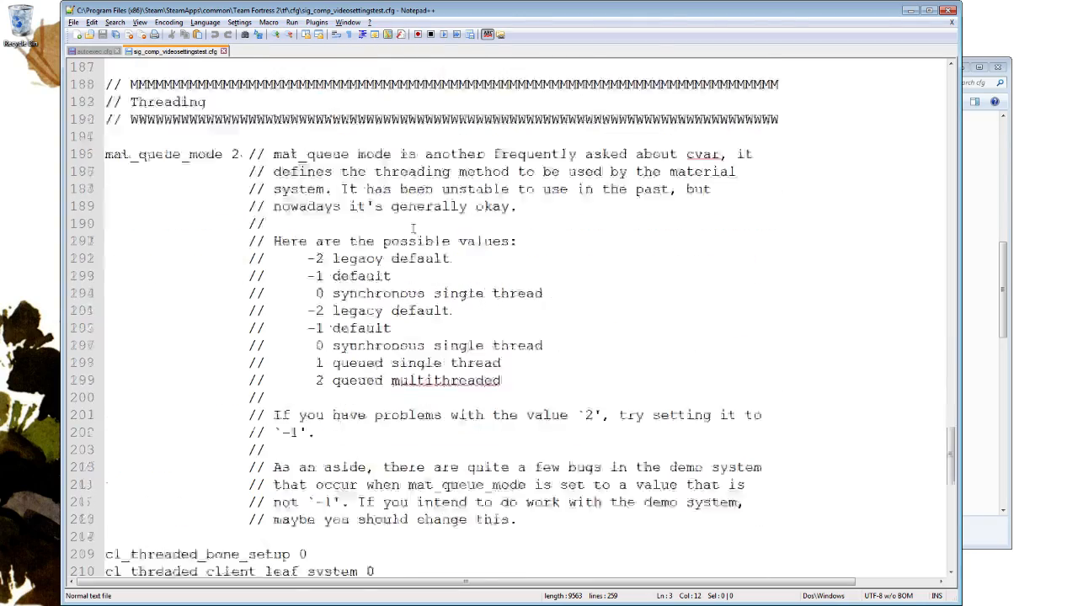
scroll(413, 229, "down", 15)
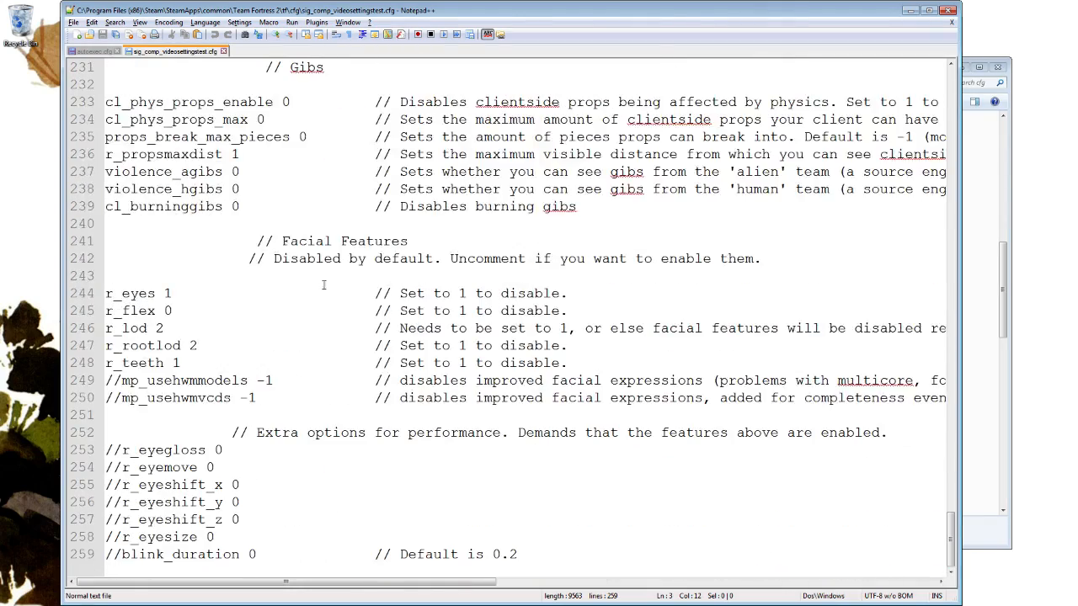
scroll(324, 284, "up", 20)
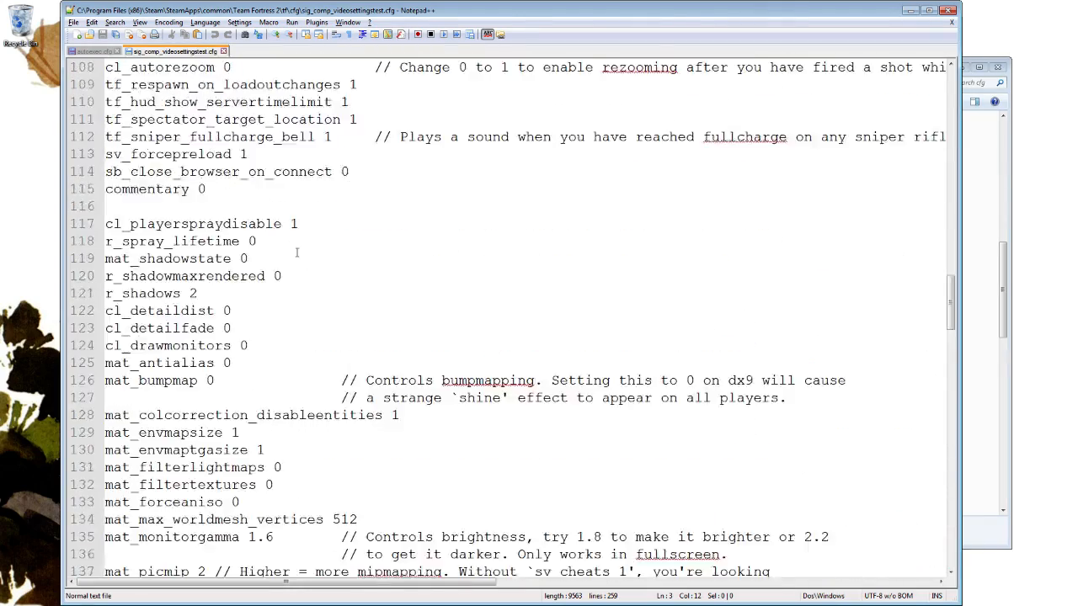
scroll(297, 253, "up", 20)
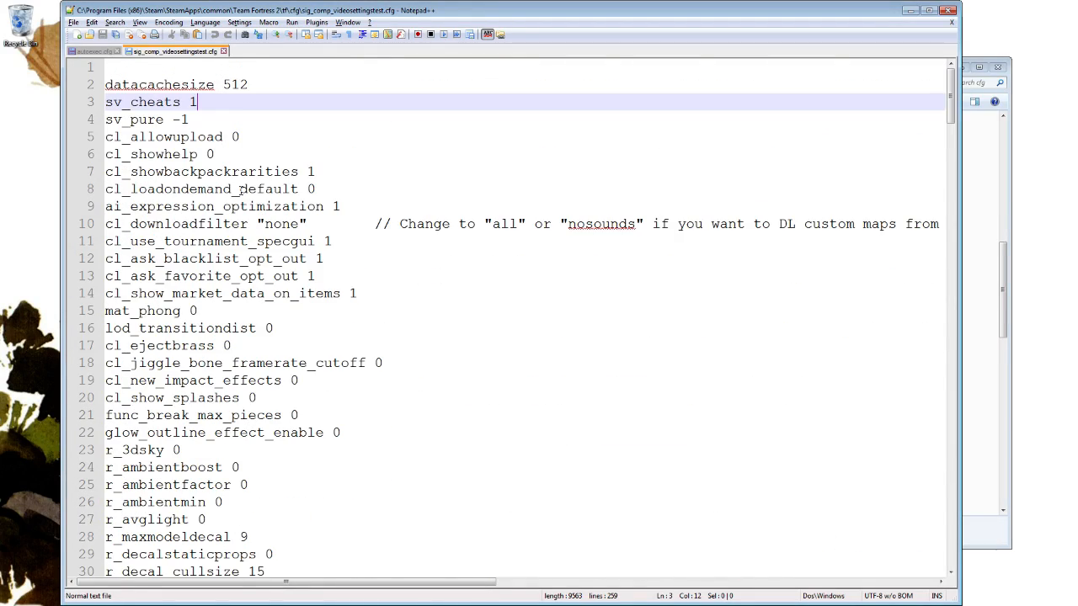
left_click(223, 52)
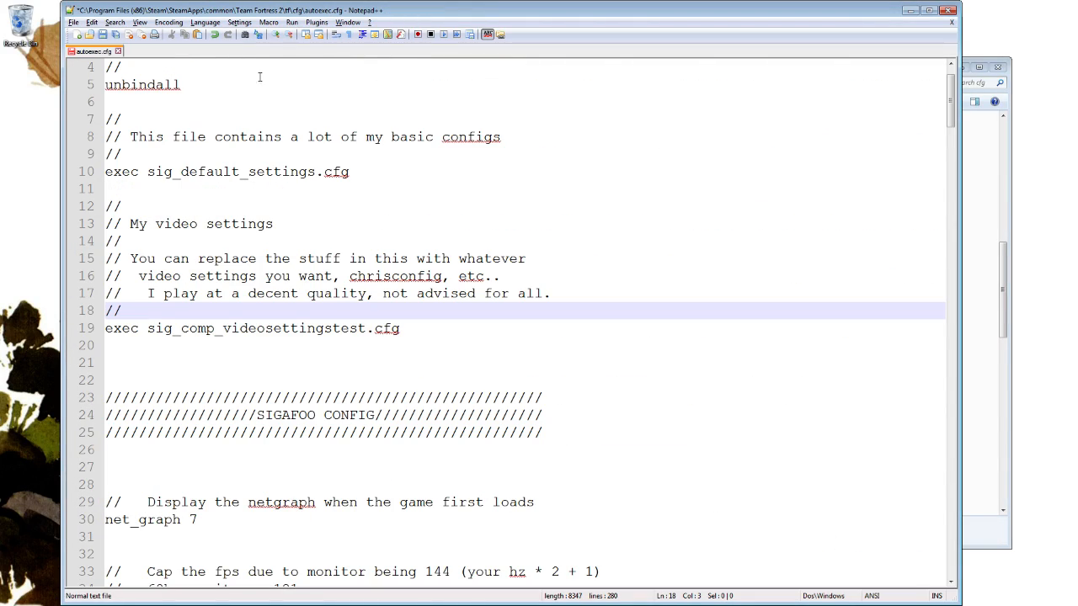
Comment out the exec sig_comp_videosettingstest.cfg line with // and add the line exec stabbyvideofile.cfg below it.
left_click(445, 329)
key("Home")
type("//")
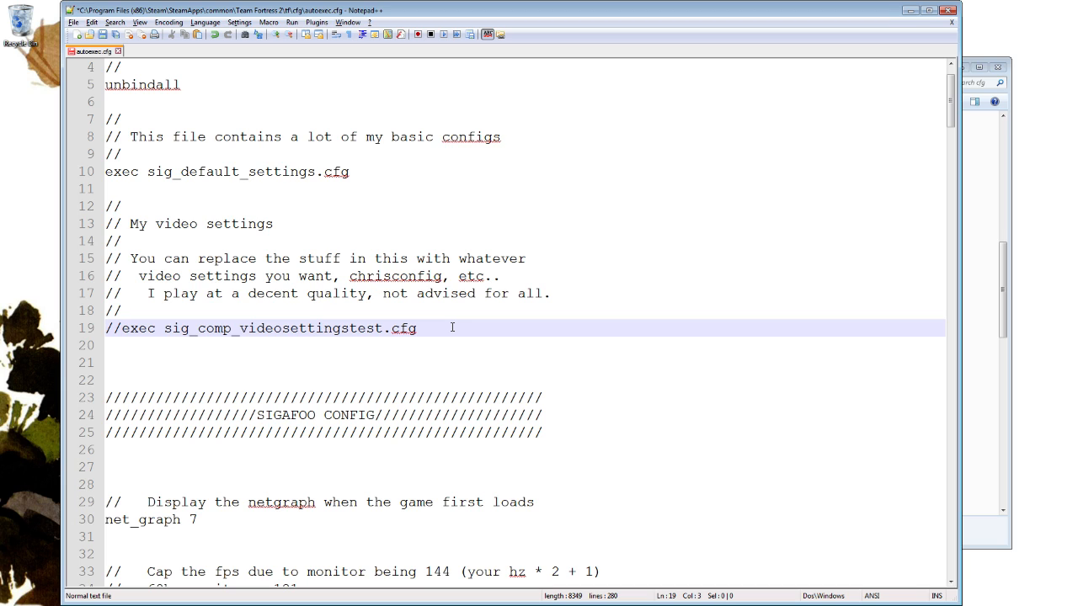
key("End")
key("Return")
type("exec ")
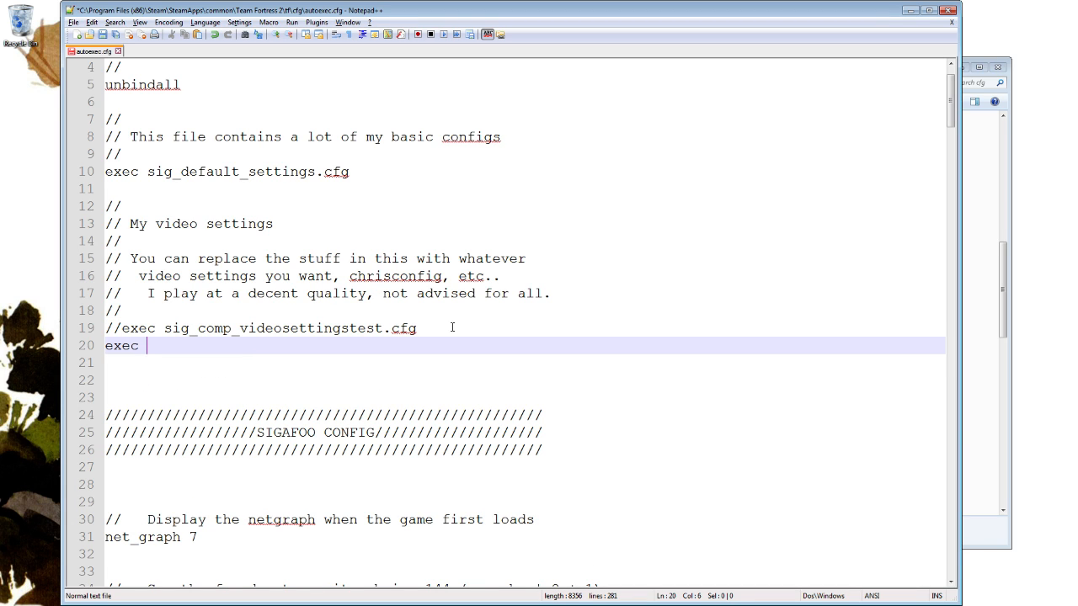
type("stabbyvideofile.cfg")
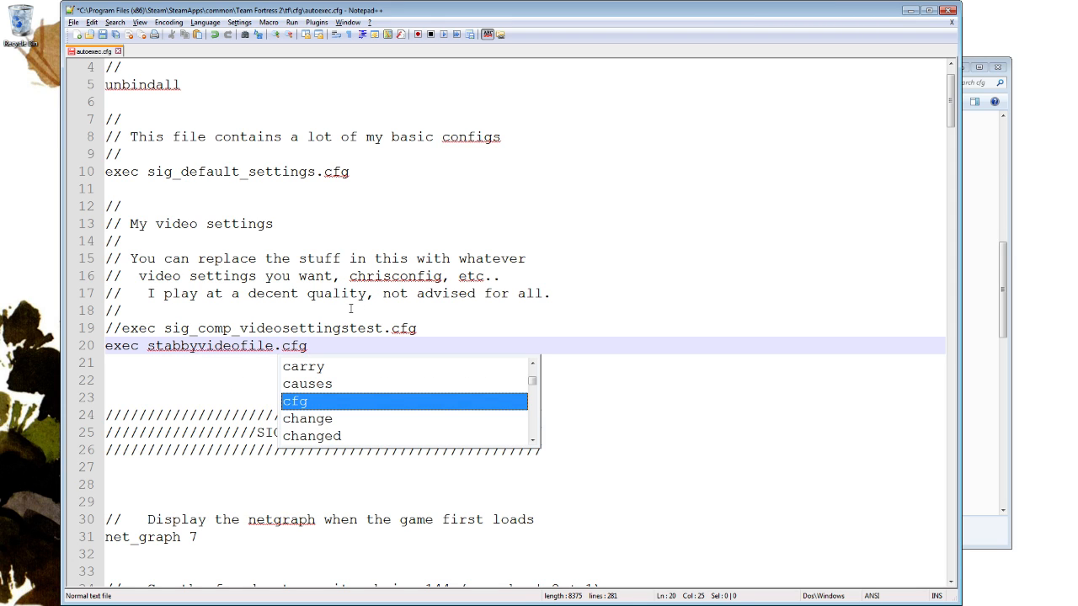
left_click(123, 329)
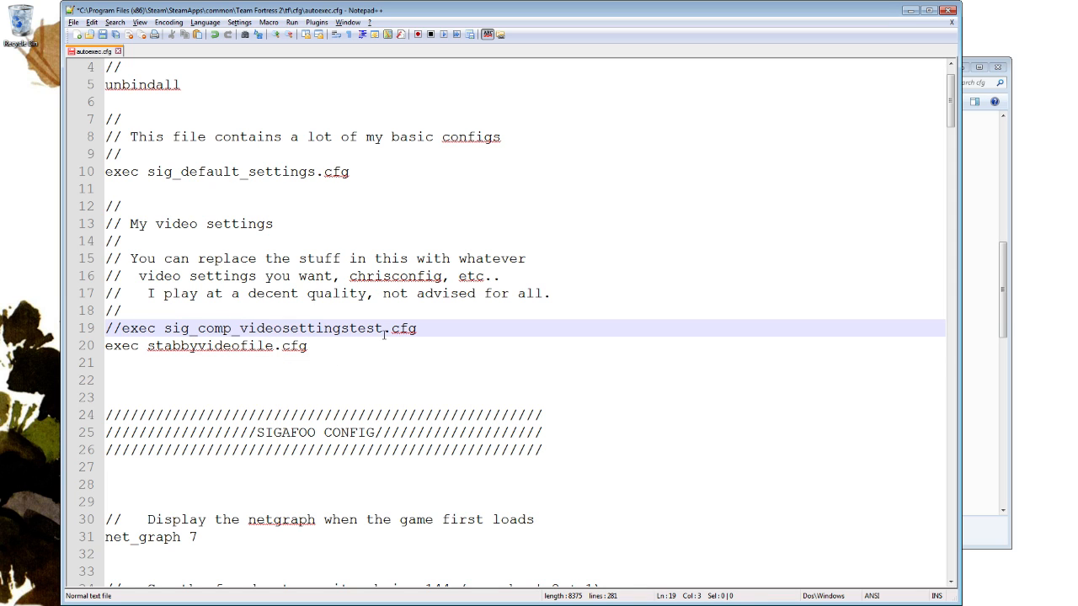
left_click(380, 351)
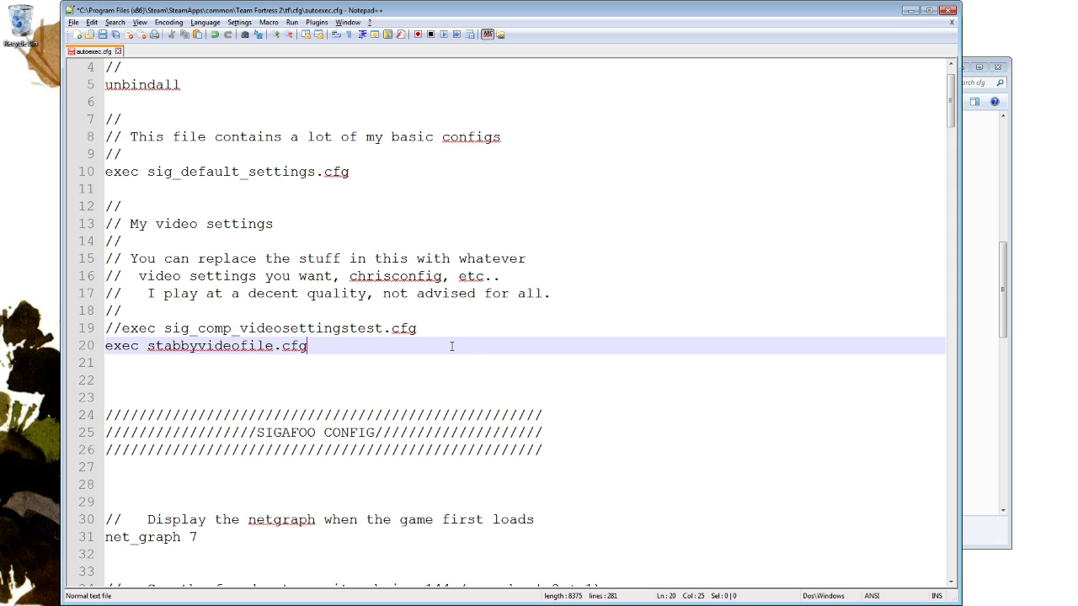
Undo the added stabbyvideofile.cfg line and the commenting out of exec sig_comp_videosettingstest.cfg, and save autoexec.cfg.
key("BackSpace")
key("BackSpace")
key("BackSpace")
key("BackSpace")
key("BackSpace")
key("BackSpace")
key("BackSpace")
key("BackSpace")
type("c")
key("ctrl+z")
key("ctrl+z")
key("ctrl+z")
key("ctrl+z")
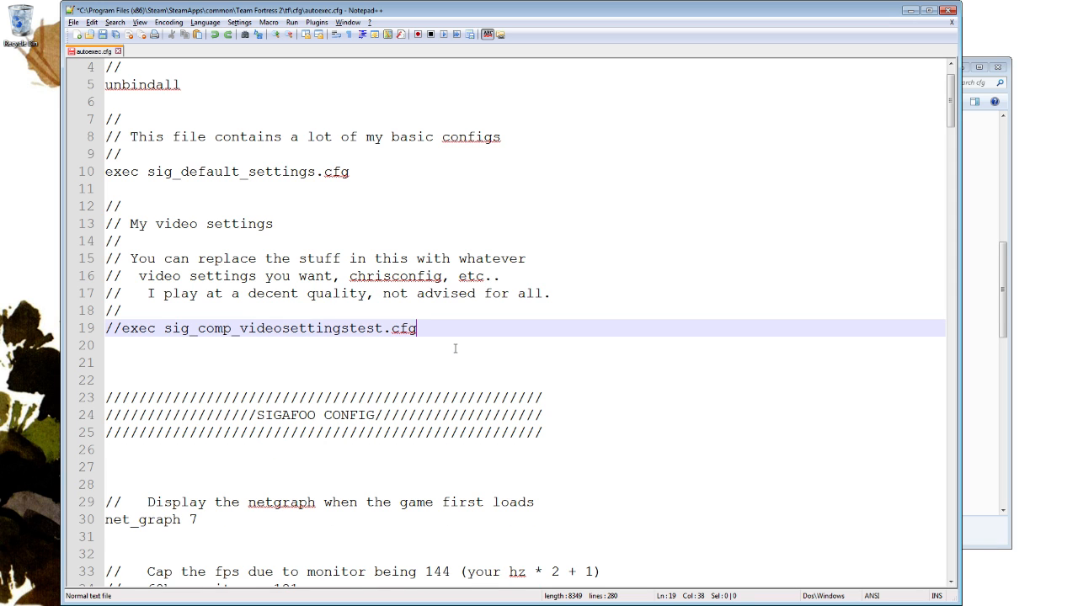
key("ctrl+a")
left_click(453, 342)
left_click(456, 328)
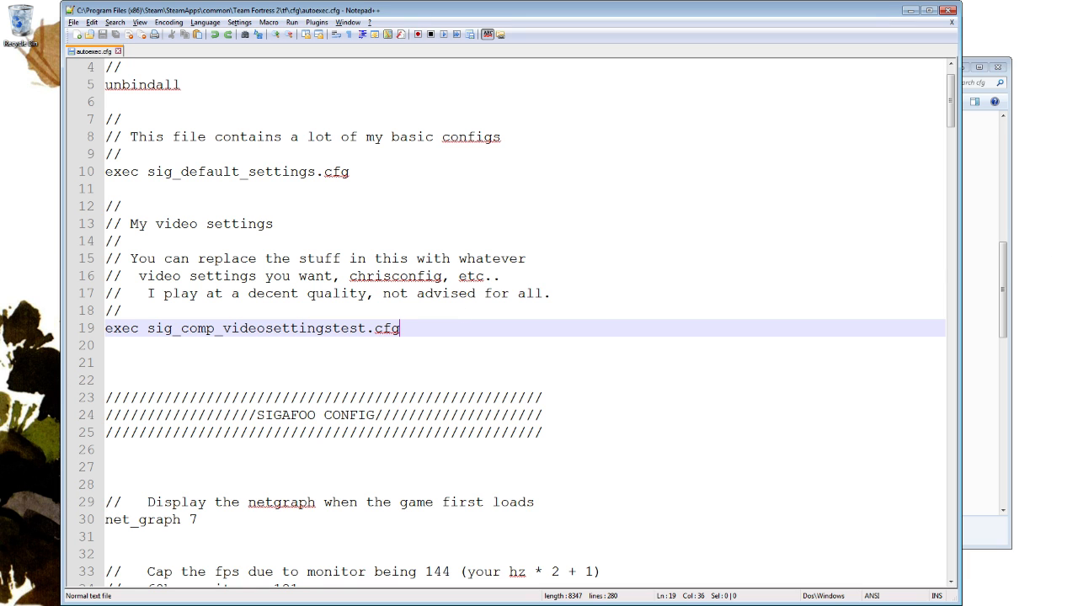
Review the opening sections of autoexec.cfg down to the SIGAFOO CONFIG settings, and highlight part of the exec sig_default_settings.cfg line.
left_click(972, 272)
left_click(265, 259)
scroll(412, 256, "down", 4)
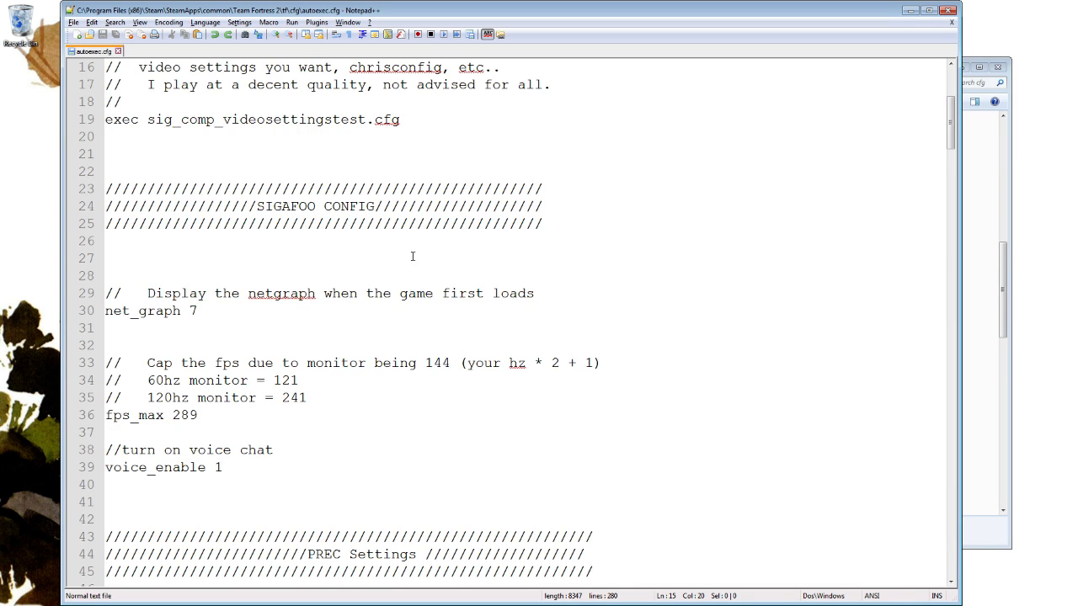
scroll(413, 256, "up", 5)
left_click_drag(205, 212, 224, 220)
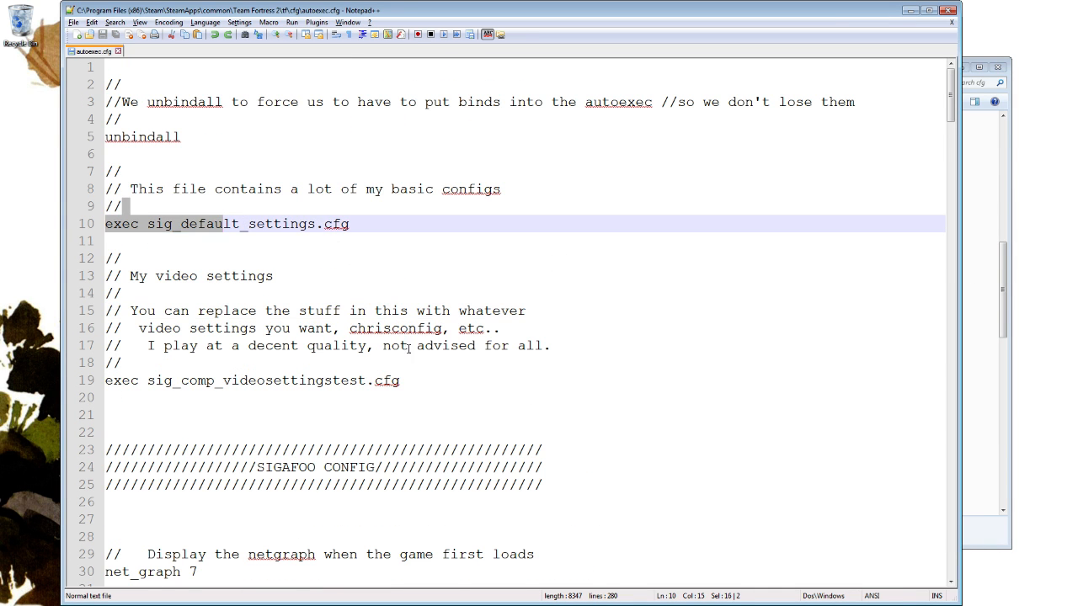
Highlight most of the exec sig_comp_videosettingstest.cfg line, and examine the net_graph 7 setting in the SIGAFOO CONFIG section.
left_click_drag(135, 363, 366, 380)
scroll(489, 357, "down", 3)
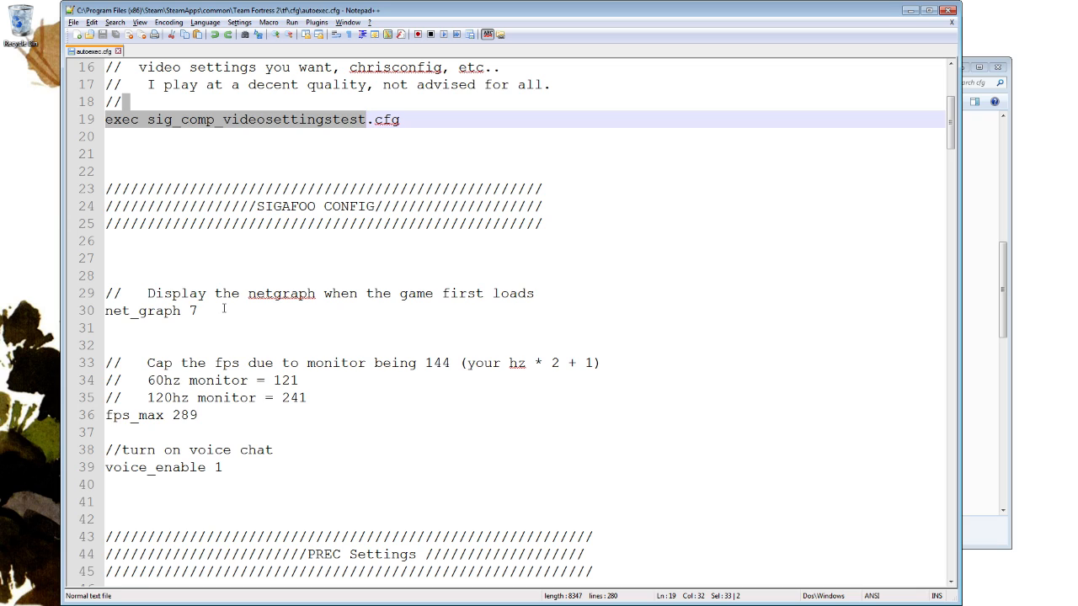
left_click(203, 311)
key("shift+Home")
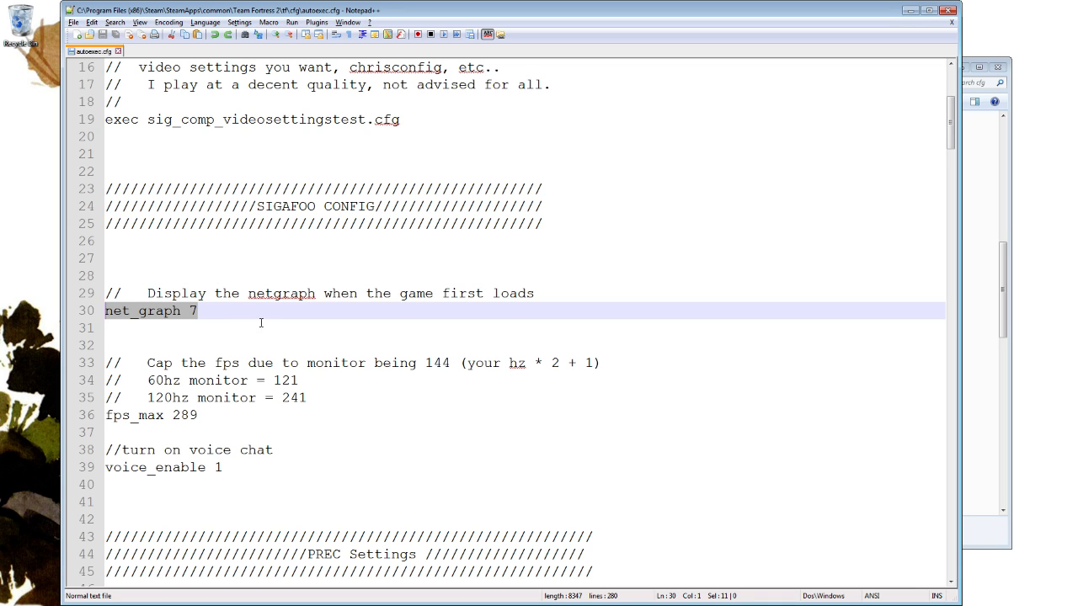
left_click(261, 323)
left_click(189, 311)
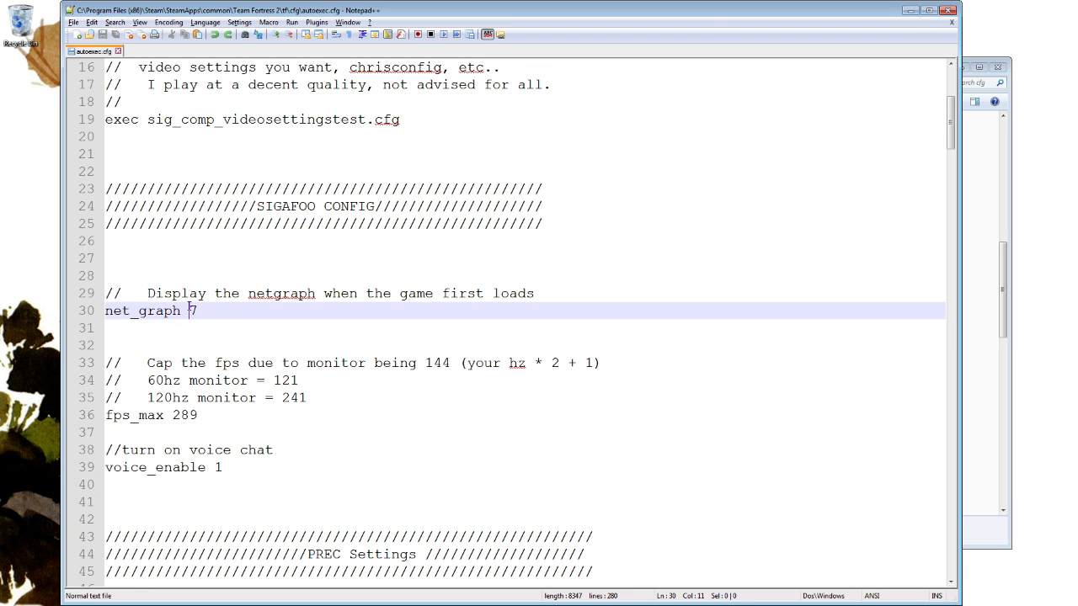
scroll(343, 334, "down", 2)
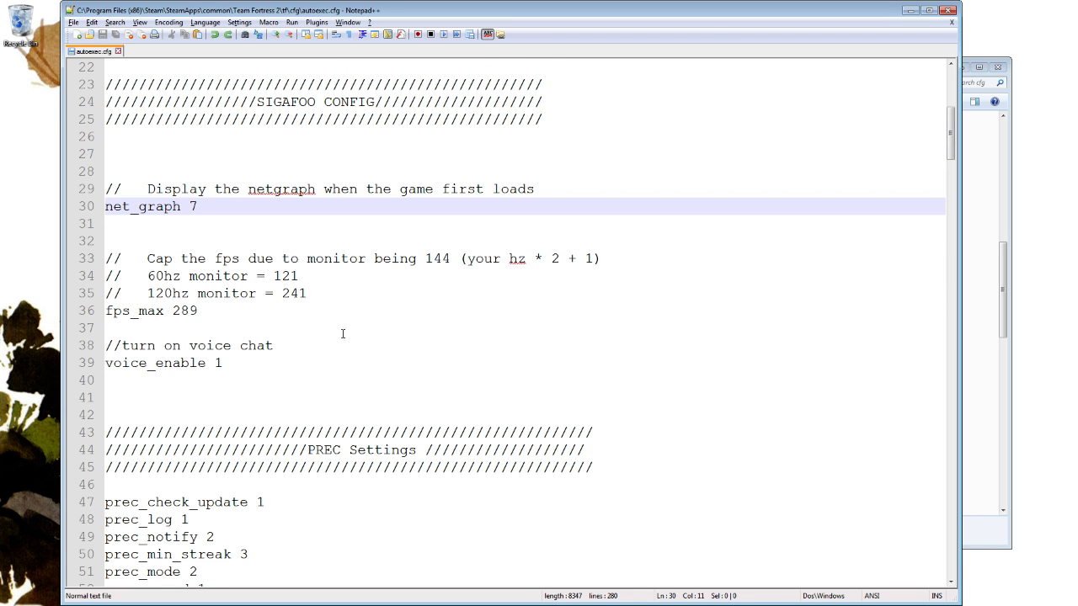
Set the fps_max value to 121, matching the comment for a 60hz monitor.
left_click(248, 312)
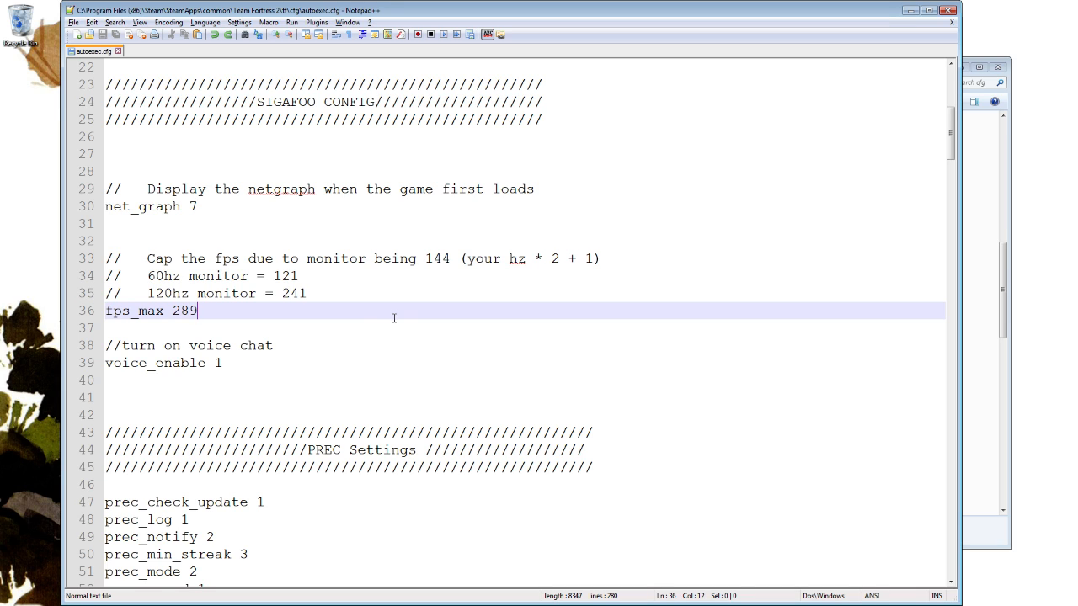
key("BackSpace")
key("BackSpace")
key("BackSpace")
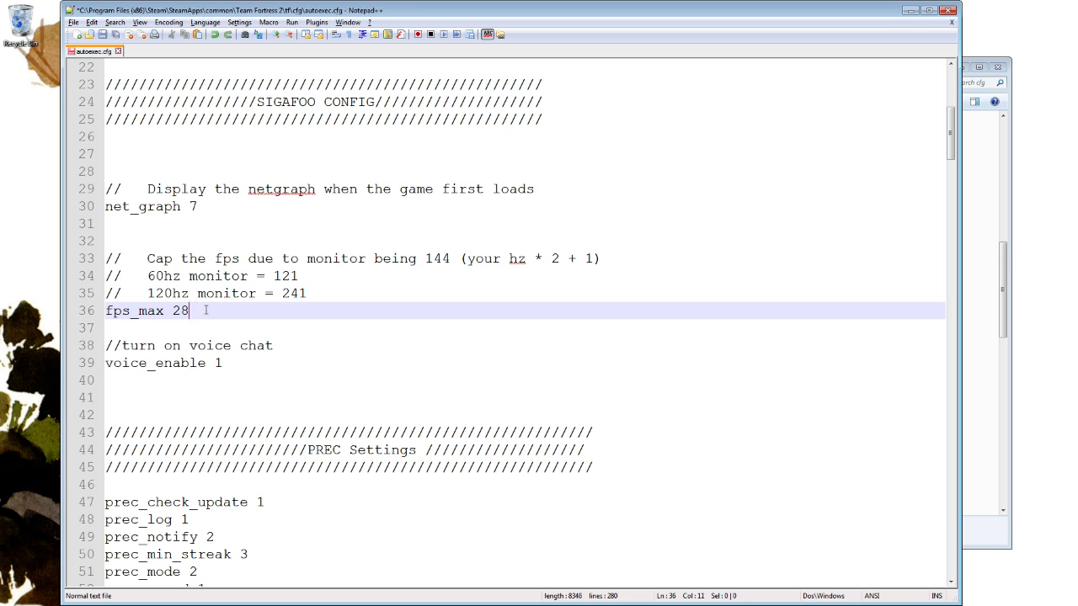
type("121")
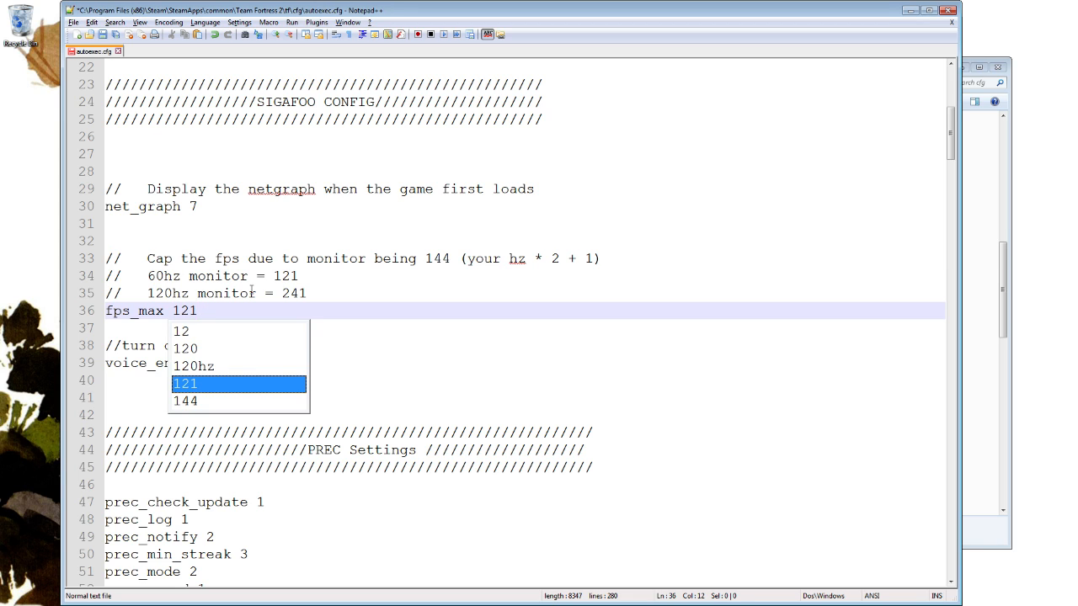
Undo the change to the fps_max value.
left_click(256, 278)
key("ctrl+z")
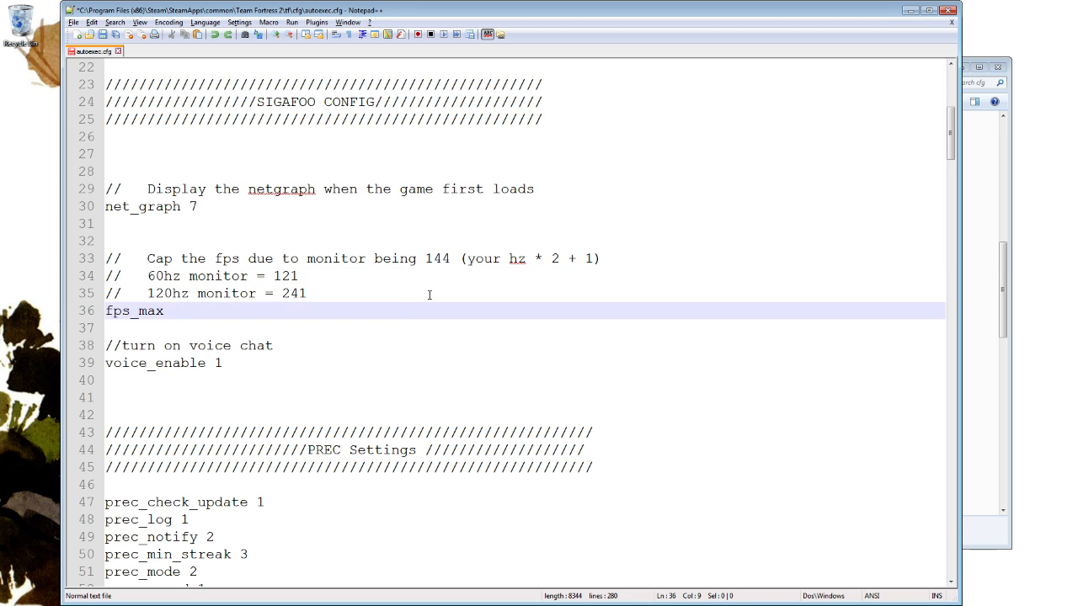
key("ctrl+z")
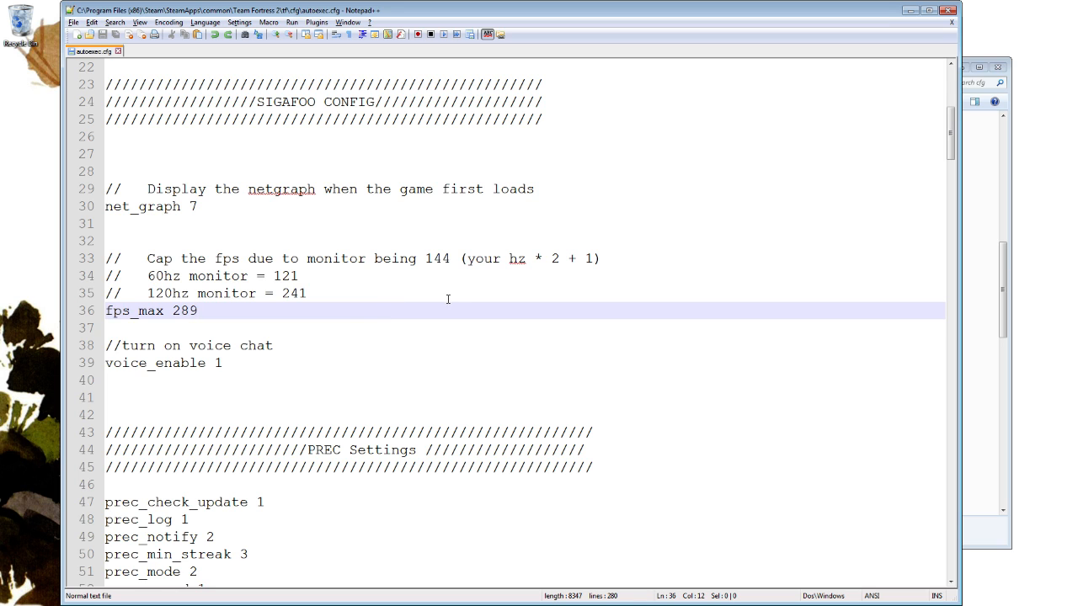
Examine the voice_enable line and the PREC Settings section with its commented keypad binds, highlighting each block.
left_click(346, 327)
scroll(332, 301, "down", 1)
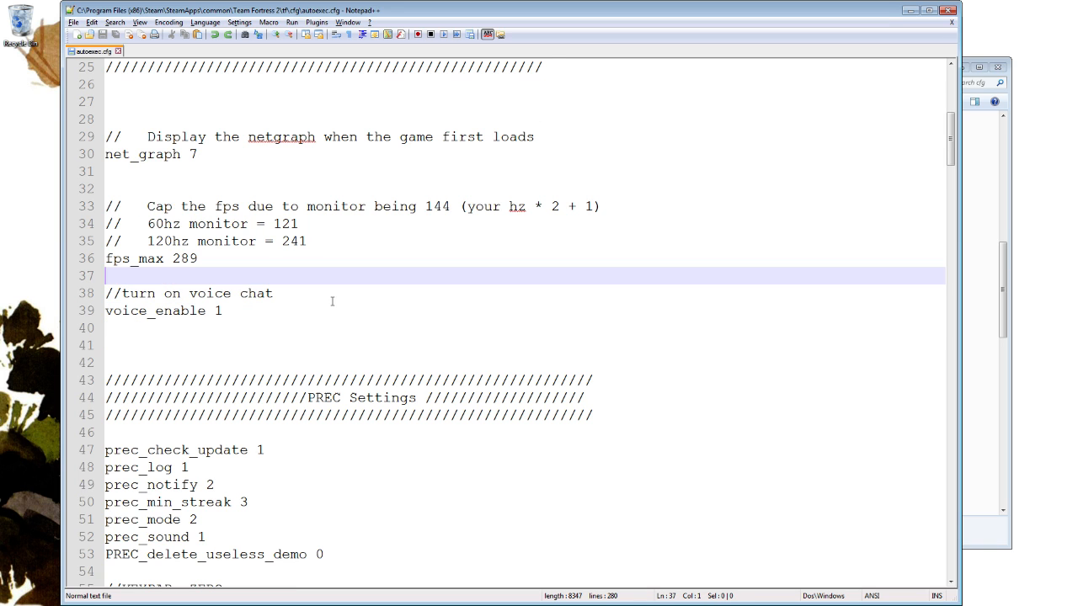
left_click_drag(286, 312, 318, 299)
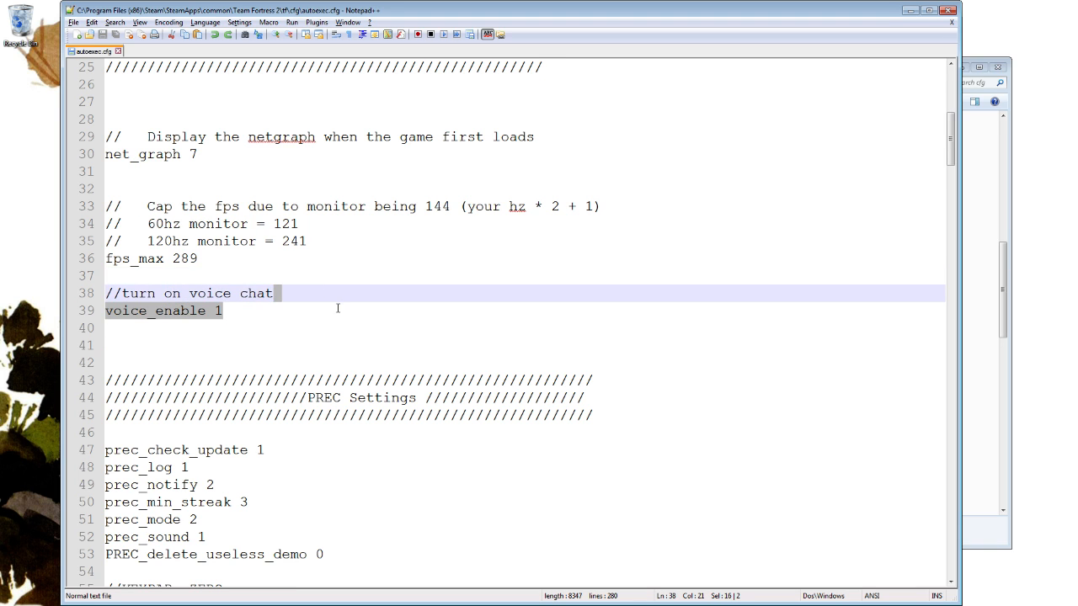
scroll(338, 305, "down", 2)
left_click(317, 200)
scroll(395, 254, "down", 2)
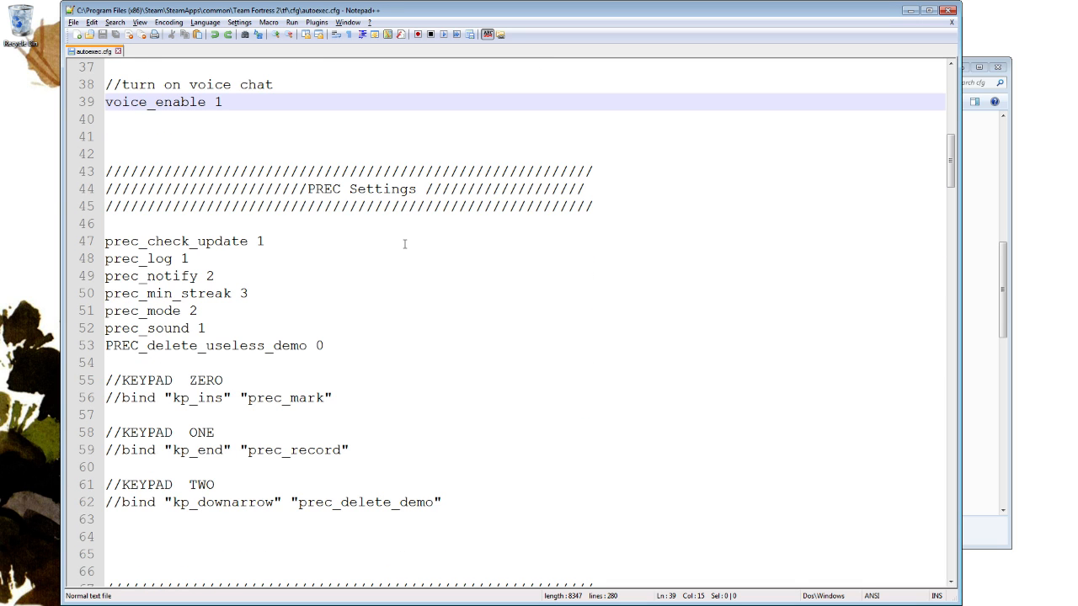
scroll(424, 462, "down", 2)
left_click_drag(452, 438, 303, 96)
scroll(404, 325, "up", 1)
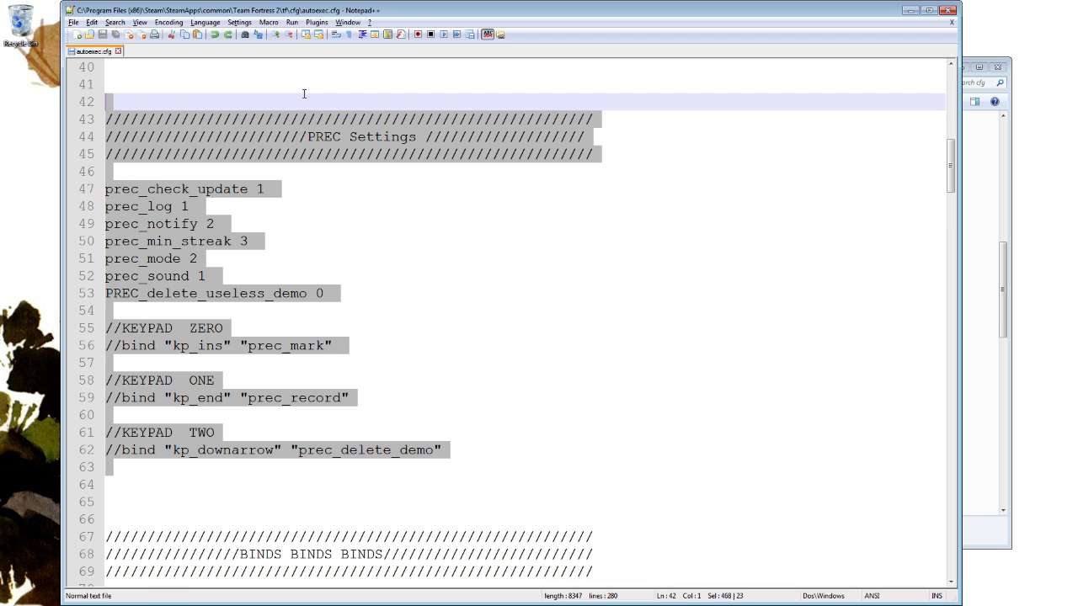
left_click(404, 223)
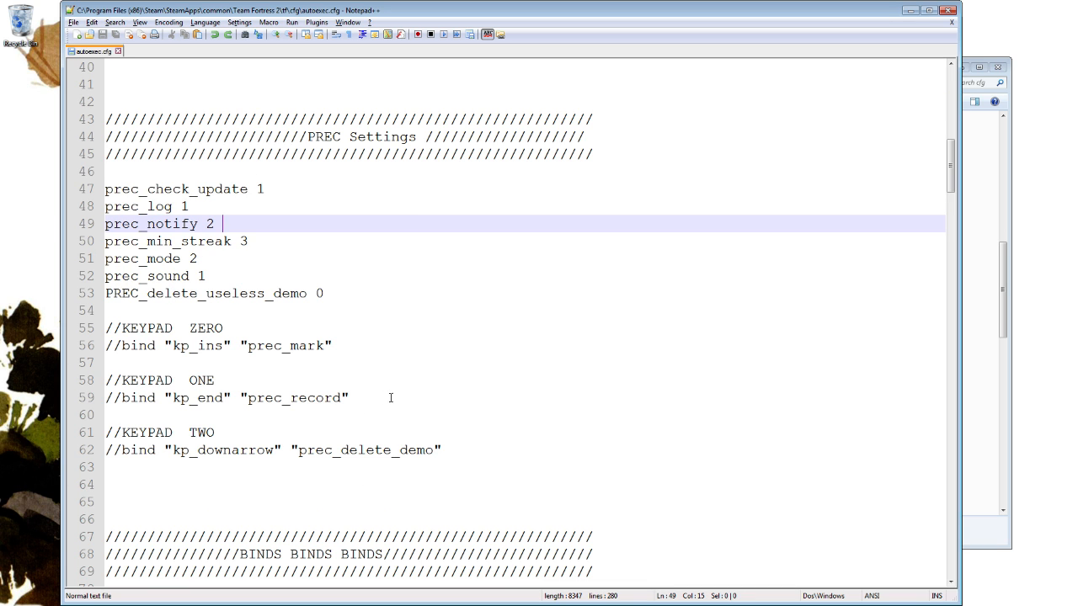
Examine the interp script in the BINDS section, highlighting the hit scan comment and the script down to the "b" bind.
scroll(630, 392, "down", 7)
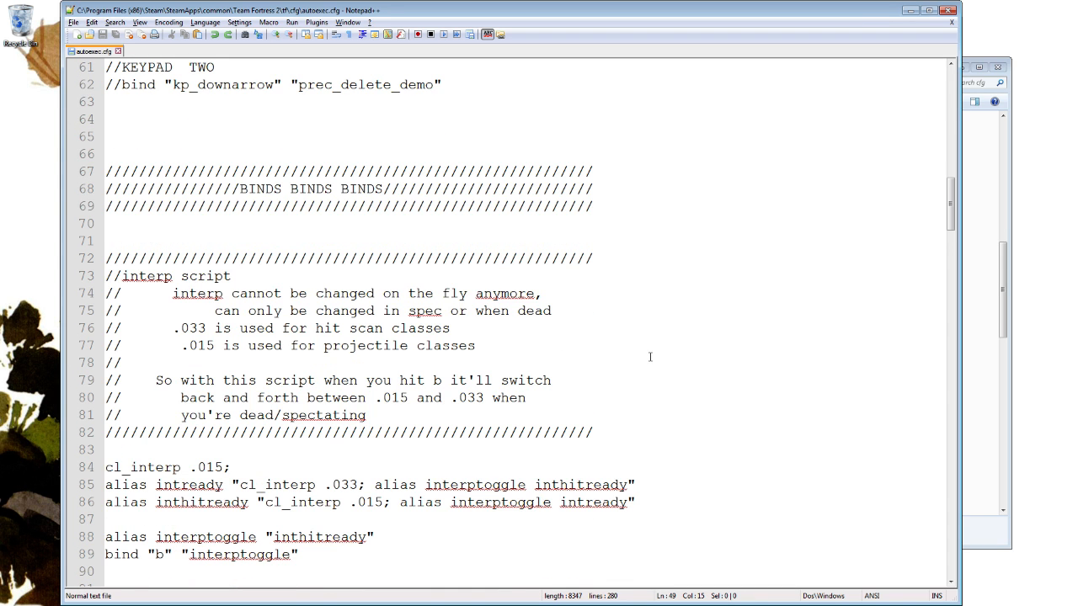
scroll(649, 357, "down", 2)
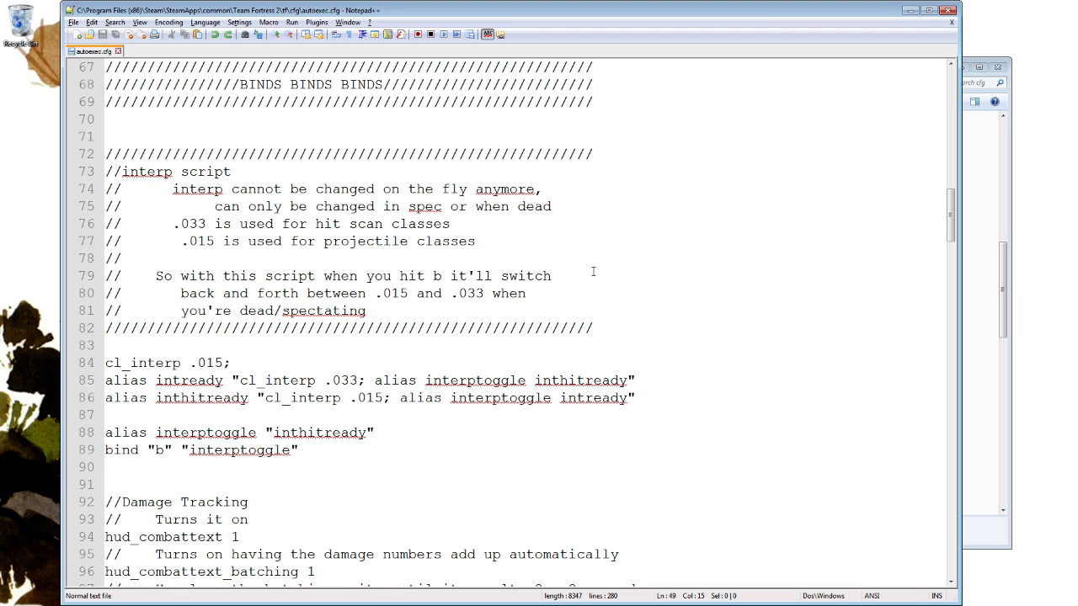
scroll(403, 320, "down", 1)
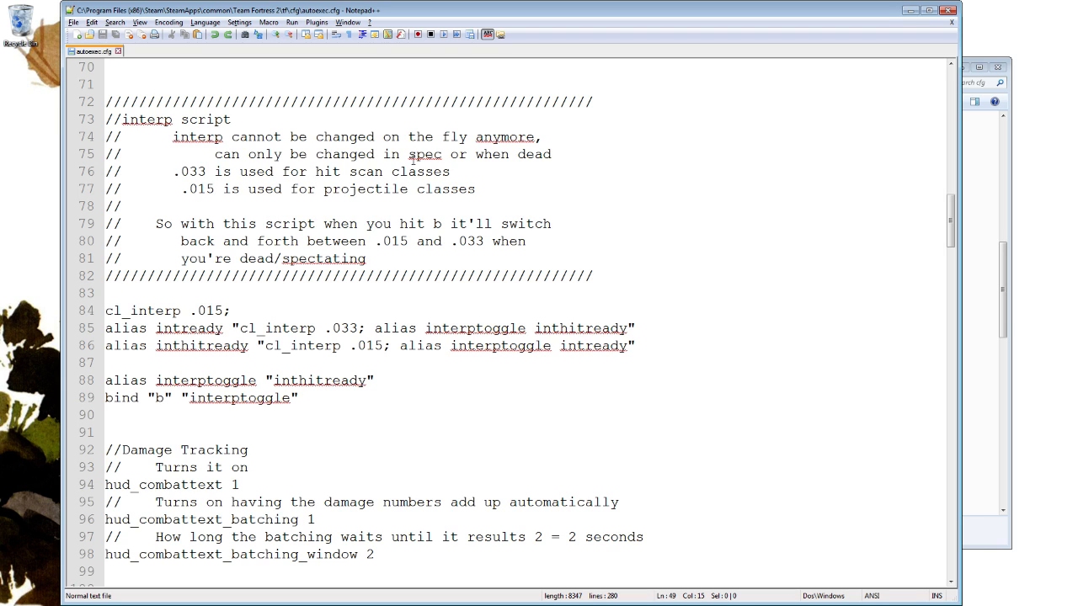
left_click_drag(453, 171, 180, 173)
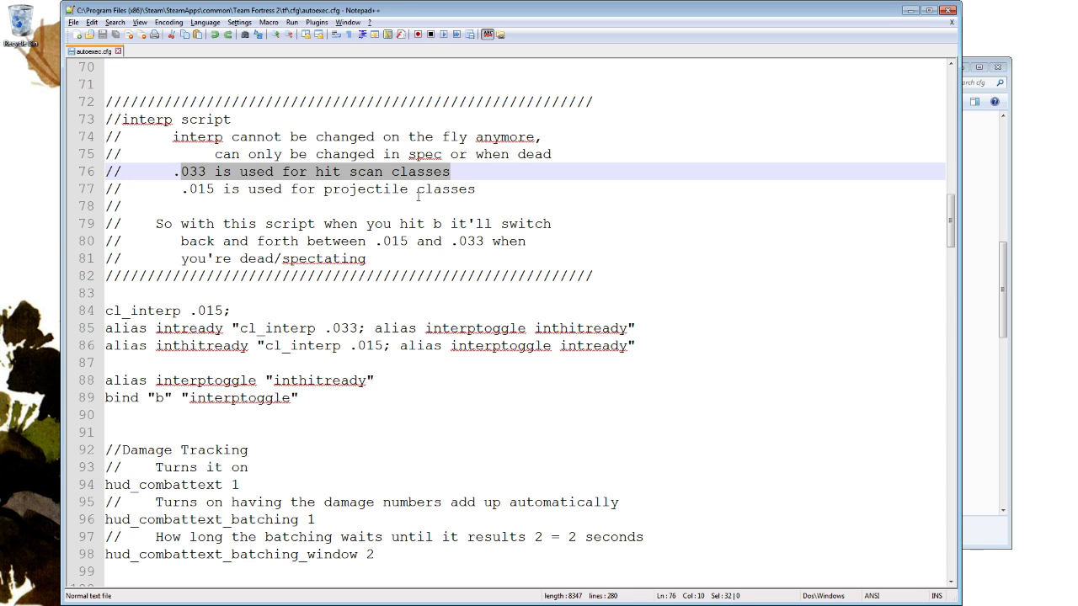
left_click_drag(311, 398, 124, 88)
left_click(173, 89)
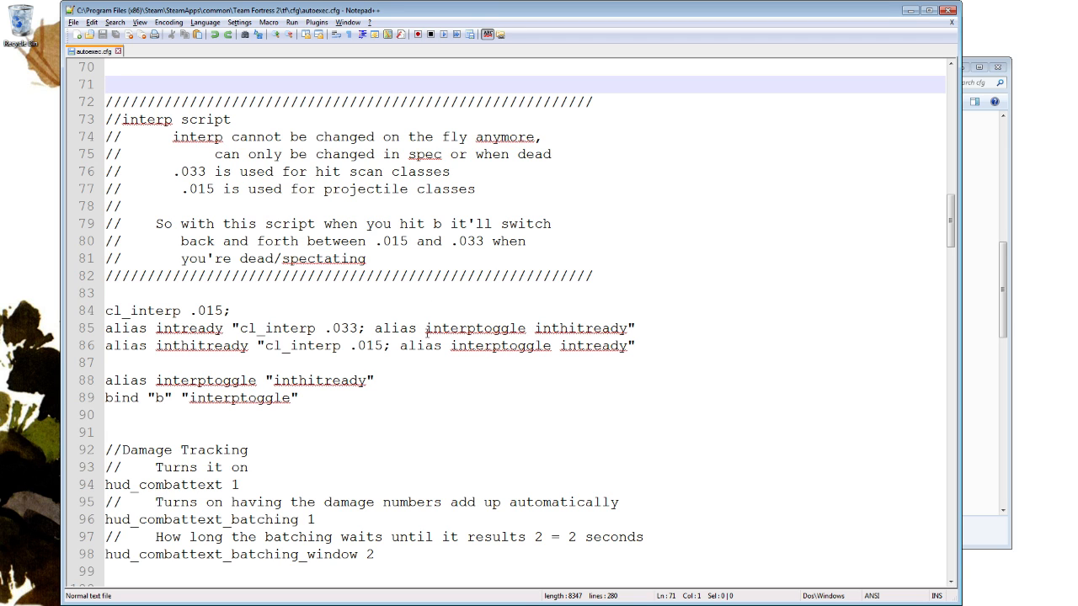
Review the Damage Tracking settings, highlighting the hud_combattext, hud_combattext_batching and hud_combattext_batching_window lines.
scroll(484, 297, "down", 3)
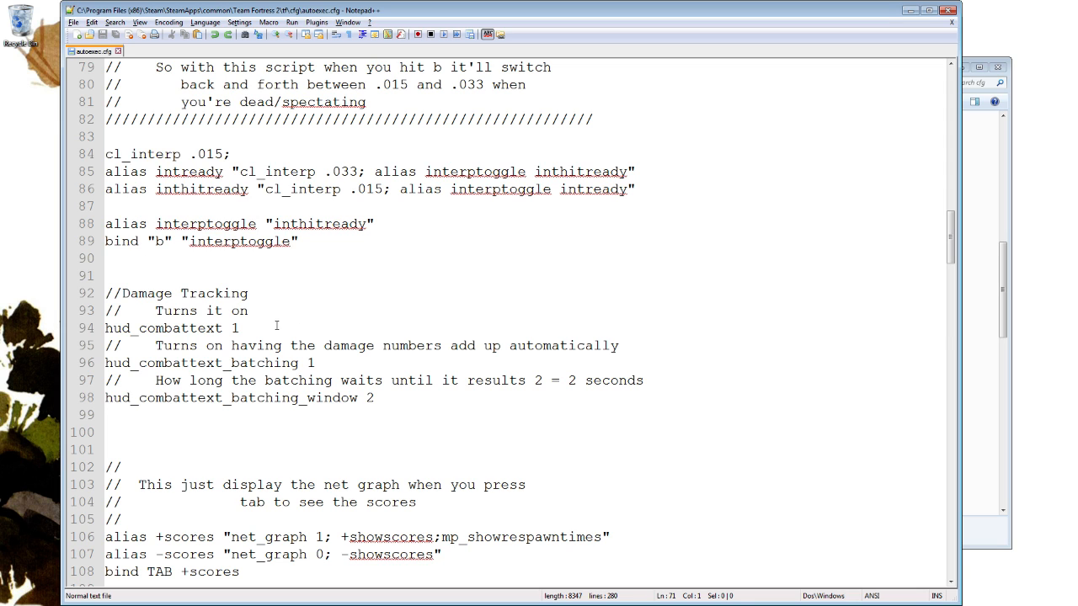
left_click_drag(276, 325, 278, 311)
left_click_drag(640, 365, 638, 357)
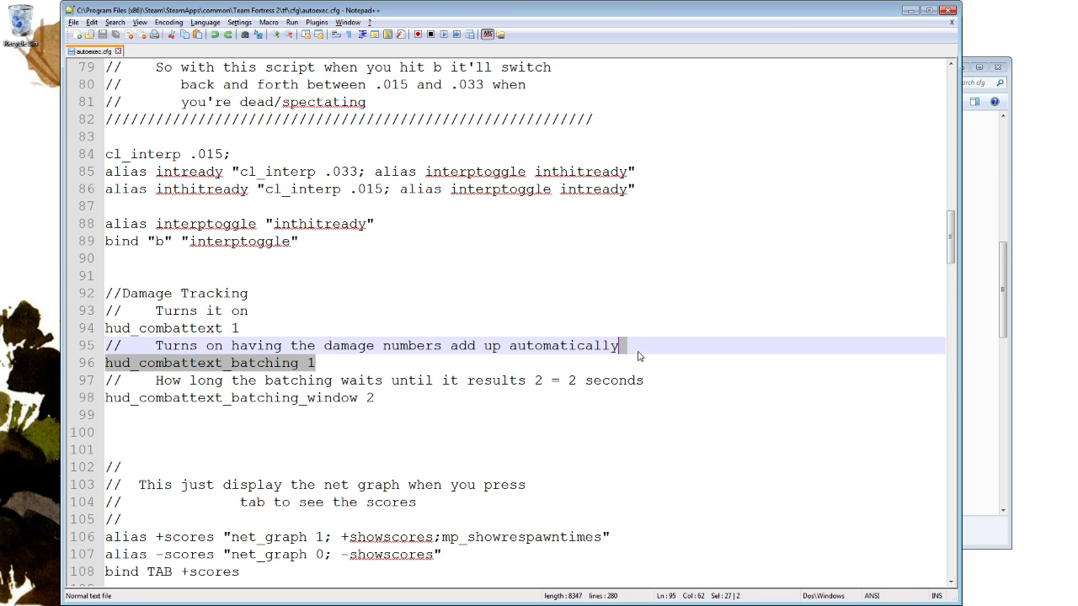
left_click_drag(474, 393, 664, 378)
scroll(514, 303, "down", 3)
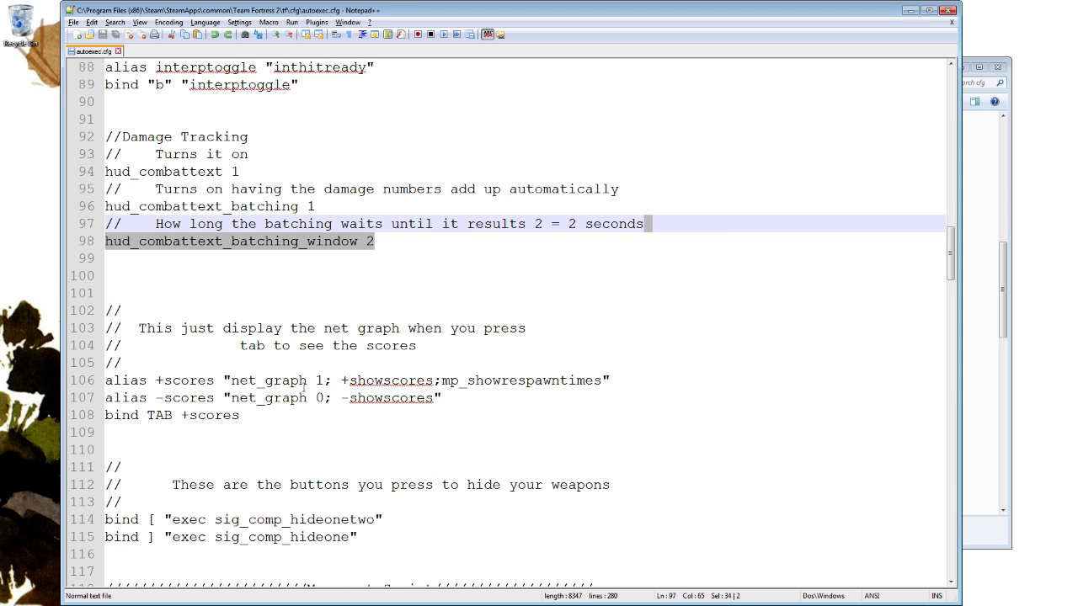
Examine the scoreboard net graph script, highlighting mp_showrespawntimes and the net_graph values in the +scores and -scores aliases.
left_click_drag(279, 411, 258, 298)
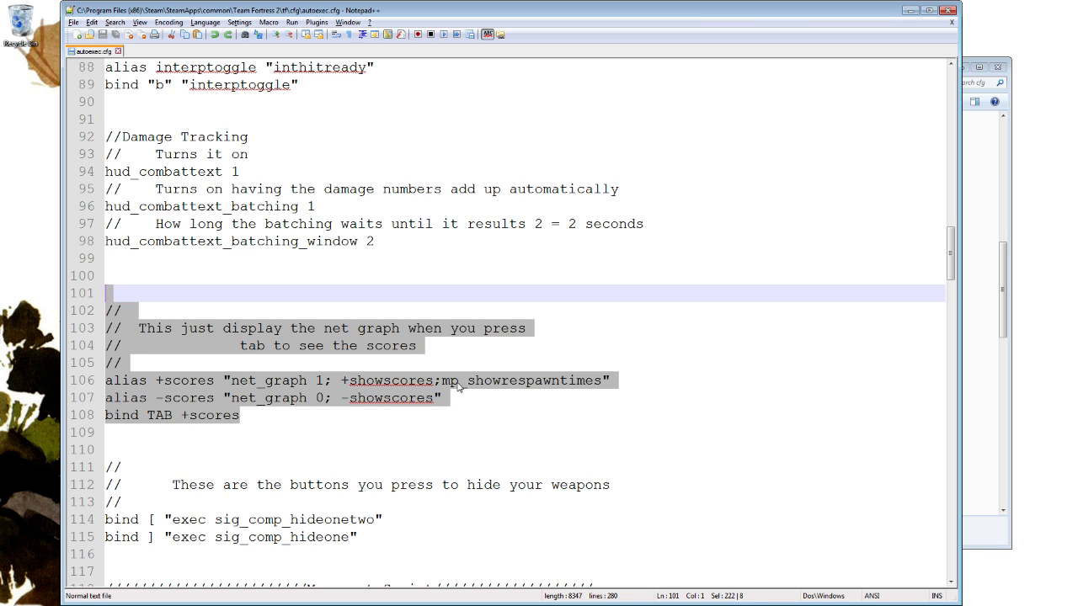
left_click_drag(452, 384, 608, 384)
left_click(541, 428)
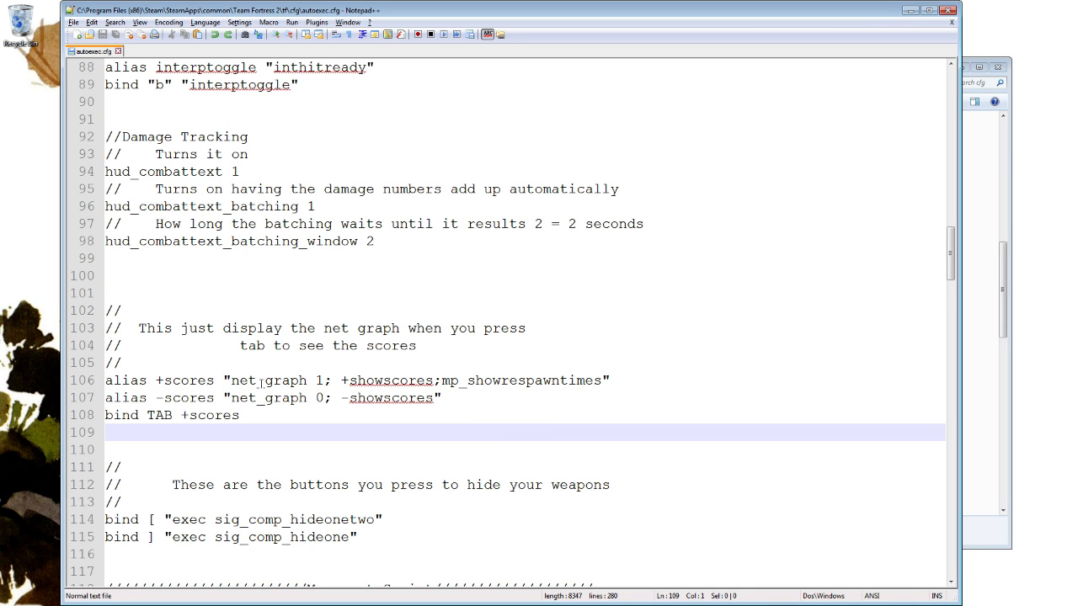
left_click_drag(231, 381, 324, 380)
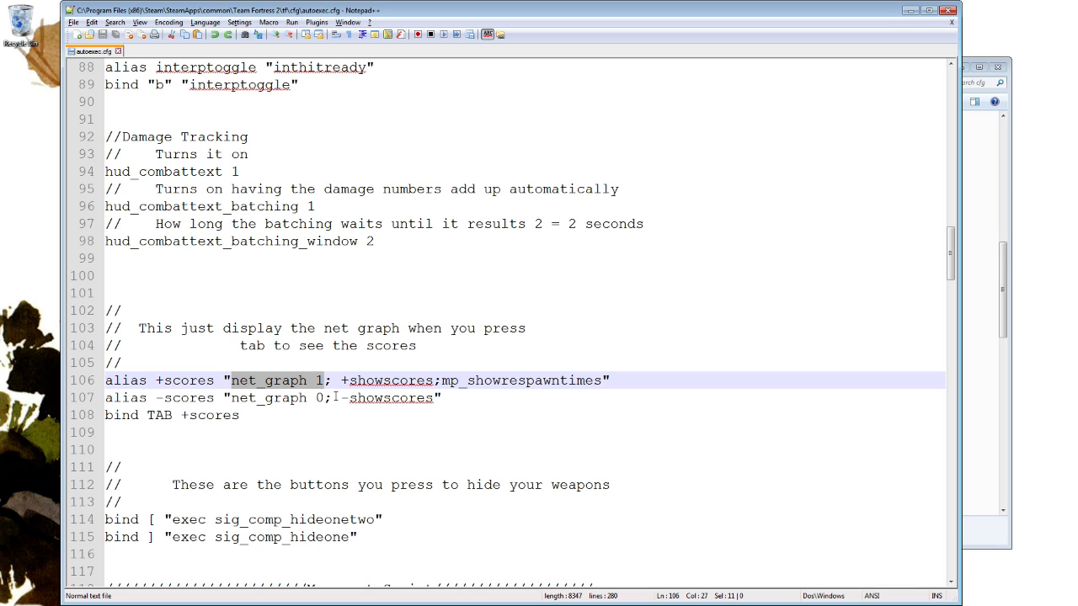
left_click_drag(240, 397, 315, 398)
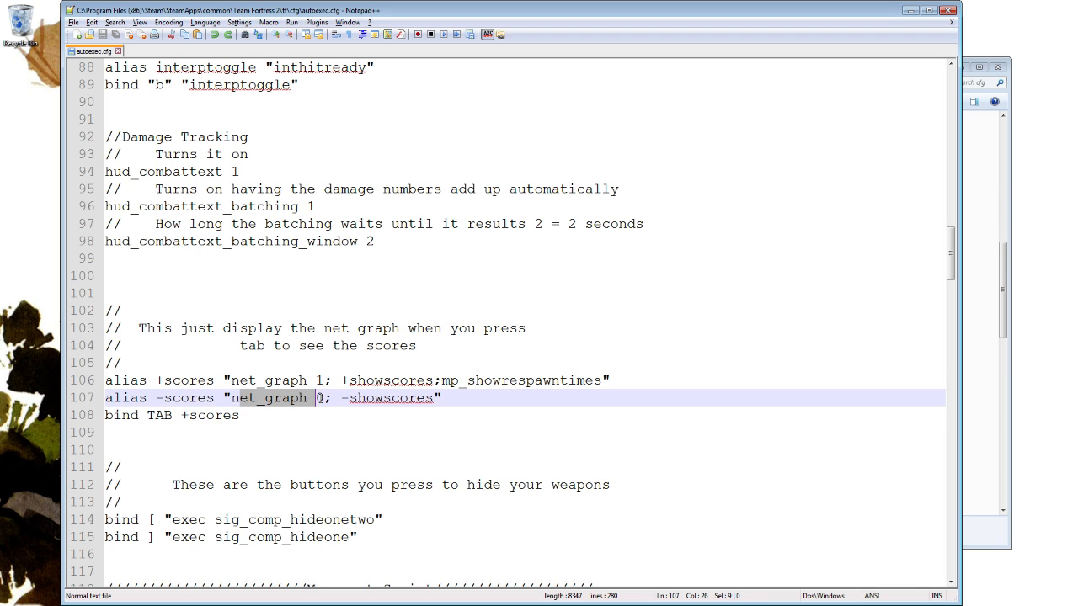
left_click_drag(232, 380, 327, 380)
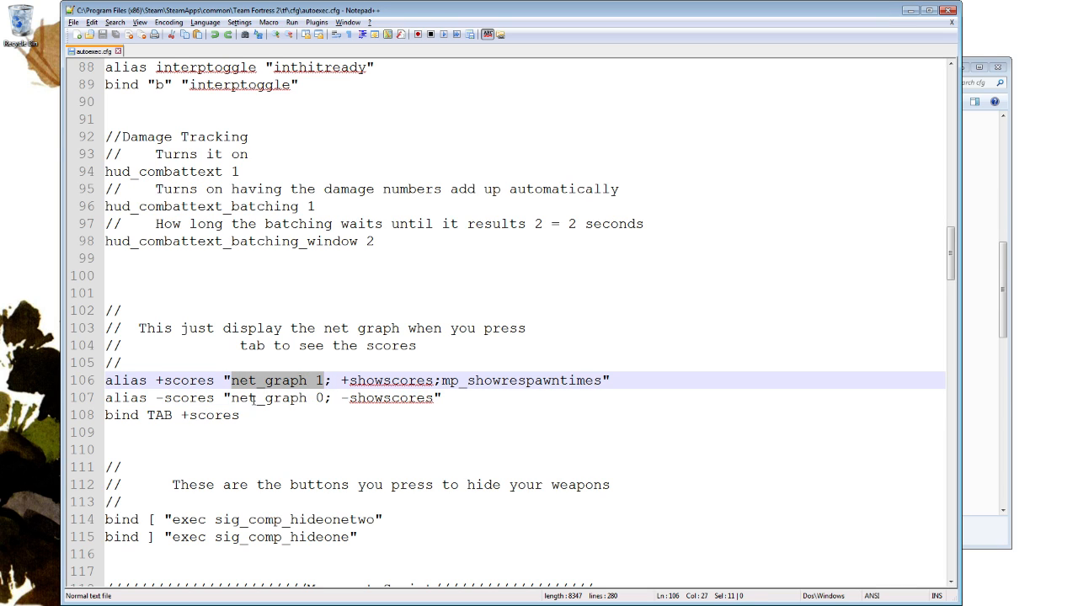
left_click_drag(233, 398, 275, 398)
left_click(329, 419)
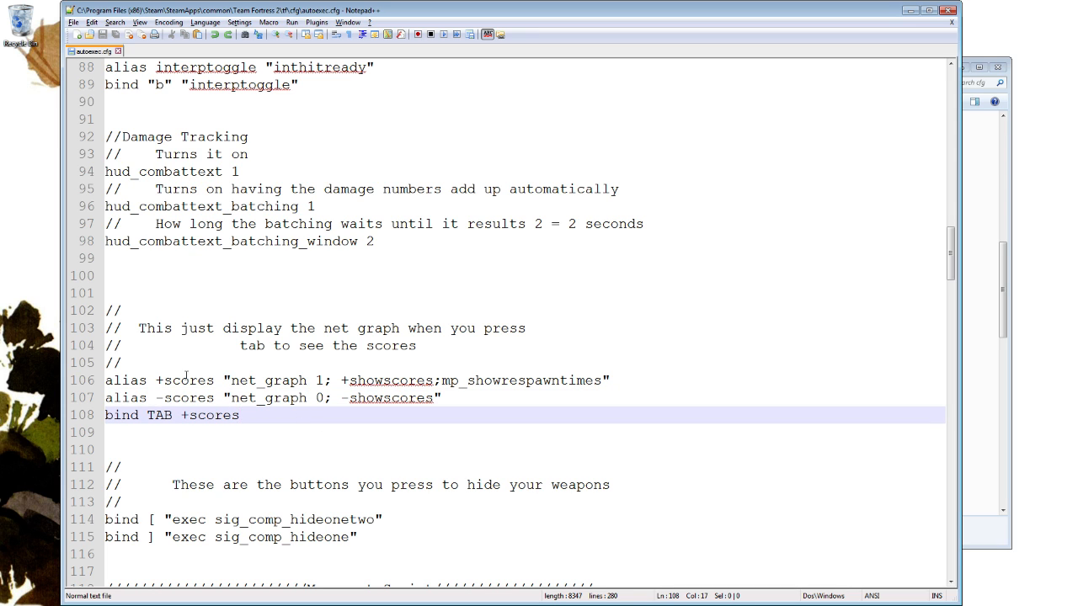
Return to the startup net_graph 7 line and highlight its value for comparison with the scoreboard script.
scroll(271, 370, "down", 2)
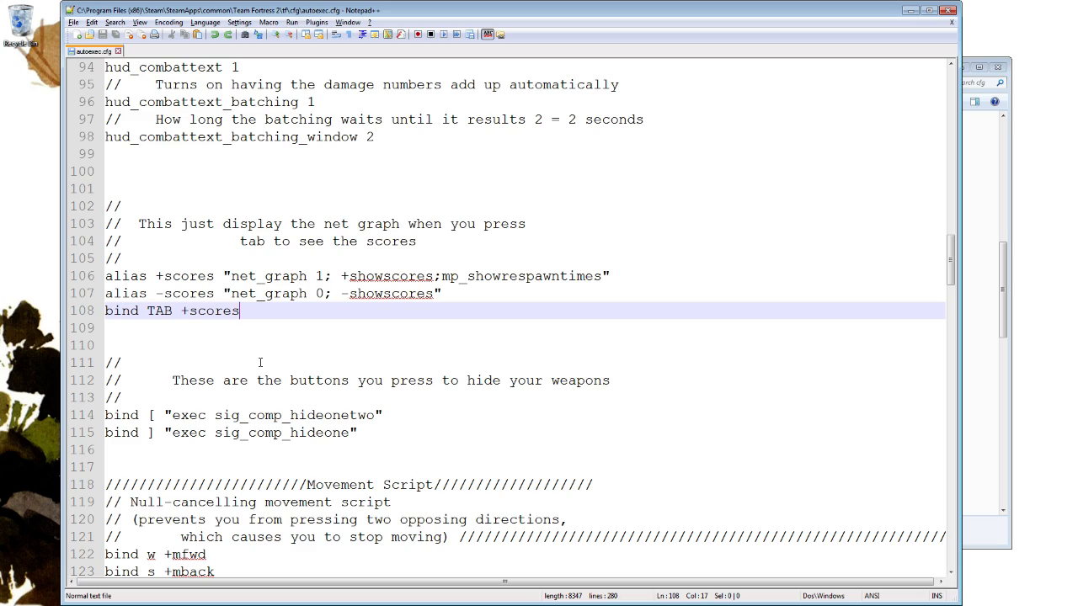
scroll(266, 285, "up", 20)
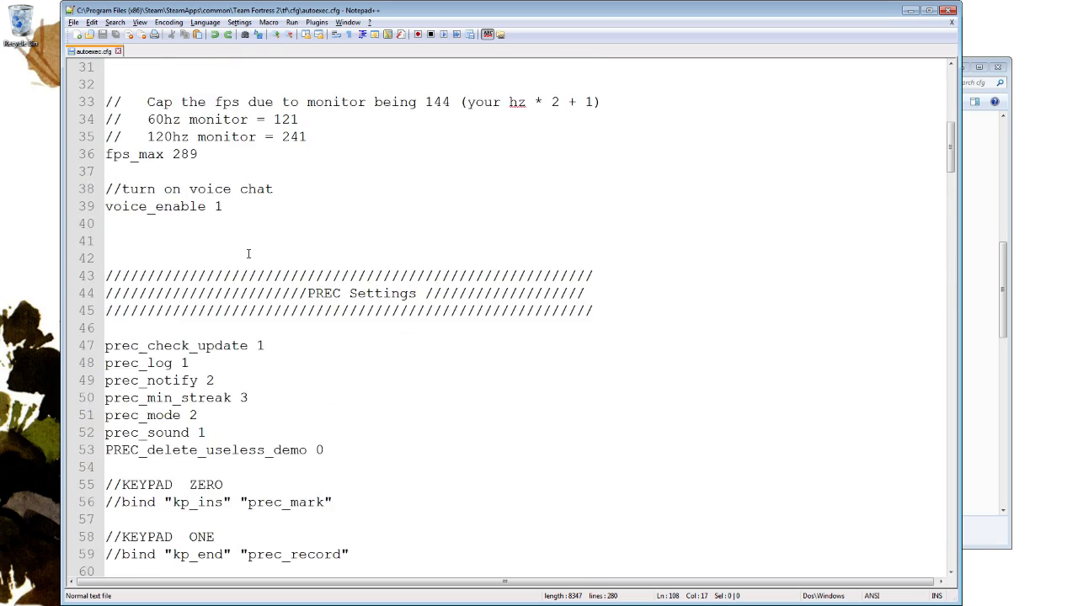
scroll(238, 270, "up", 2)
left_click_drag(220, 362, 165, 363)
scroll(221, 363, "down", 17)
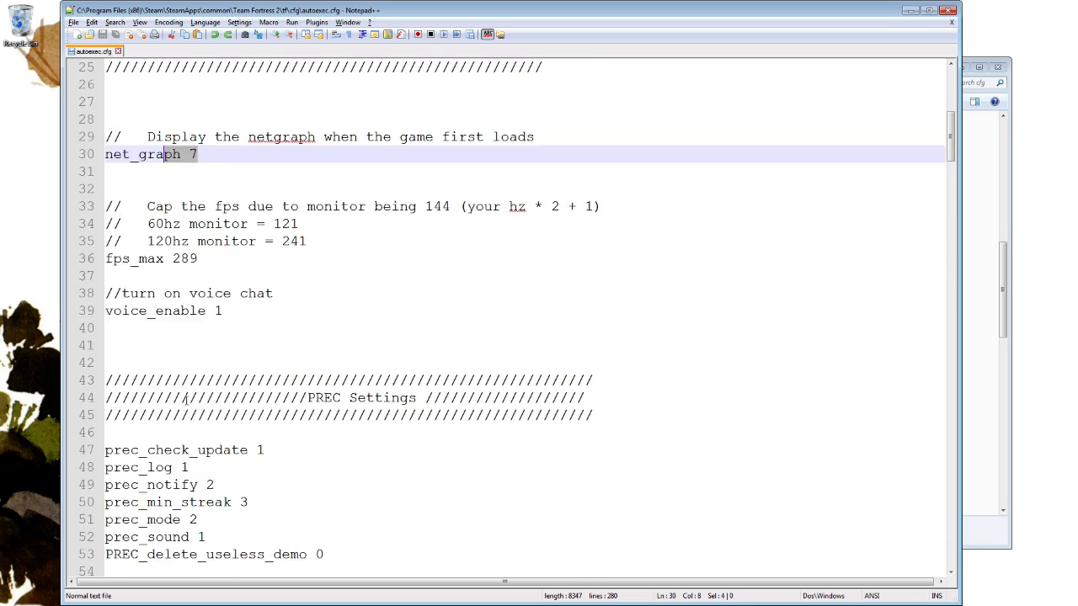
Review the weapon-hiding binds and the start of the Movement Script that follow the scoreboard script.
scroll(221, 363, "down", 20)
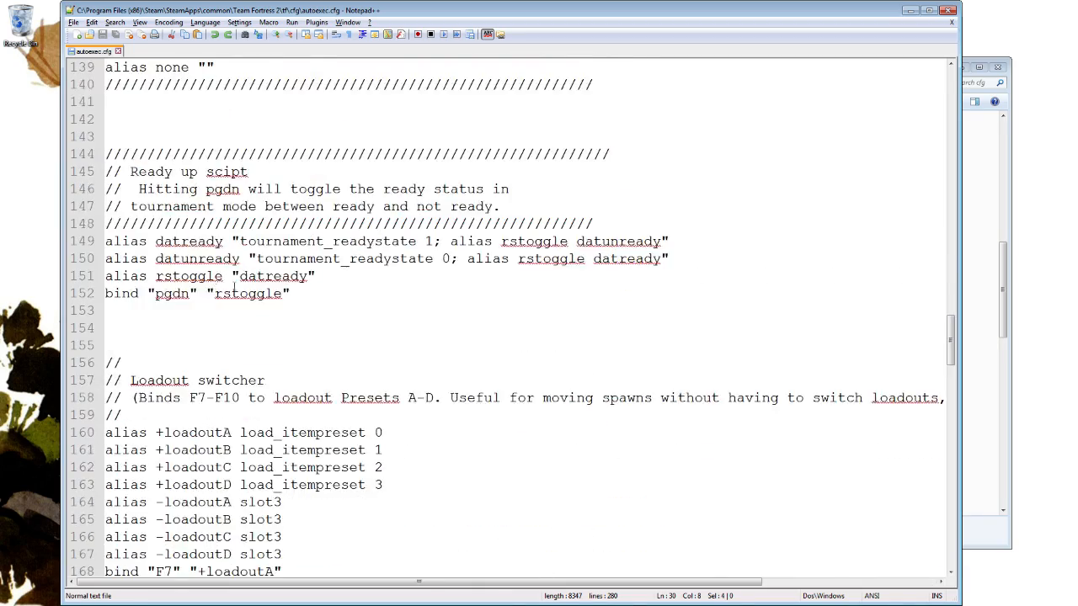
scroll(240, 268, "up", 2)
scroll(240, 274, "up", 10)
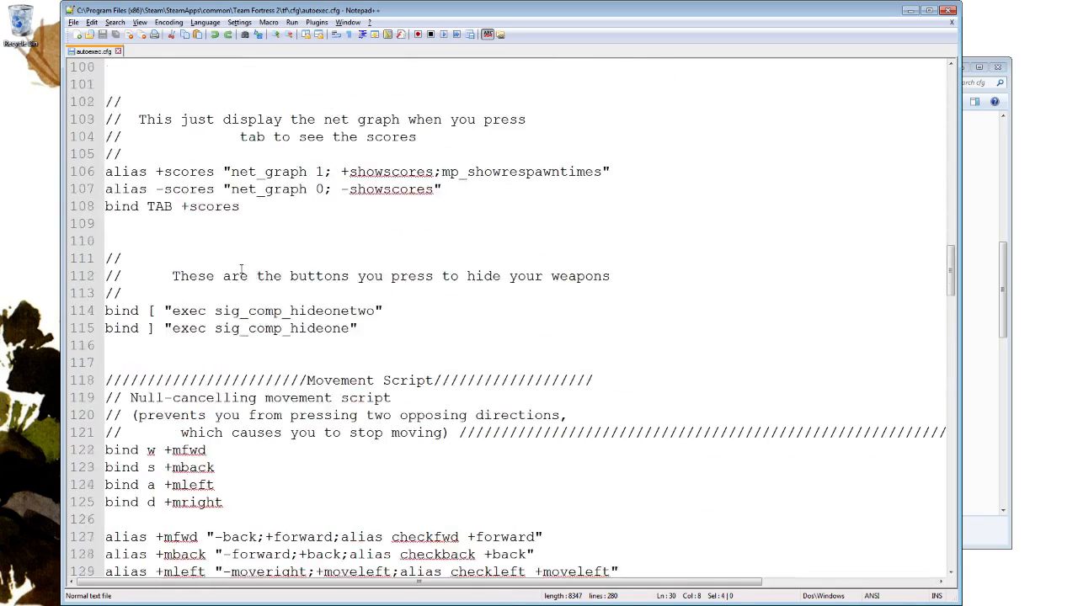
scroll(283, 303, "down", 2)
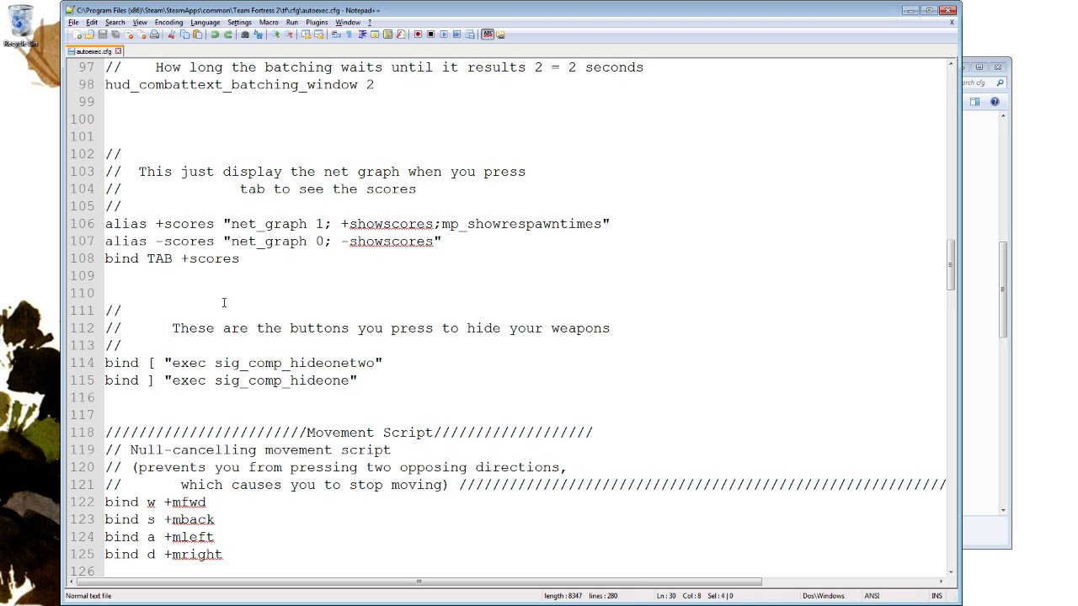
scroll(202, 275, "down", 2)
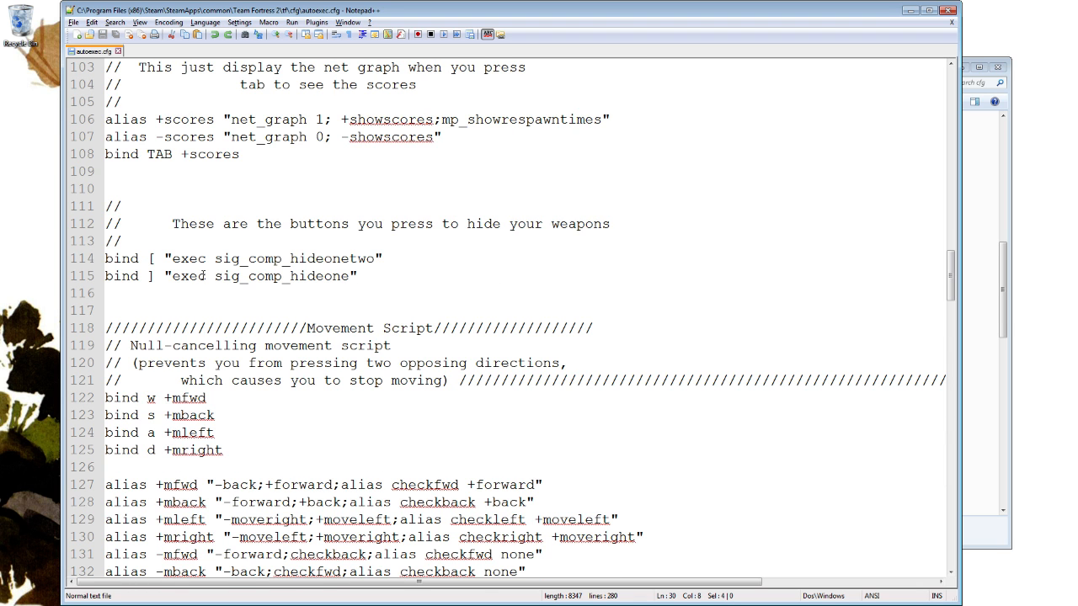
Examine the null-cancelling Movement Script, highlighting its explanatory comment and the w, s, a and d binds.
scroll(280, 314, "down", 3)
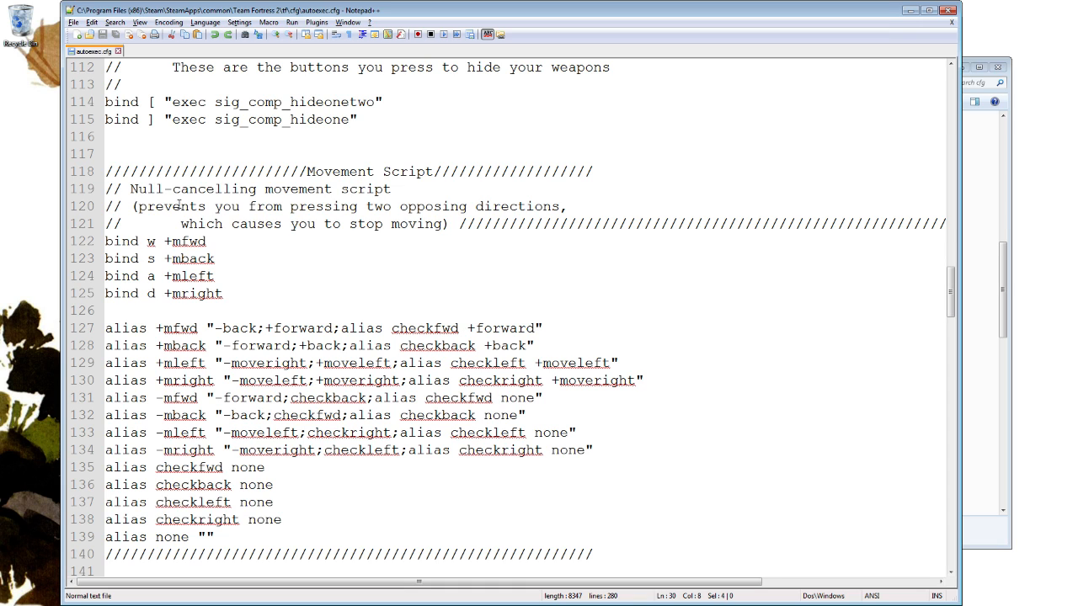
left_click_drag(138, 207, 446, 223)
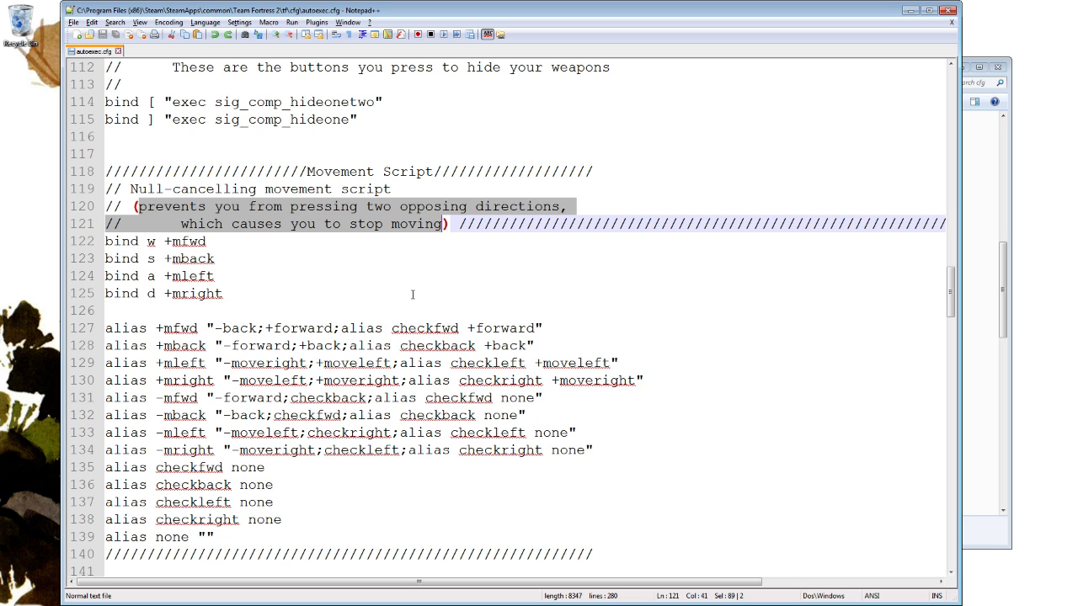
left_click(373, 250)
left_click_drag(147, 244, 223, 295)
left_click_drag(258, 296, 133, 247)
scroll(337, 261, "down", 3)
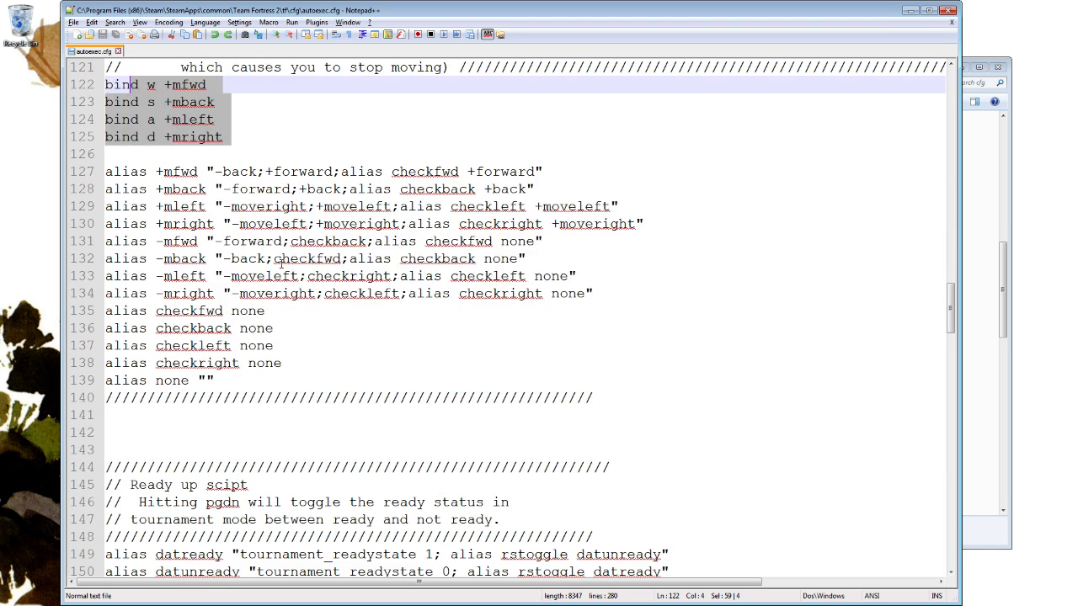
scroll(505, 269, "up", 3)
Examine the Ready up script, highlighting its aliases and the pgdn key in the rstoggle bind.
scroll(541, 277, "down", 8)
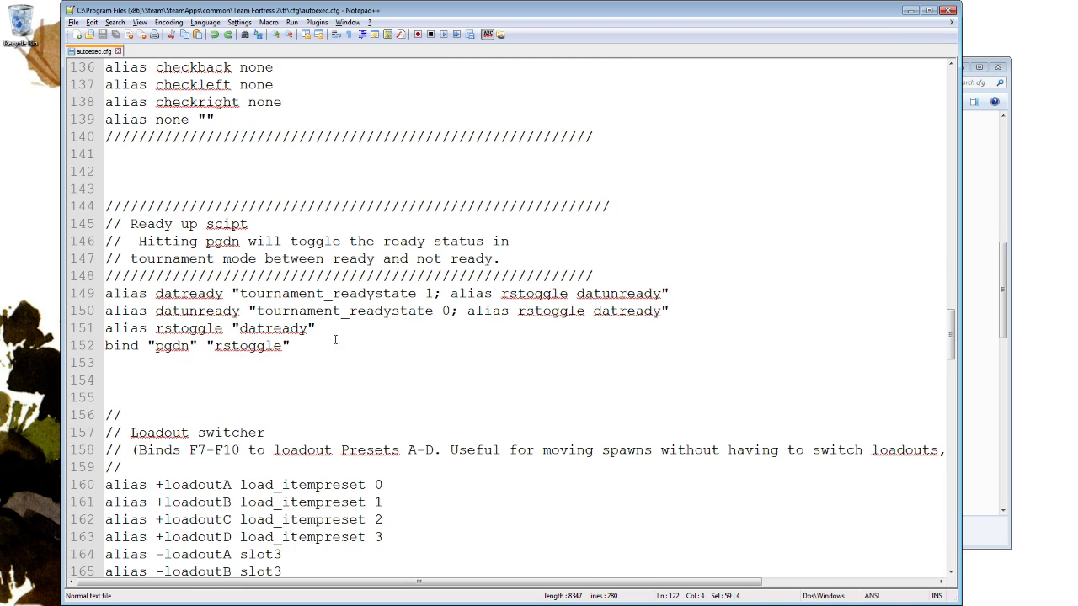
left_click_drag(334, 339, 621, 281)
left_click(249, 360)
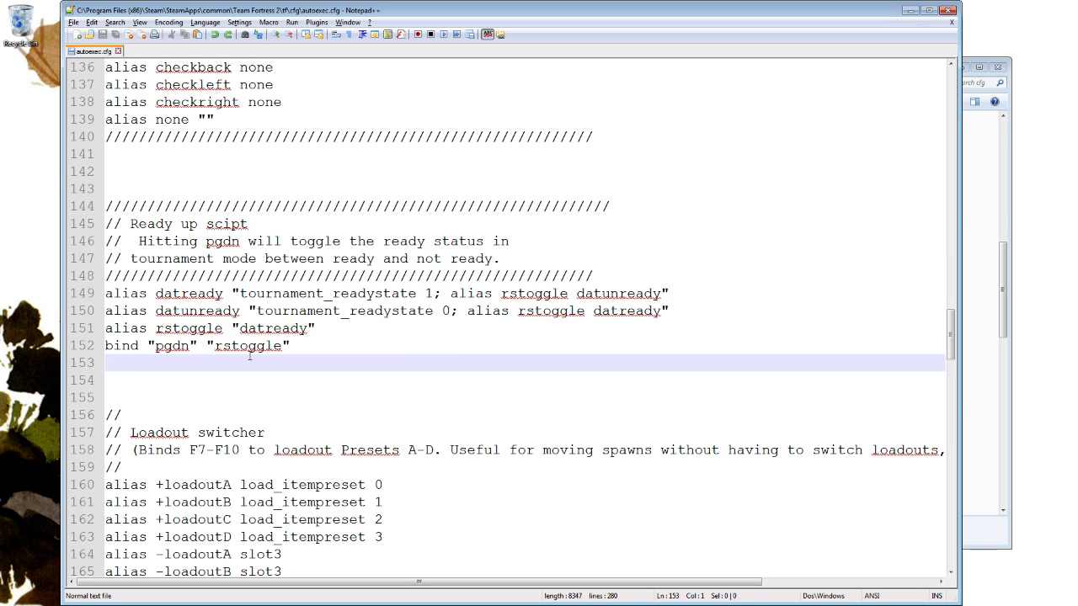
double_click(172, 345)
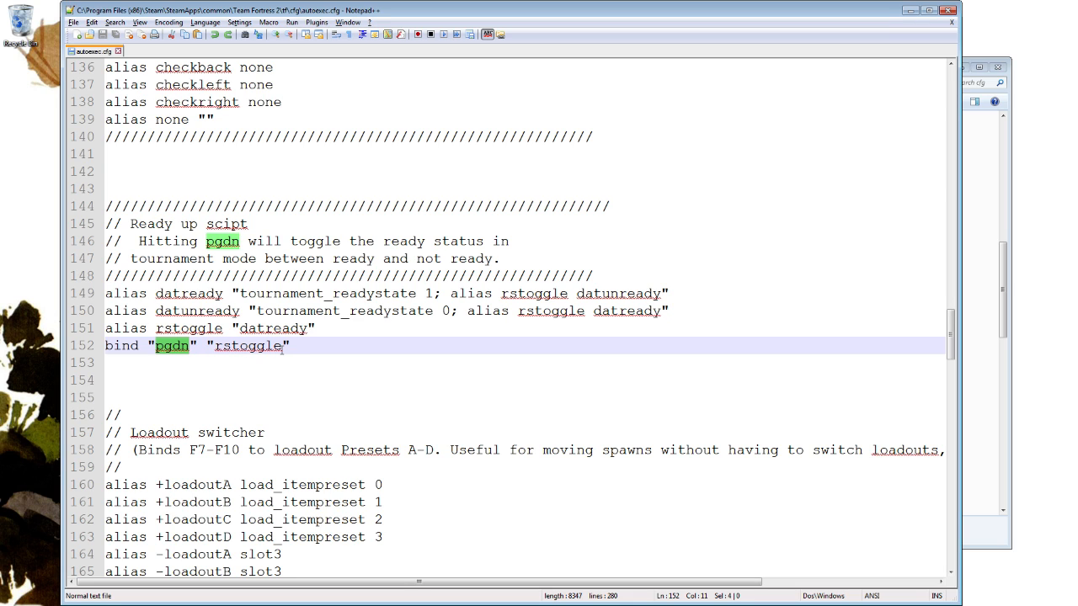
Examine the Loadout switcher binds, highlighting the F7, F8, F9 and F10 keys one after another.
scroll(457, 433, "down", 5)
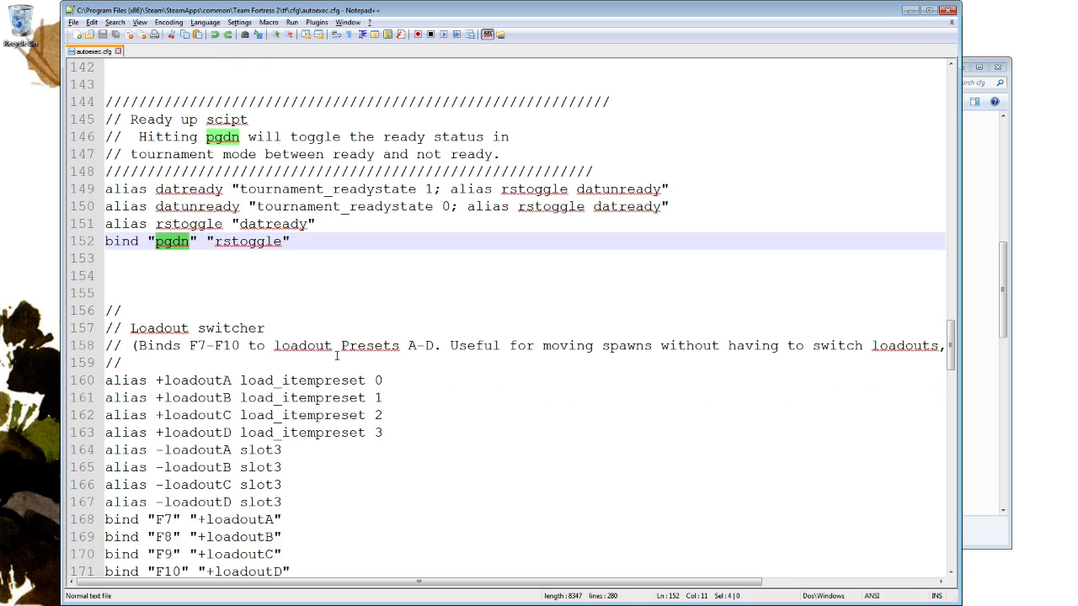
left_click_drag(320, 416, 353, 345)
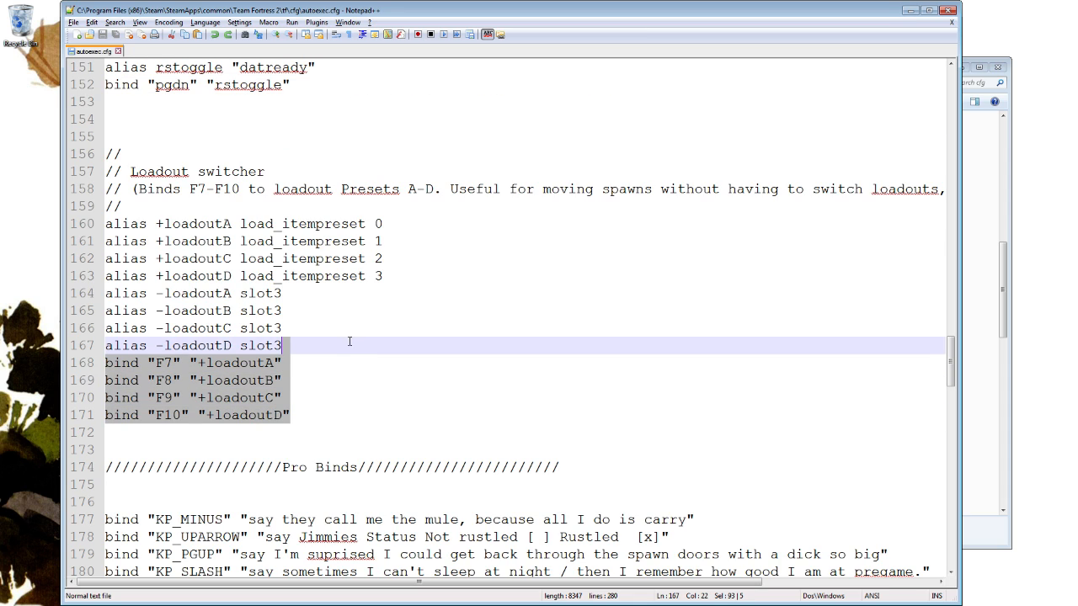
double_click(163, 362)
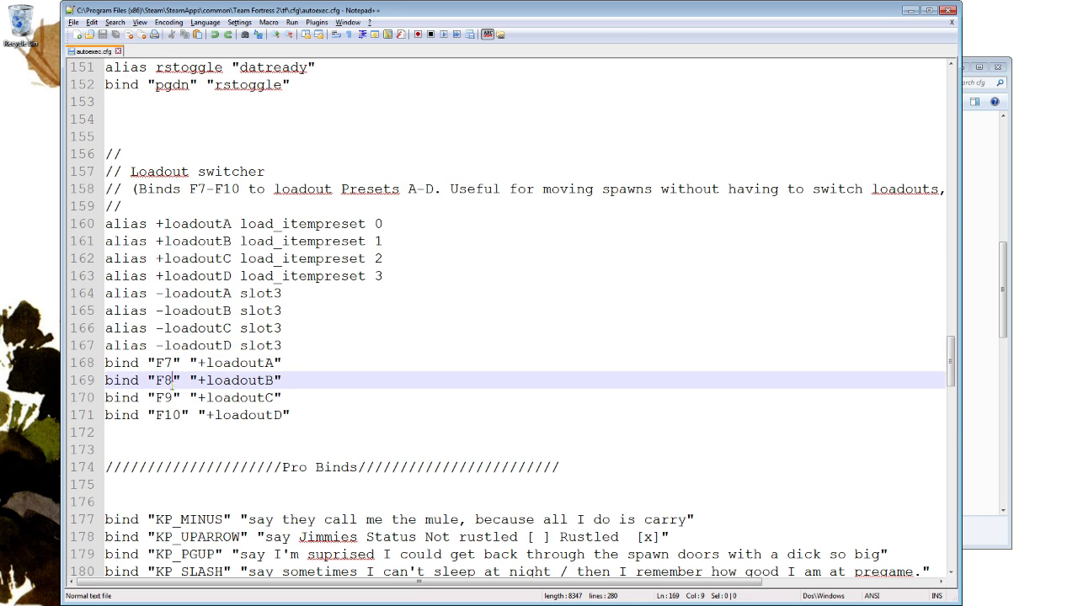
double_click(165, 380)
double_click(165, 399)
left_click(163, 416)
double_click(164, 363)
double_click(163, 381)
double_click(164, 399)
double_click(168, 415)
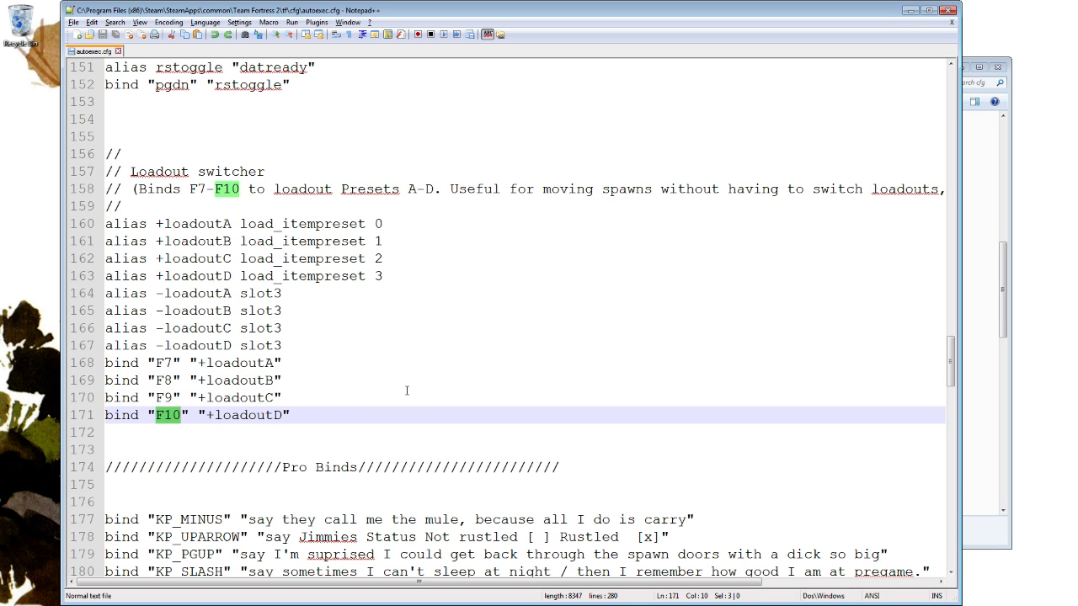
Highlight the loadout aliases A to D that the four Loadout switcher keys call.
double_click(240, 381)
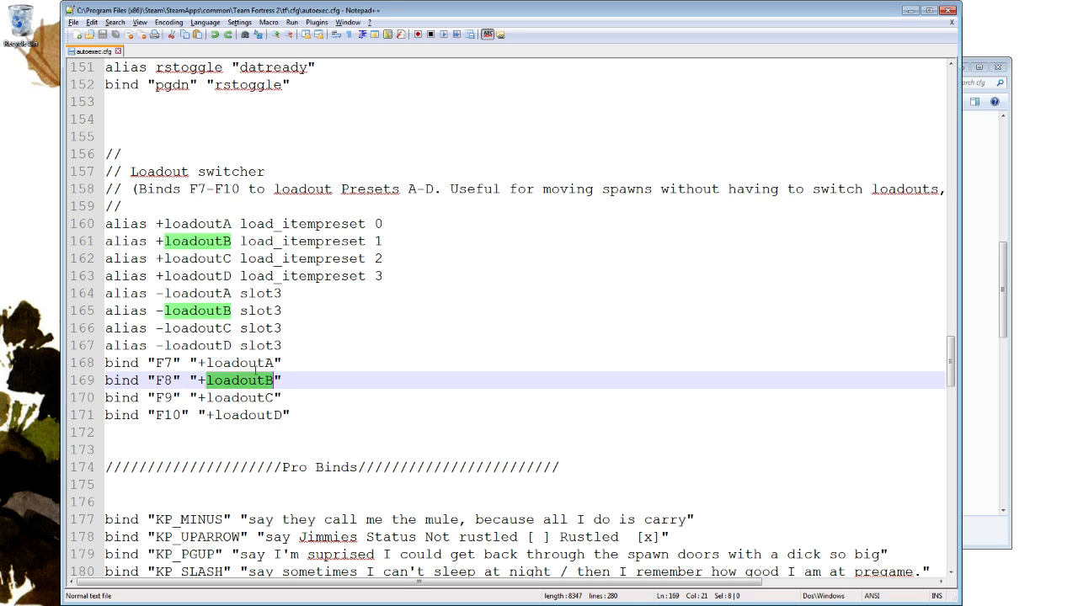
double_click(240, 363)
double_click(240, 397)
left_click(257, 381)
double_click(257, 381)
double_click(256, 398)
double_click(274, 416)
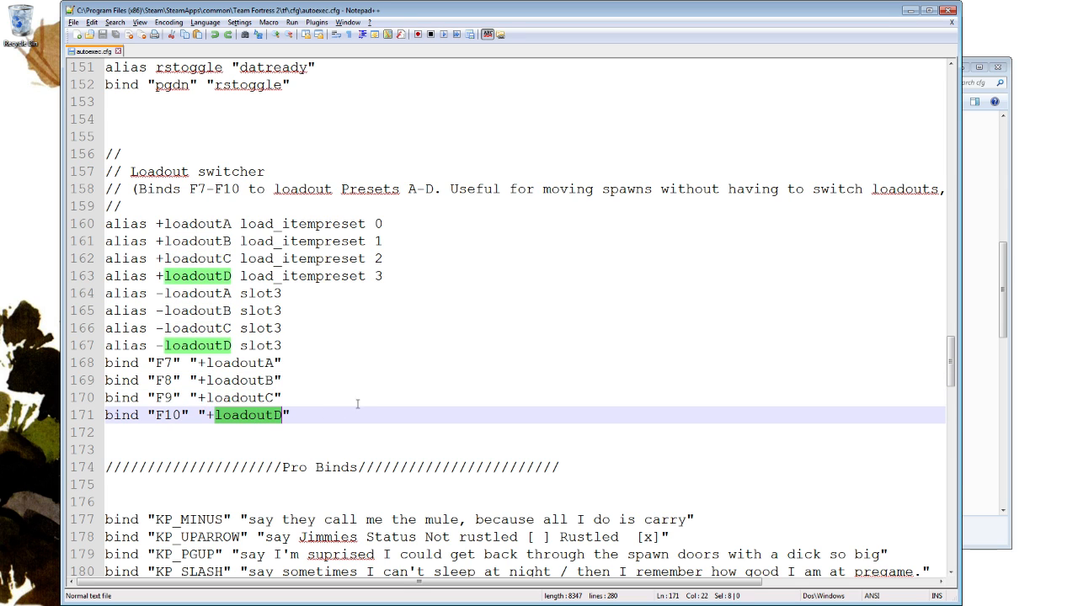
Review the Pro Binds section, highlighting its keypad chat binds and the kill bind.
scroll(385, 380, "down", 3)
scroll(475, 256, "down", 1)
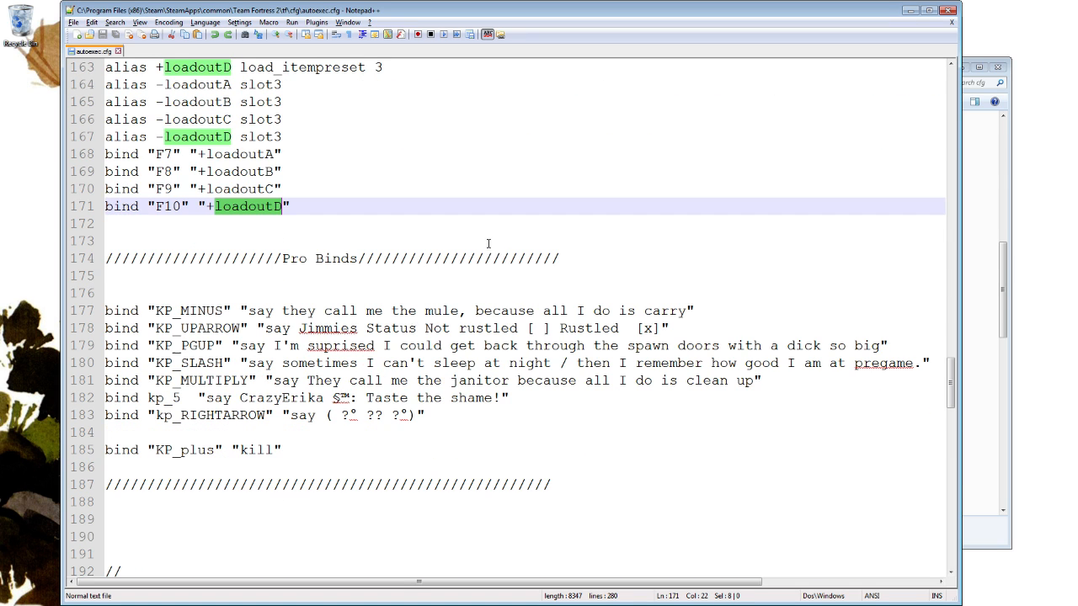
left_click_drag(436, 447, 476, 297)
left_click(594, 330)
scroll(594, 330, "down", 2)
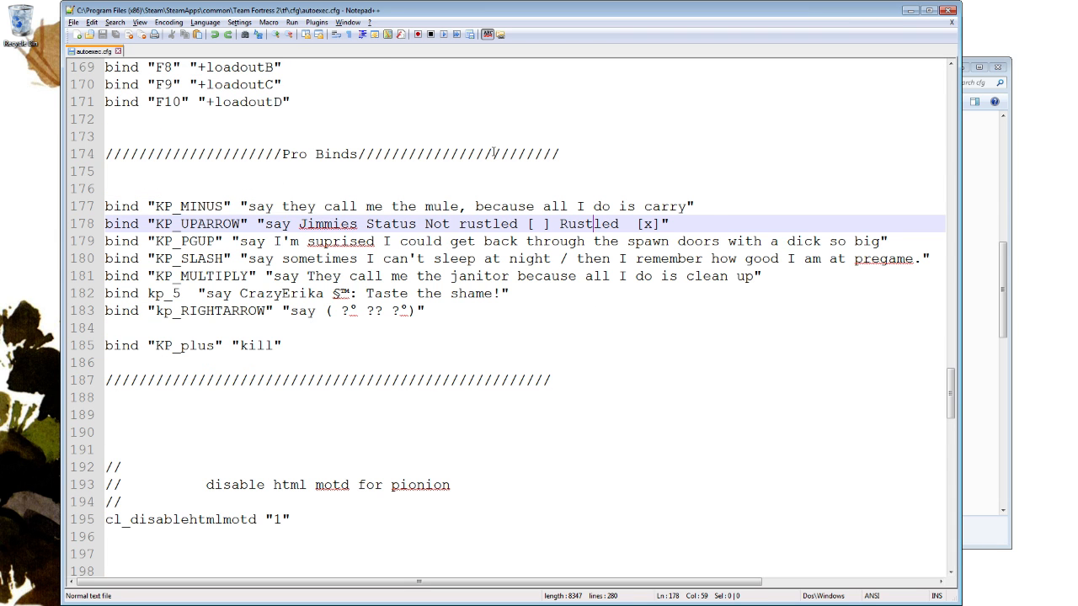
Examine the message-of-the-day and in-game notification settings, highlighting the cl_disablehtmlmotd and cl_notifications_show_ingame lines.
scroll(489, 202, "down", 6)
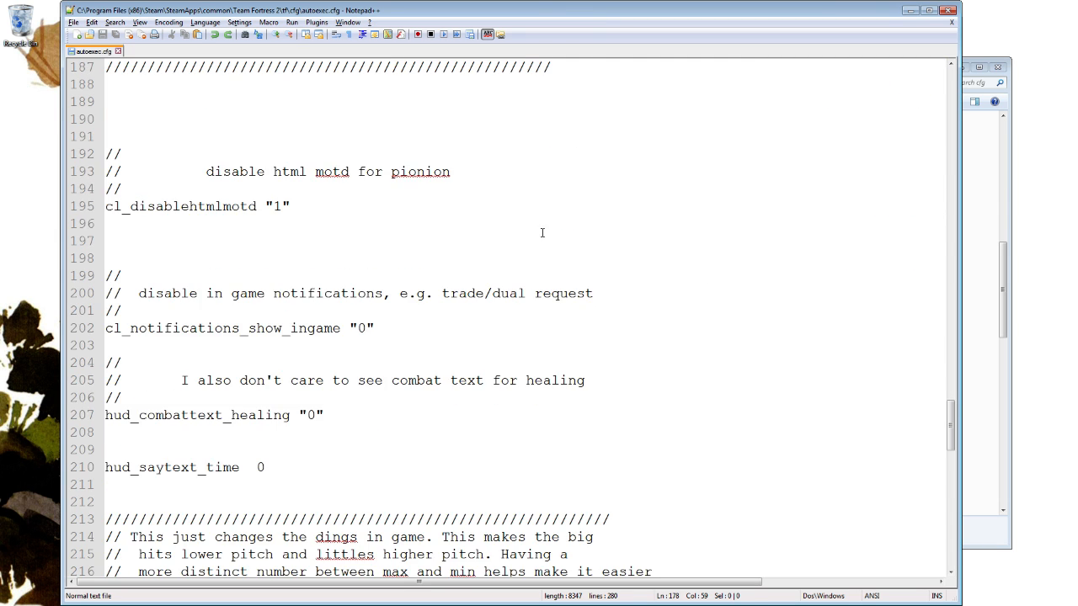
left_click(431, 209)
left_click_drag(529, 209, 470, 195)
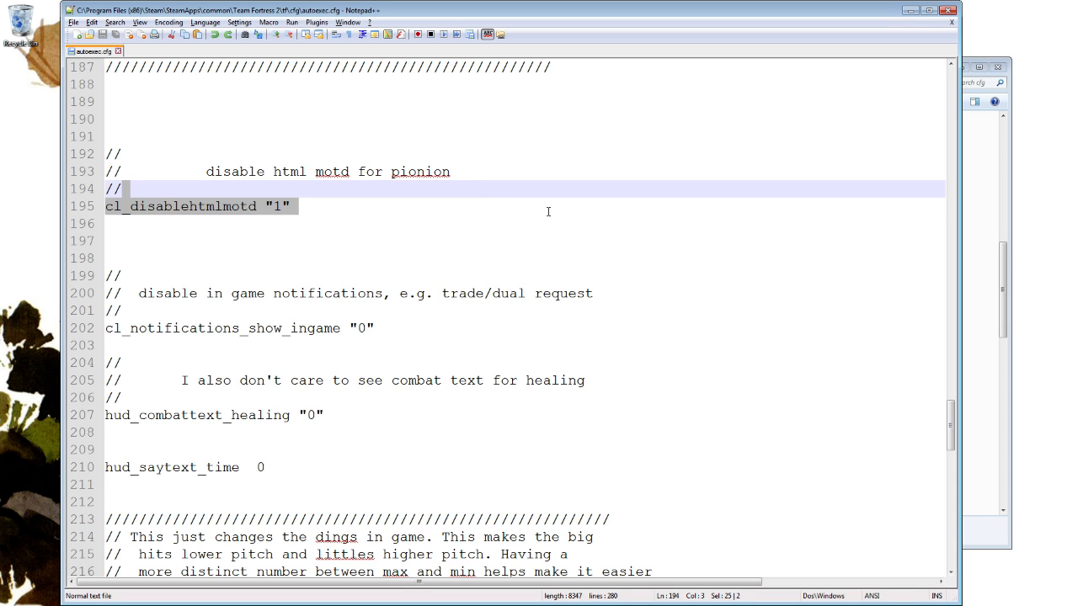
left_click(461, 316)
left_click_drag(458, 334, 450, 317)
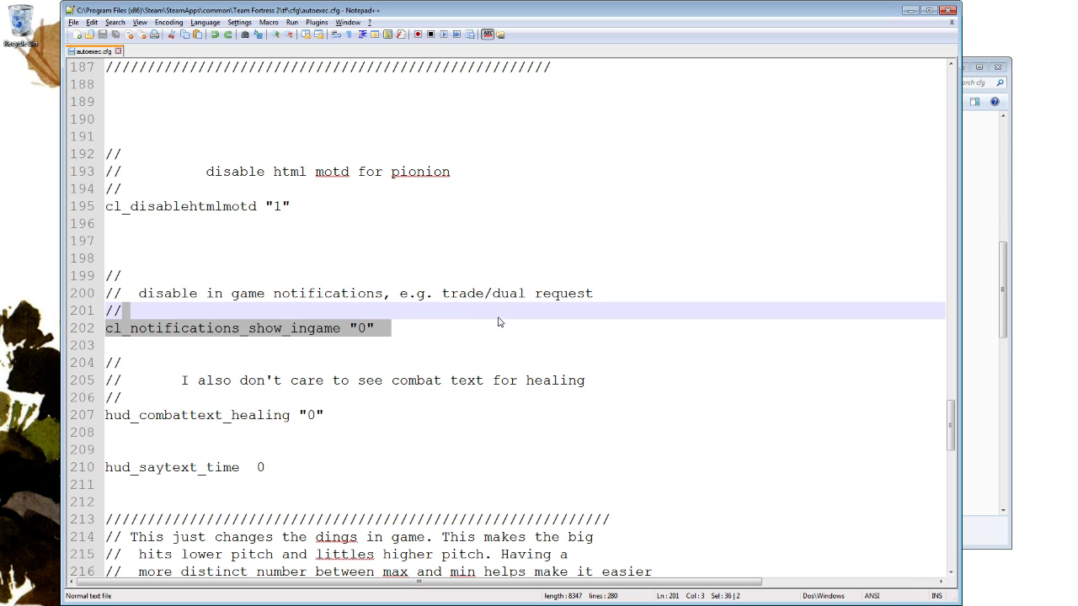
Examine the healing combat text and chat text settings, highlighting the hud_combattext_healing and hud_saytext_time 0 lines.
scroll(497, 322, "down", 2)
left_click_drag(361, 306, 366, 296)
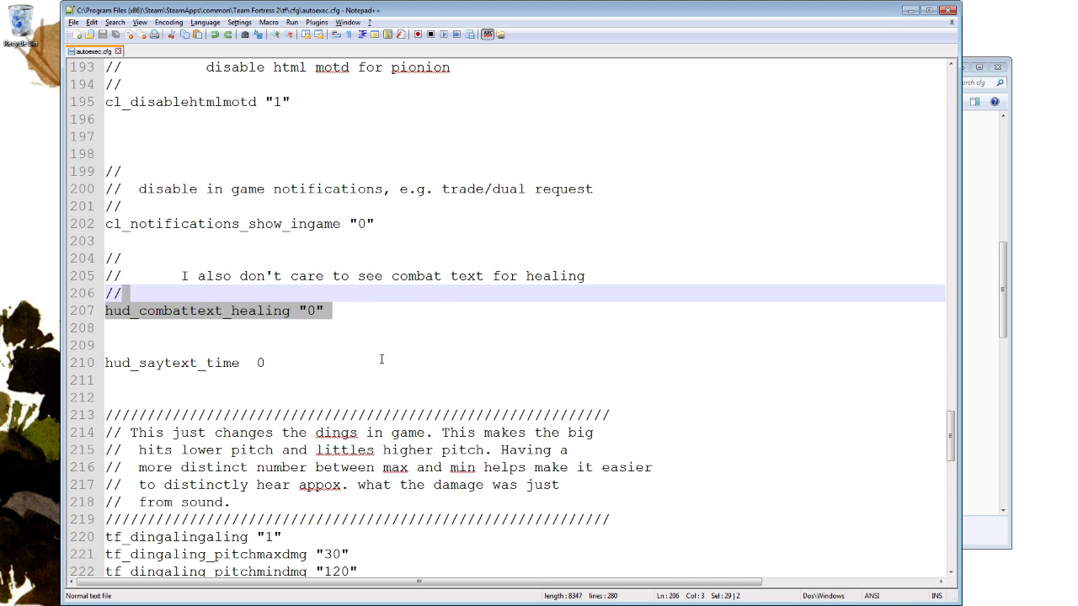
left_click_drag(382, 360, 380, 344)
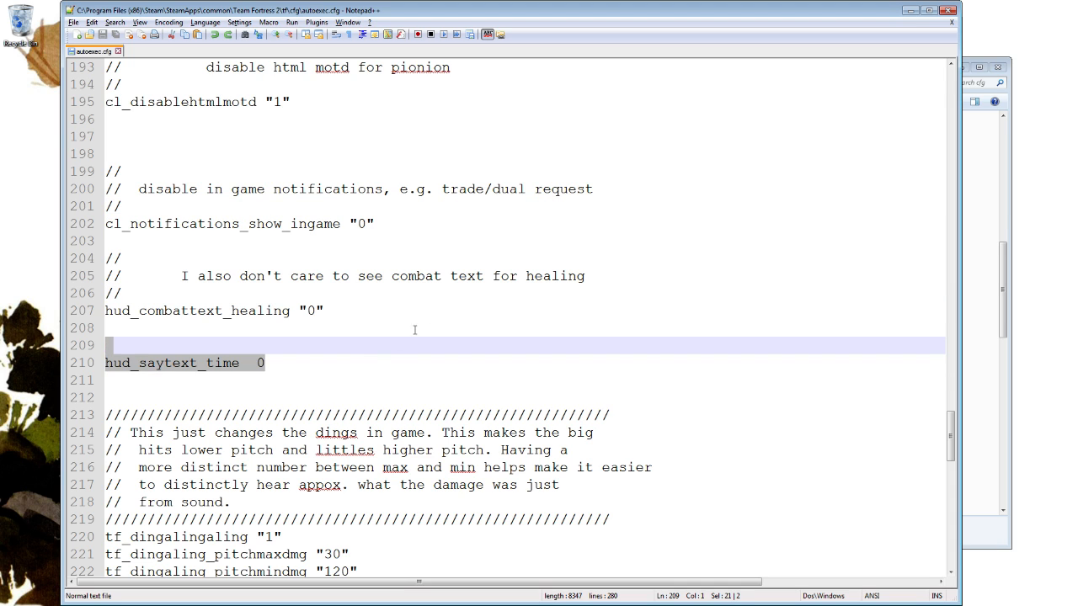
scroll(412, 330, "down", 2)
left_click(320, 259)
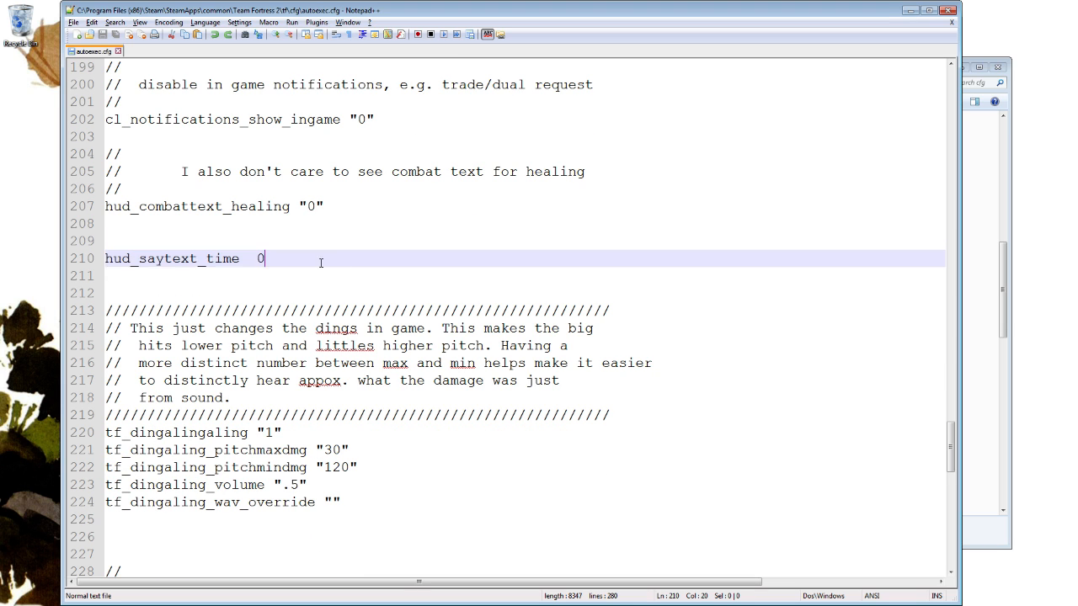
left_click_drag(330, 260, 354, 243)
left_click(335, 259)
left_click(354, 272)
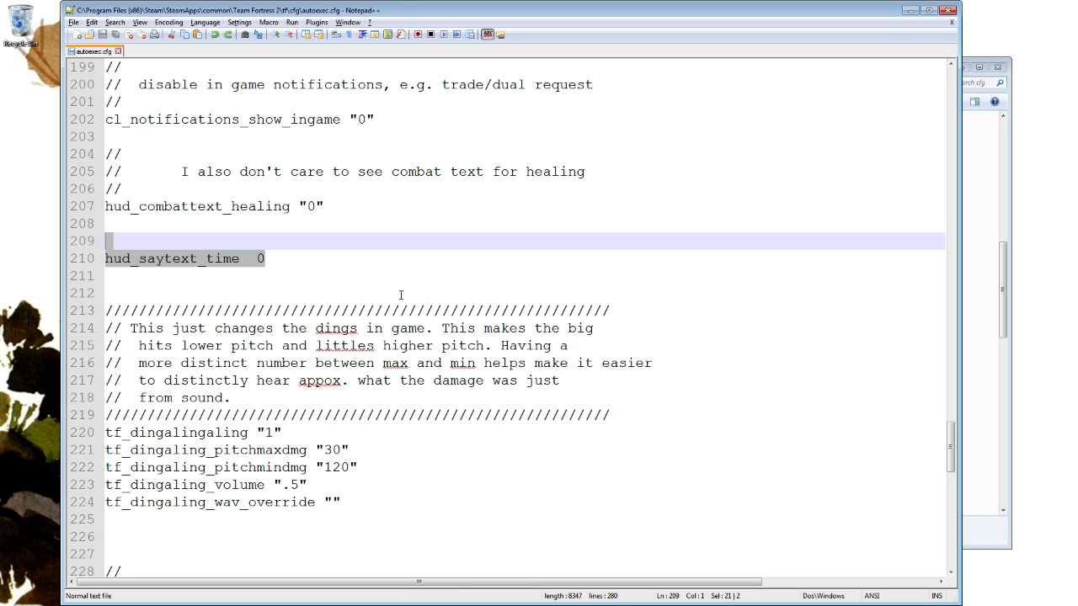
Examine the hit sound settings, highlighting the block of tf_dingaling lines that control pitch, volume and sound override.
scroll(404, 291, "down", 2)
left_click(438, 396)
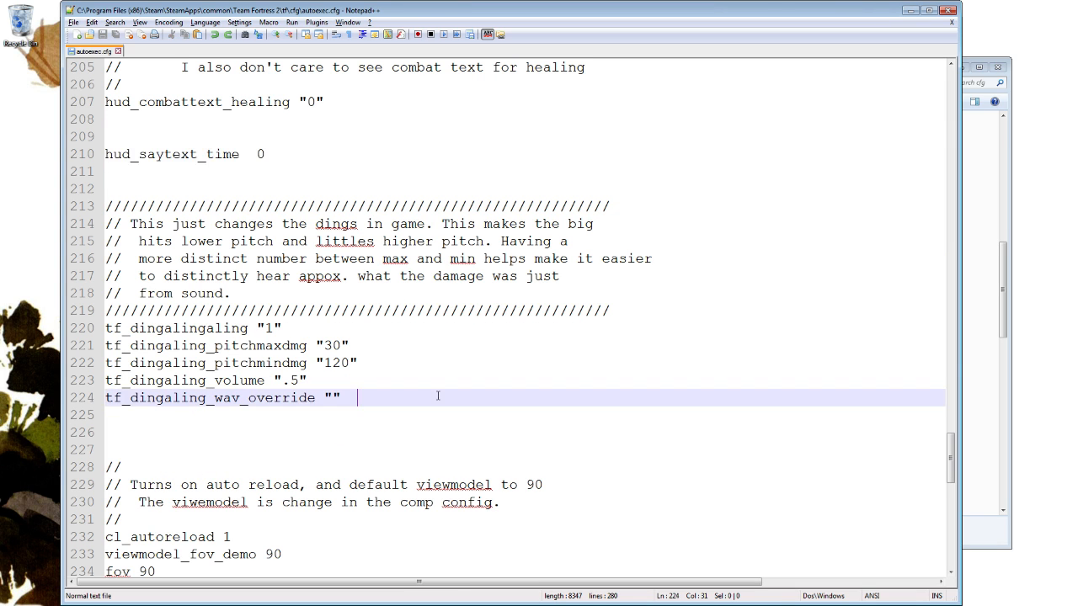
left_click_drag(438, 396, 93, 329)
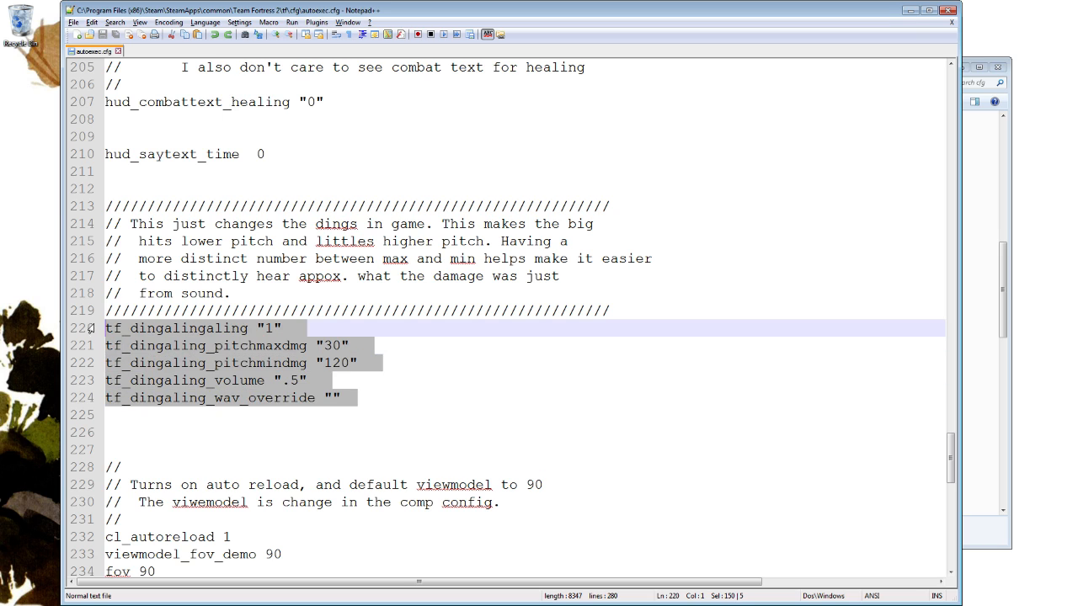
left_click(430, 351)
left_click_drag(376, 396, 117, 335)
left_click(293, 345)
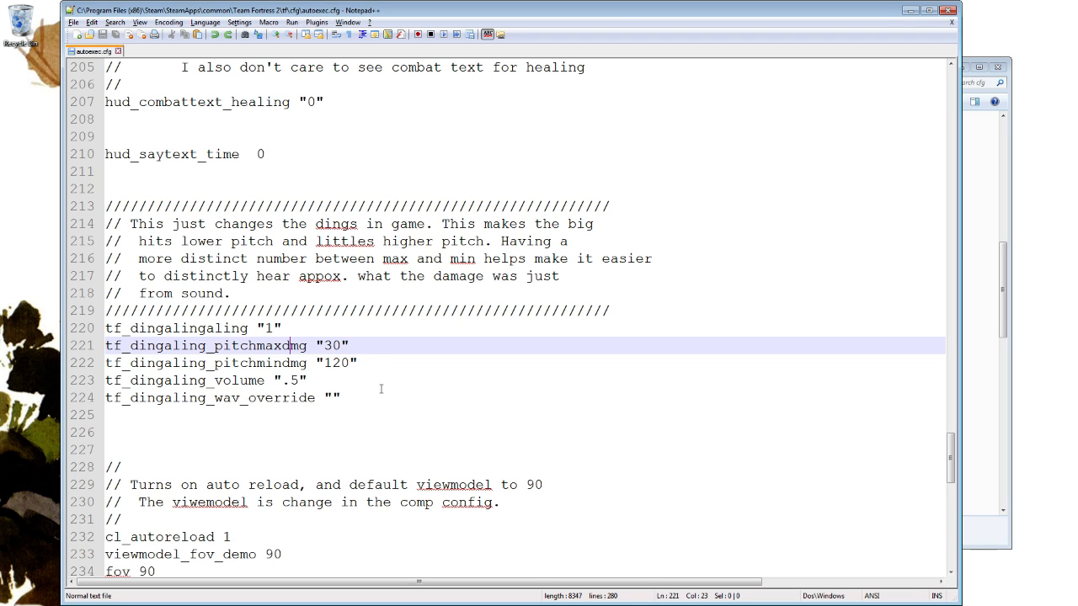
Review the auto reload and viewmodel section with its cl_autoreload, viewmodel_fov_demo and fov lines.
scroll(469, 210, "down", 3)
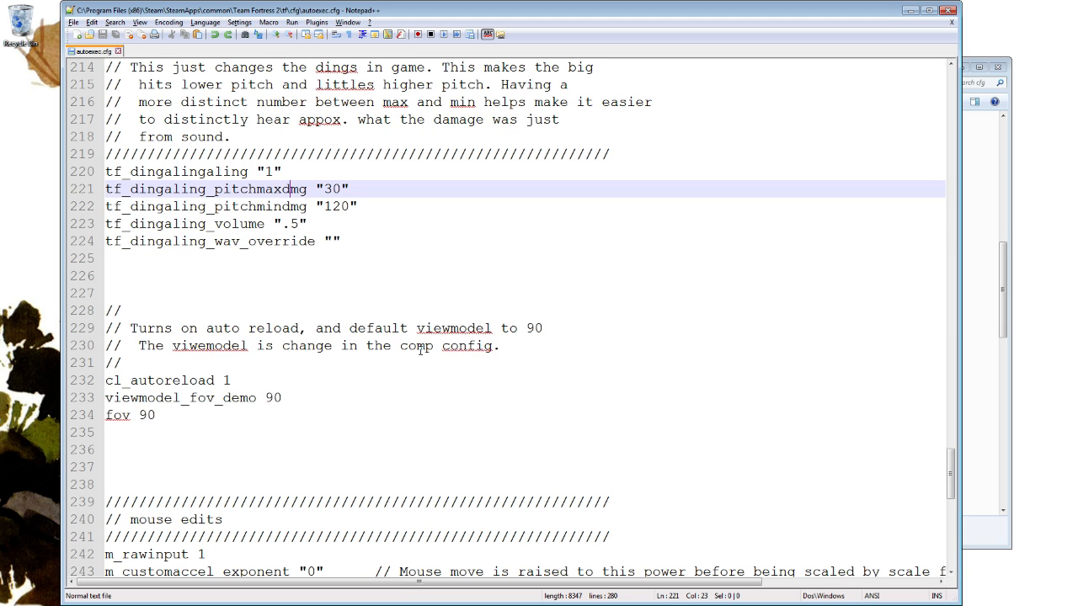
left_click_drag(228, 425, 211, 313)
left_click(256, 398)
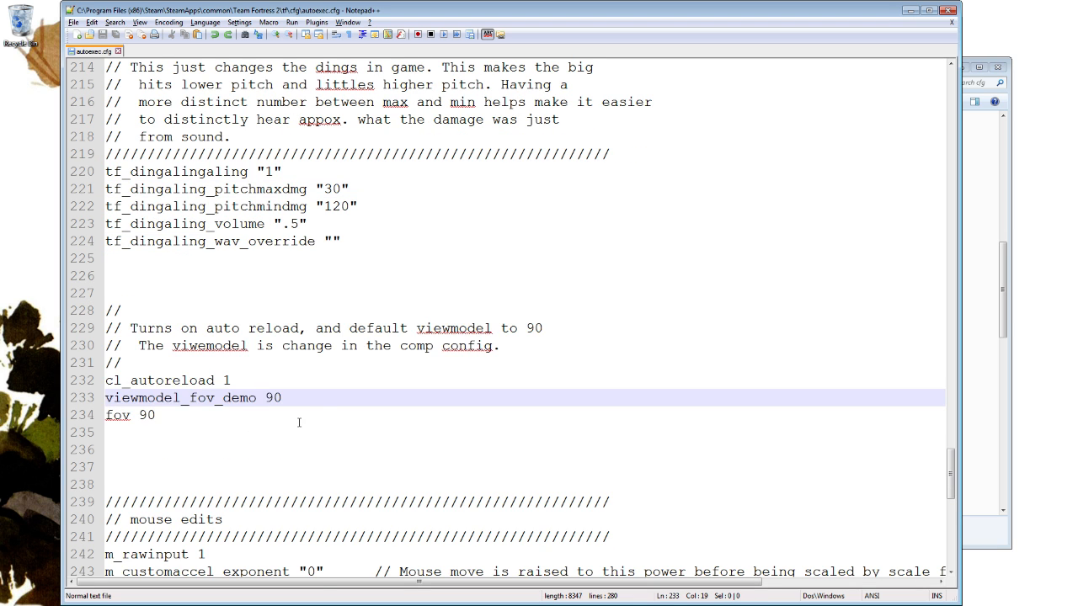
scroll(319, 399, "down", 1)
left_click_drag(299, 340, 327, 362)
Examine the mouse edits section, highlighting the whole block from m_rawinput to m_customaccel.
scroll(329, 345, "down", 4)
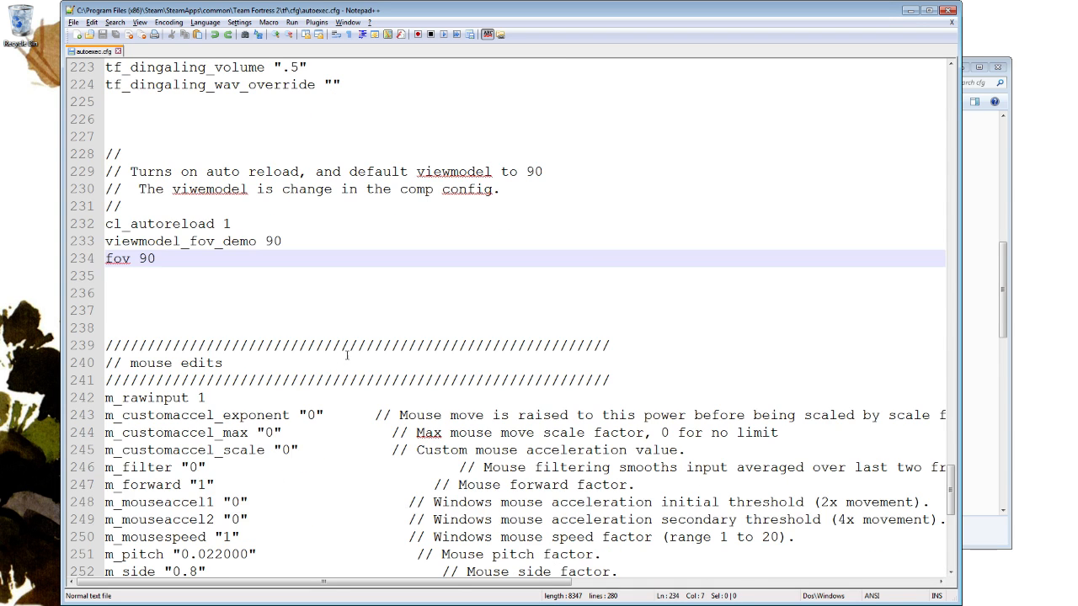
left_click_drag(191, 228, 692, 461)
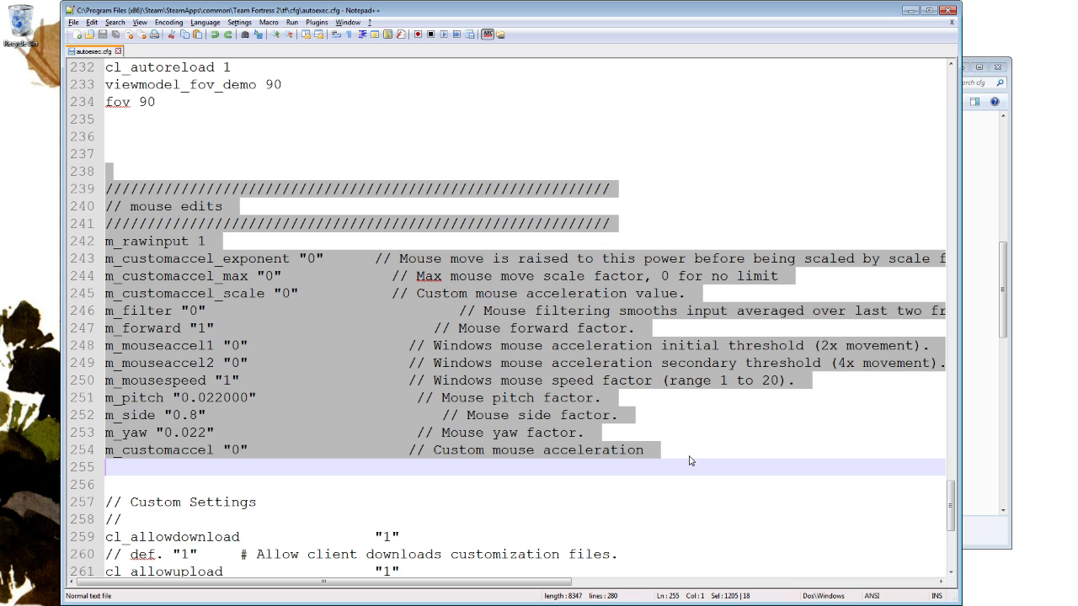
left_click(586, 481)
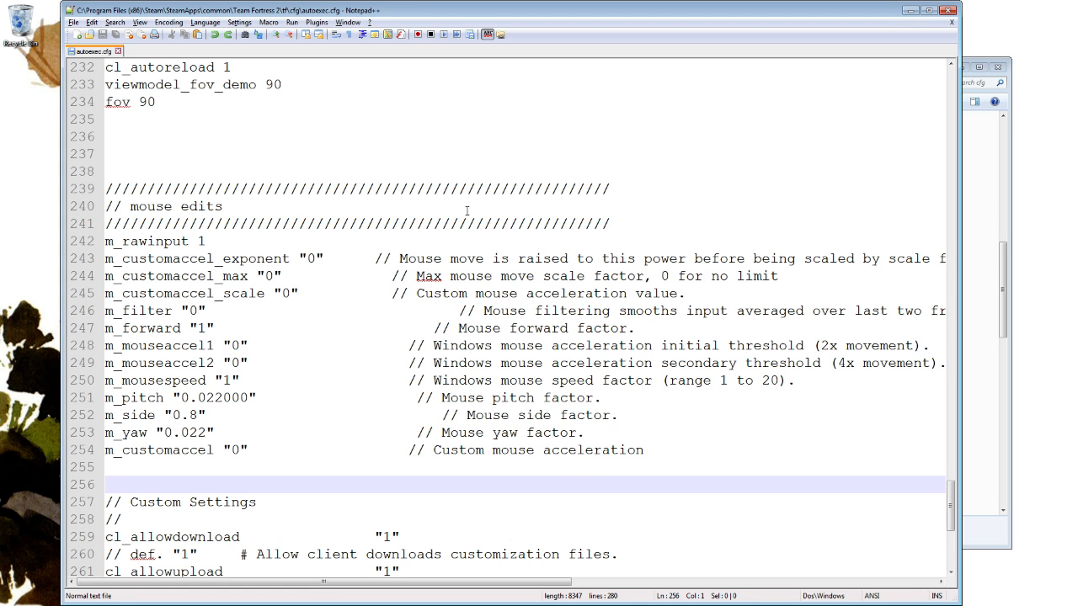
left_click(129, 242)
left_click(344, 276)
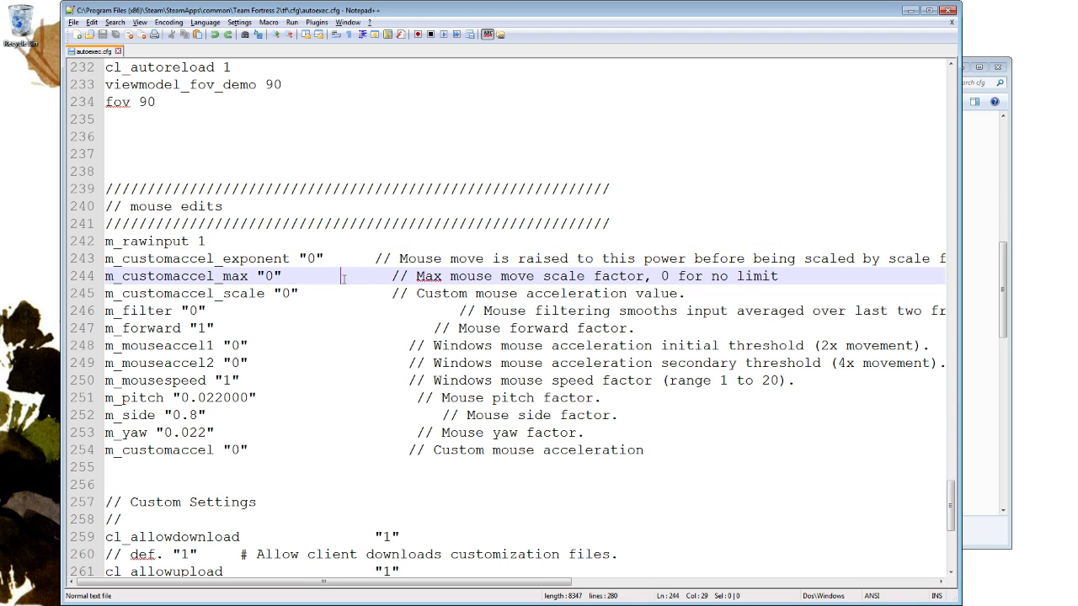
Delete the hud_saytext_time "12" line and its comment from the Custom Settings section, and save autoexec.cfg.
scroll(506, 251, "down", 4)
scroll(450, 259, "down", 2)
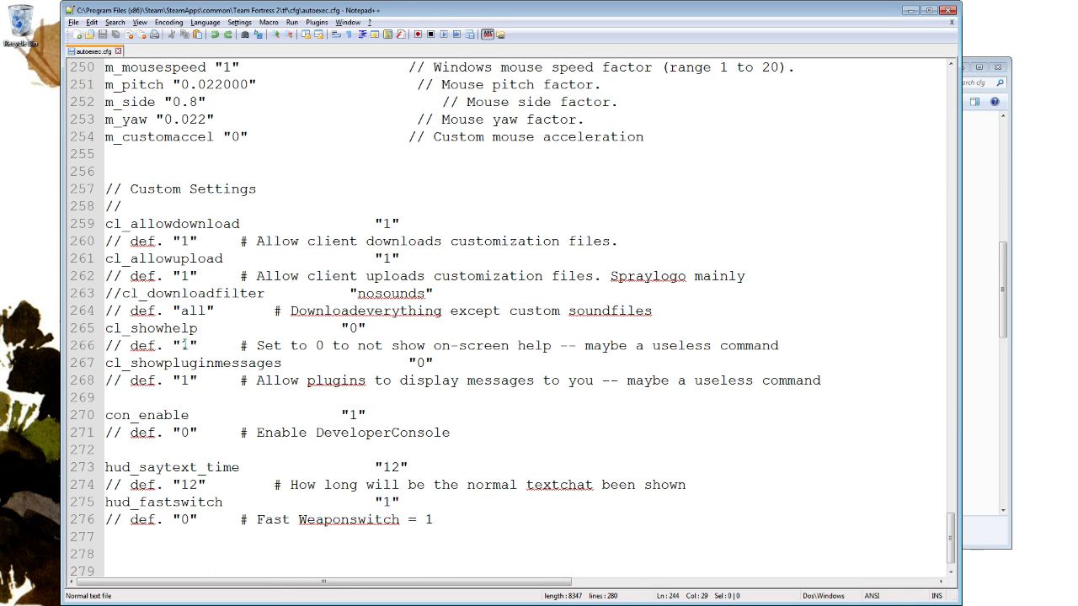
left_click_drag(419, 467, 683, 456)
key("Delete")
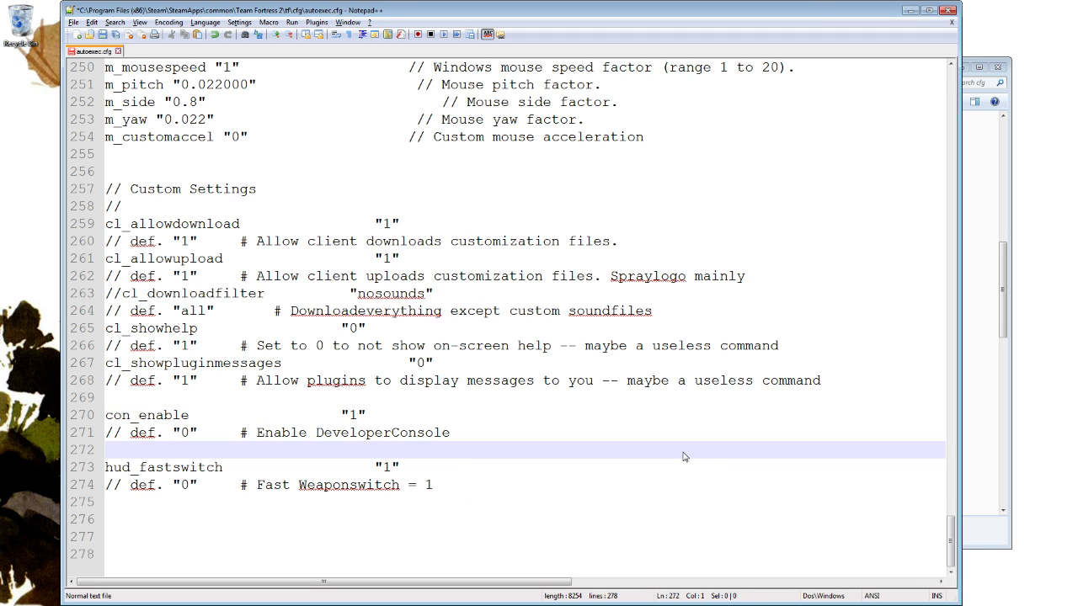
left_click(487, 380)
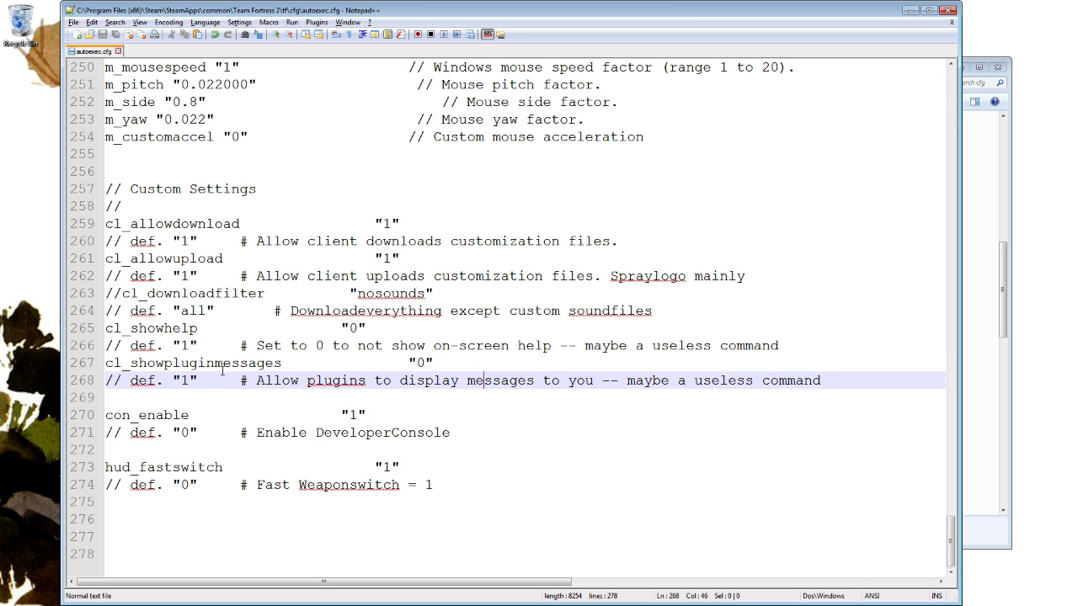
Examine the null-cancelling Movement Script section of autoexec.cfg, highlighting the whole block from its header to the closing comment line.
scroll(380, 248, "up", 11)
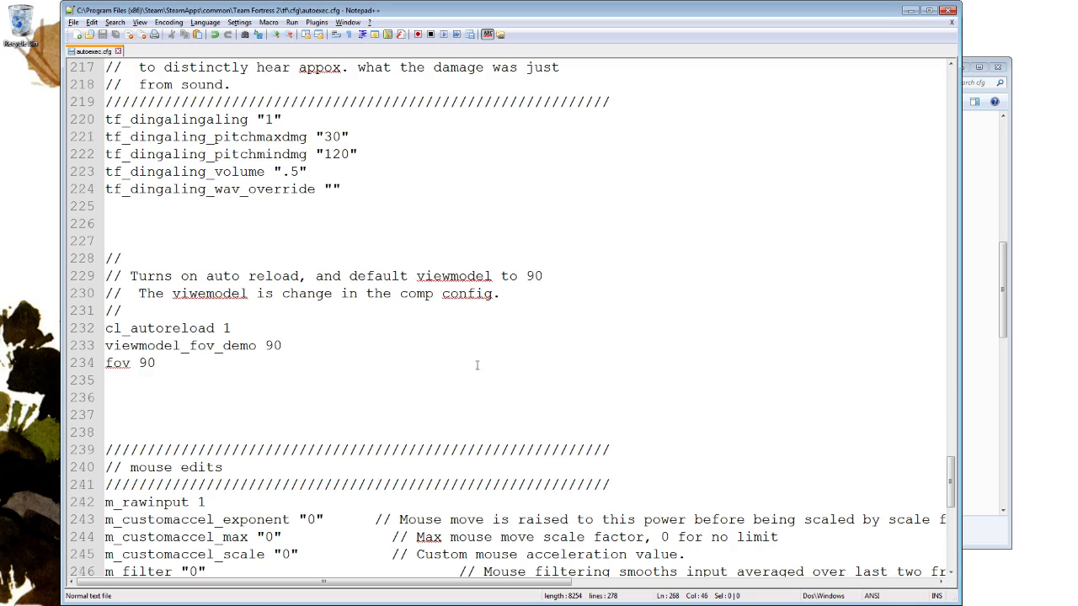
scroll(496, 346, "up", 20)
scroll(482, 361, "up", 15)
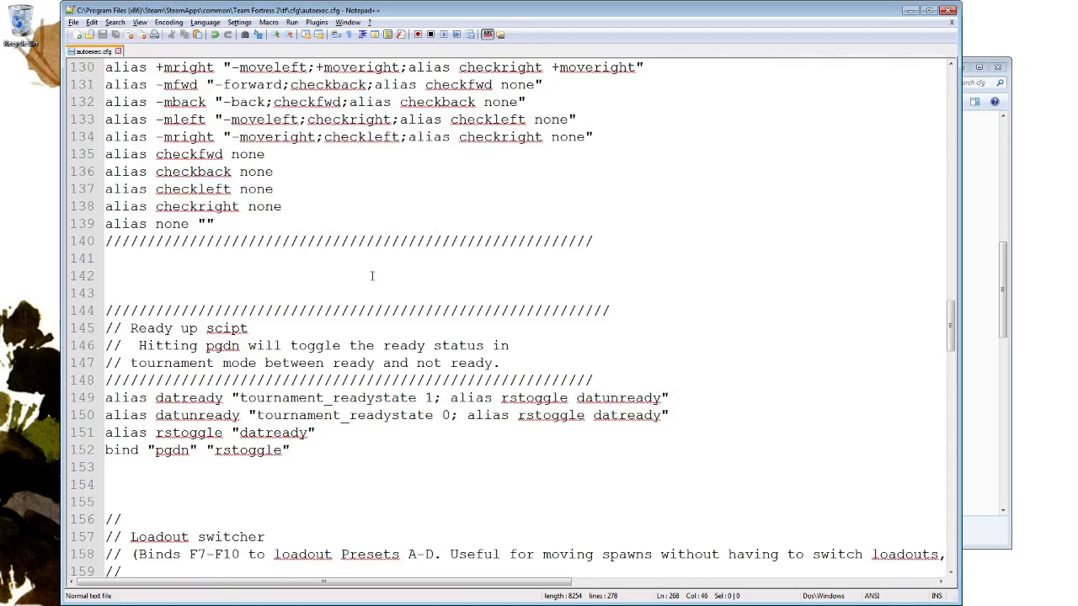
scroll(525, 338, "down", 5)
scroll(524, 338, "up", 1)
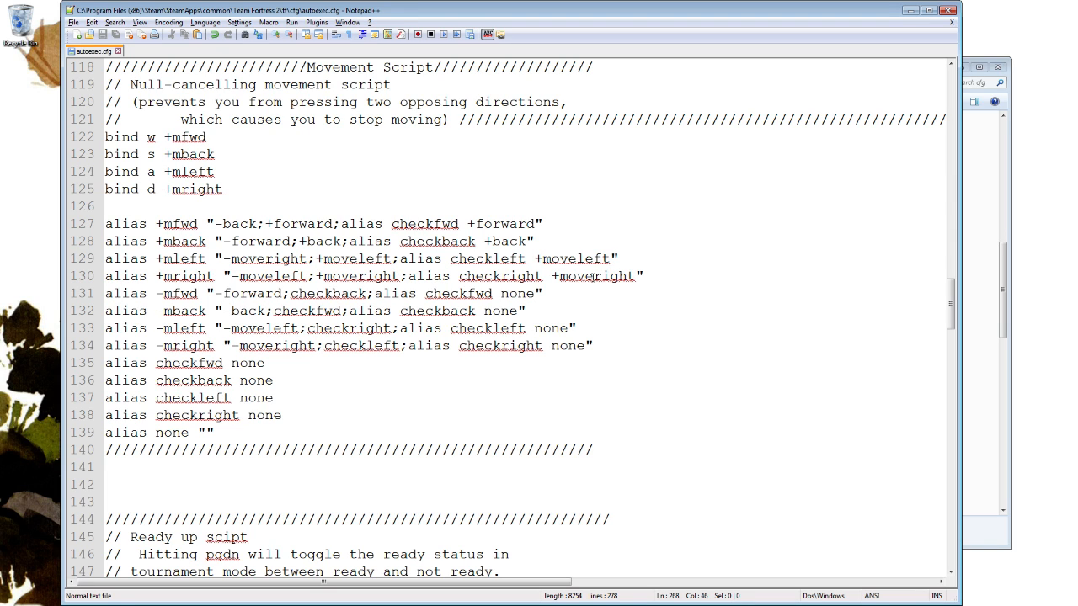
left_click_drag(589, 467, 110, 65)
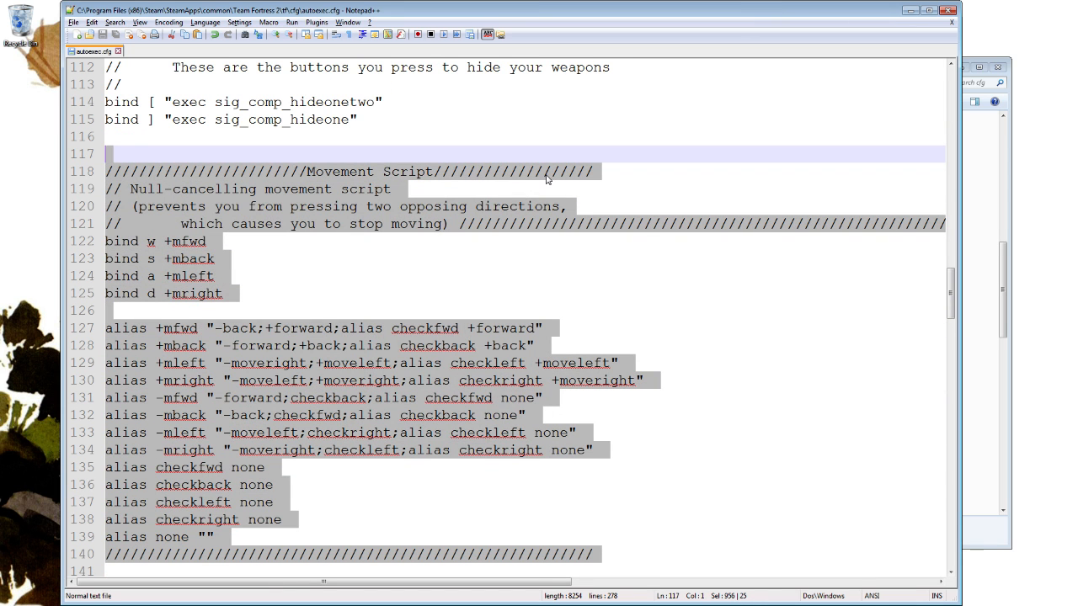
left_click(977, 104)
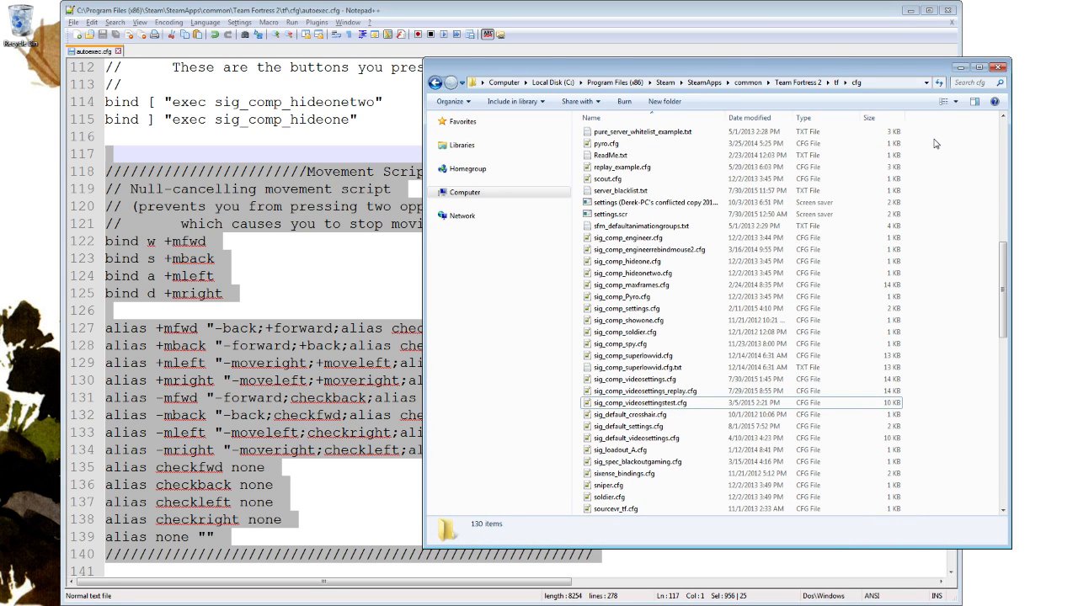
left_click(270, 206)
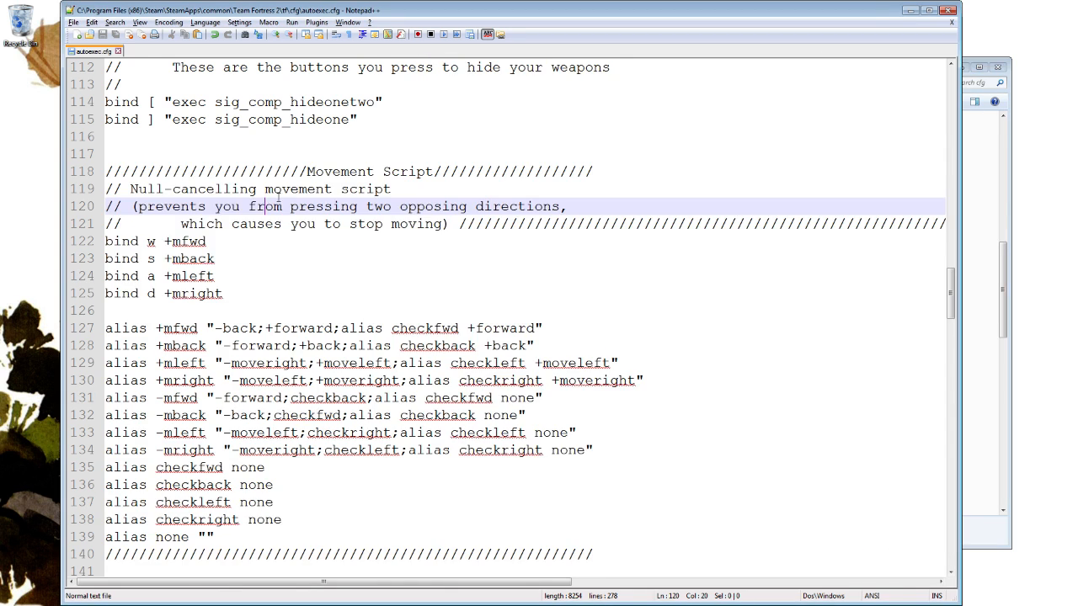
Examine the weapon-hiding binds that assign [ to sig_comp_hideonetwo and ] to sig_comp_hideone, marking each bracket key.
scroll(394, 192, "up", 2)
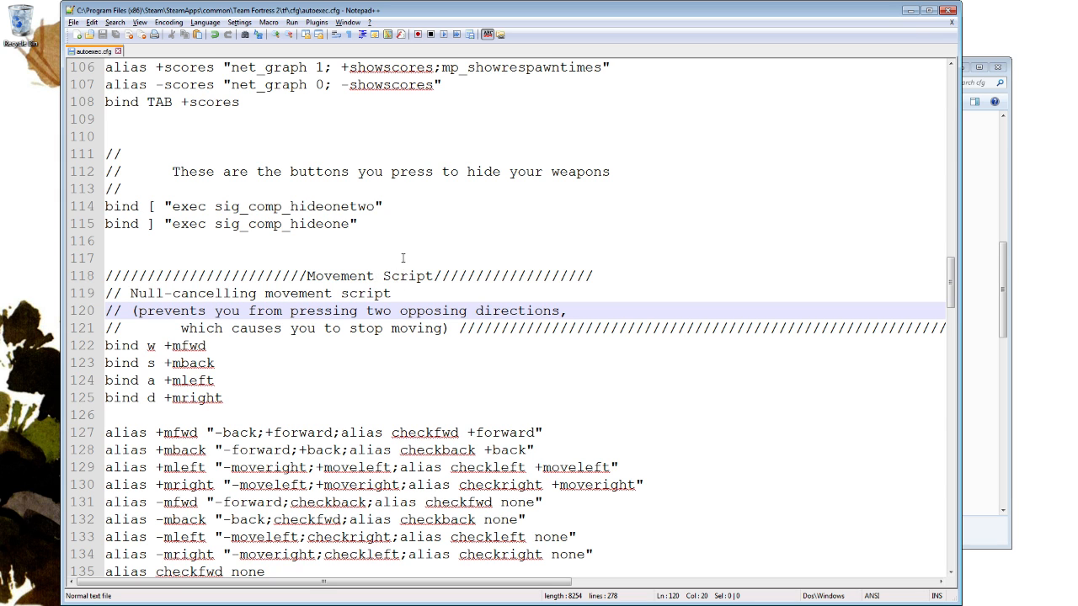
scroll(403, 258, "up", 3)
scroll(485, 297, "down", 1)
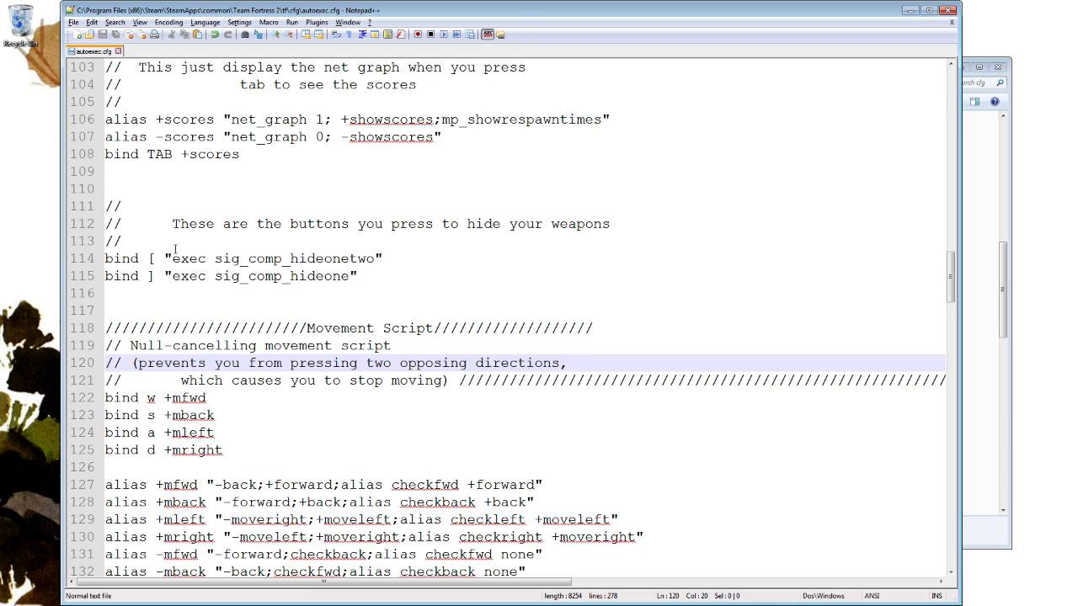
left_click_drag(157, 259, 149, 259)
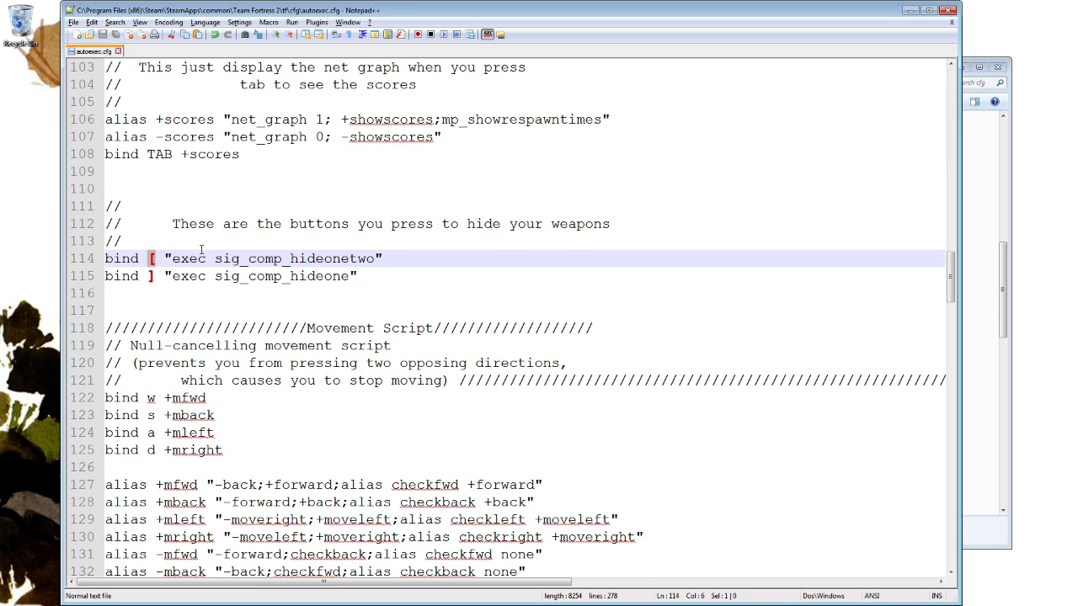
left_click(152, 276)
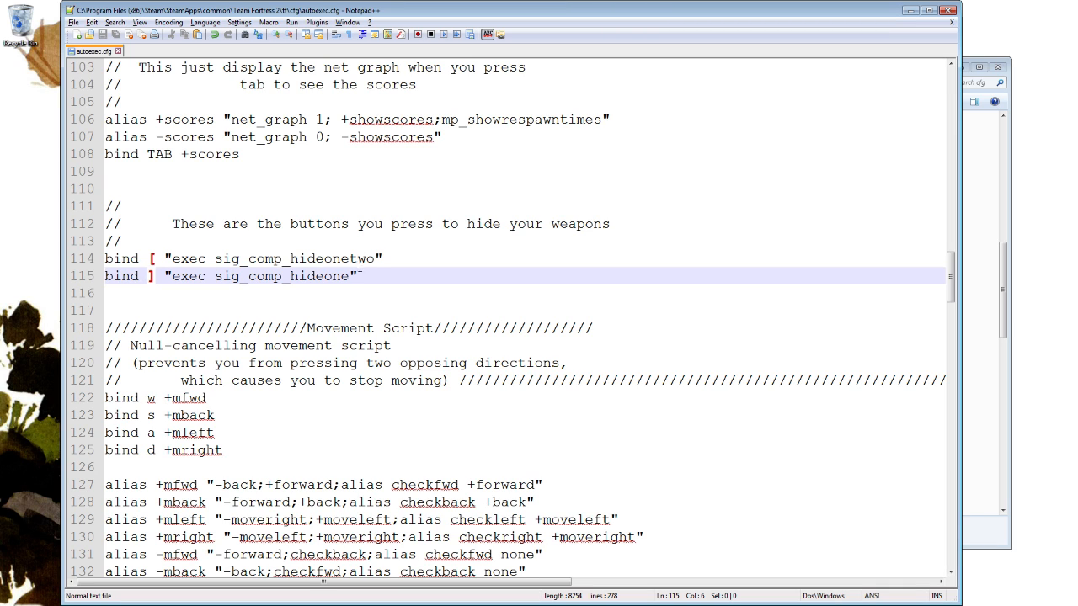
left_click(157, 258)
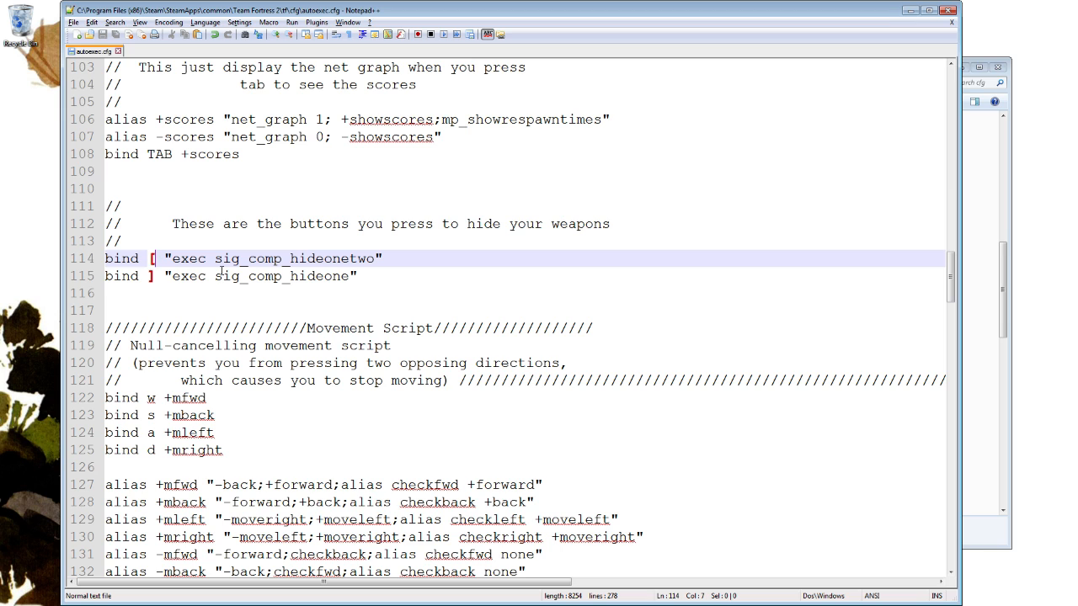
Open sig_comp_hideone.cfg from the Team Fortress 2 cfg folder in Notepad++.
left_click(1004, 290)
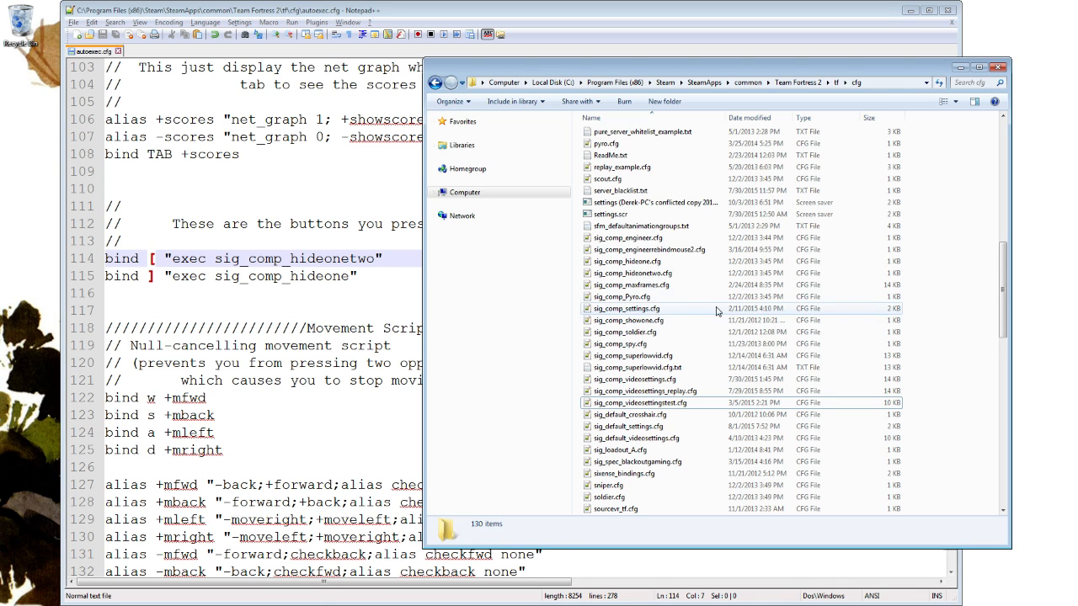
left_click(671, 285)
scroll(694, 295, "down", 1)
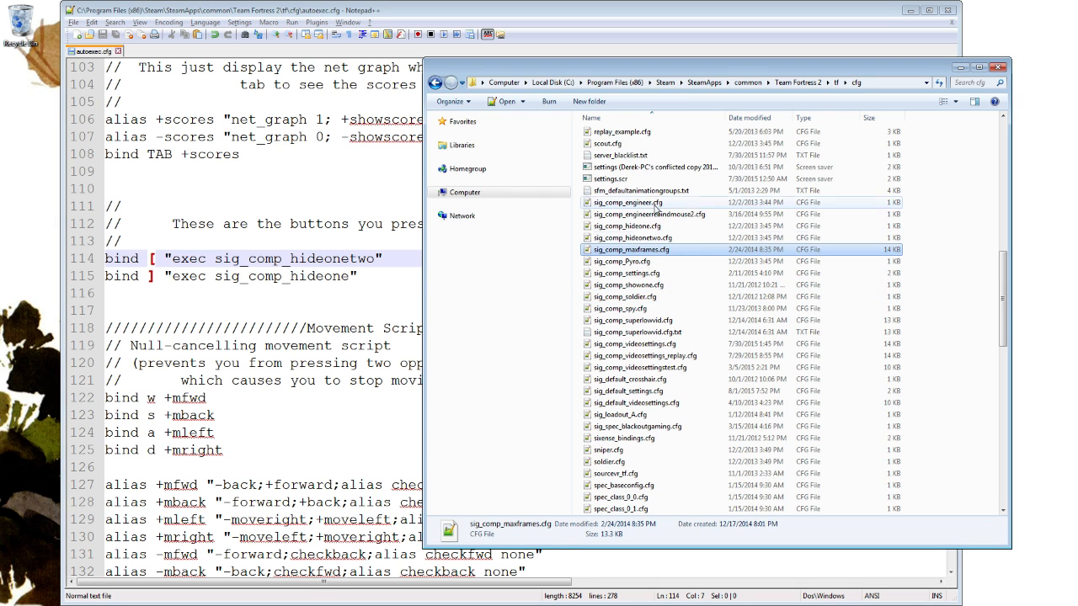
left_click(710, 240)
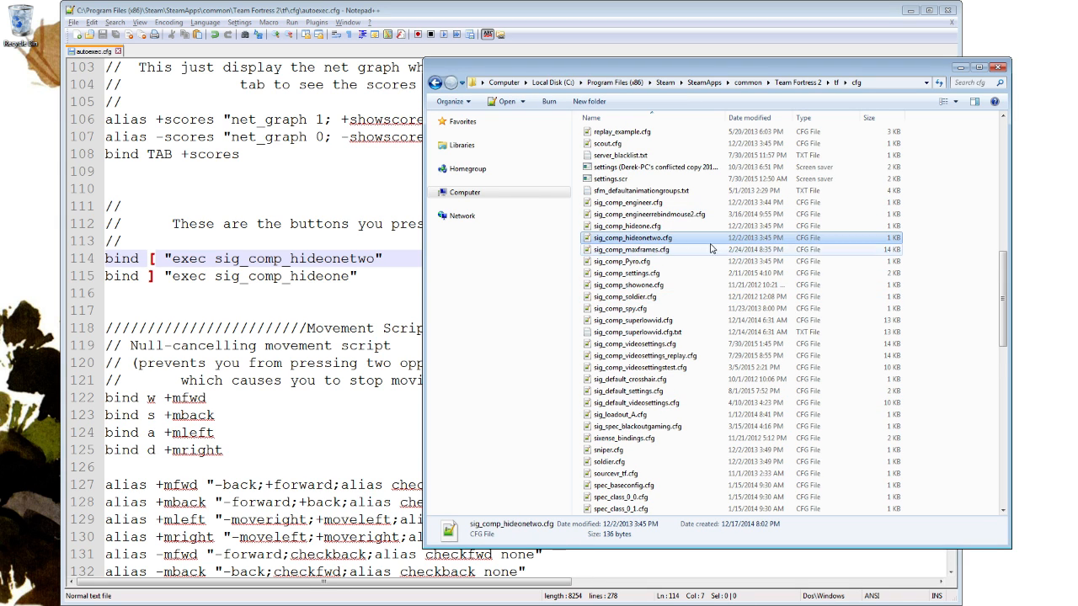
right_click(656, 234)
left_click(650, 227)
right_click(649, 227)
left_click(696, 247)
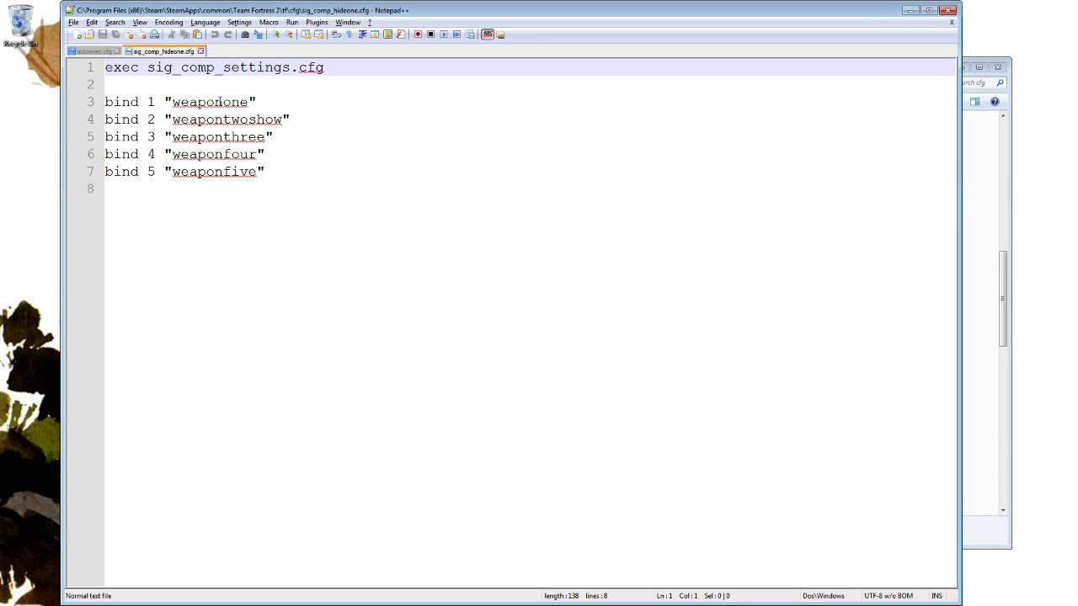
Review the binds for keys 1 to 5 in sig_comp_hideone.cfg, from weaponone to weaponfive.
double_click(219, 102)
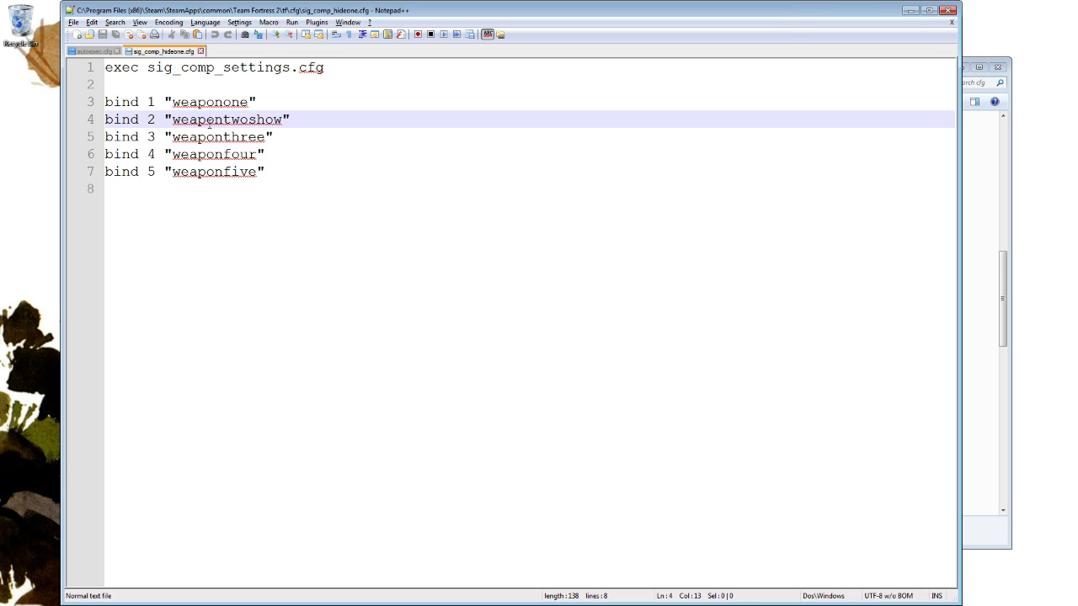
double_click(211, 120)
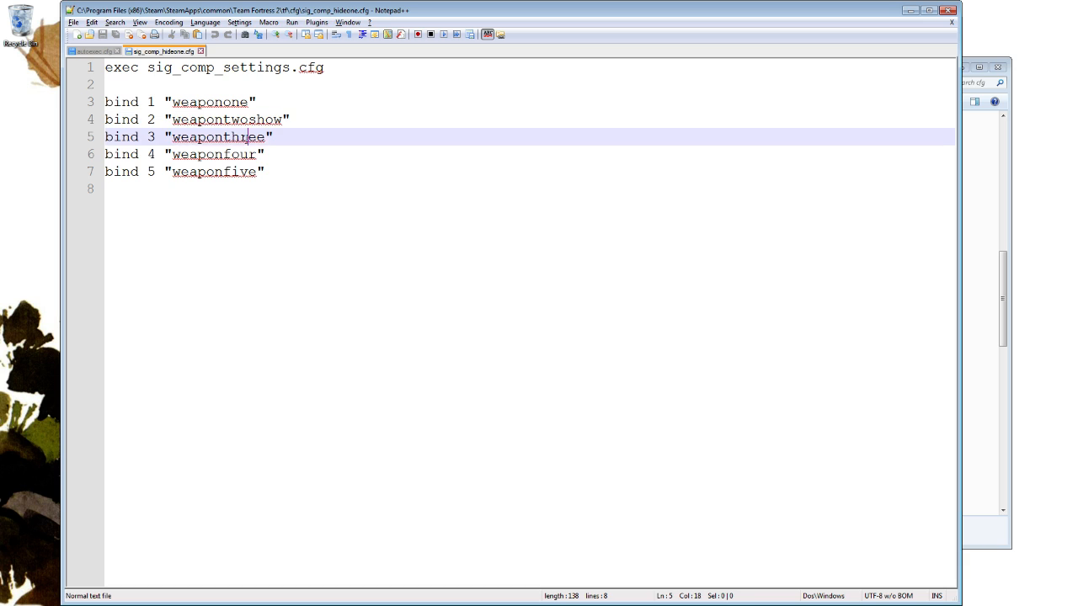
double_click(246, 140)
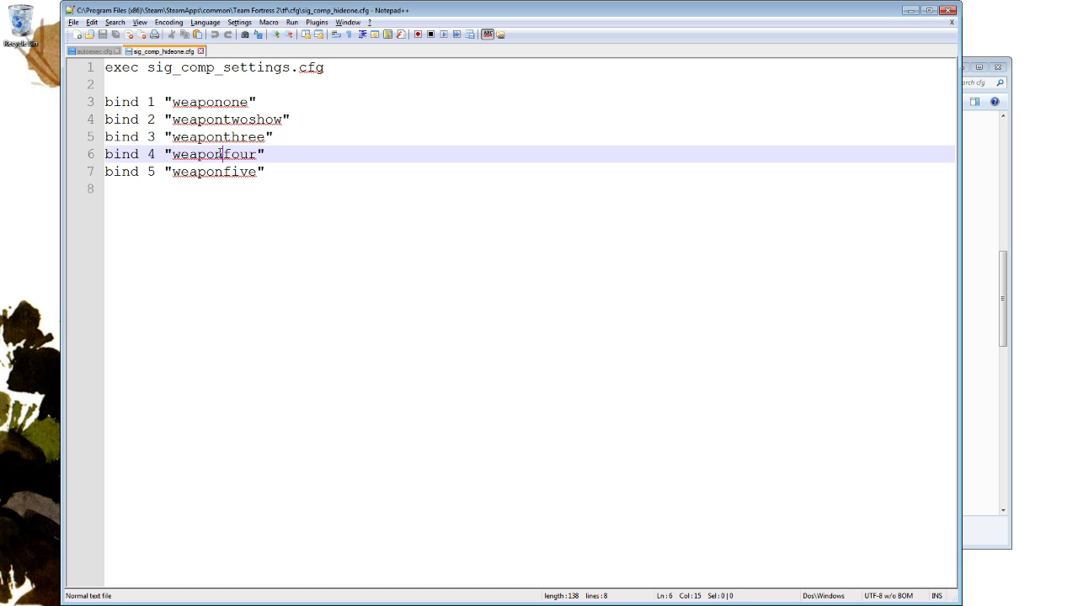
double_click(221, 153)
double_click(212, 171)
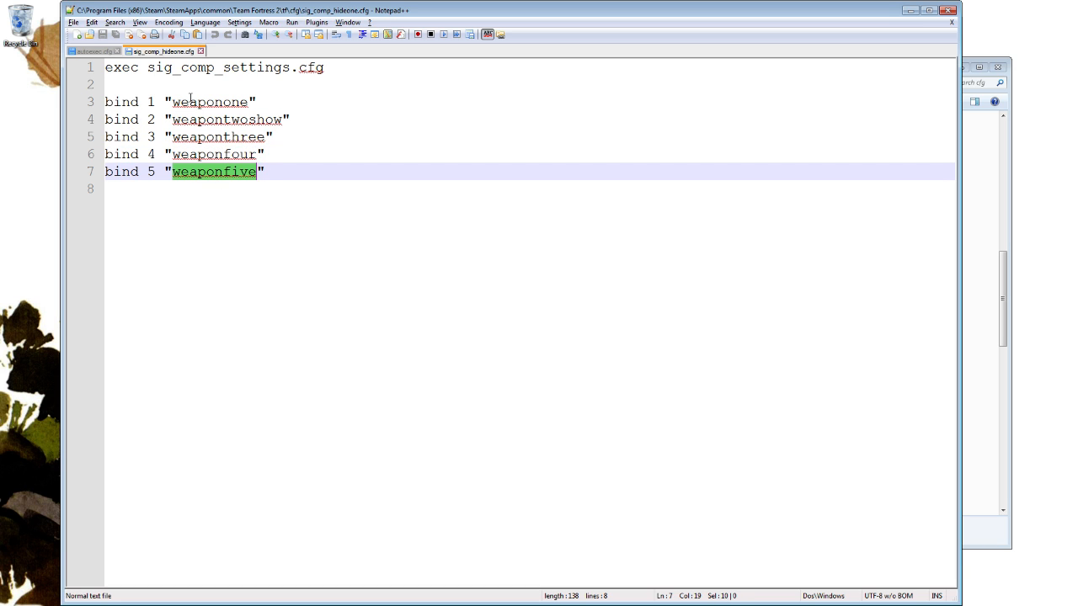
Compare the ] bind in autoexec.cfg with the exec sig_comp_settings.cfg line that starts sig_comp_hideone.cfg.
left_click(94, 52)
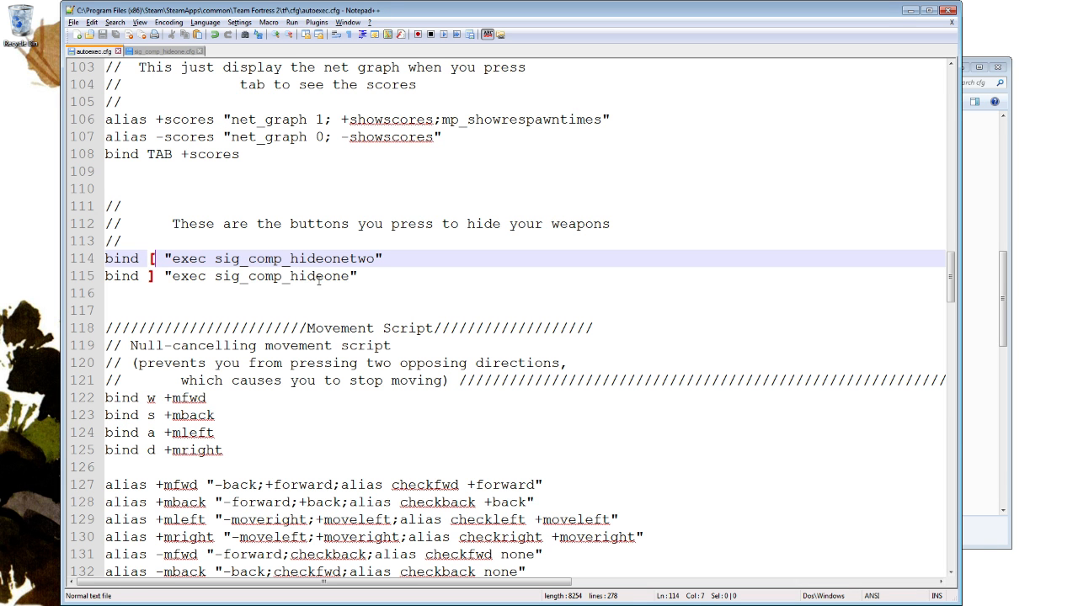
key("Down")
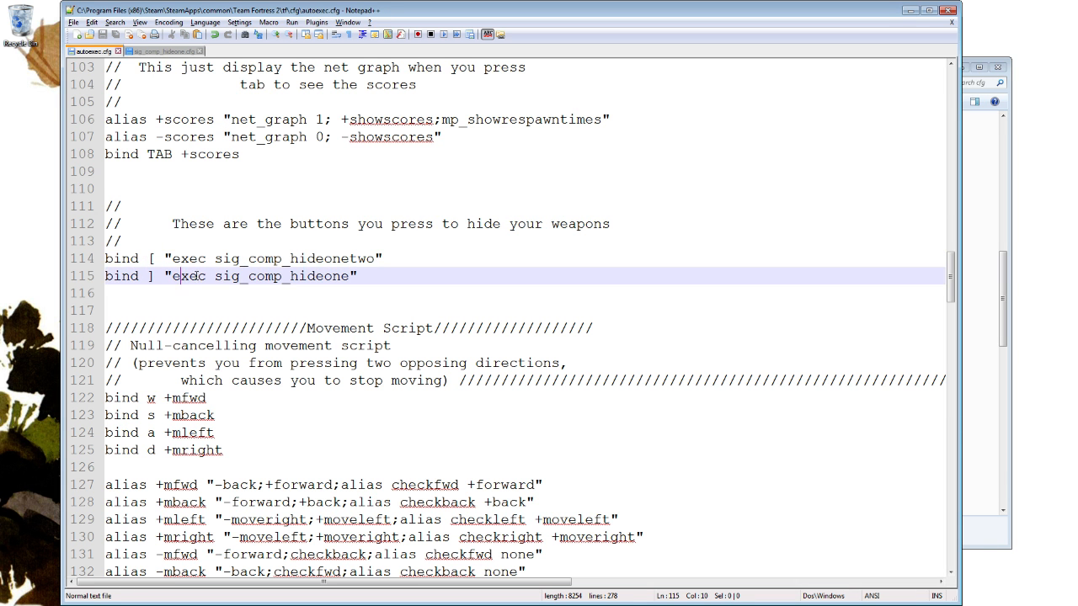
key("Right")
key("Right")
key("ctrl+Tab")
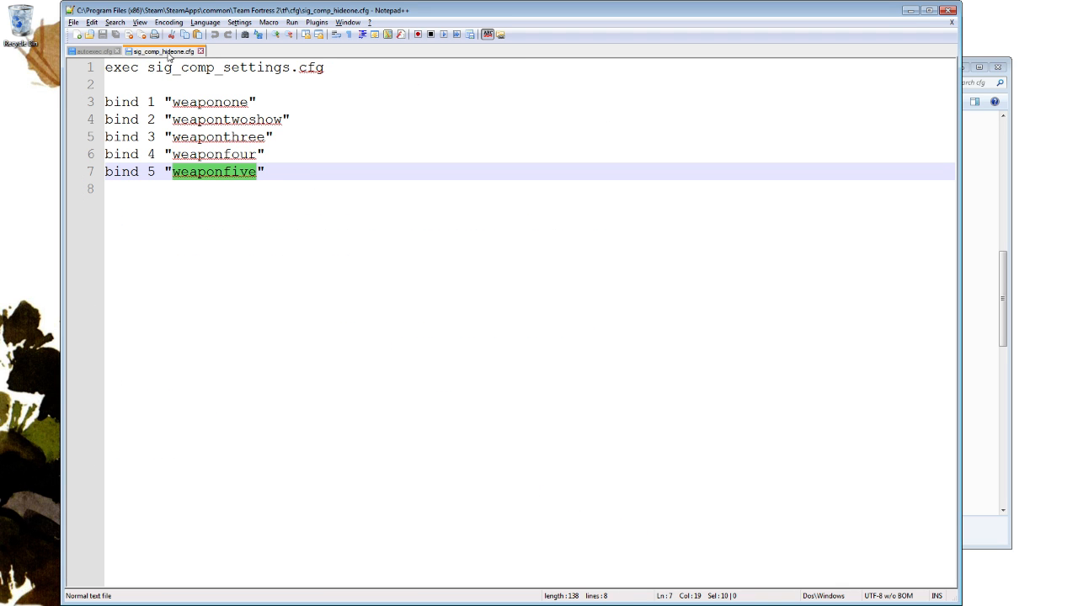
left_click(131, 72)
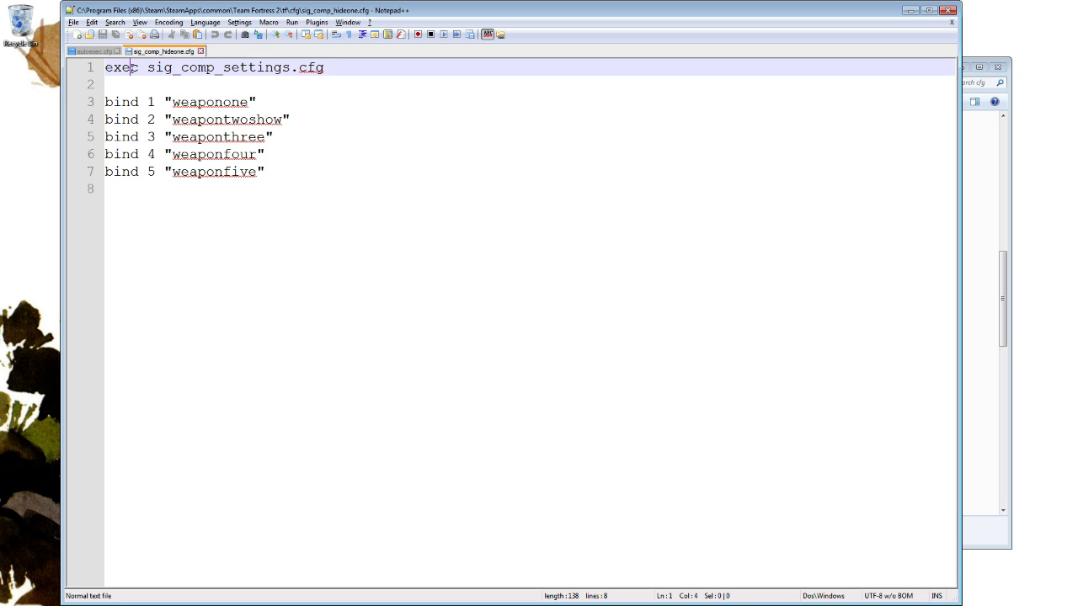
Open sig_comp_settings.cfg from the cfg folder in Notepad++ and check it against the exec line in sig_comp_hideone.cfg.
left_click(1000, 118)
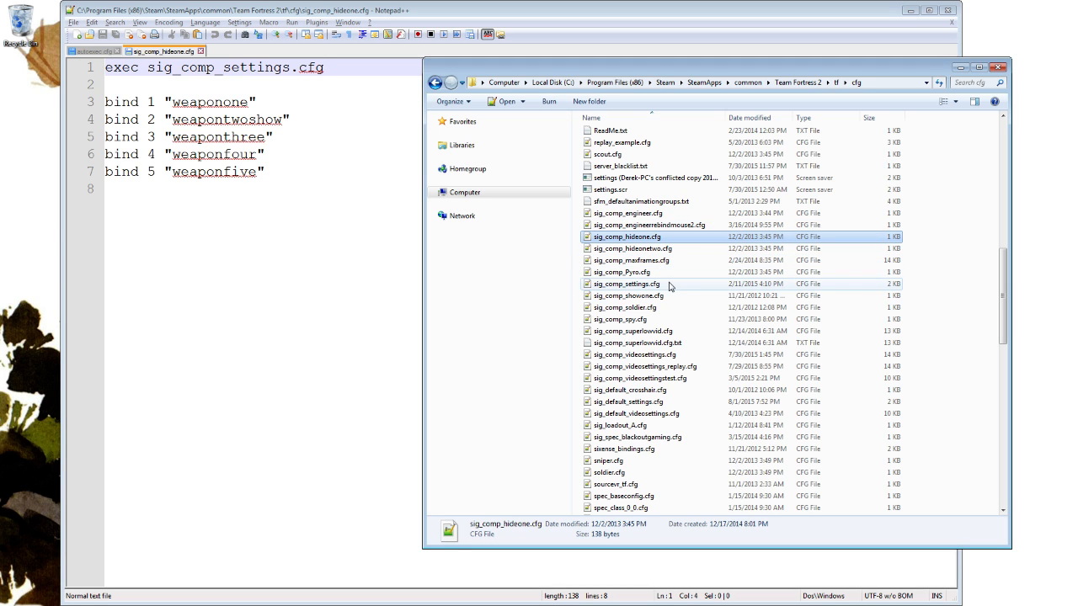
left_click(657, 288)
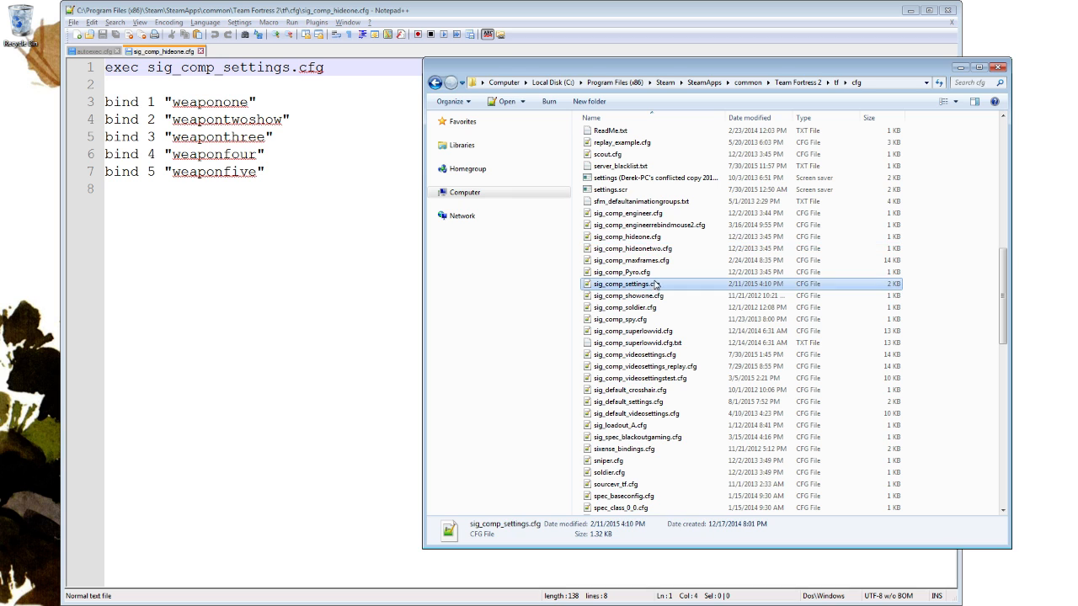
right_click(664, 286)
left_click(723, 305)
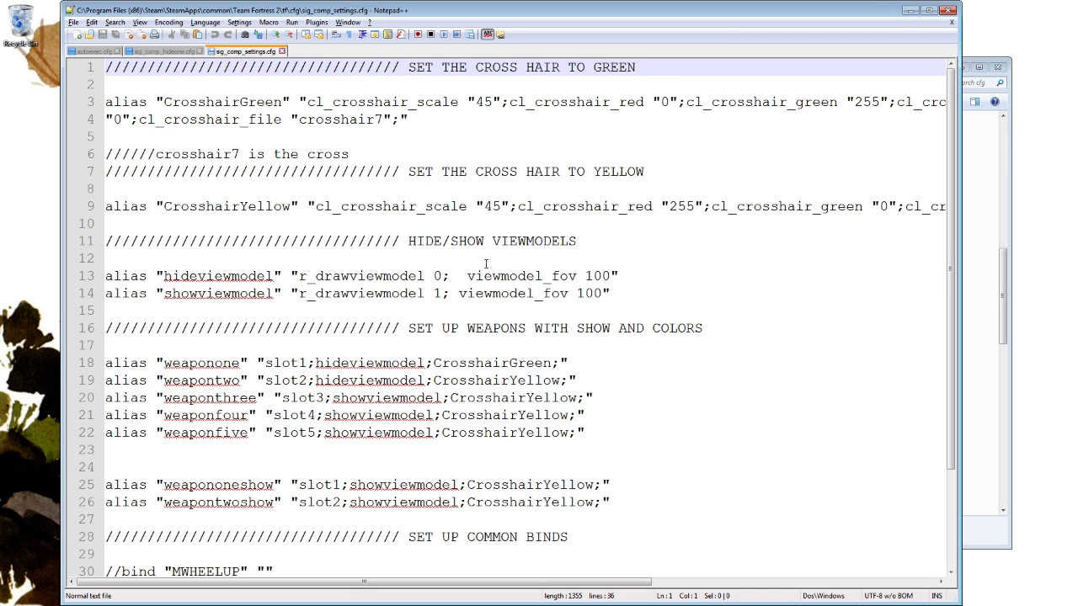
left_click(175, 52)
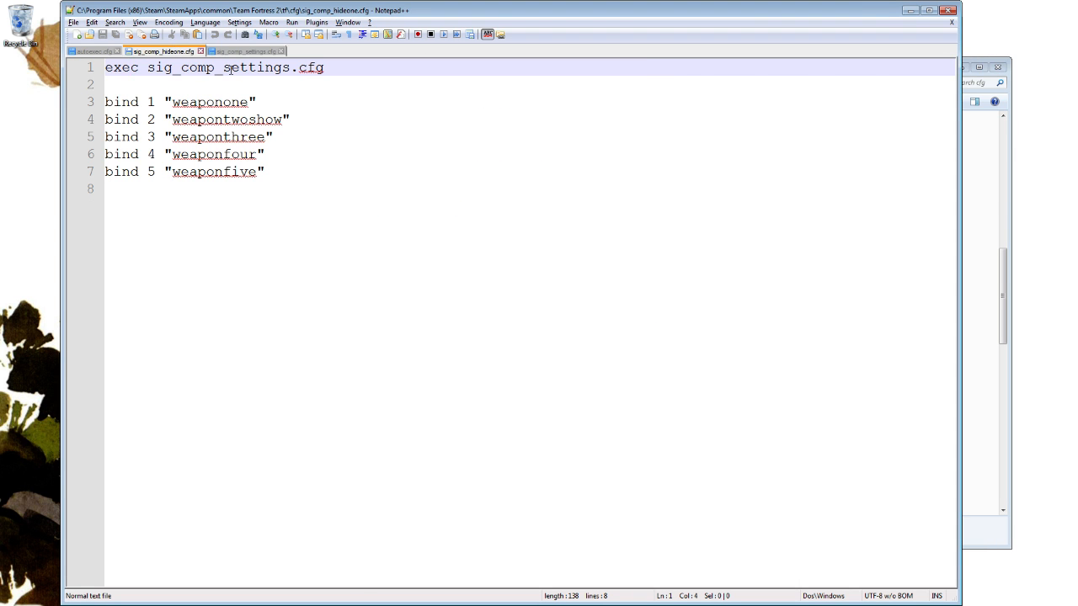
left_click(244, 51)
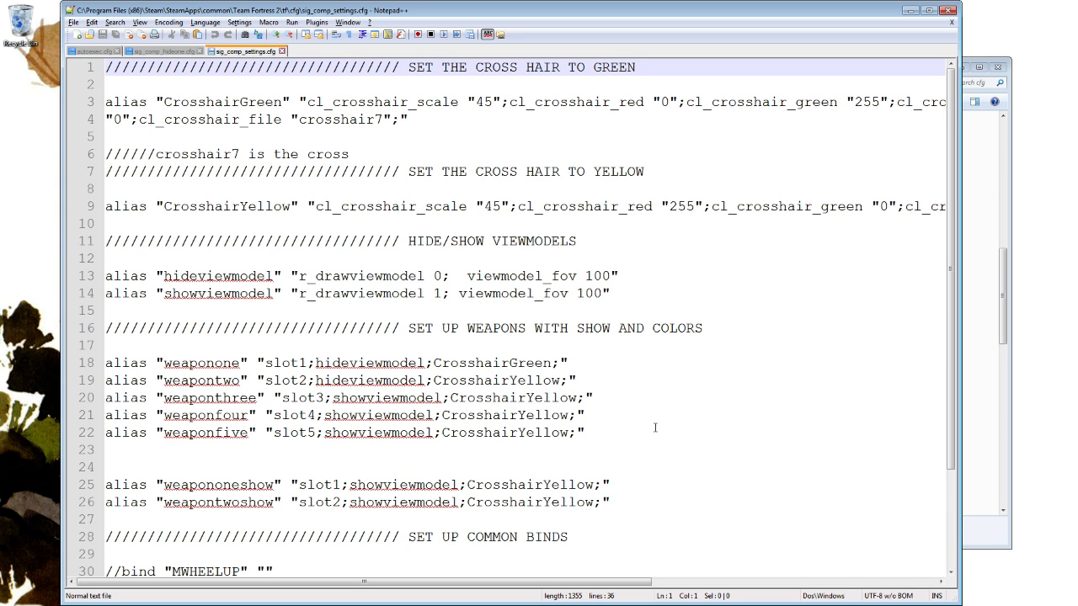
Examine the crosshair aliases in sig_comp_settings.cfg, highlighting the CrosshairGreen and CrosshairYellow names.
scroll(619, 476, "down", 3)
scroll(625, 447, "up", 3)
double_click(217, 101)
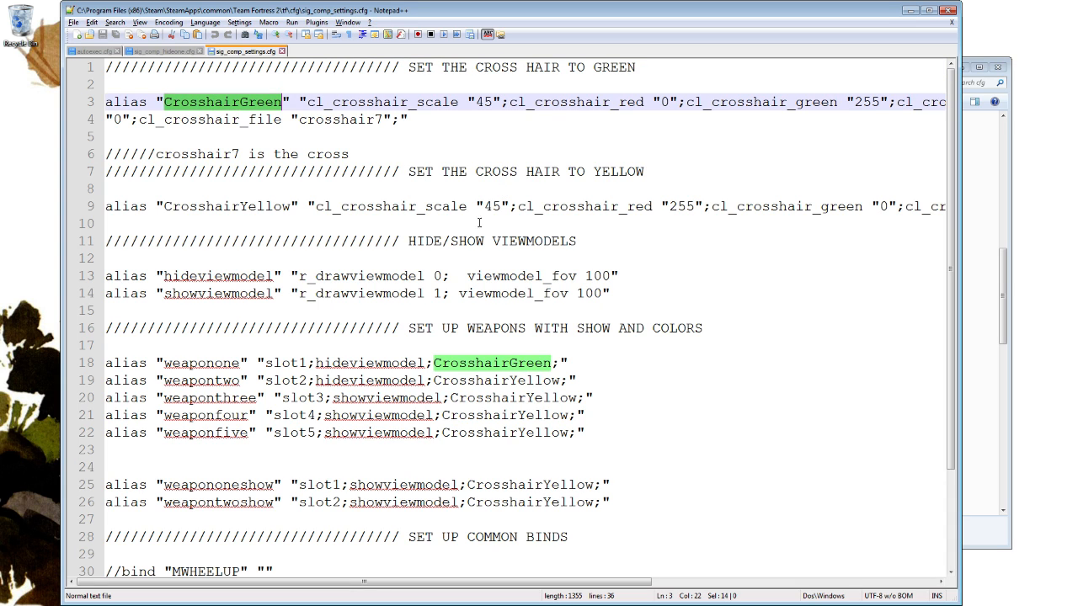
double_click(231, 206)
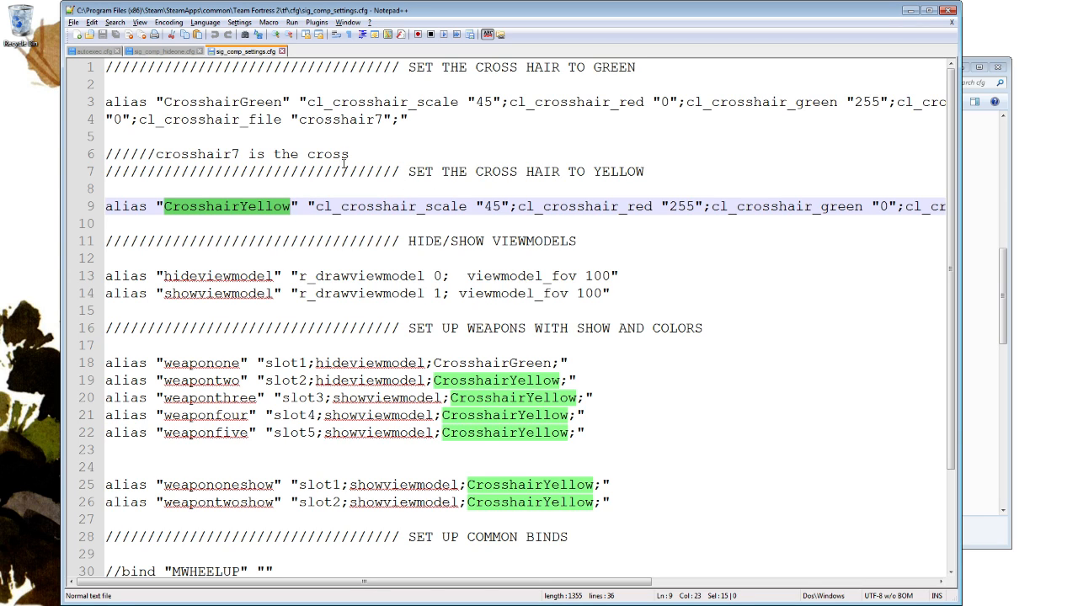
left_click(244, 102)
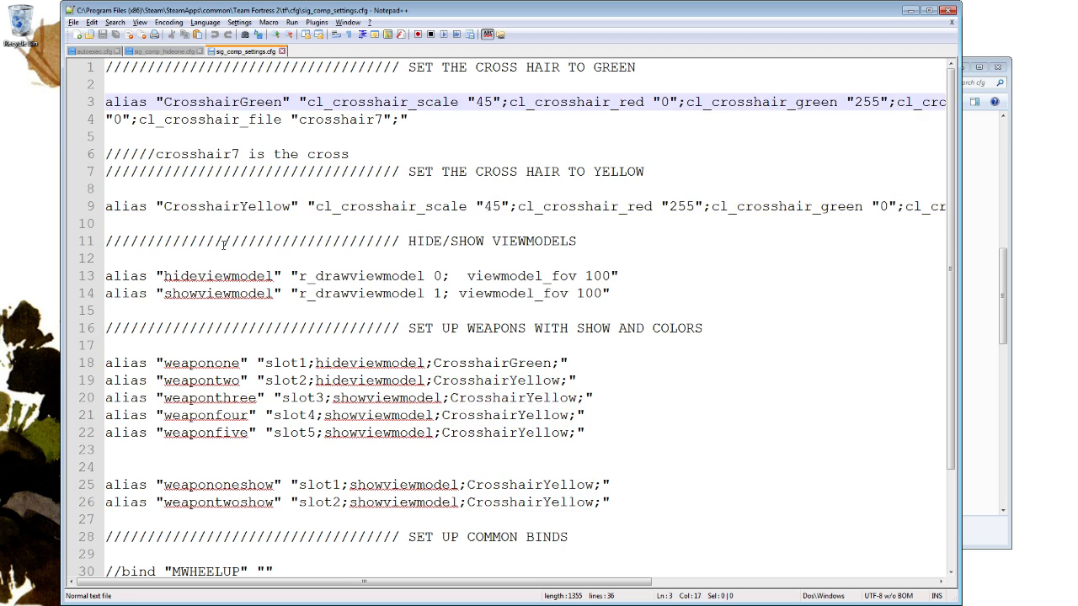
Examine the Hide/Show Viewmodels section, highlighting the hideviewmodel and showviewmodel aliases and their uses.
double_click(218, 276)
double_click(217, 293)
left_click(215, 278)
double_click(210, 293)
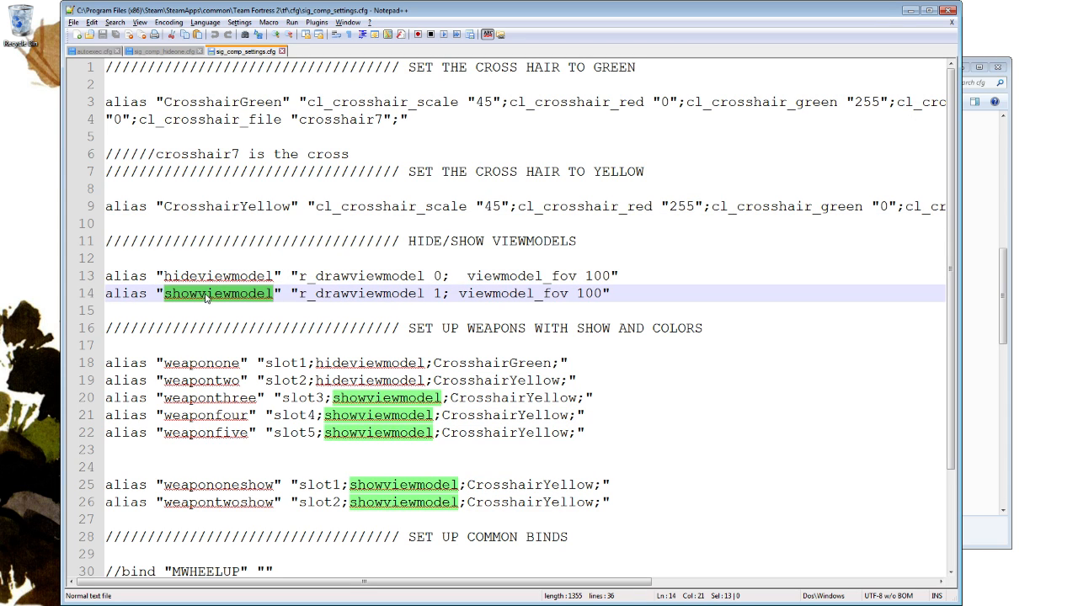
double_click(214, 275)
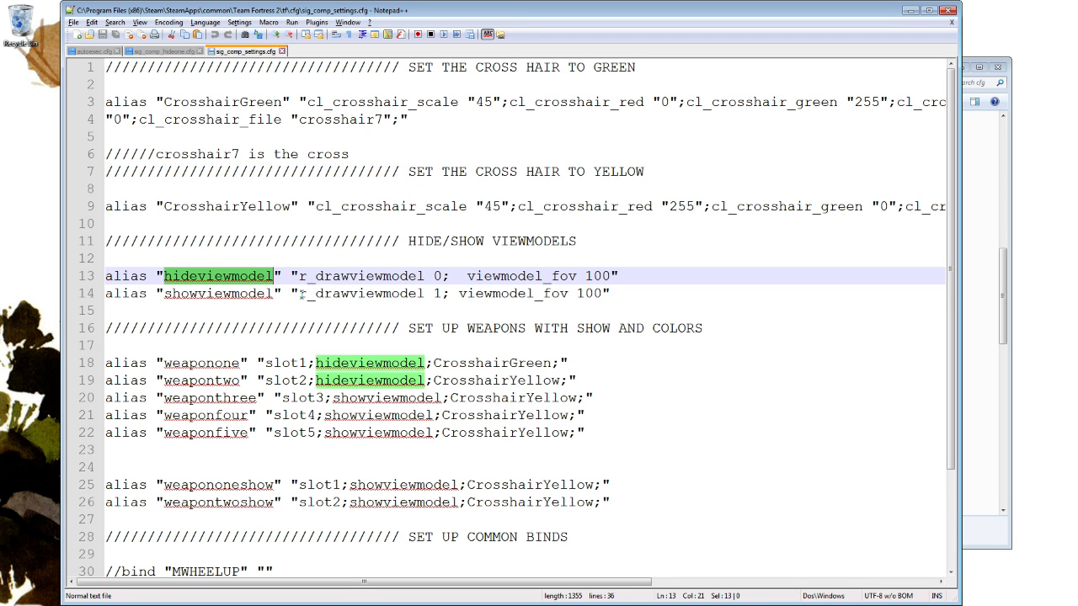
Examine the Set Up Weapons section of sig_comp_settings.cfg, highlighting the alias names from weaponone through weaponfive.
scroll(354, 276, "down", 3)
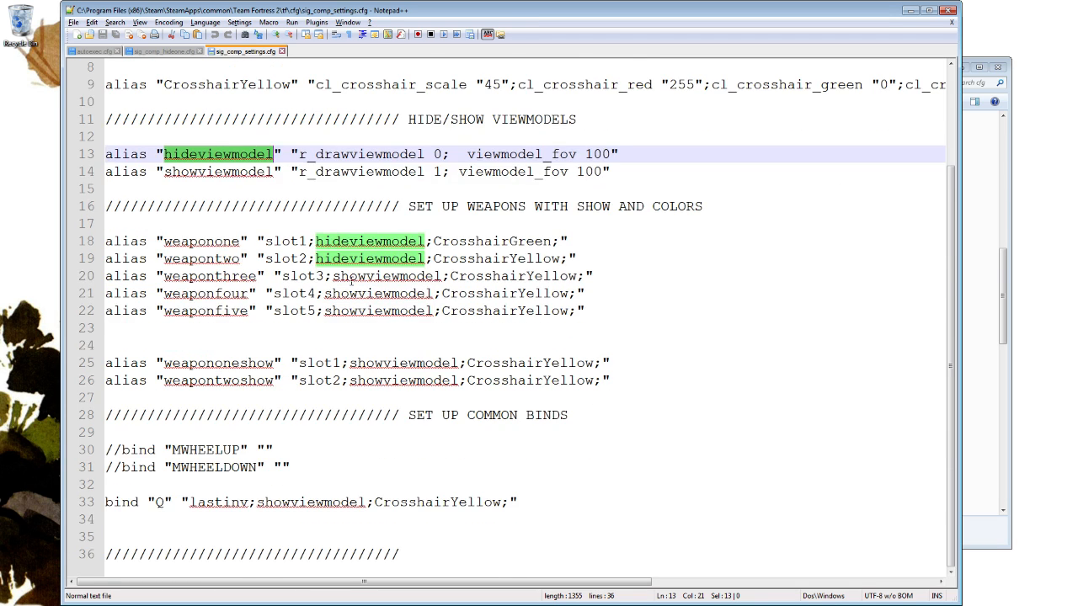
scroll(362, 278, "up", 3)
scroll(371, 283, "down", 2)
scroll(369, 282, "down", 1)
double_click(210, 242)
double_click(212, 259)
double_click(209, 276)
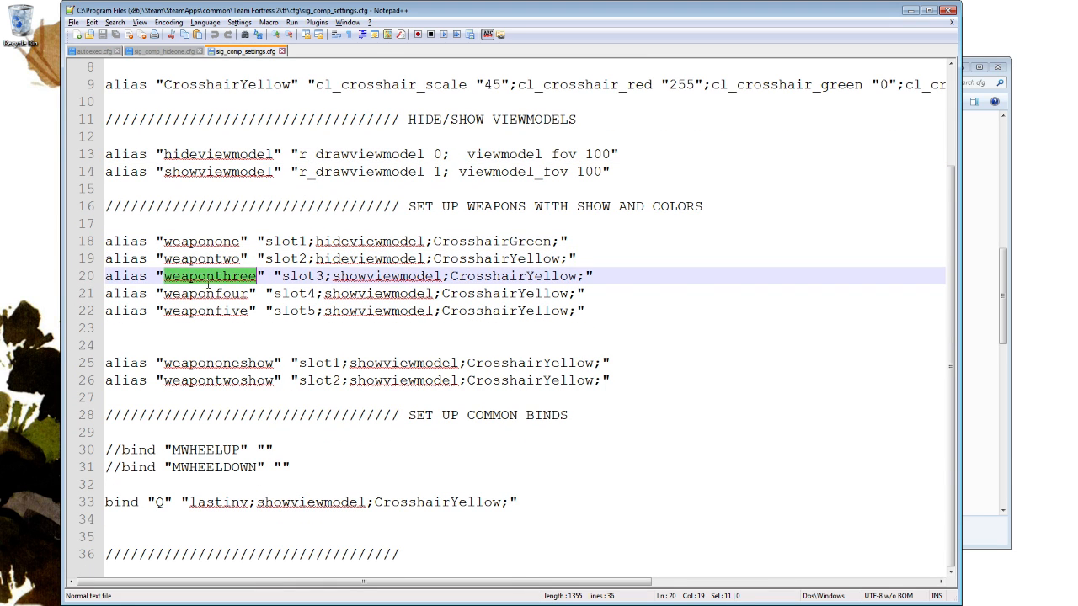
double_click(207, 294)
double_click(208, 311)
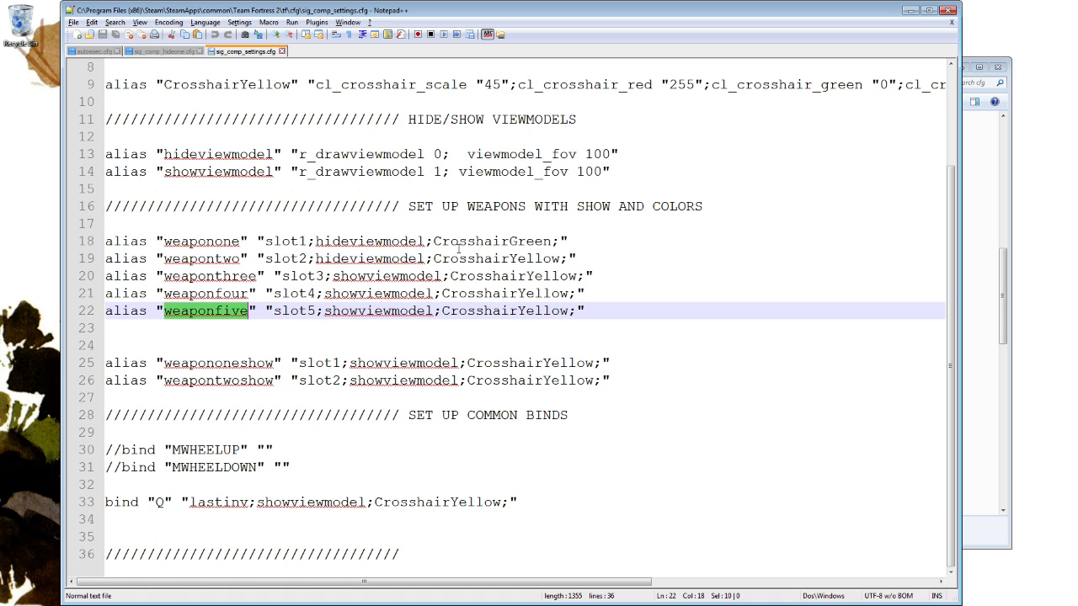
Trace the viewmodel and crosshair commands assigned in the weaponone through weaponfive aliases.
double_click(202, 242)
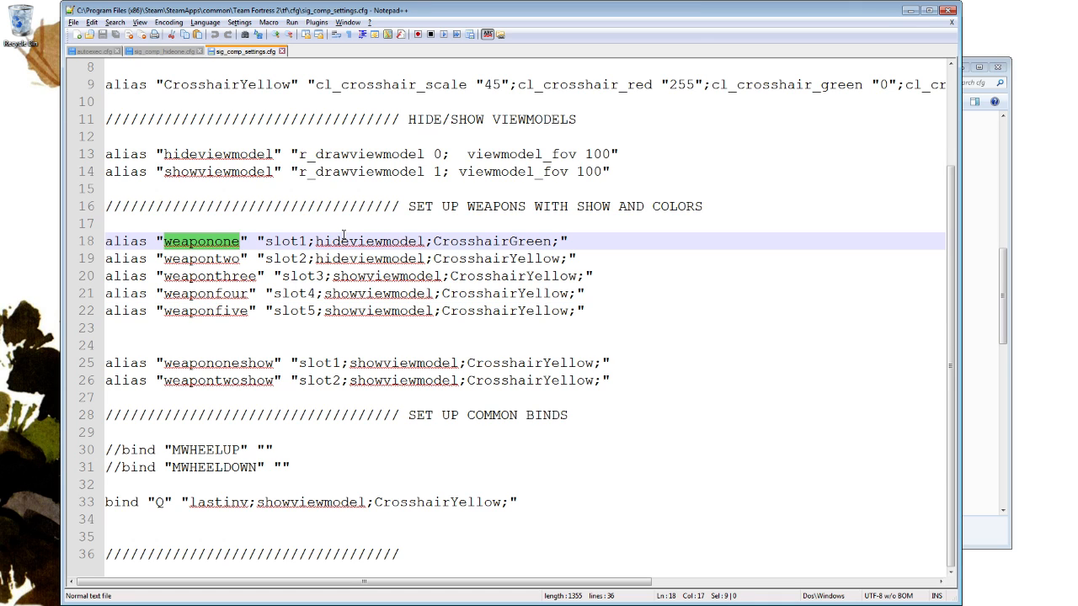
left_click(341, 242)
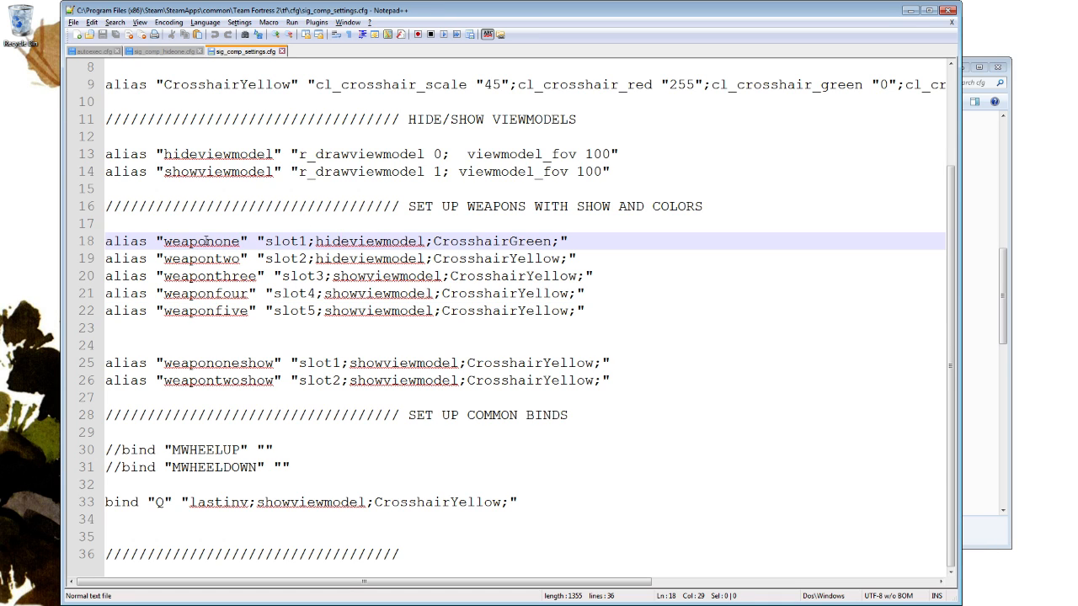
left_click(490, 241)
left_click(367, 257)
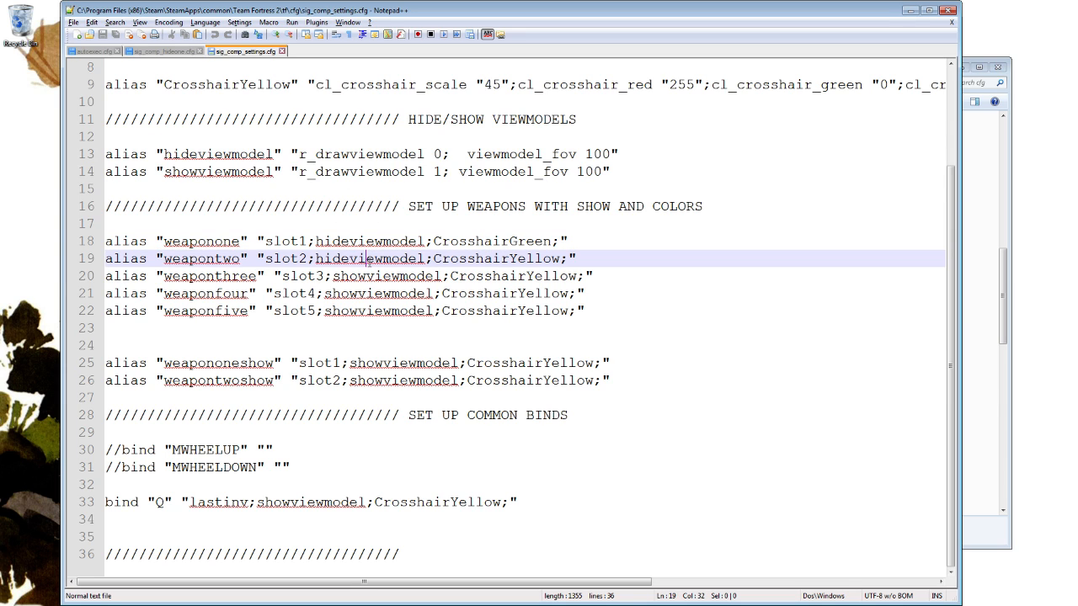
left_click(477, 257)
left_click(373, 263)
left_click(372, 277)
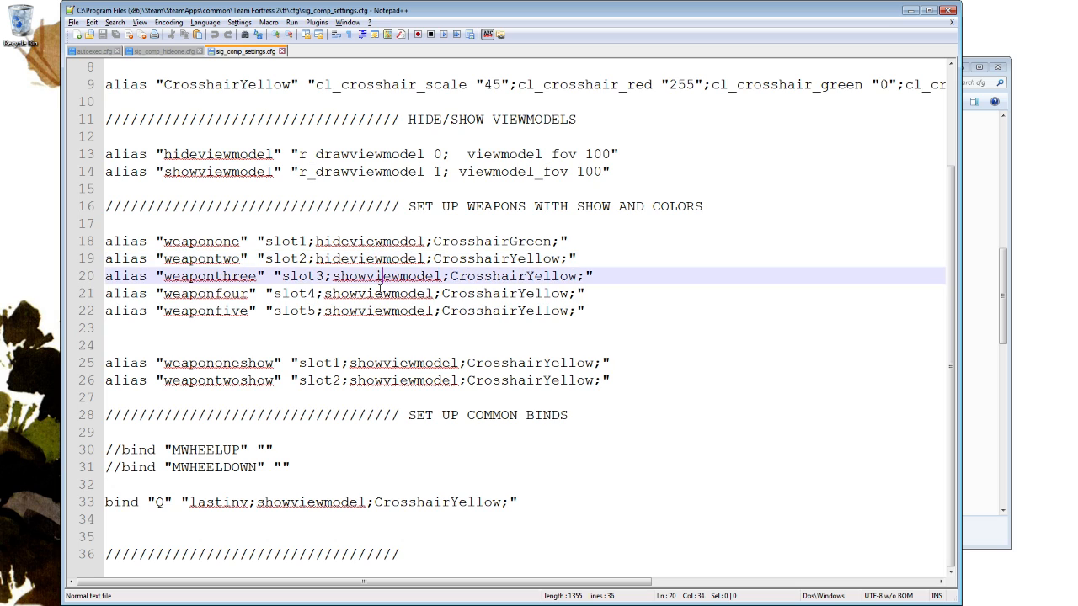
left_click(367, 311)
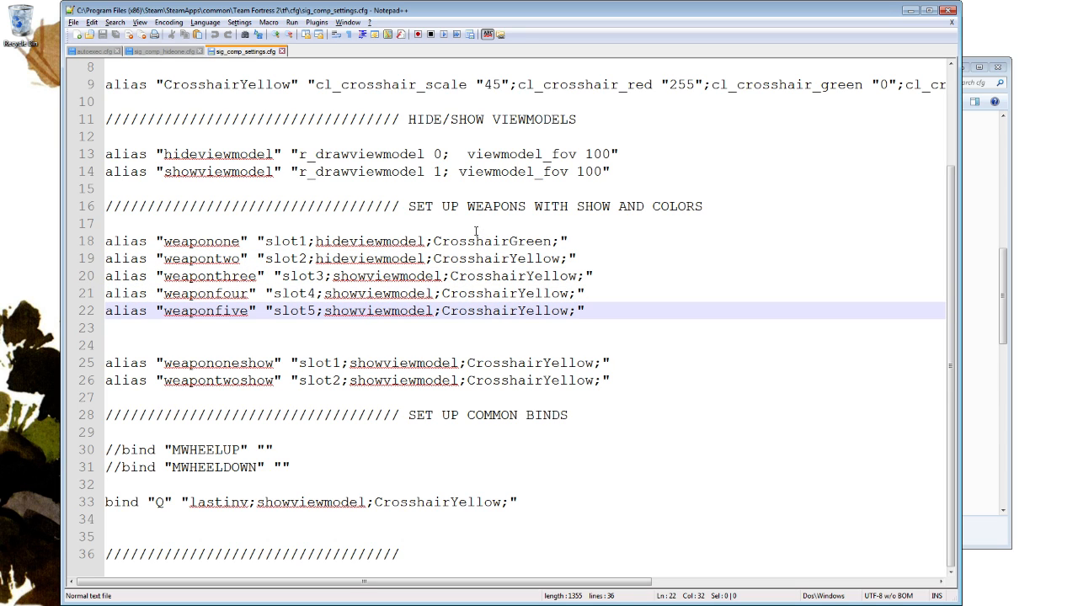
Inspect the showviewmodel command in the weaponthree, weaponfour and weaponfive aliases.
left_click(392, 294)
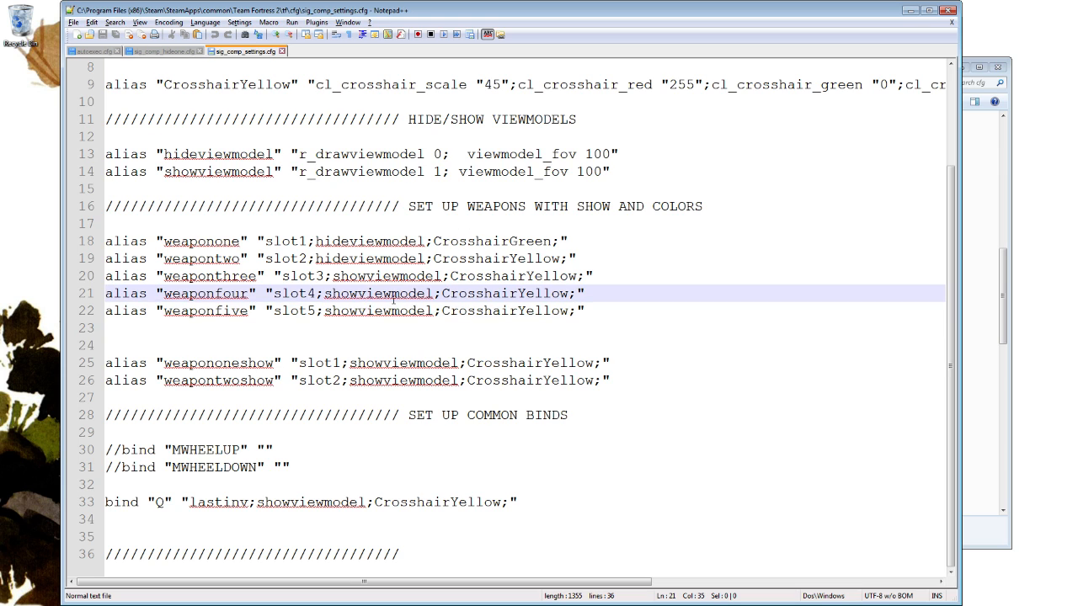
left_click(390, 309)
left_click(391, 297)
left_click(388, 310)
left_click(390, 299)
left_click(394, 308)
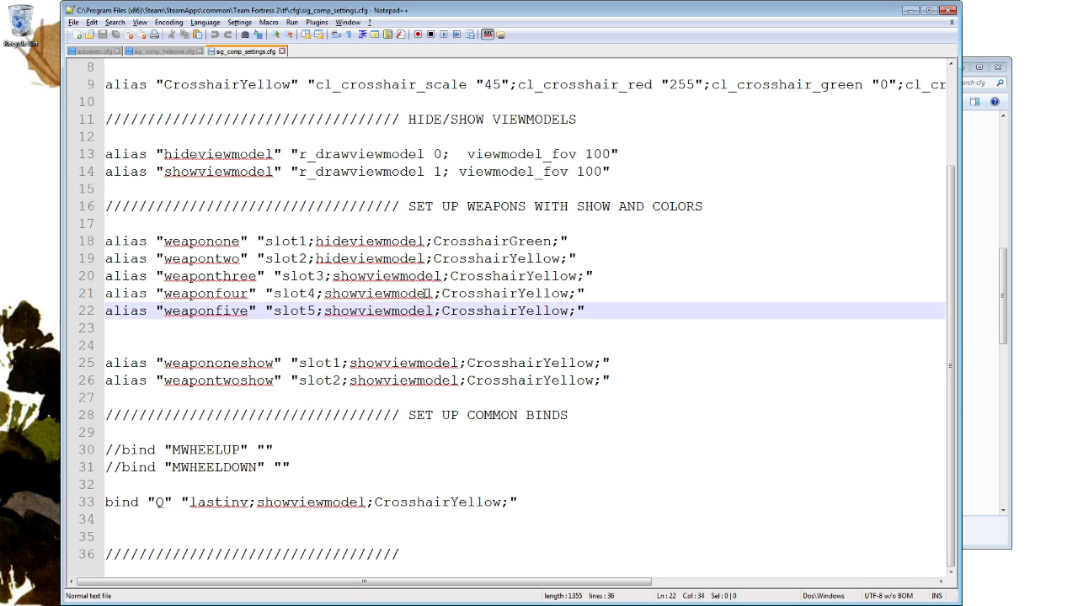
left_click(400, 277)
left_click(393, 294)
left_click(392, 311)
Compare the weaponone and weapontwo aliases with weapononeshow and weapontwoshow, highlighting the show variants' names.
left_click(207, 240)
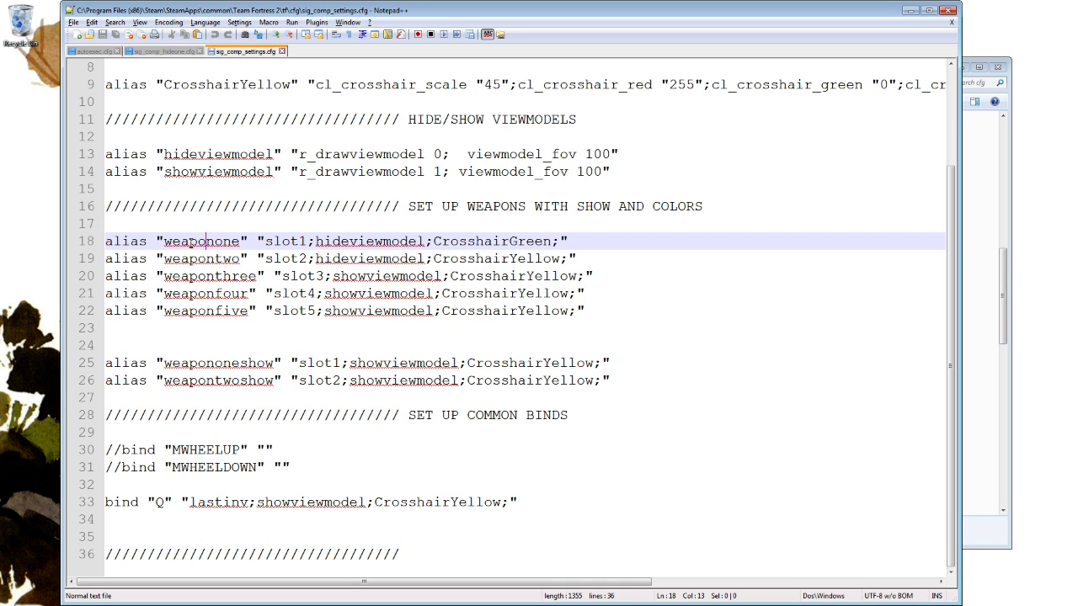
left_click(215, 258)
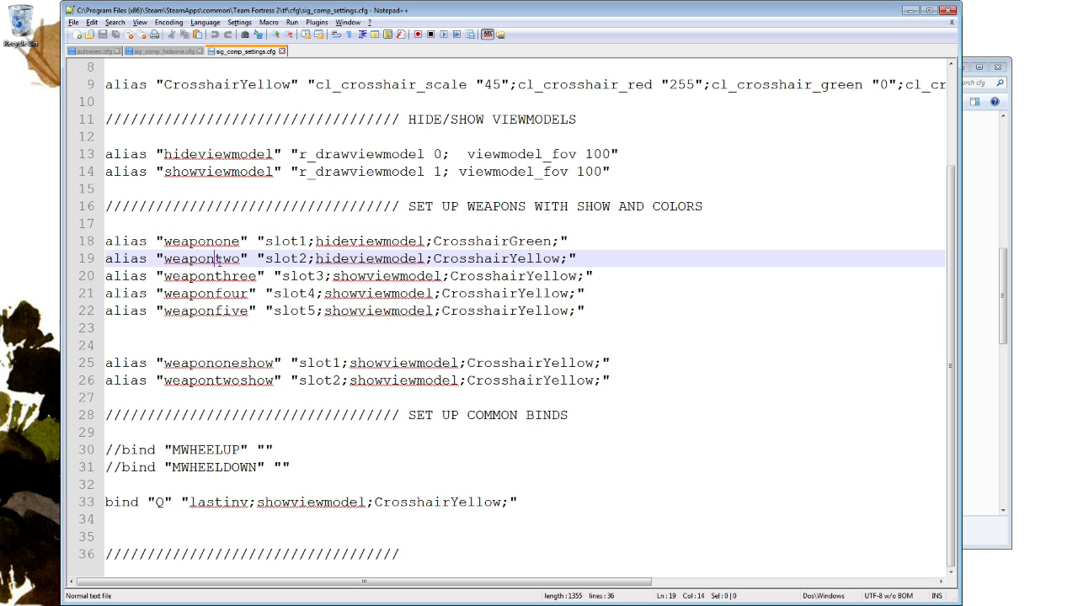
left_click_drag(156, 258, 248, 259)
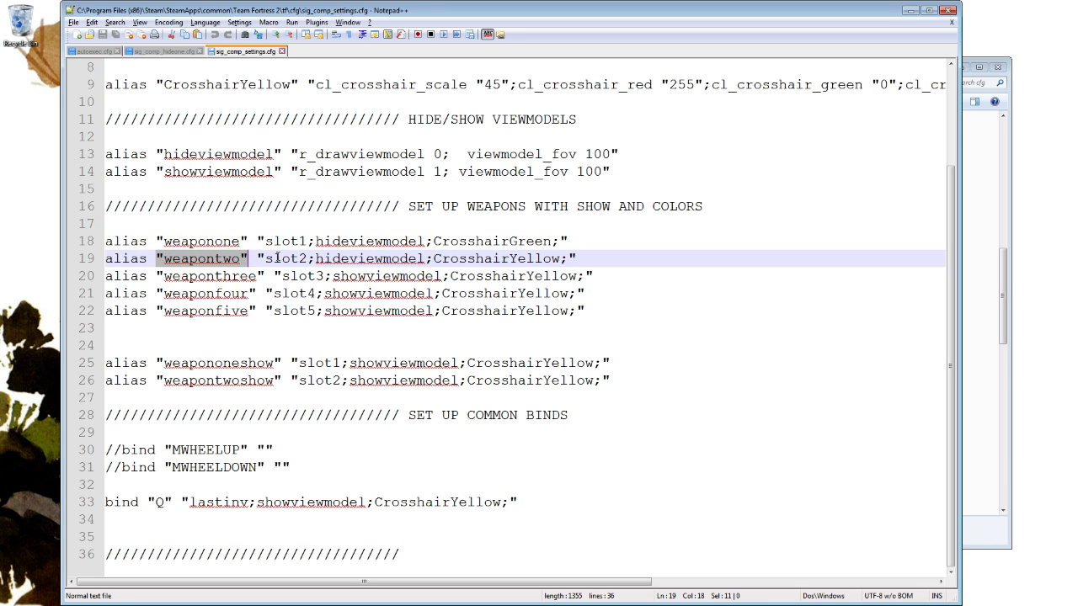
left_click(219, 345)
left_click_drag(164, 363, 278, 362)
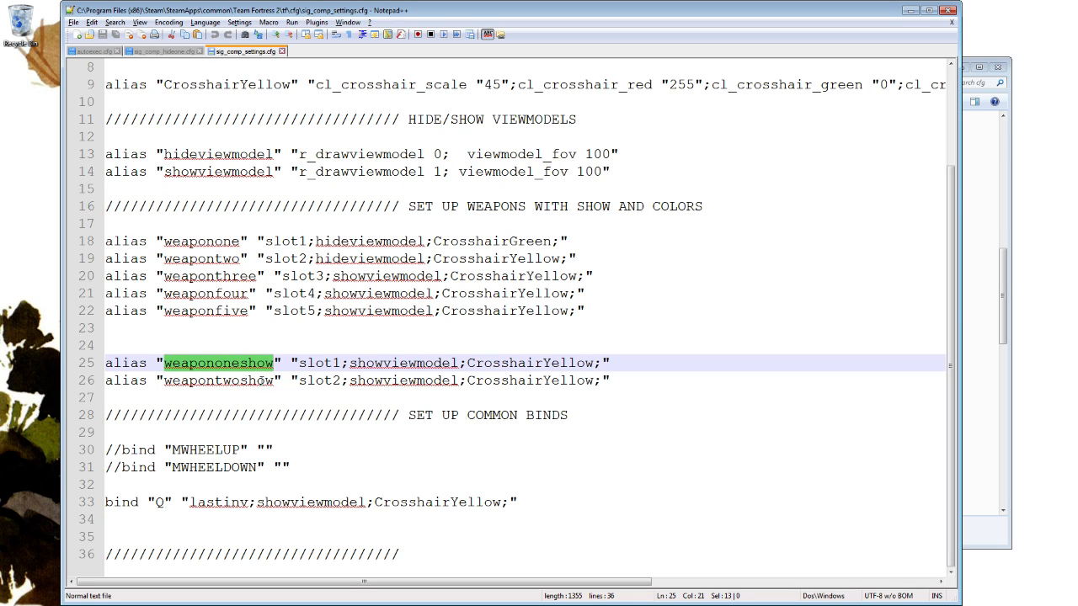
left_click_drag(172, 380, 274, 380)
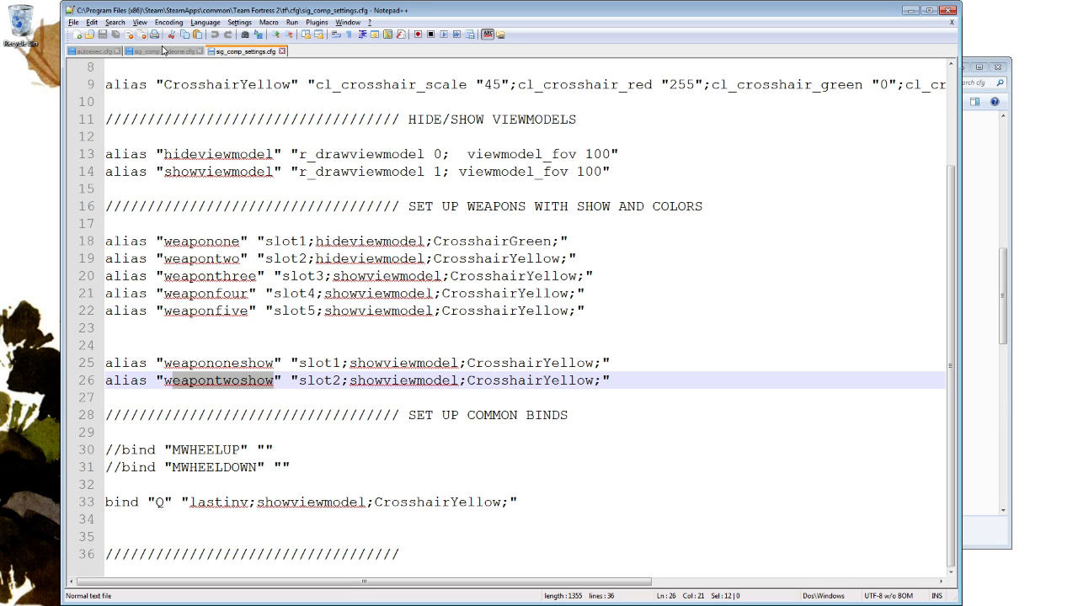
Check the bind 1 line in sig_comp_hideone.cfg, highlighting weaponone, and return to sig_comp_settings.cfg.
key("ctrl+Tab")
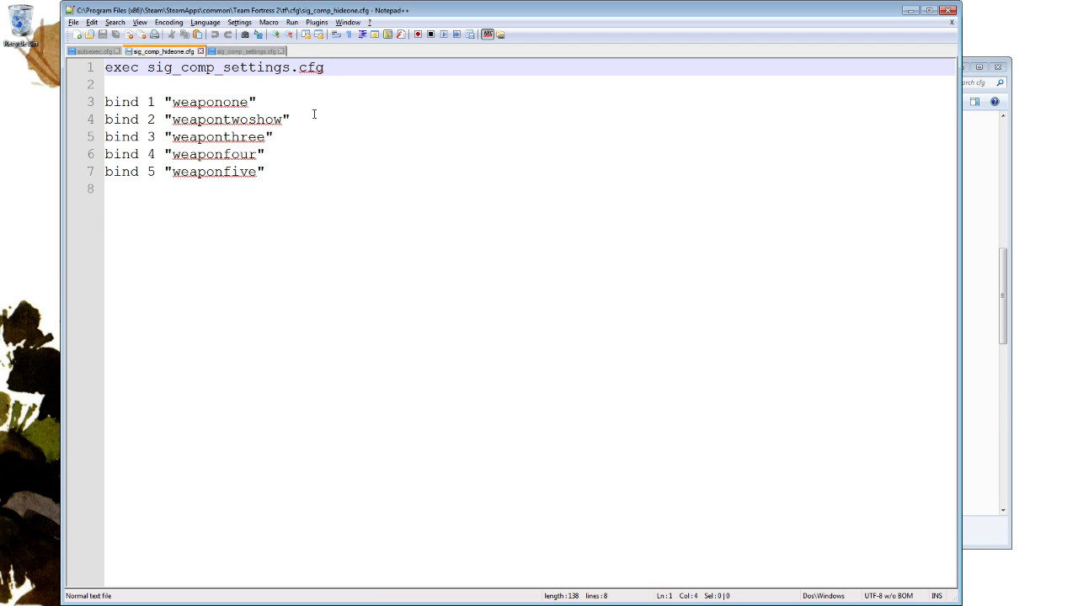
left_click_drag(174, 102, 249, 102)
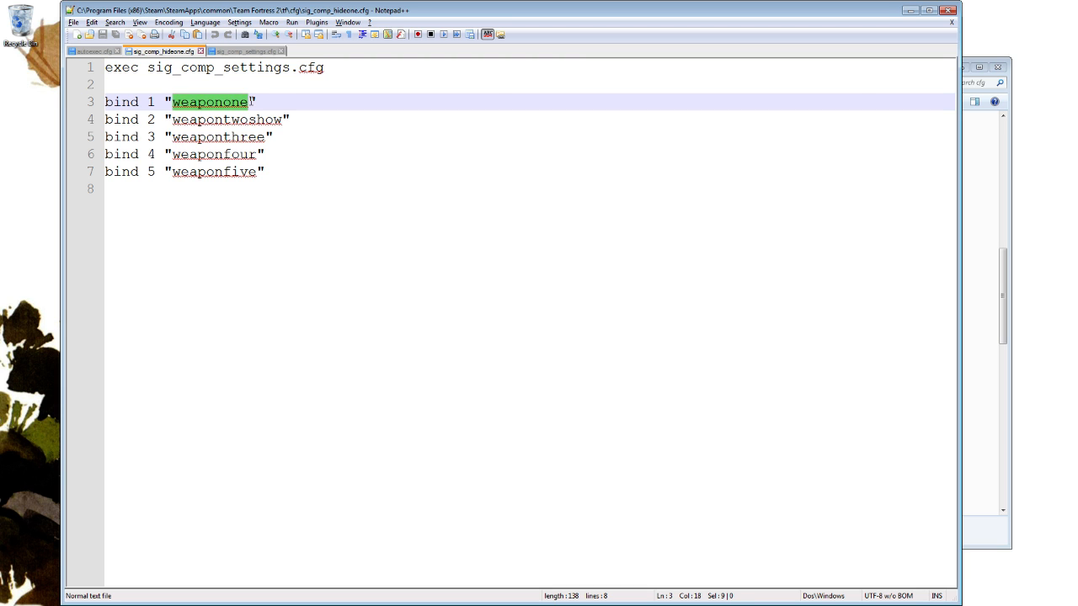
left_click(244, 51)
Try removing CrosshairGreen and its semicolon from the weaponone alias, and undo the deletions.
left_click_drag(157, 241, 555, 243)
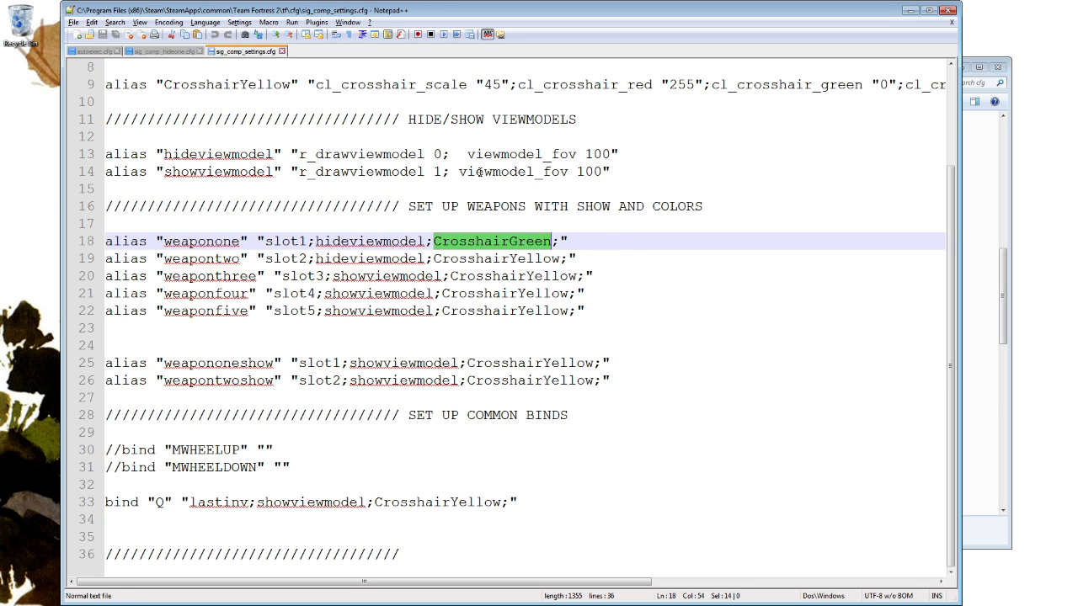
key("Delete")
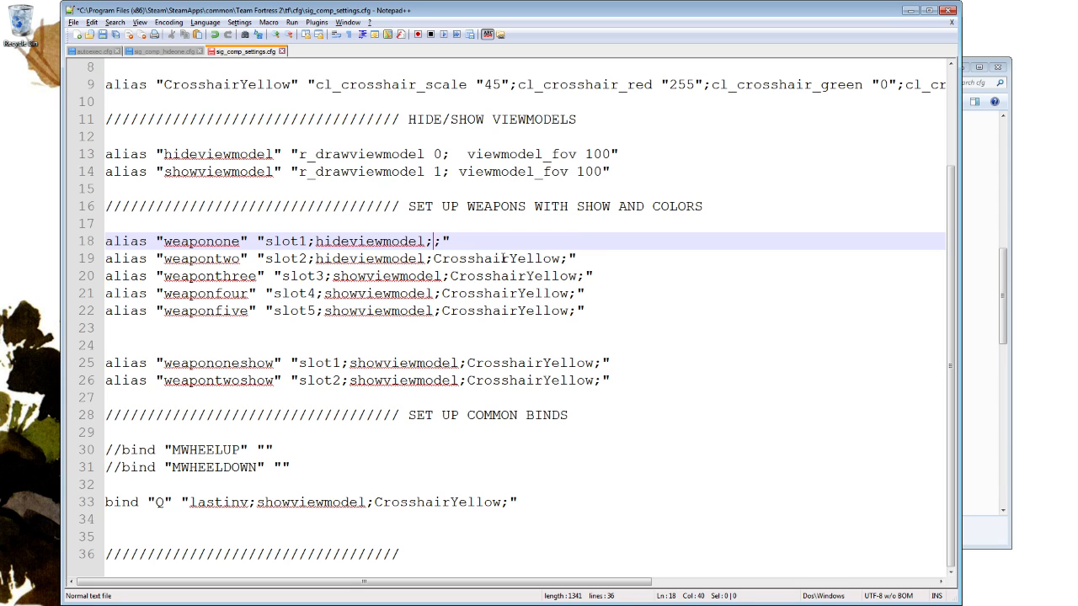
key("Delete")
key("ctrl+z")
key("ctrl+z")
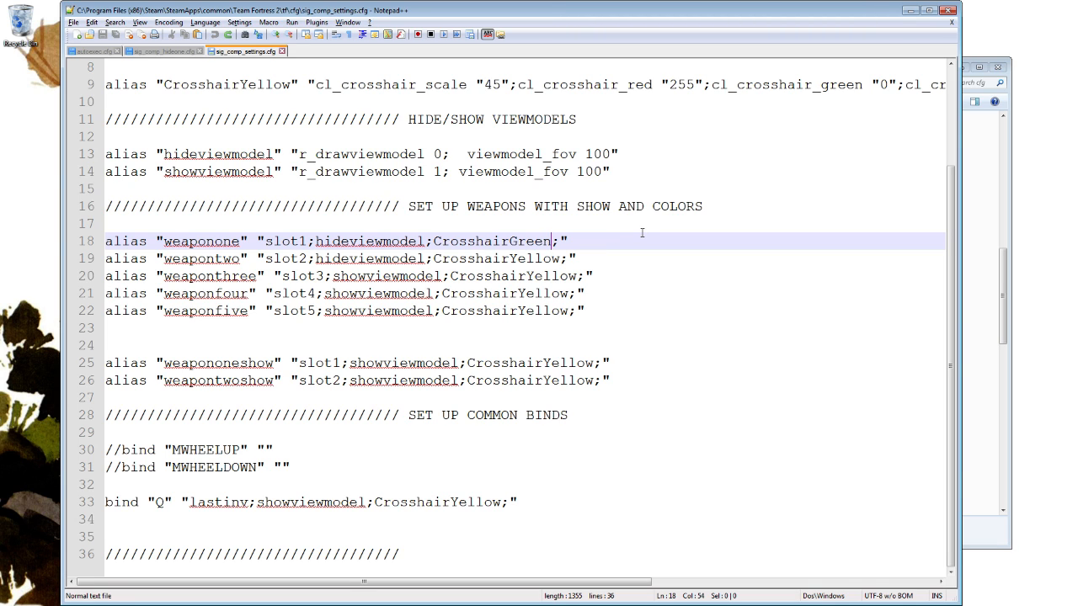
Compare the bind 2 line in sig_comp_hideone.cfg with the weapontwoshow alias in sig_comp_settings.cfg, highlighting the name in both files.
left_click(156, 51)
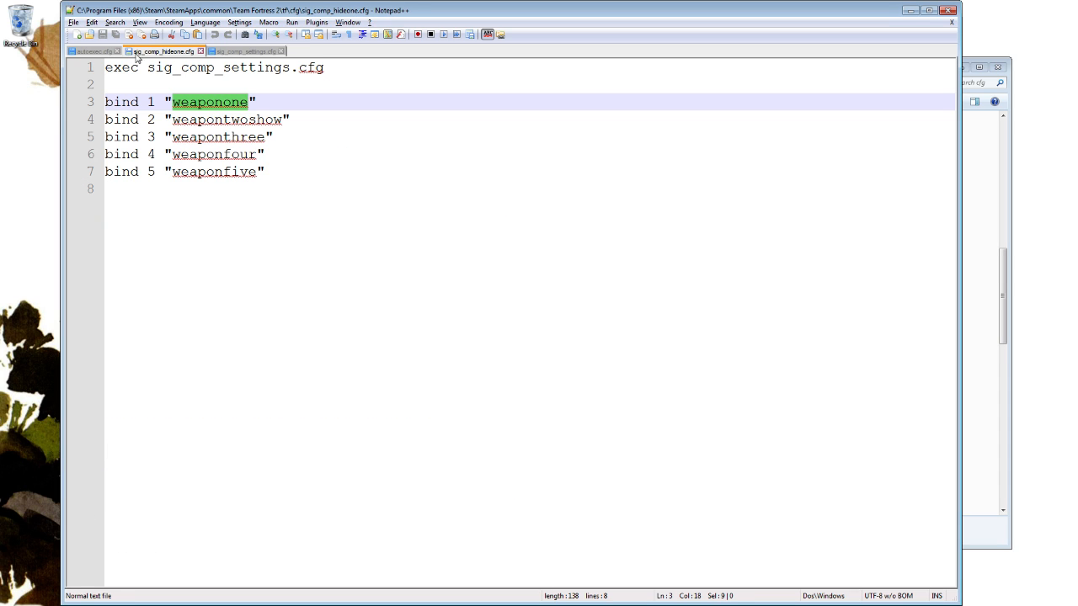
double_click(221, 122)
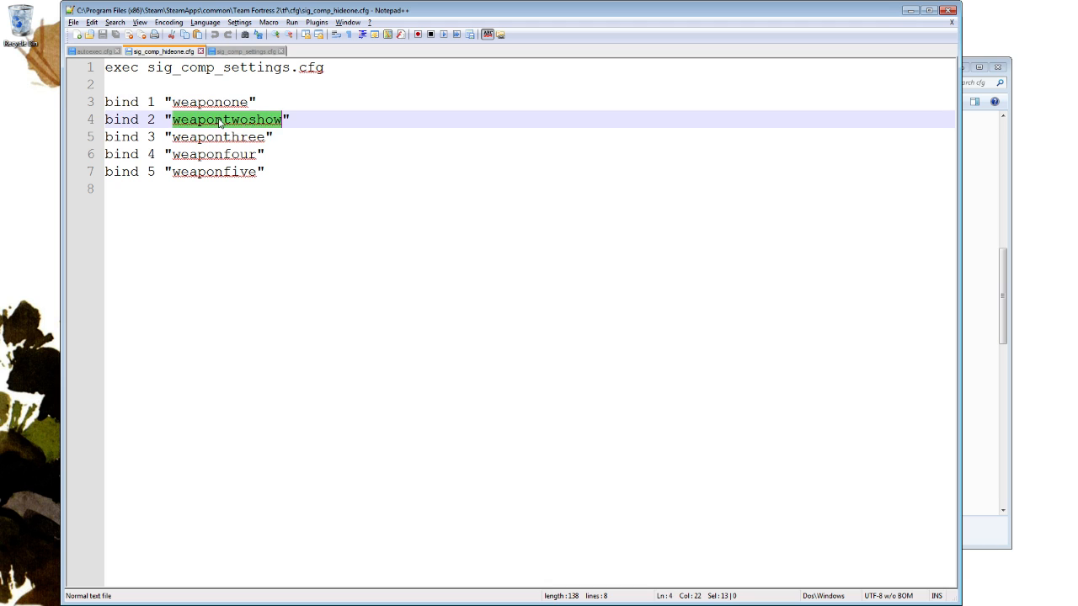
left_click(257, 122)
double_click(183, 120)
left_click(249, 53)
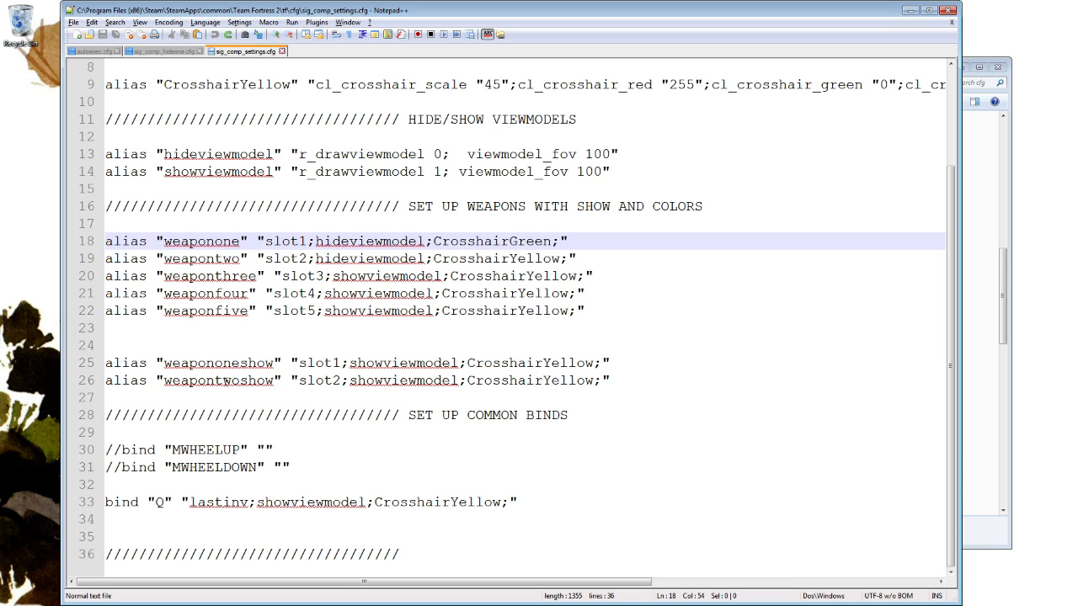
double_click(224, 380)
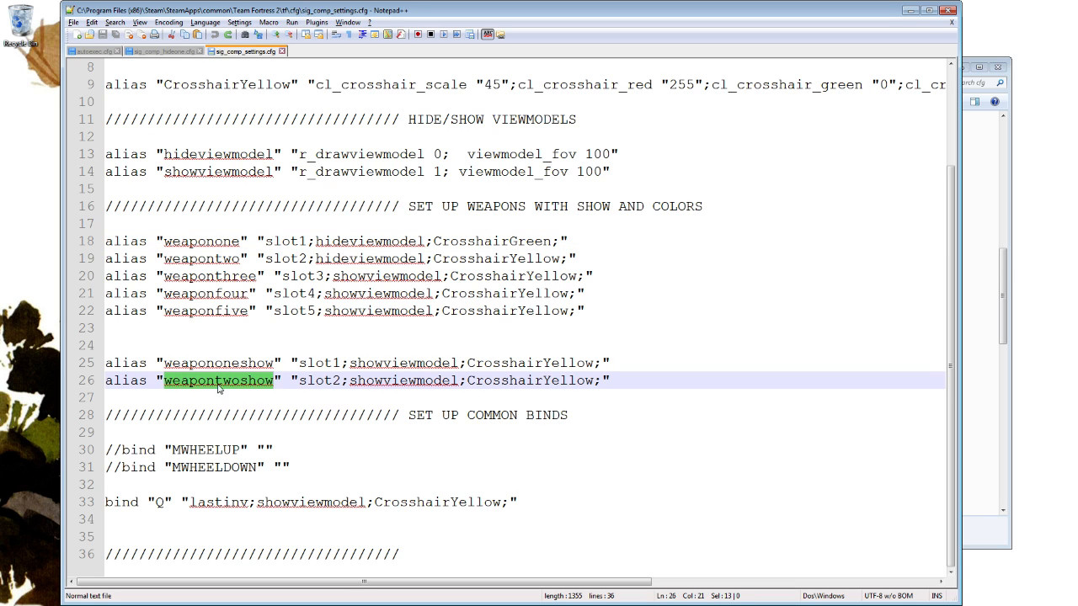
left_click(327, 381)
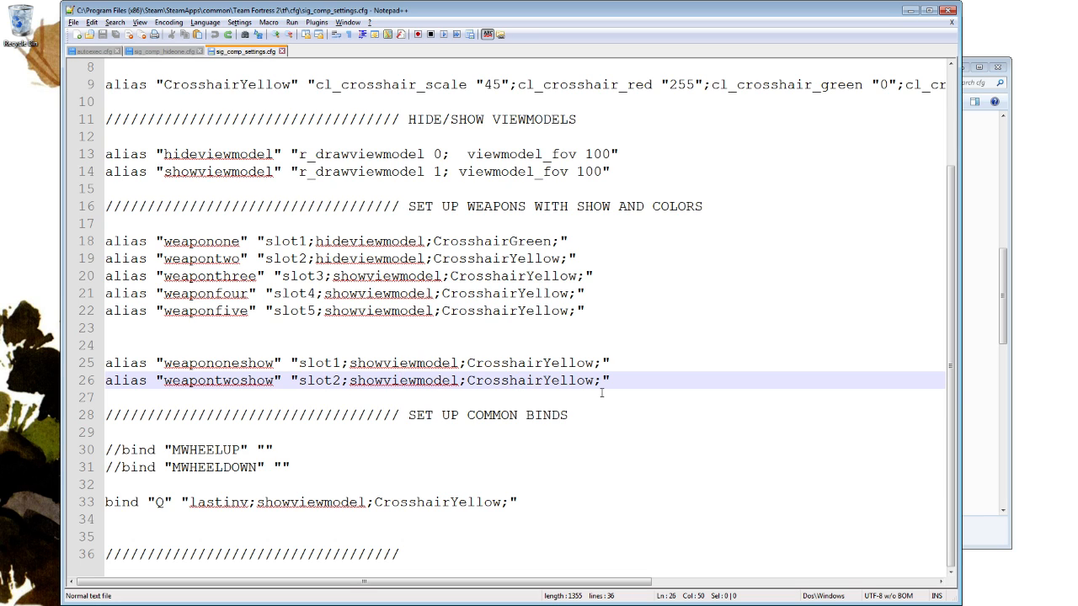
Compare binds 3, 4 and 5 in sig_comp_hideone.cfg with the weaponthree, weaponfour and weaponfive aliases in sig_comp_settings.cfg.
left_click(163, 52)
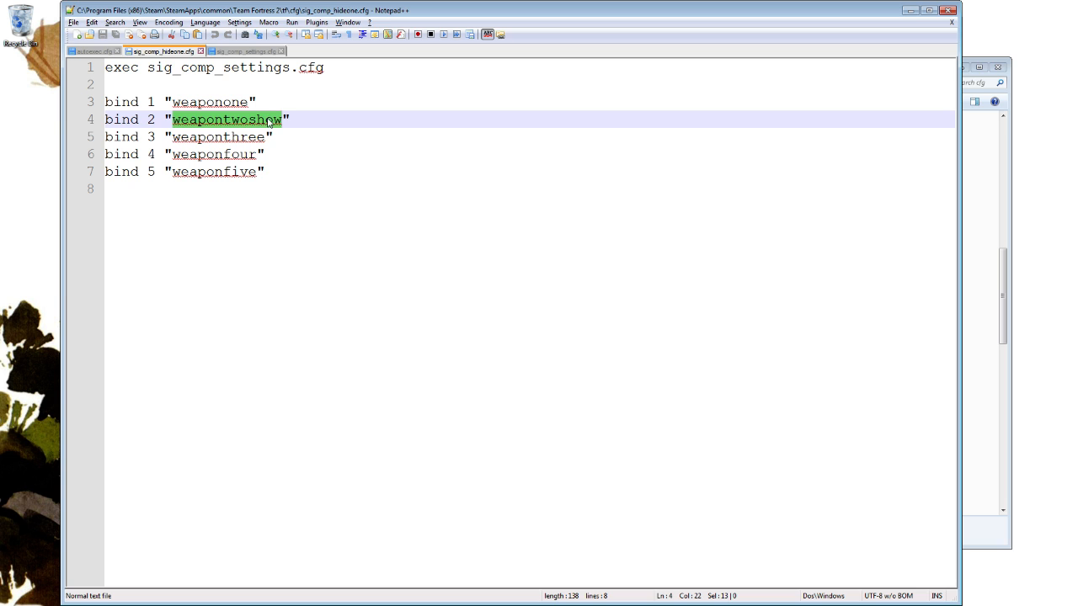
key("Down")
key("Down")
key("Down")
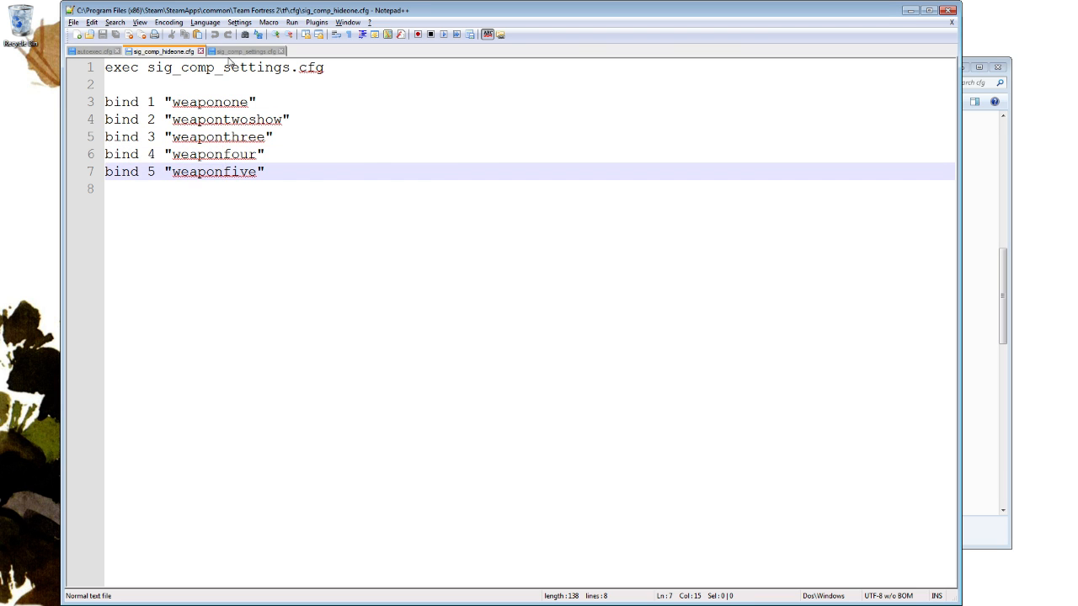
left_click(244, 52)
left_click(227, 279)
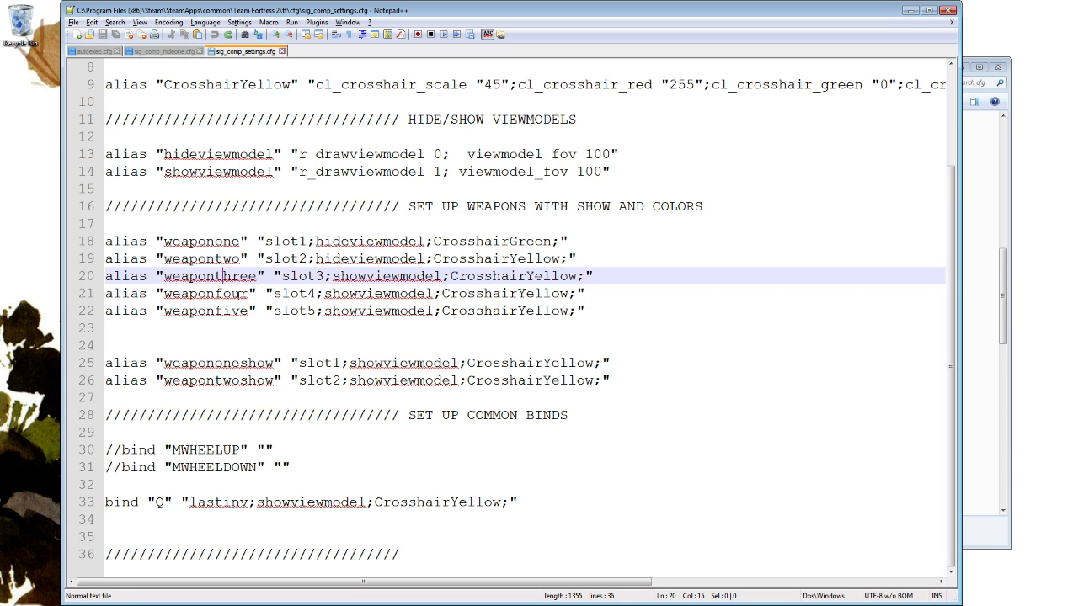
key("Down")
key("Down")
key("Up")
key("Down")
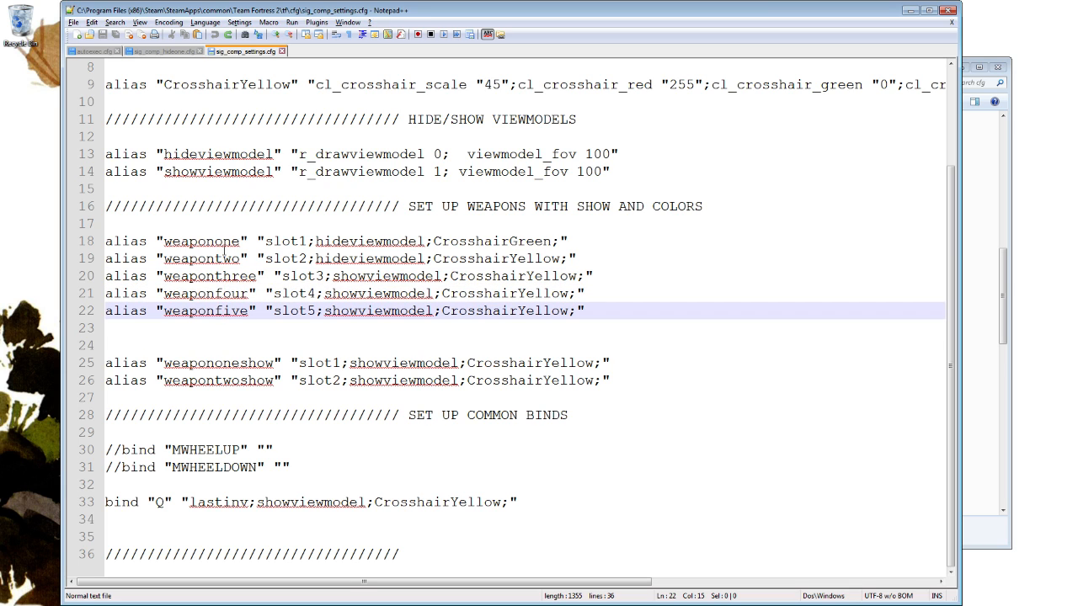
Revisit the hide-weapon binds in autoexec.cfg and open sig_comp_hideonetwo.cfg from the cfg folder in Notepad++.
left_click(183, 52)
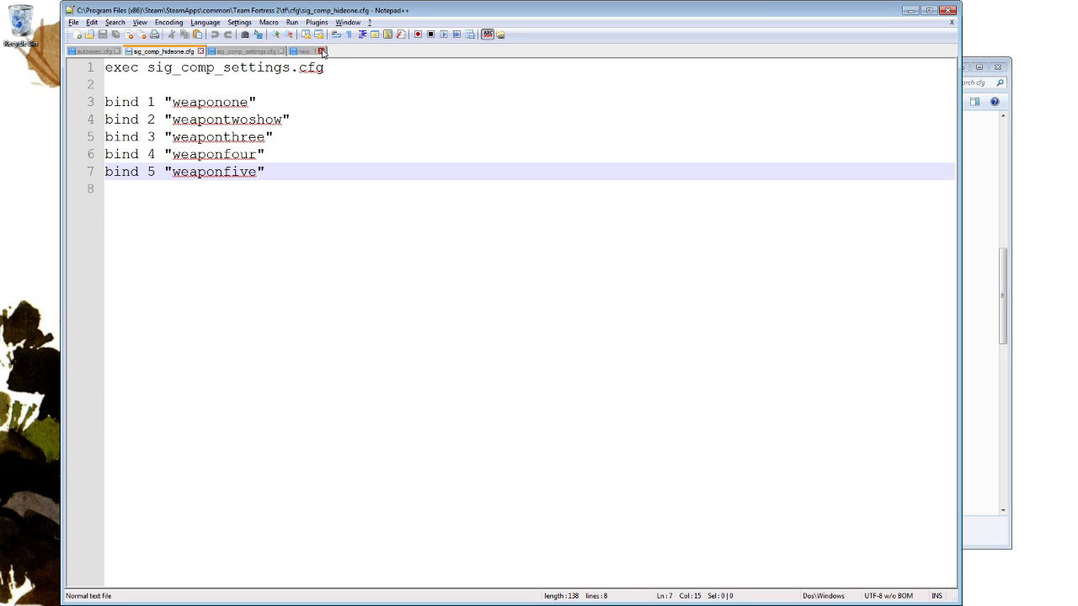
left_click(97, 52)
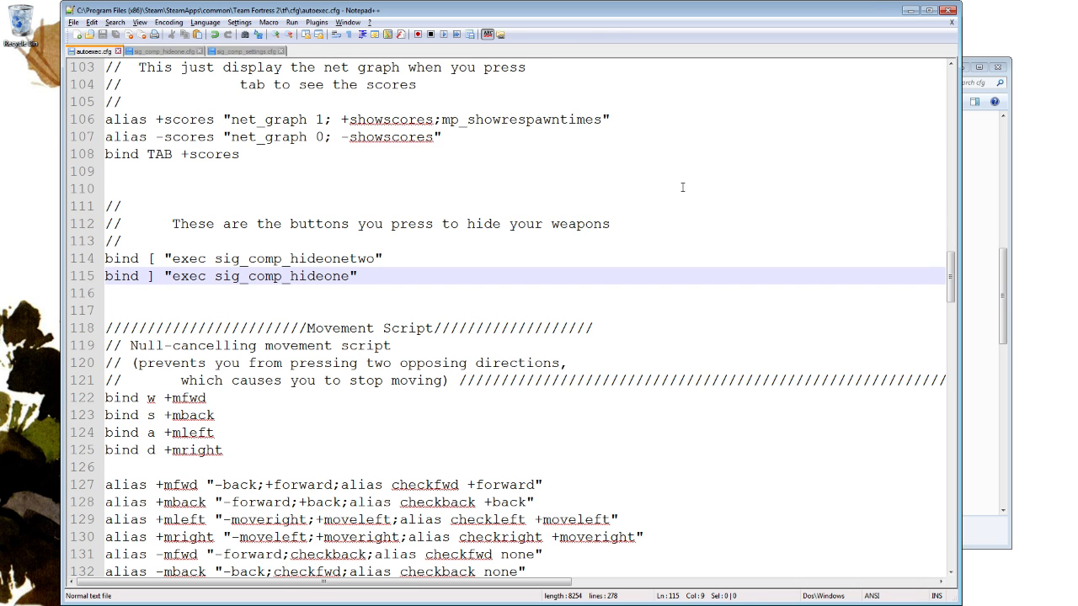
left_click(975, 82)
left_click(647, 297)
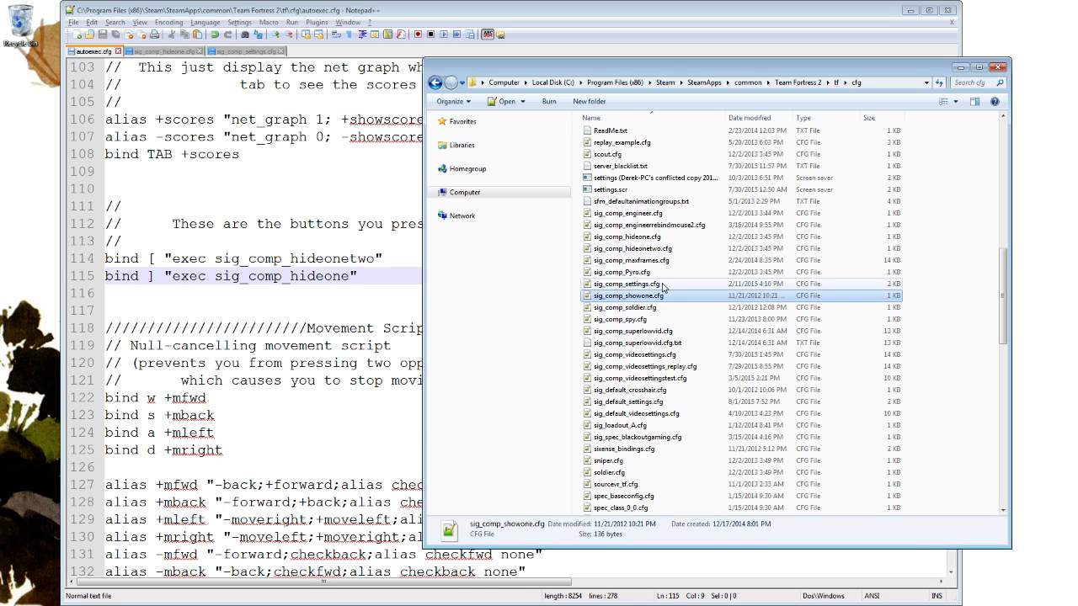
right_click(667, 251)
left_click(707, 270)
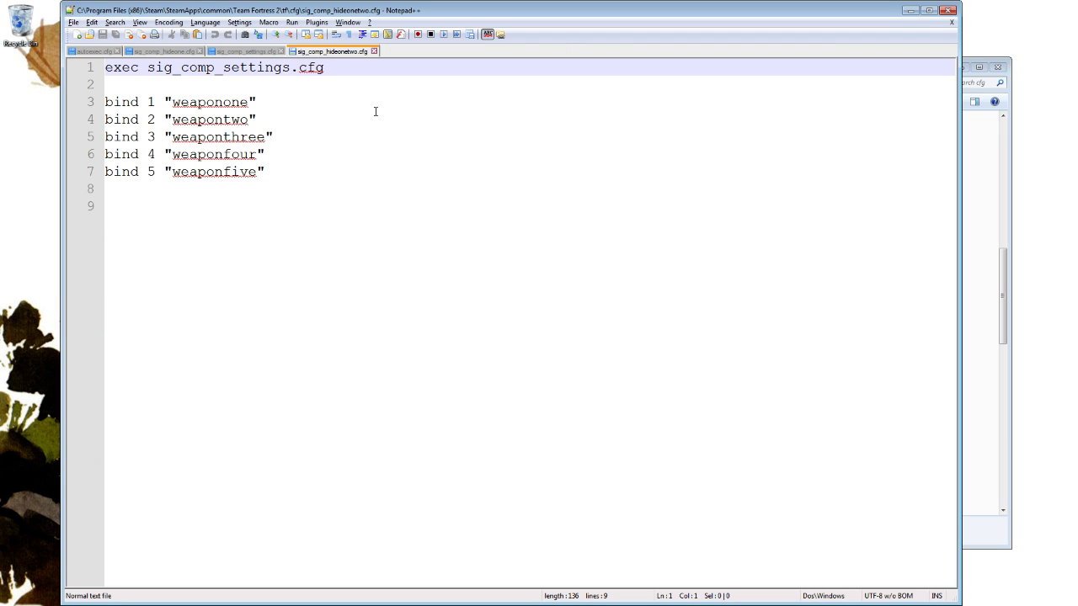
Examine the weaponone and weapontwo binds in sig_comp_hideonetwo.cfg and relate them to the [ bind in autoexec.cfg.
left_click(200, 102)
left_click(206, 119)
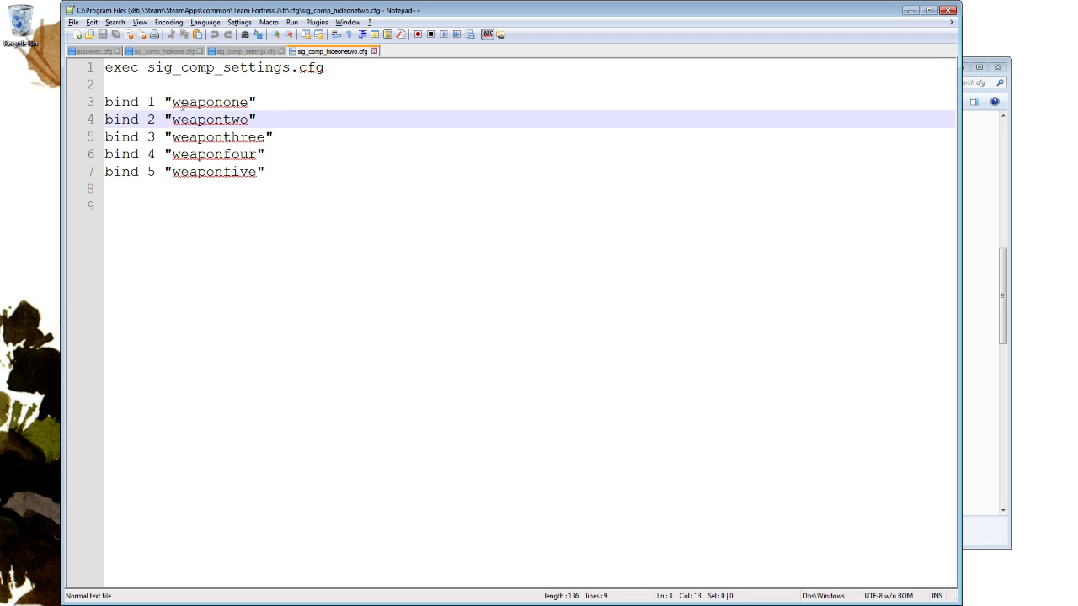
left_click_drag(165, 102, 278, 114)
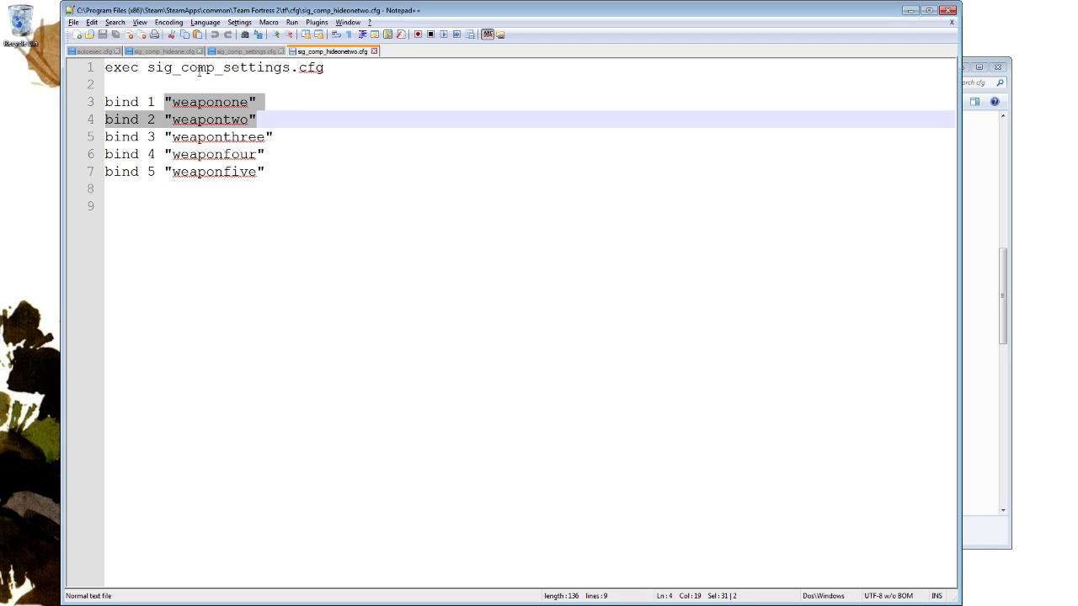
left_click(96, 52)
left_click(149, 259)
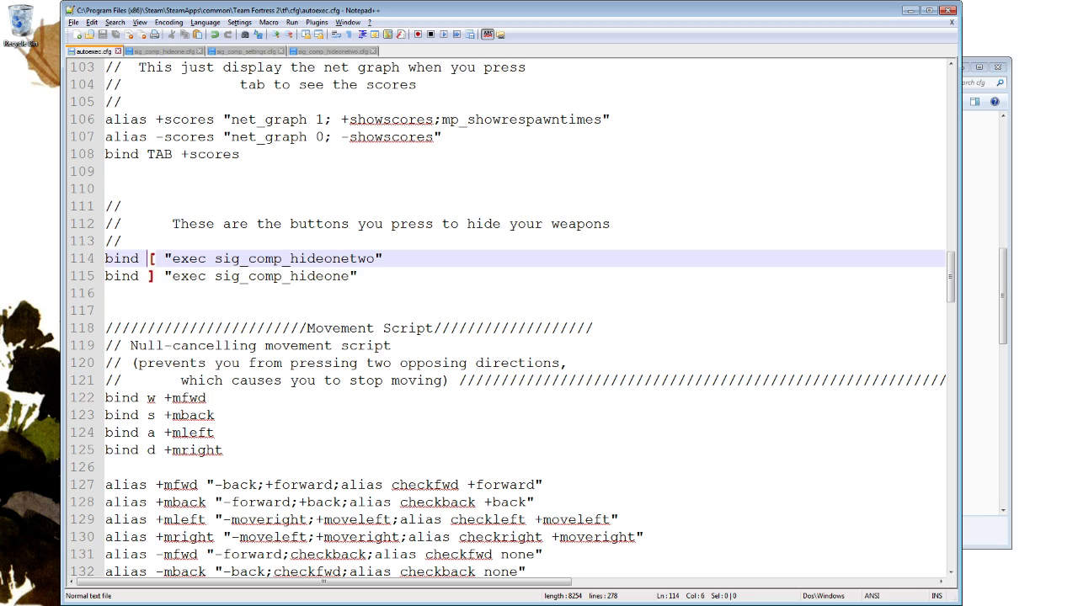
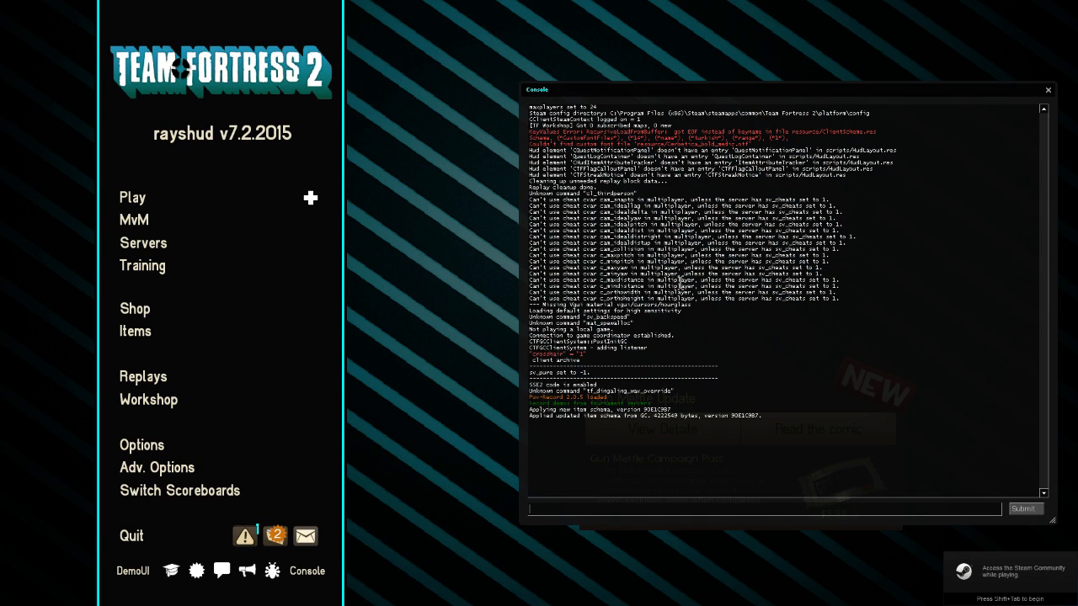
Highlight the startup output in the Team Fortress 2 developer console from the first error line to the end for review.
mouse_move(532, 149)
left_mouse_down()
mouse_move(642, 194)
mouse_move(849, 425)
mouse_move(588, 255)
mouse_move(532, 132)
left_mouse_up()
left_click(855, 424)
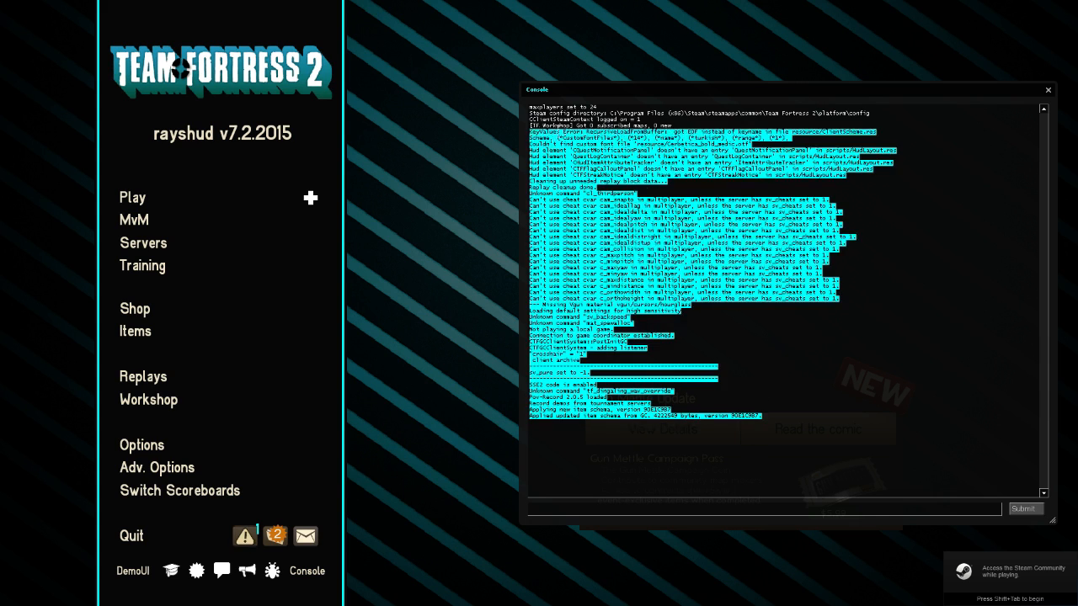
left_click(660, 191)
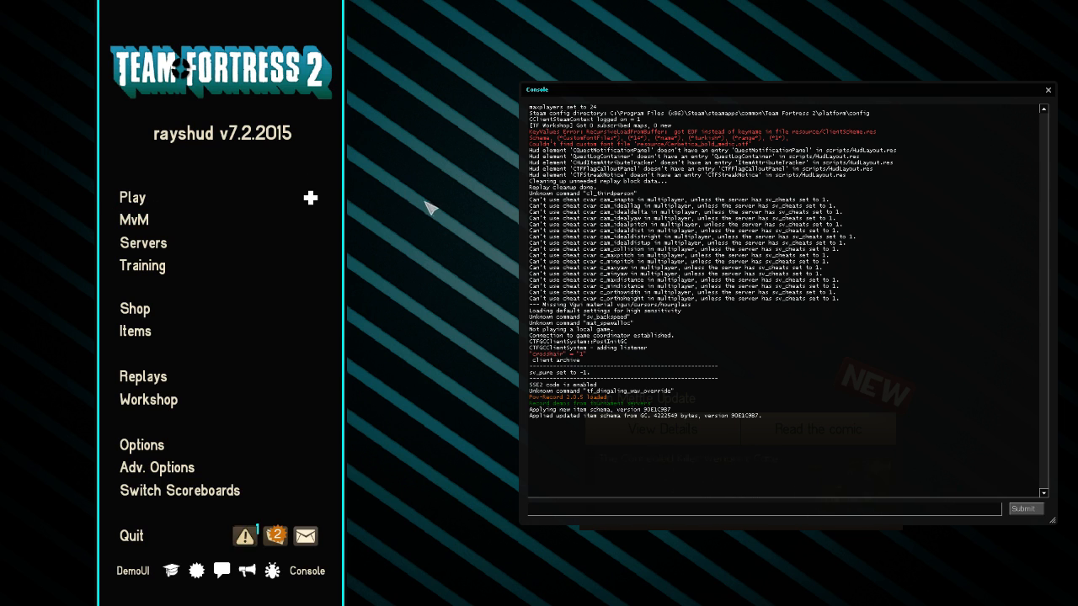
Open the server browser, refresh the favorite servers and sort them by player count.
left_click(135, 200)
left_click(705, 534)
left_click(145, 243)
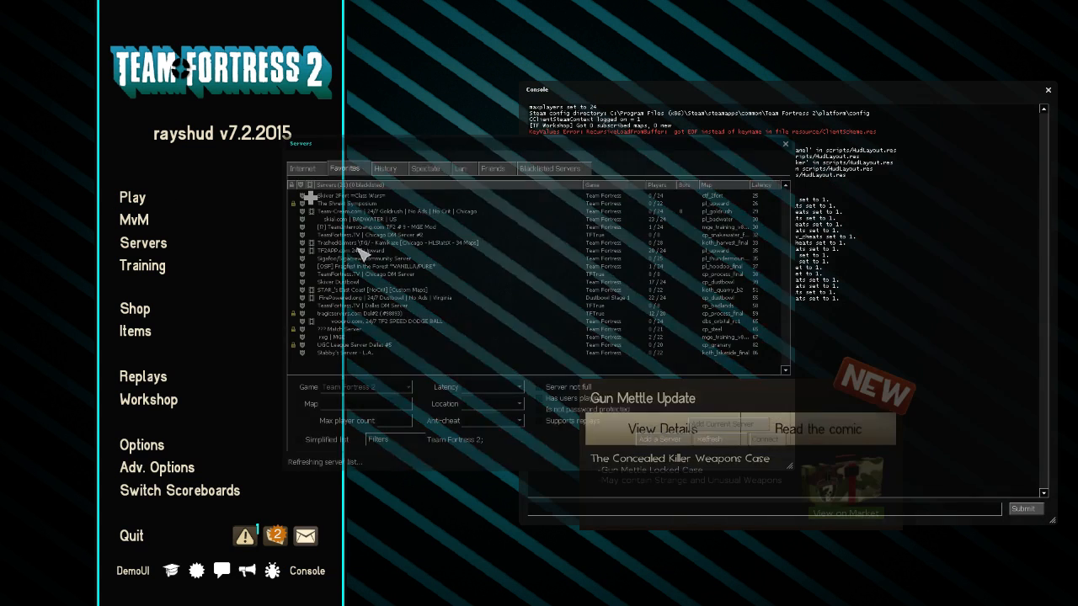
left_click(716, 441)
left_click(715, 442)
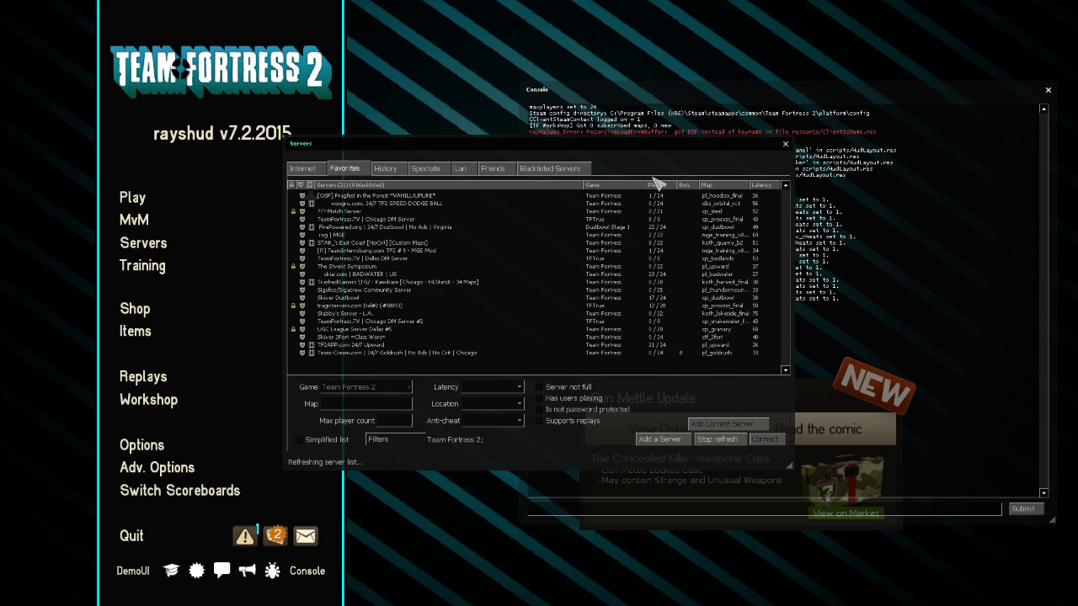
left_click(656, 183)
left_click(659, 184)
left_click(664, 186)
left_click(674, 232)
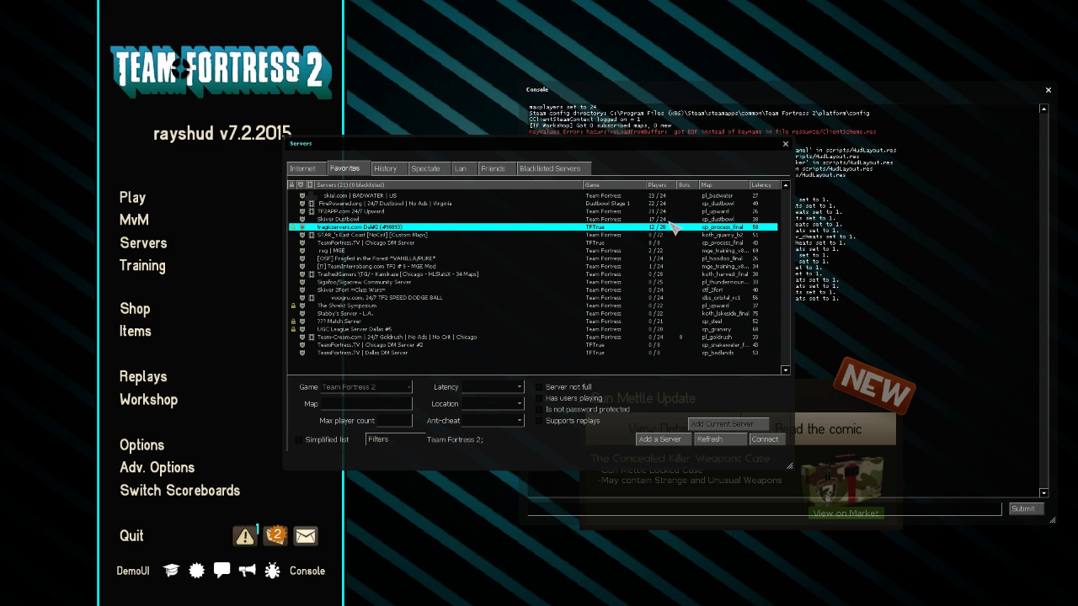
double_click(674, 233)
left_click(582, 336)
key("Escape")
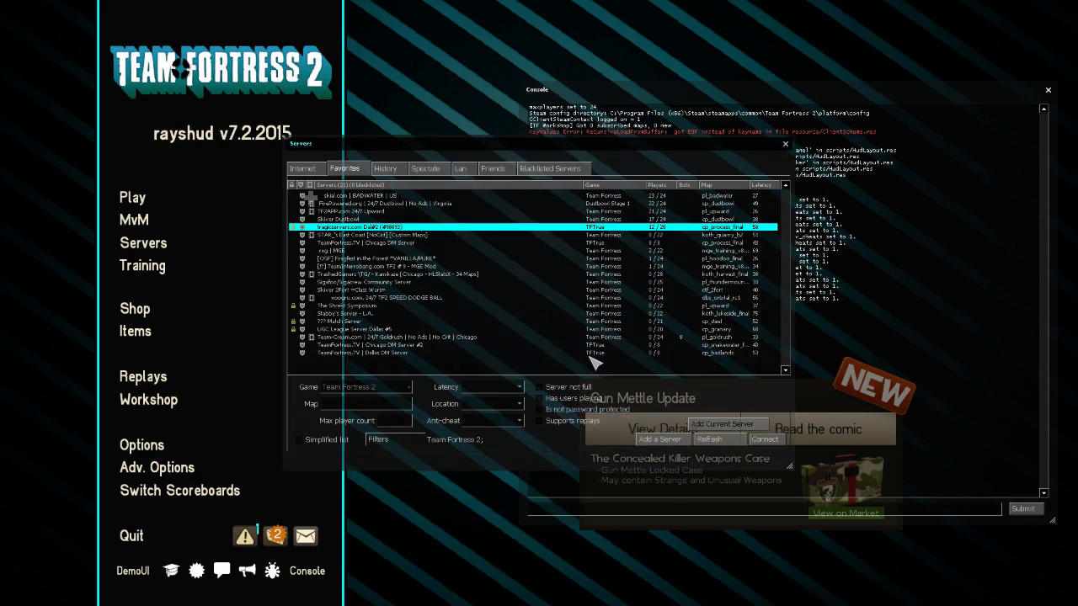
Join the Skiver Dustbowl server and, while it loads, highlight the [ key of the hideonetwo bind in autoexec.cfg in Notepad++.
left_click(432, 221)
double_click(432, 219)
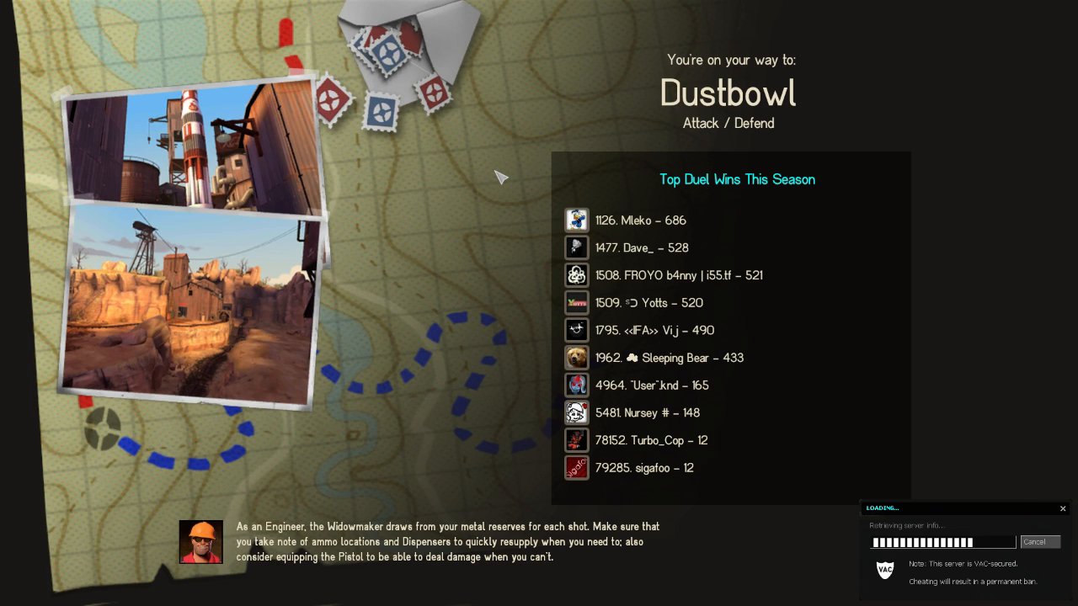
key("alt+Tab")
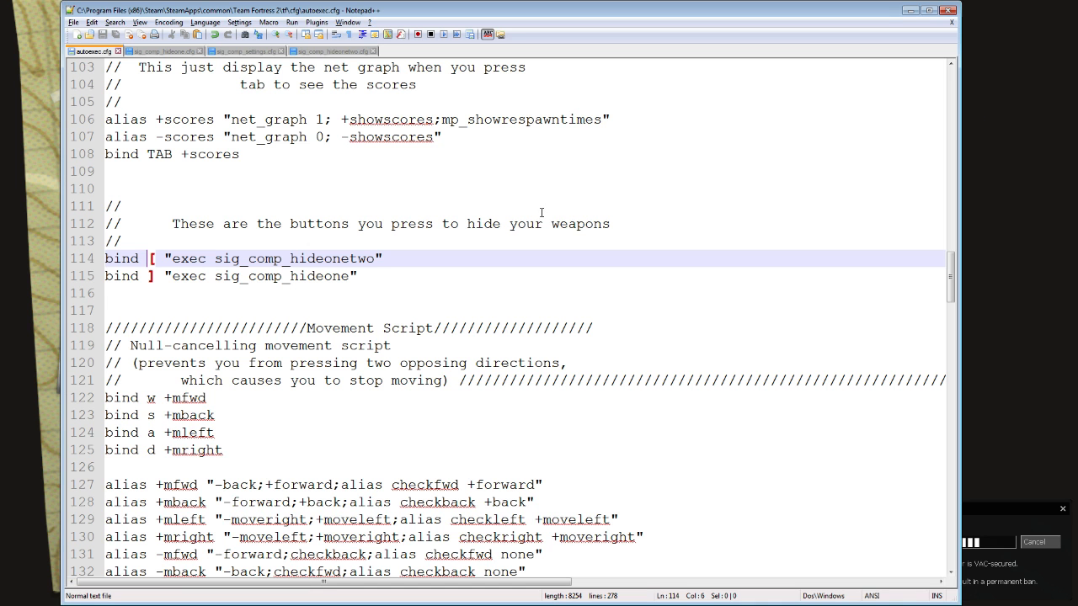
key("shift+Left")
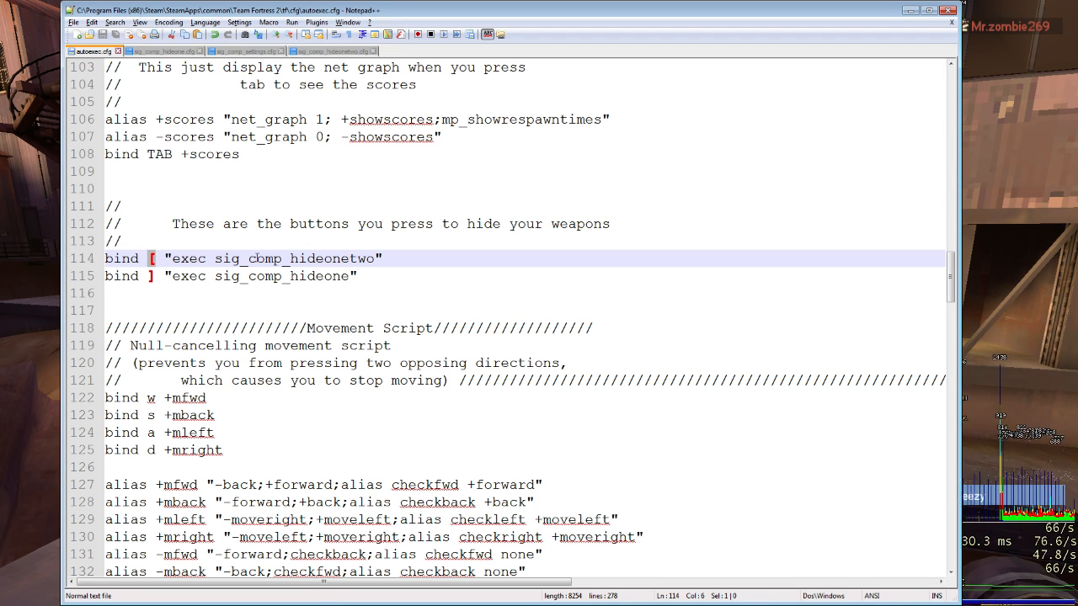
Return to Team Fortress 2 and spawn on the Dustbowl map as Scout.
key("alt+Tab")
left_click(547, 440)
key("3")
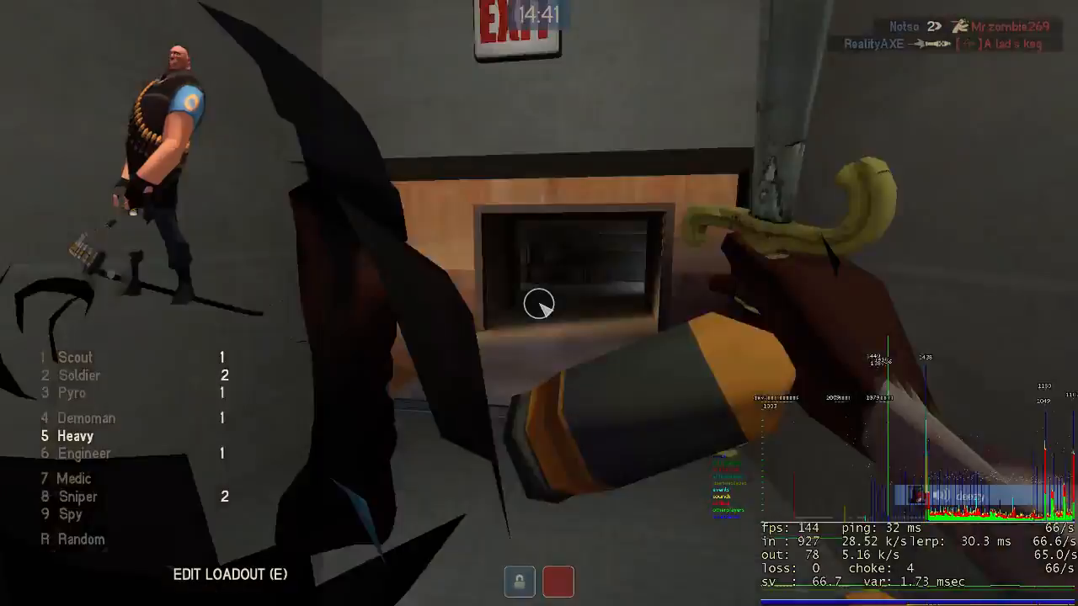
key("1")
key("w")
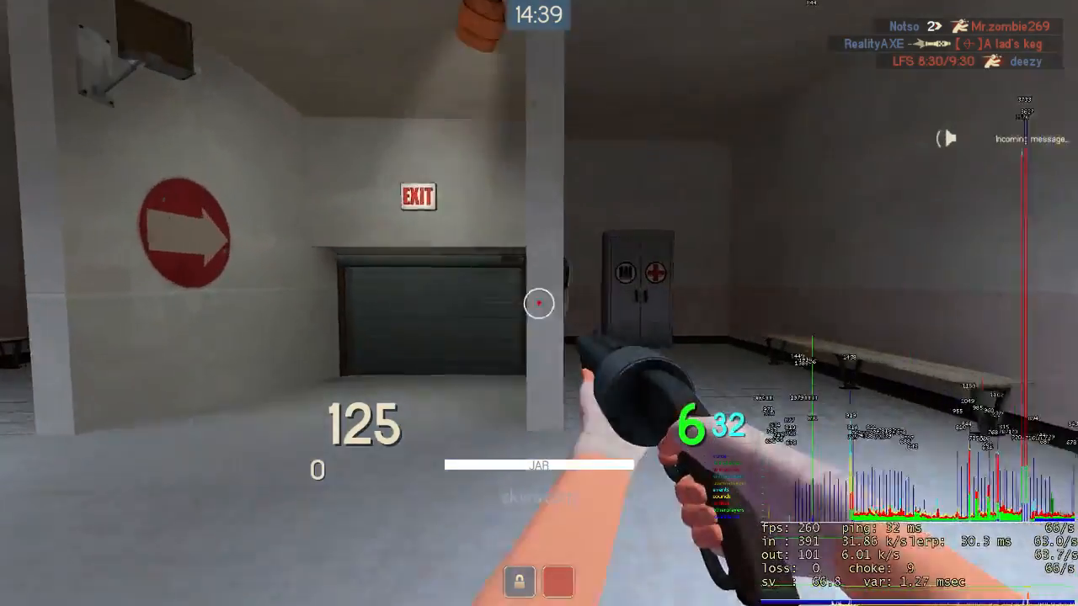
Move around the spawn room and fire the primary weapon to show its default viewmodel and crosshair.
key("a")
key("d")
key("a")
key("d")
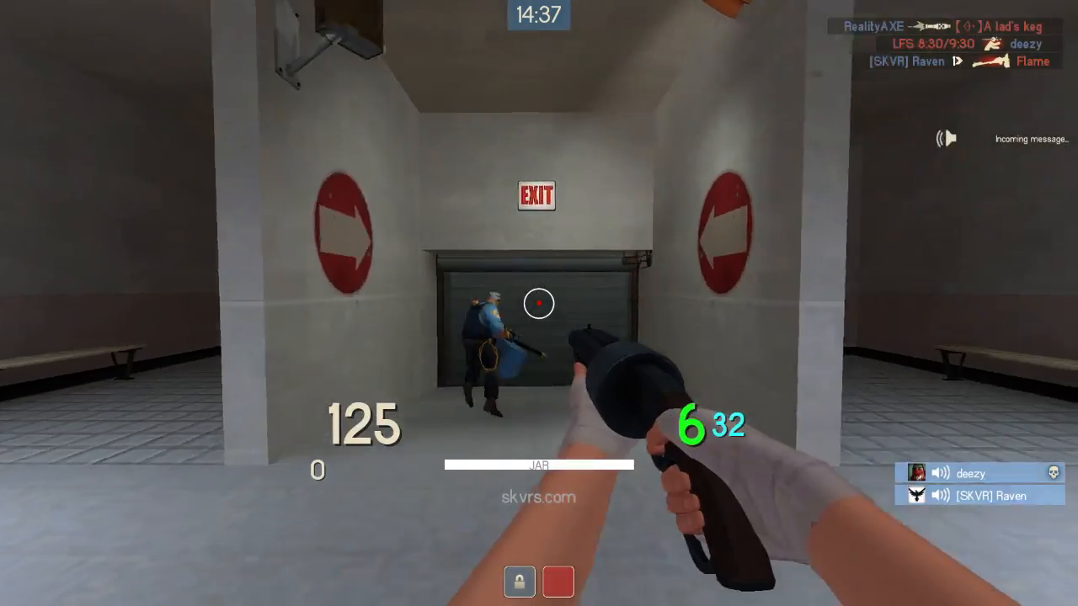
key("a")
key("d")
left_click(539, 303)
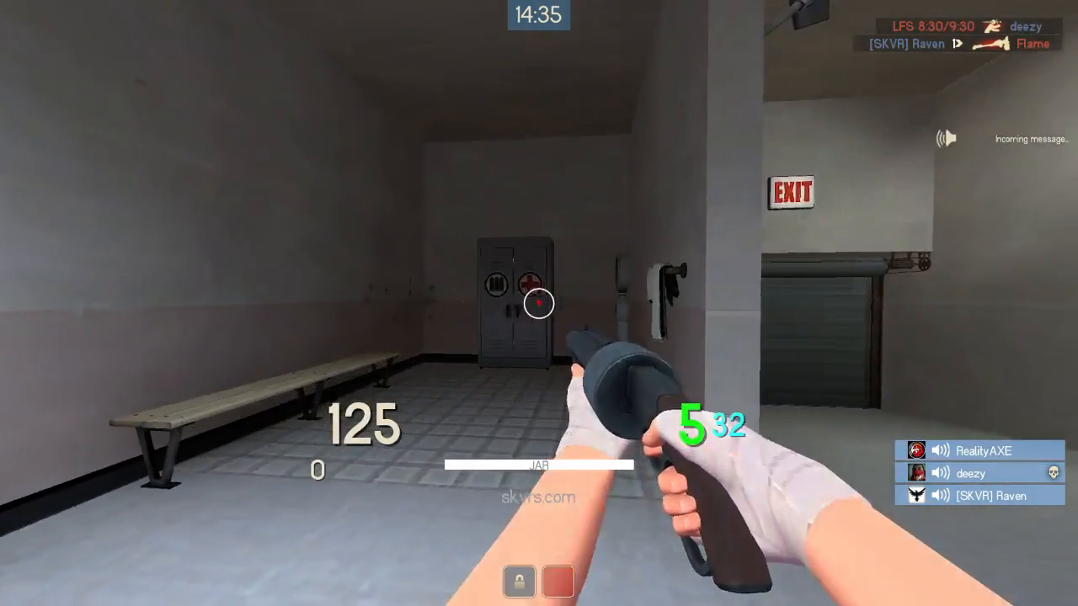
left_click(539, 304)
key("s")
key("d")
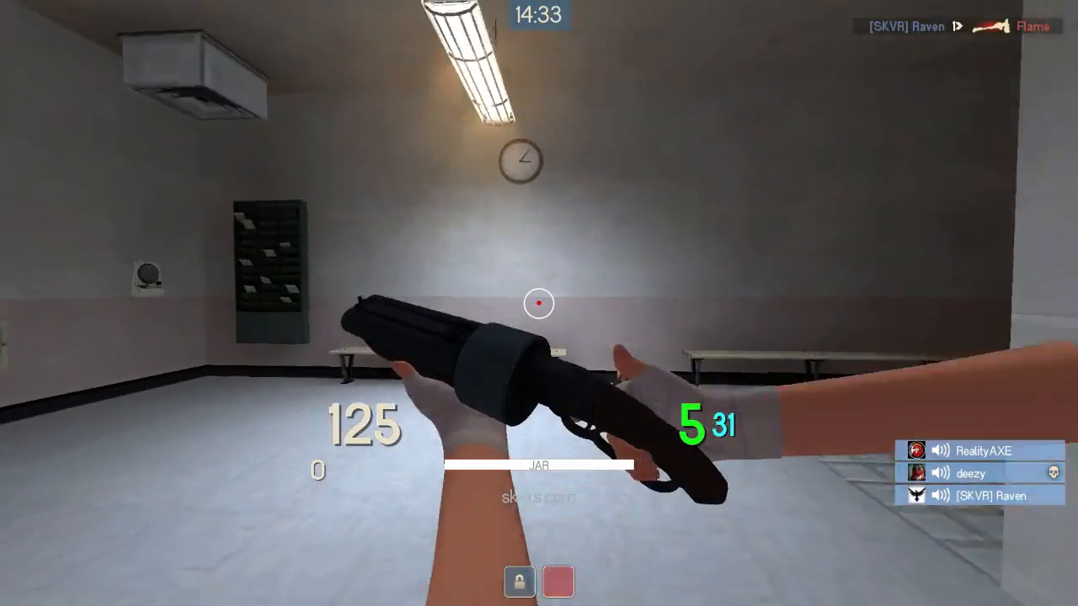
key("w")
key("a")
Recheck the [ bind in autoexec.cfg in Notepad++ and return to the game to examine the secondary weapon's viewmodel and crosshair.
key("alt+Tab")
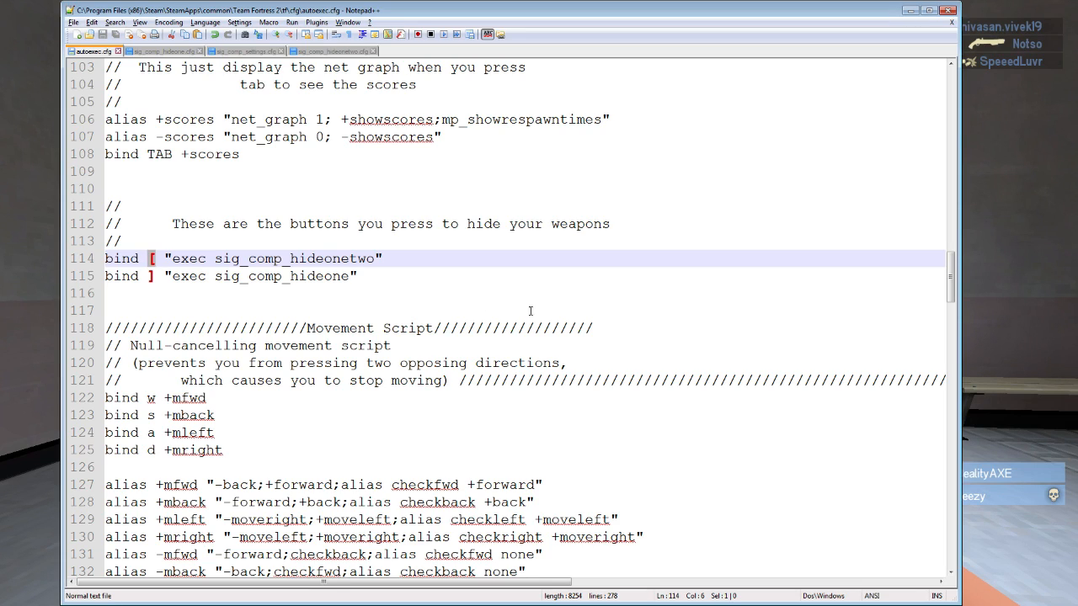
left_click(152, 262)
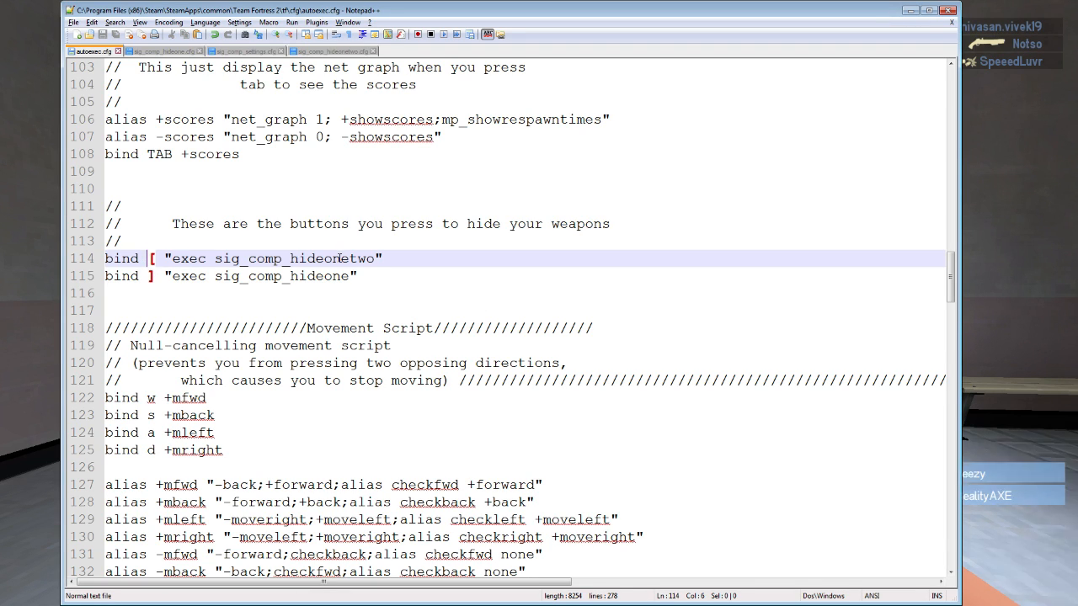
key("alt+Tab")
key("2")
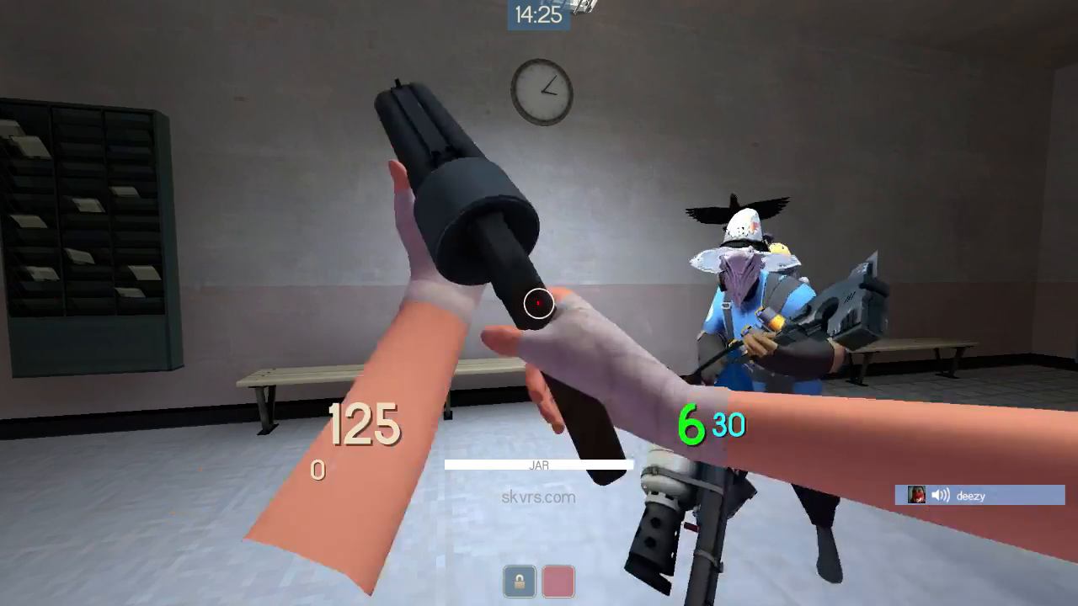
key("2")
key("w")
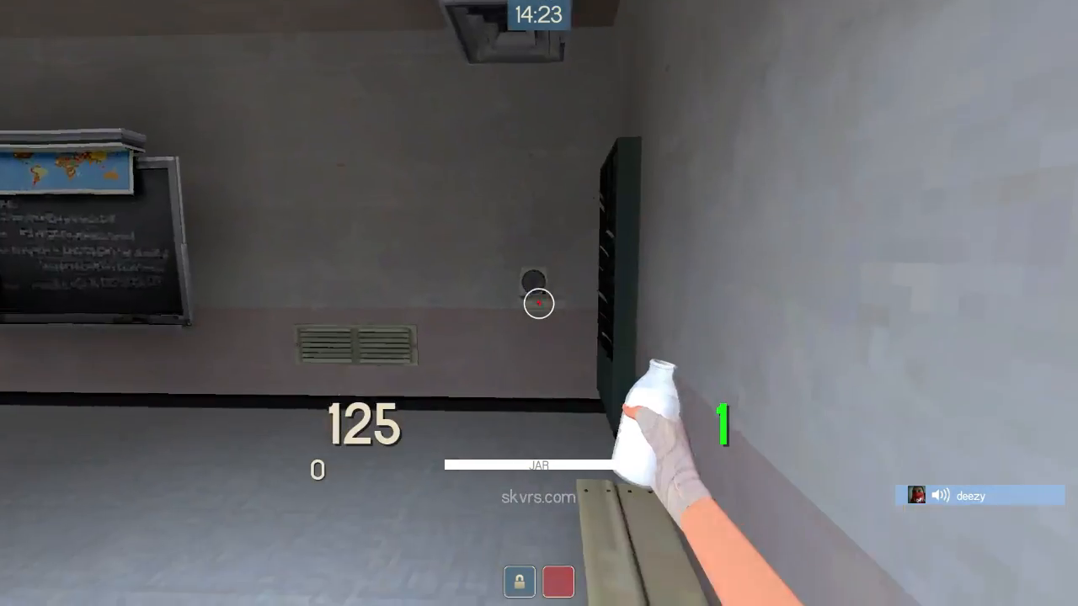
key("w")
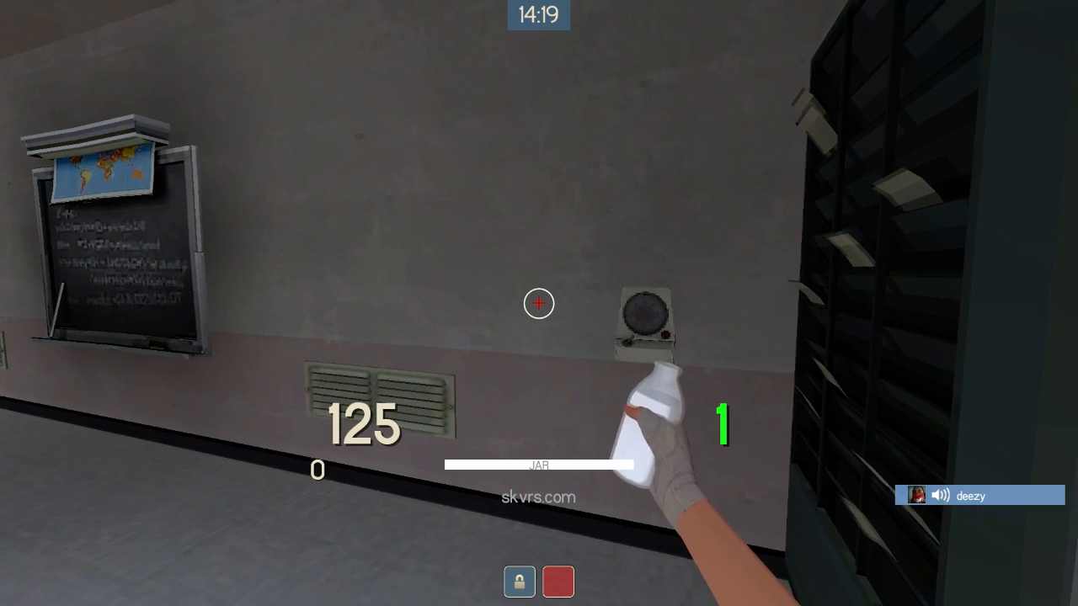
Examine the crosshair7 value of the CrosshairGreen alias in sig_comp_settings.cfg in Notepad++, highlighting its name.
key("alt+Tab")
left_click(192, 52)
left_click(241, 52)
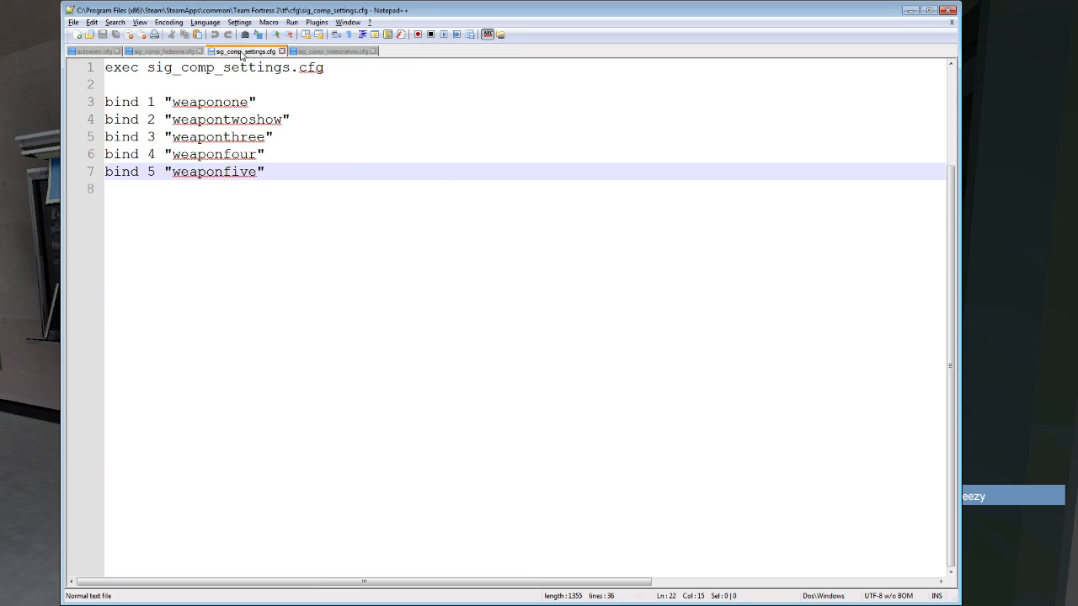
scroll(375, 151, "up", 3)
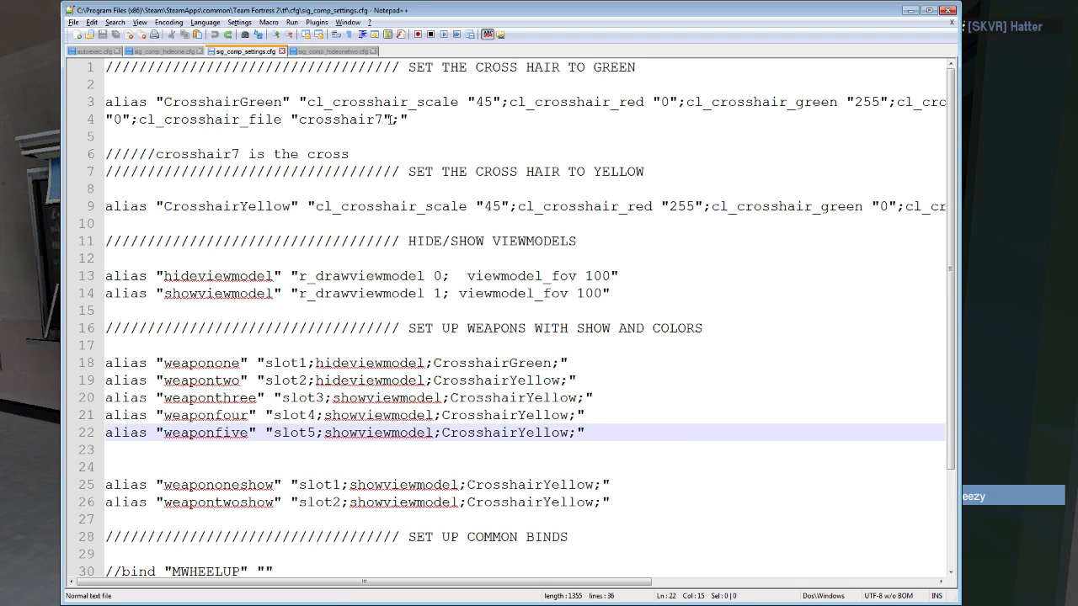
double_click(389, 119)
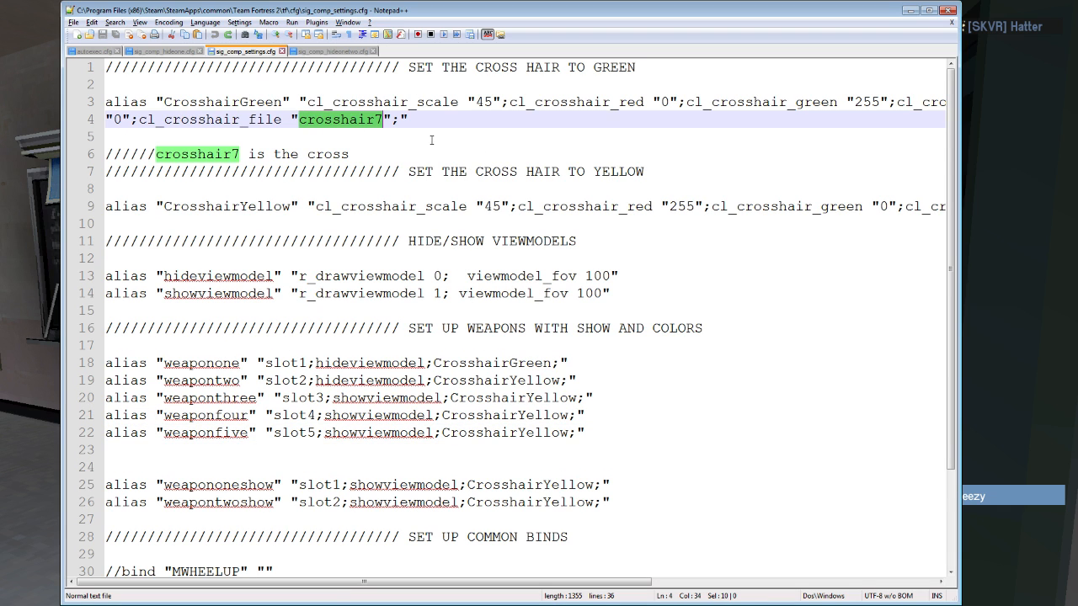
double_click(325, 154)
double_click(356, 120)
left_click(94, 52)
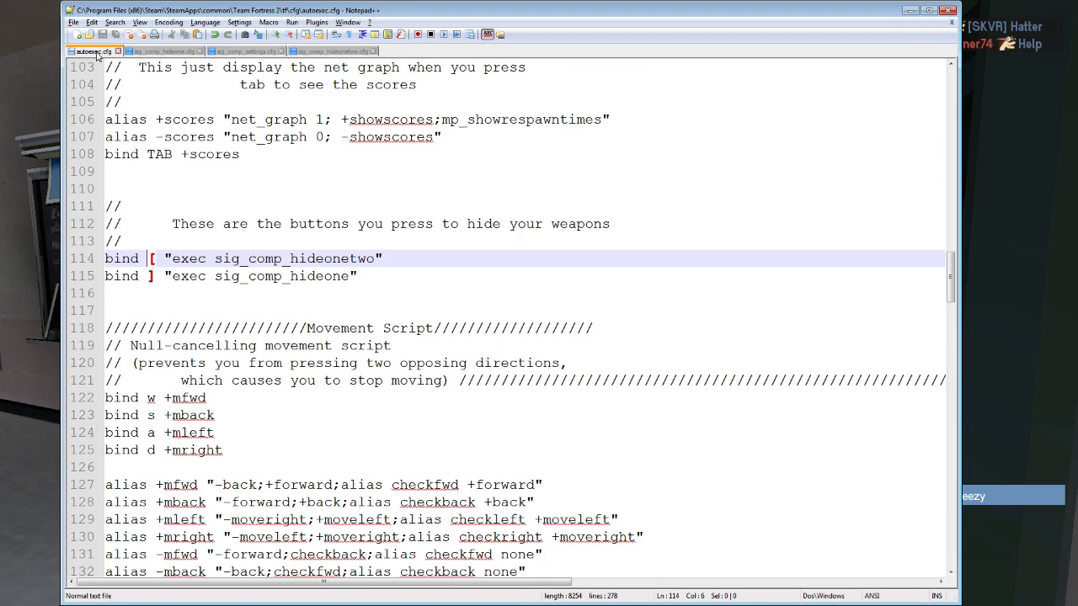
left_click(332, 52)
left_click(248, 52)
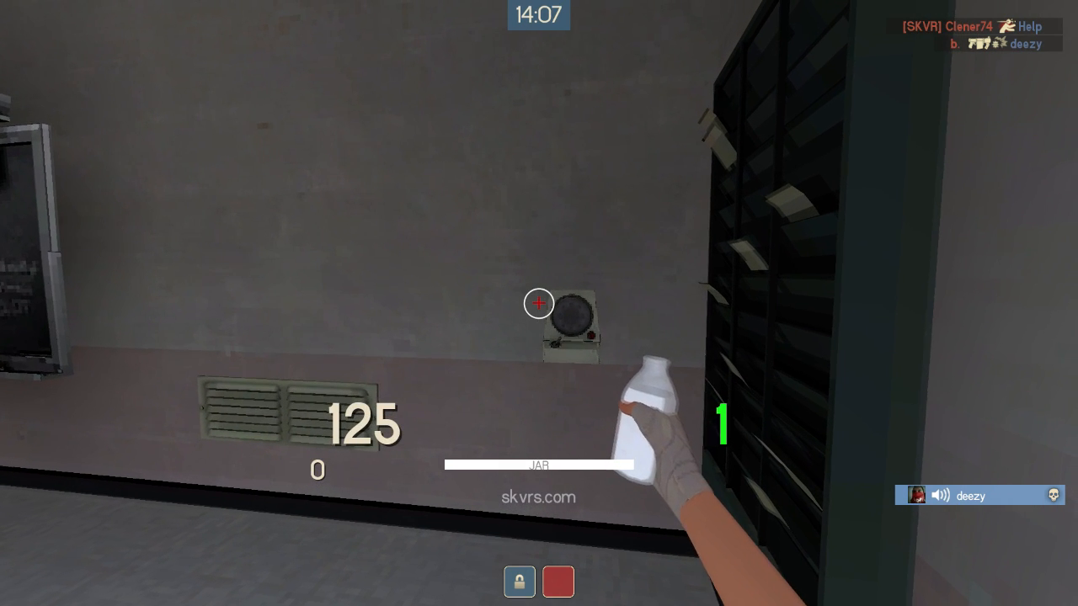
Check the bind 1 line in sig_comp_hideone.cfg and test it in the game by firing the primary weapon.
key("alt+Tab")
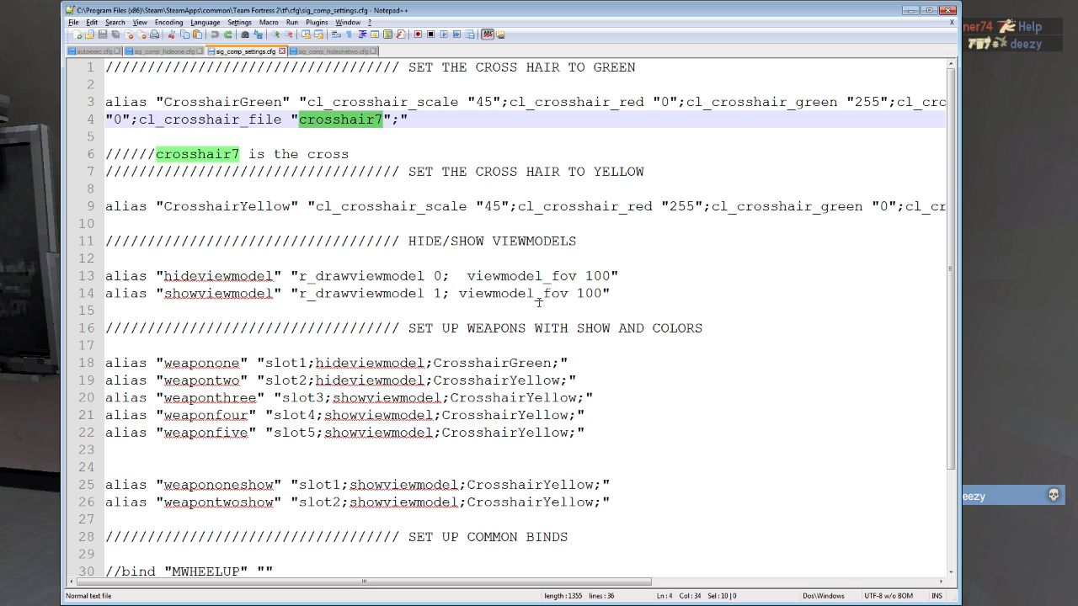
left_click(172, 51)
double_click(154, 102)
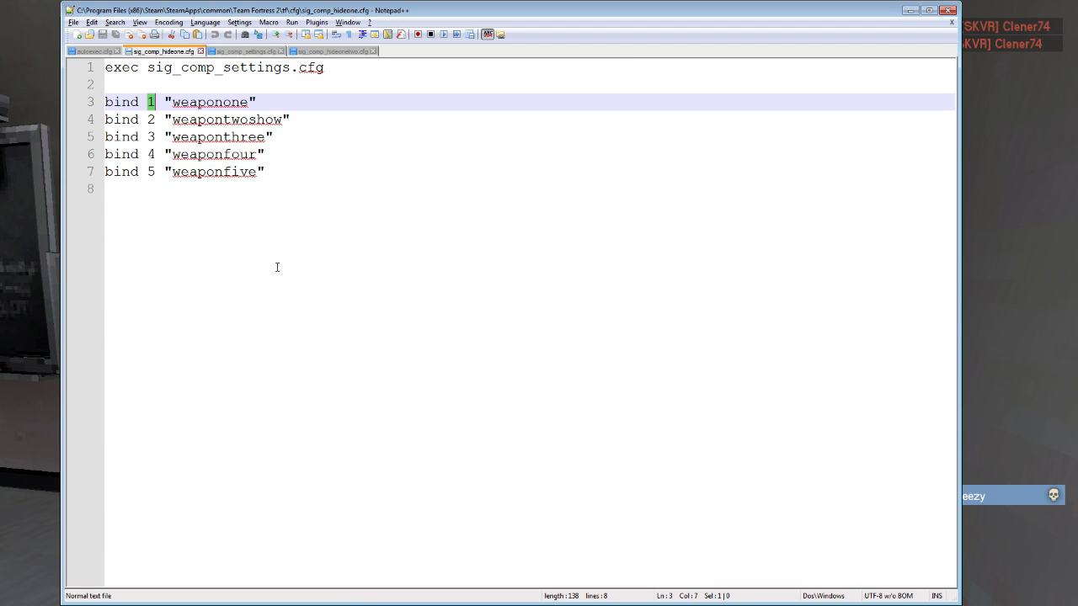
key("alt+Tab")
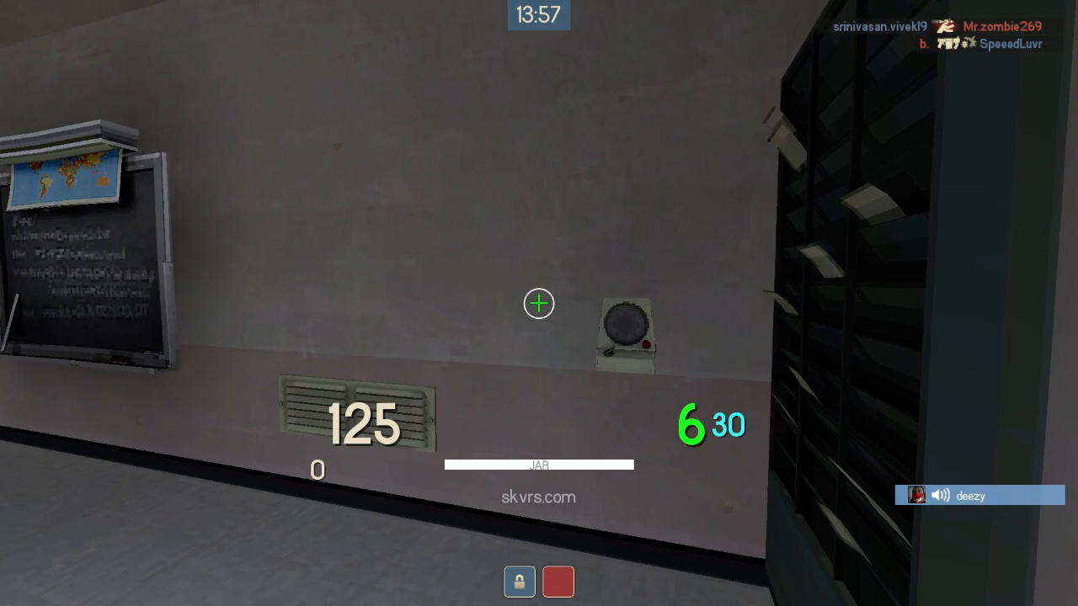
left_click(539, 303)
left_click(538, 303)
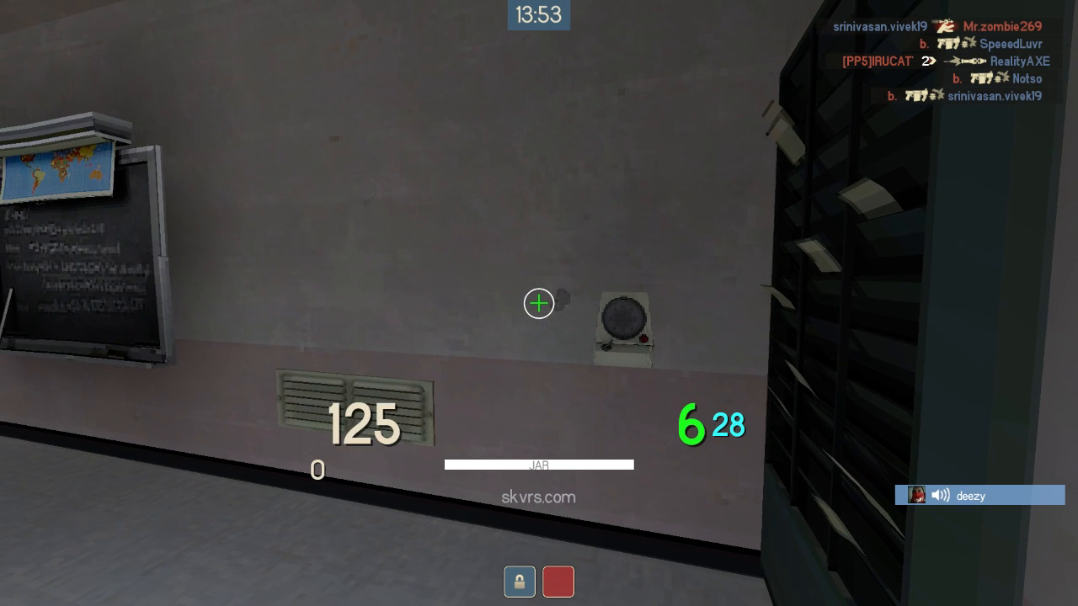
Switch repeatedly between the melee and primary weapons to compare their viewmodels and crosshair colors.
key("3")
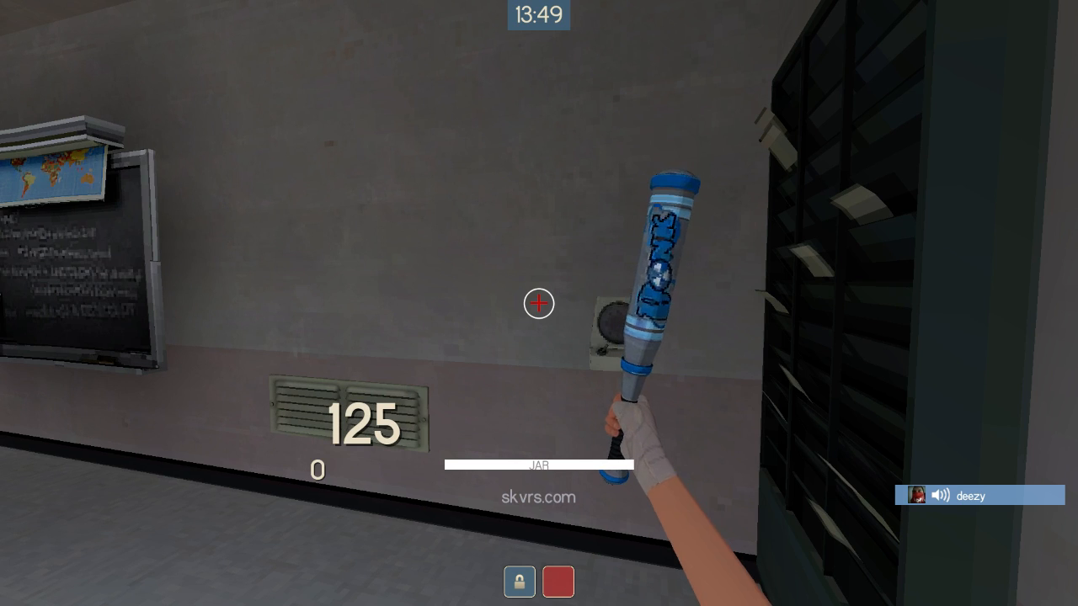
key("1")
key("3")
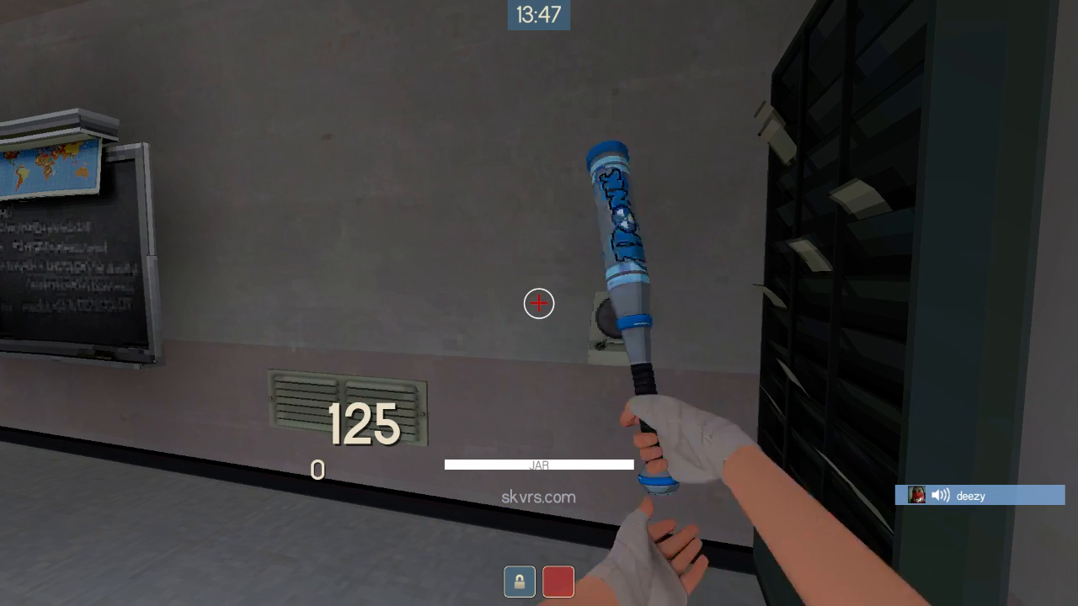
key("1")
key("3")
key("1")
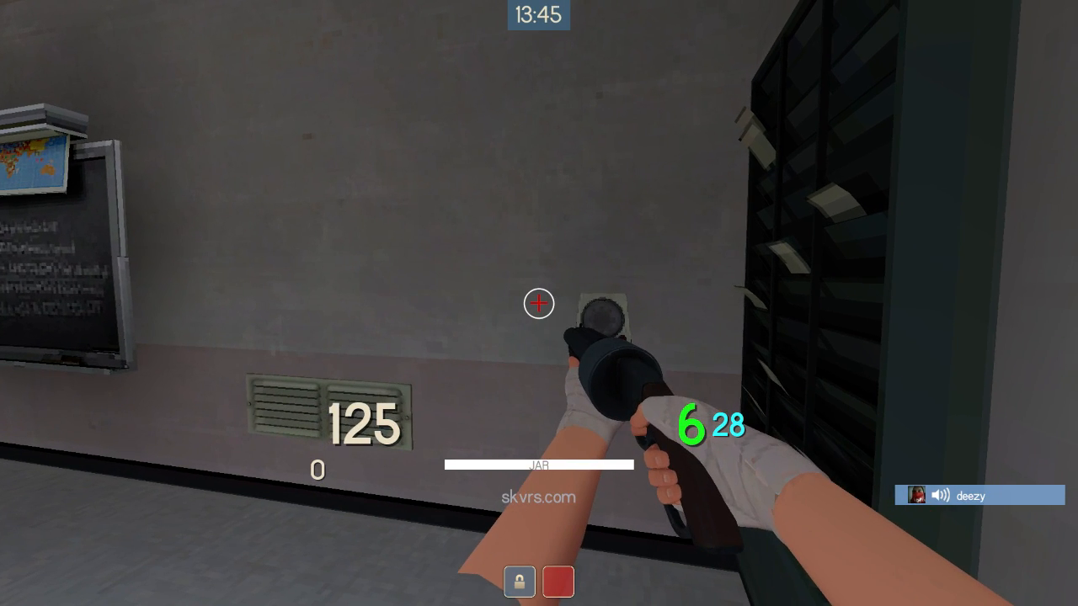
Vote No in the server's kick-player poll.
key("f")
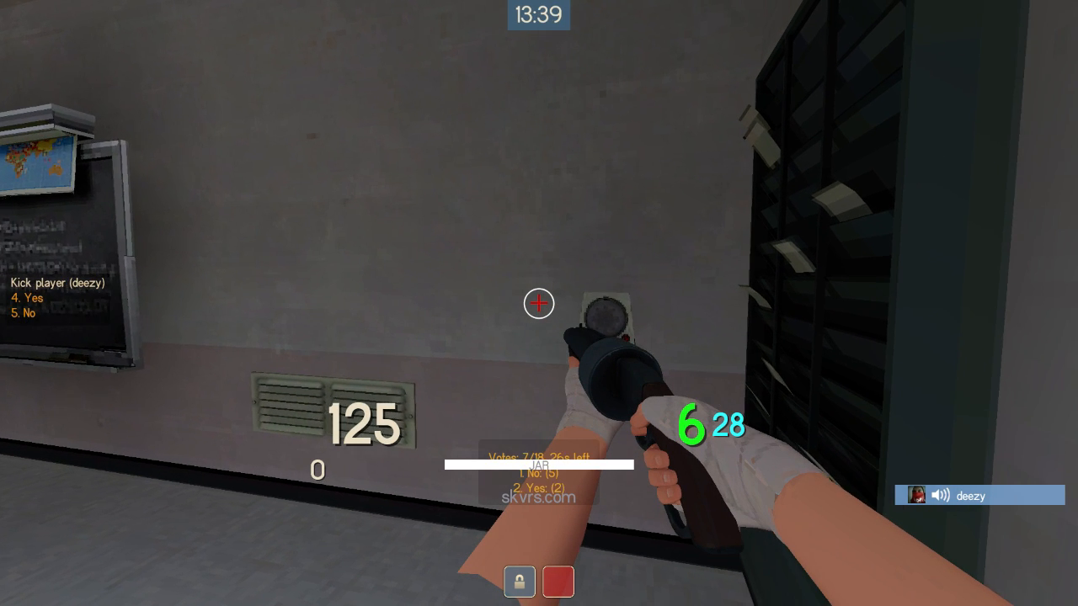
key("5")
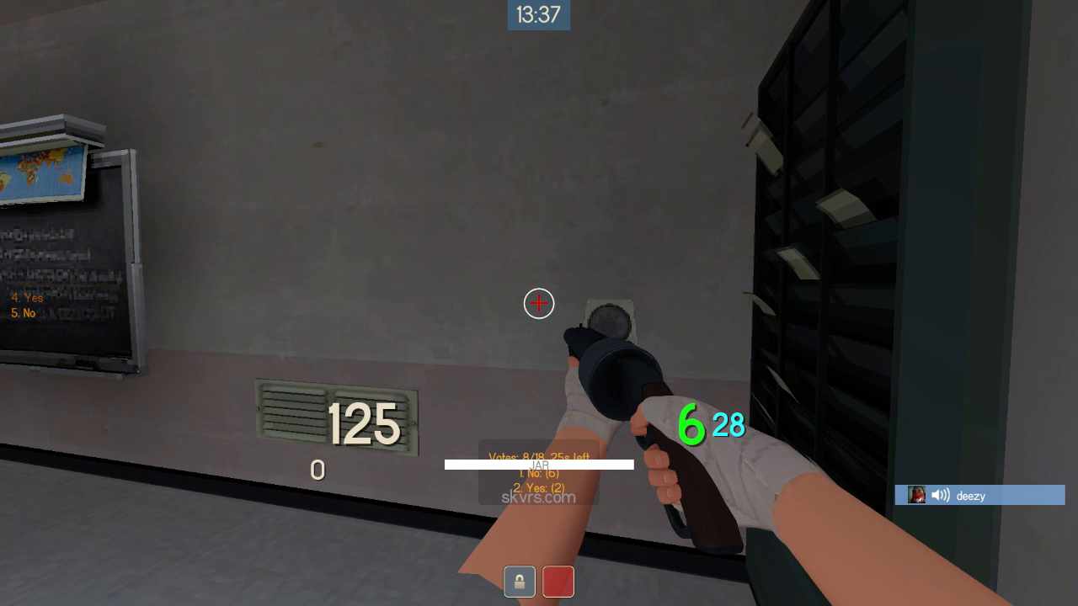
key("f")
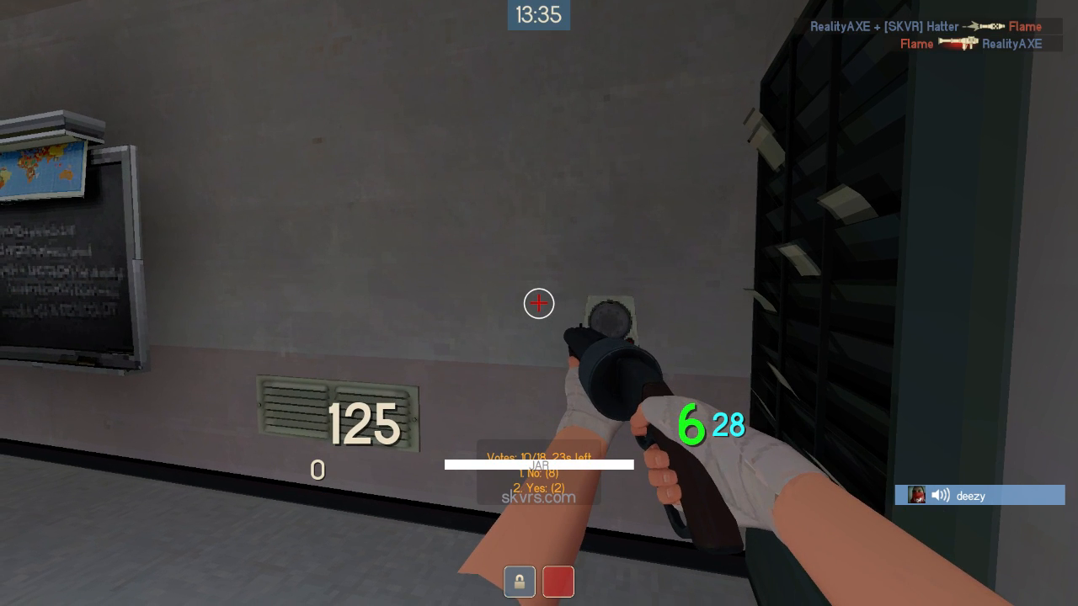
Switch from the primary to the secondary weapon to examine the hideonetwo behavior.
key("1")
key("2")
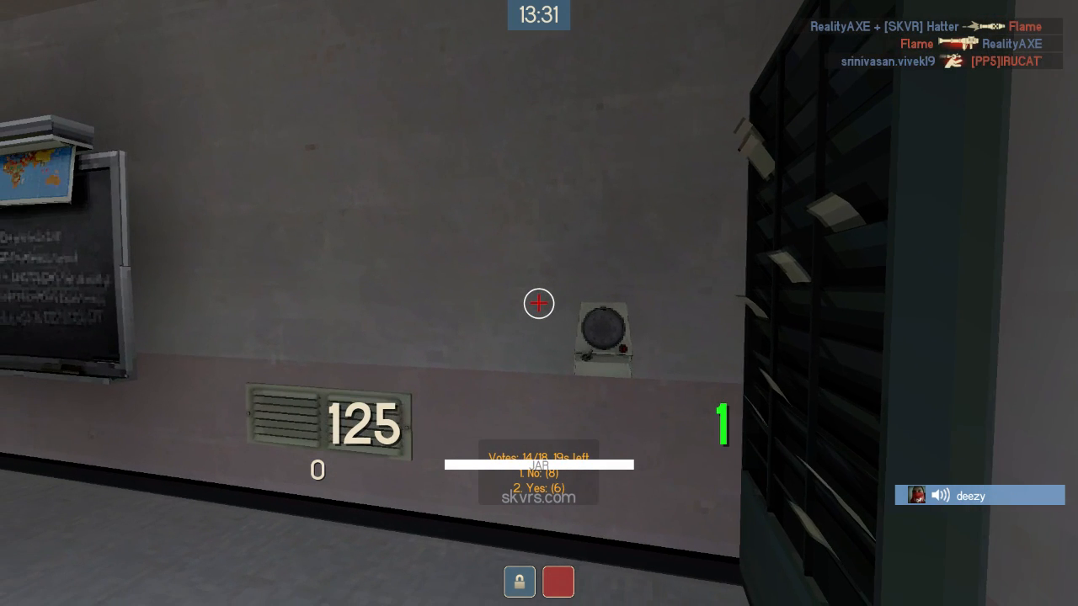
Alternate repeatedly between the primary and secondary weapons to compare their viewmodels and crosshair colors.
key("1")
key("2")
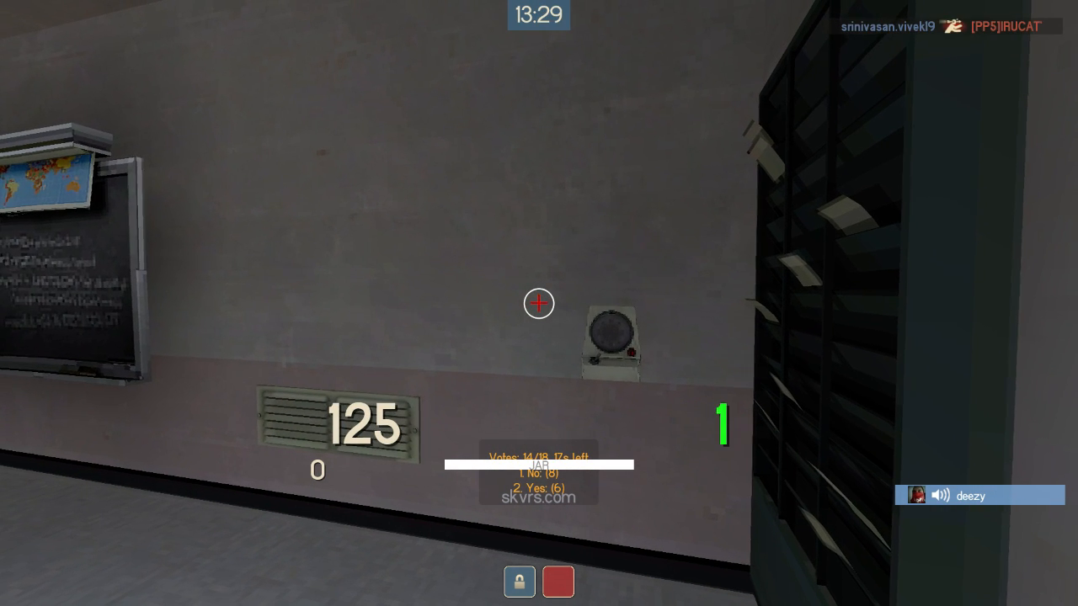
key("1")
key("2")
key("1")
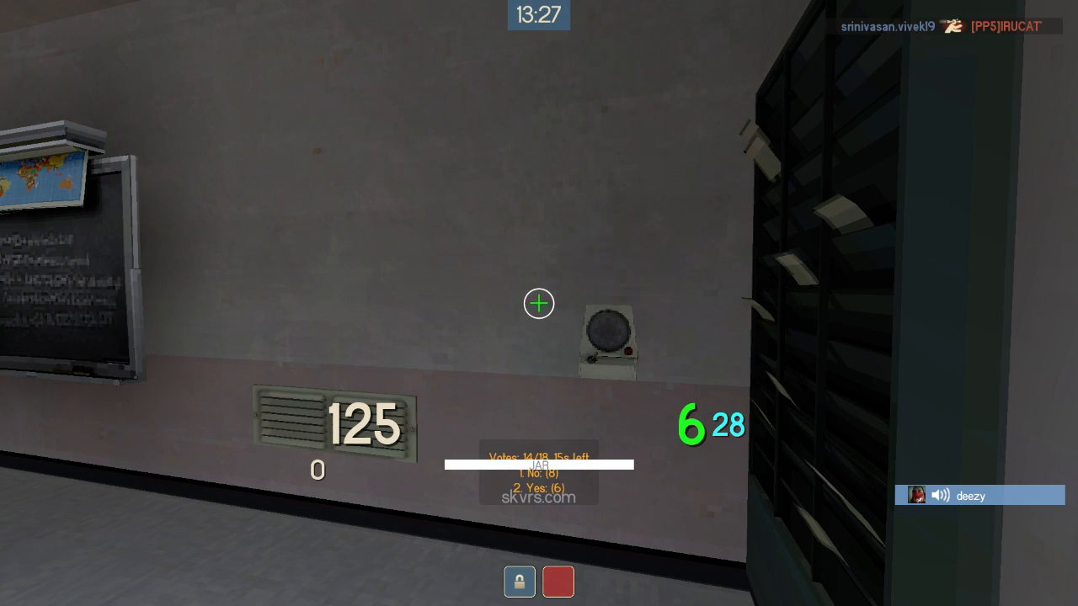
key("2")
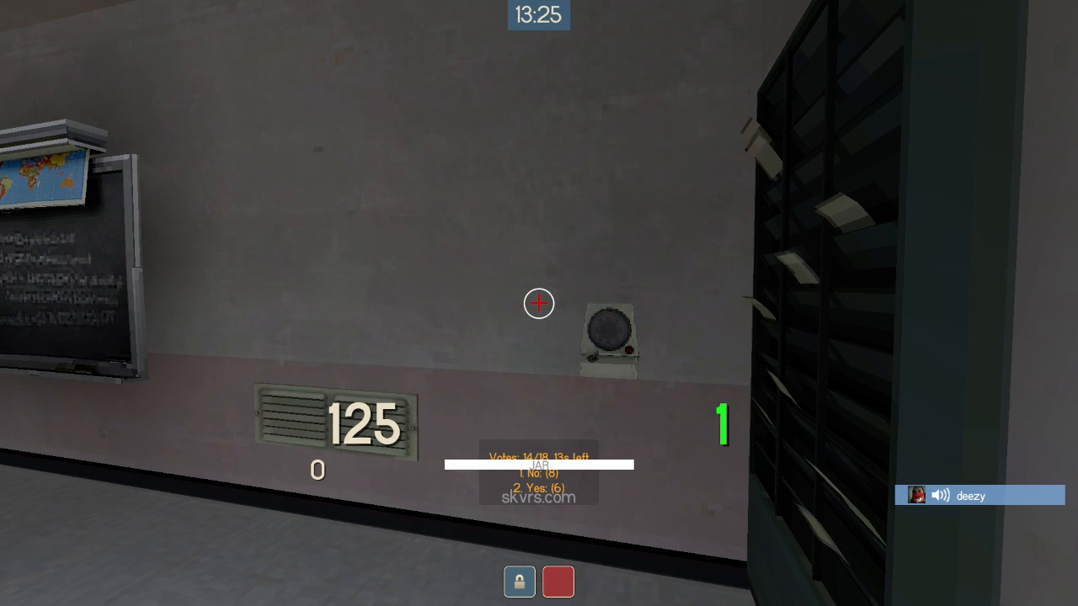
key("1")
key("2")
Cycle between the melee bat and the other weapons to compare which viewmodels are drawn.
key("3")
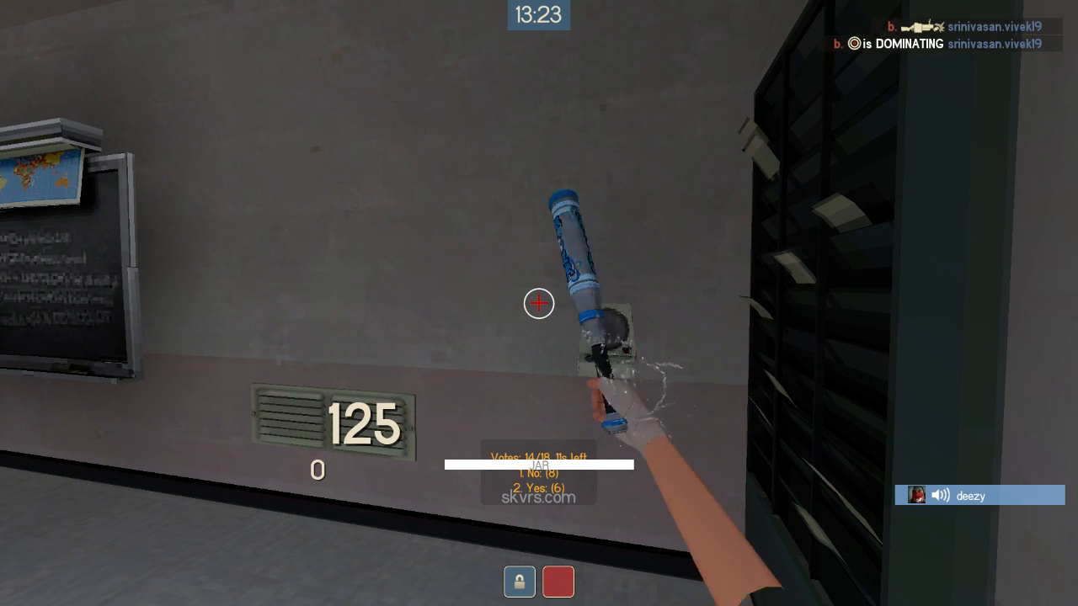
key("2")
key("3")
key("2")
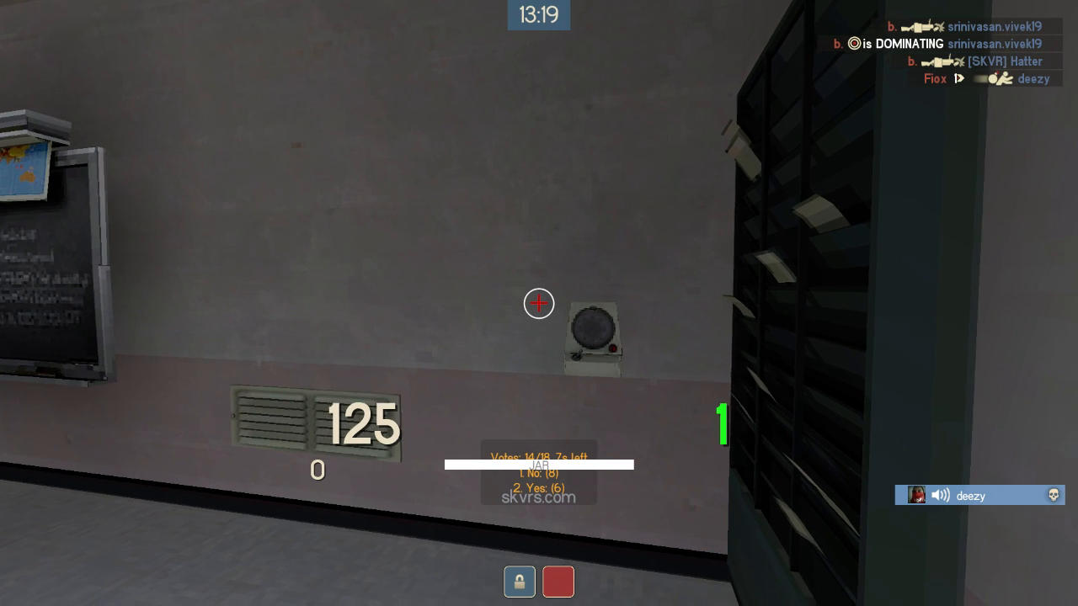
key("1")
key("2")
key("3")
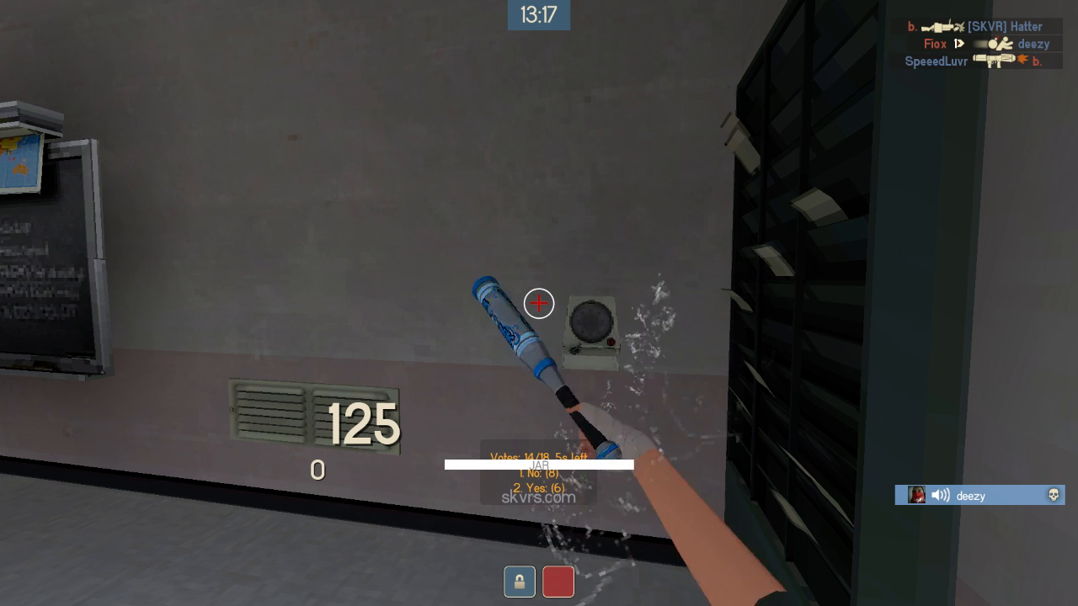
key("2")
Check autoexec.cfg in Notepad++, then return to the game and test the hiding bind with the primary and melee slots.
left_click(539, 303)
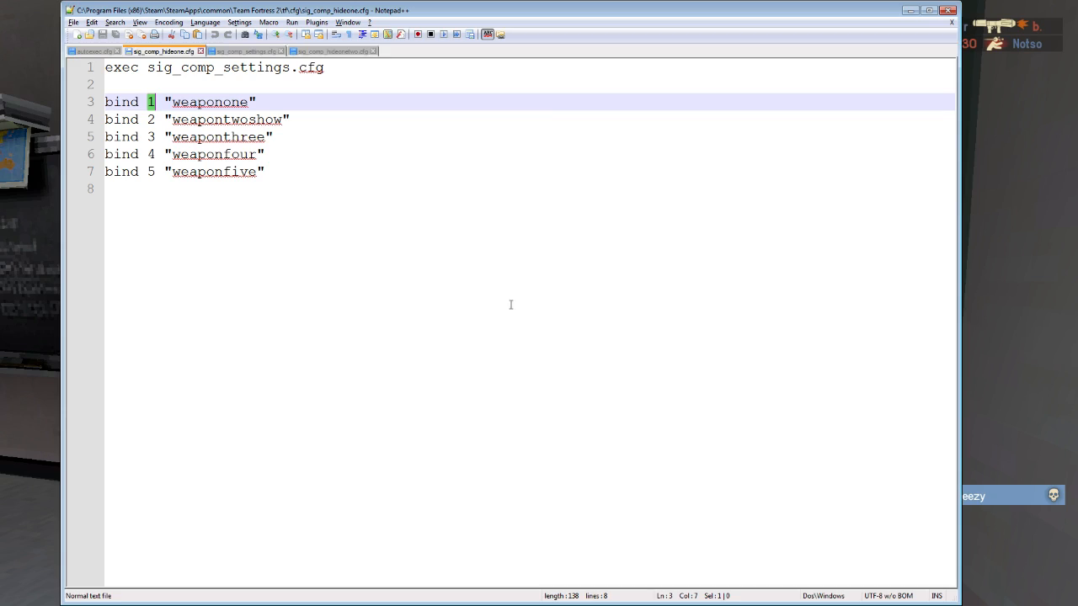
left_click(87, 51)
key("Down")
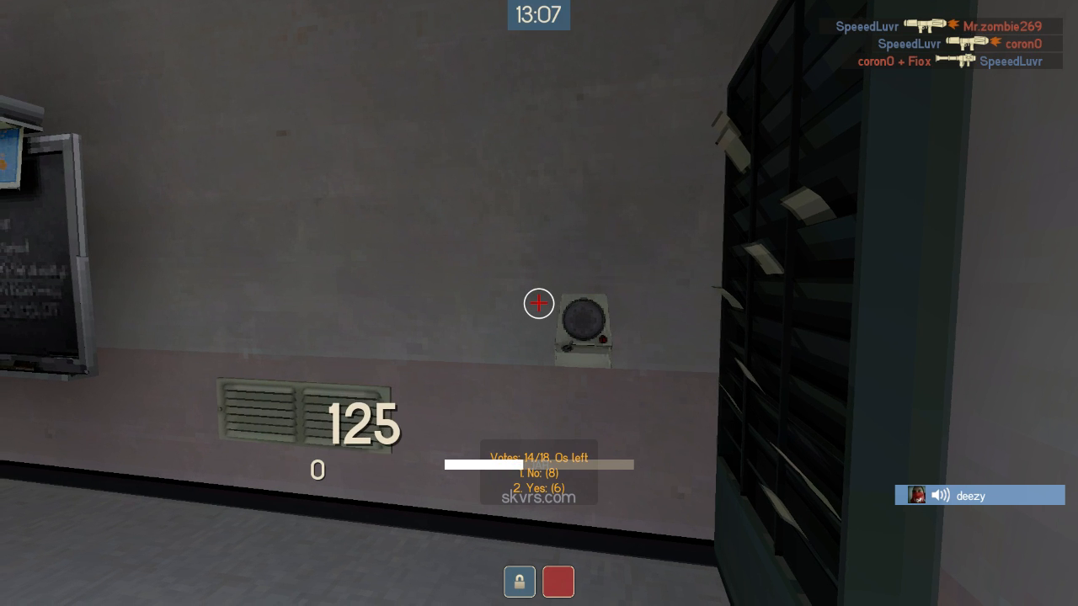
key("1")
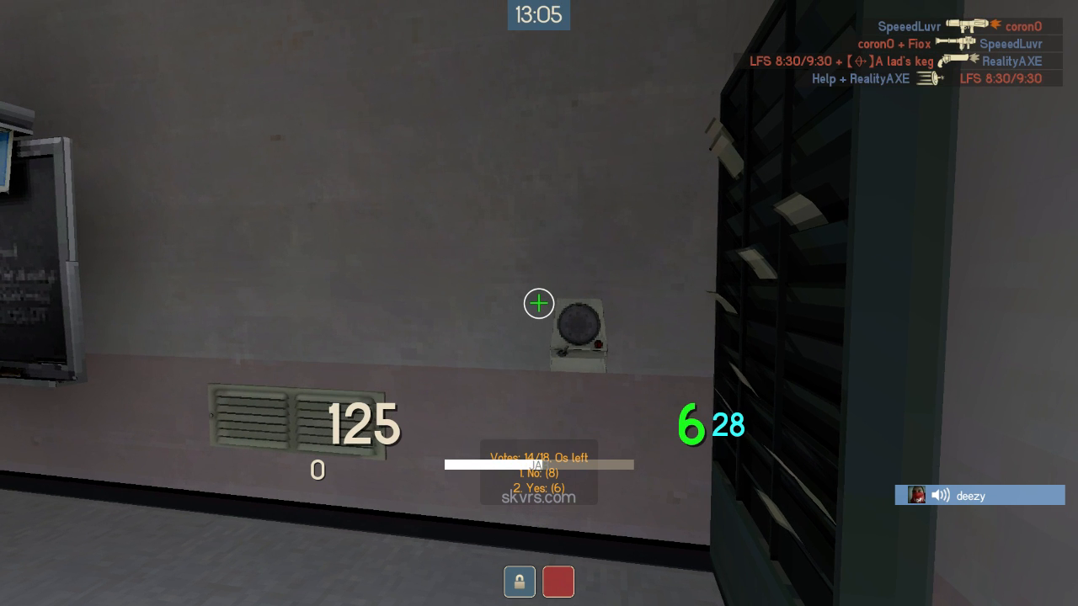
key("3")
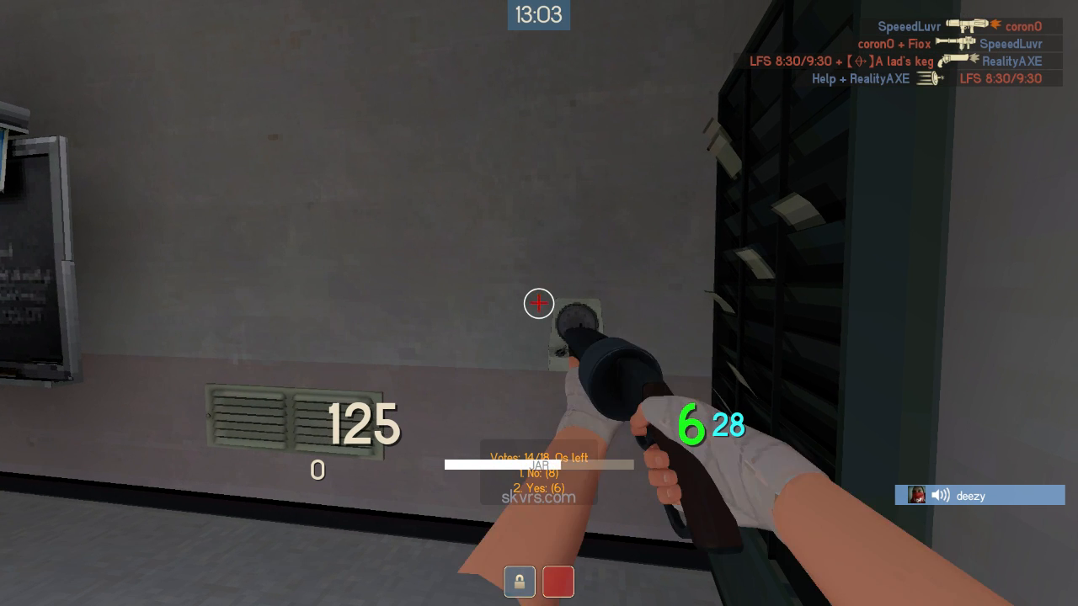
Equip a pistol as the Scout's secondary weapon in the loadout and draw it in the game.
key("m")
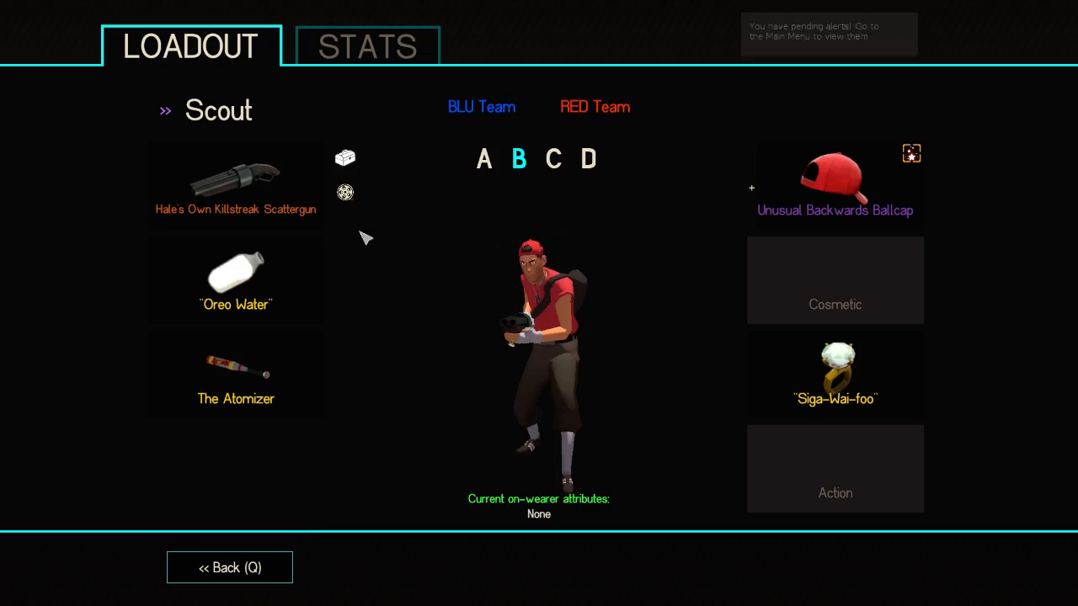
left_click(316, 261)
left_click(481, 277)
left_click(272, 561)
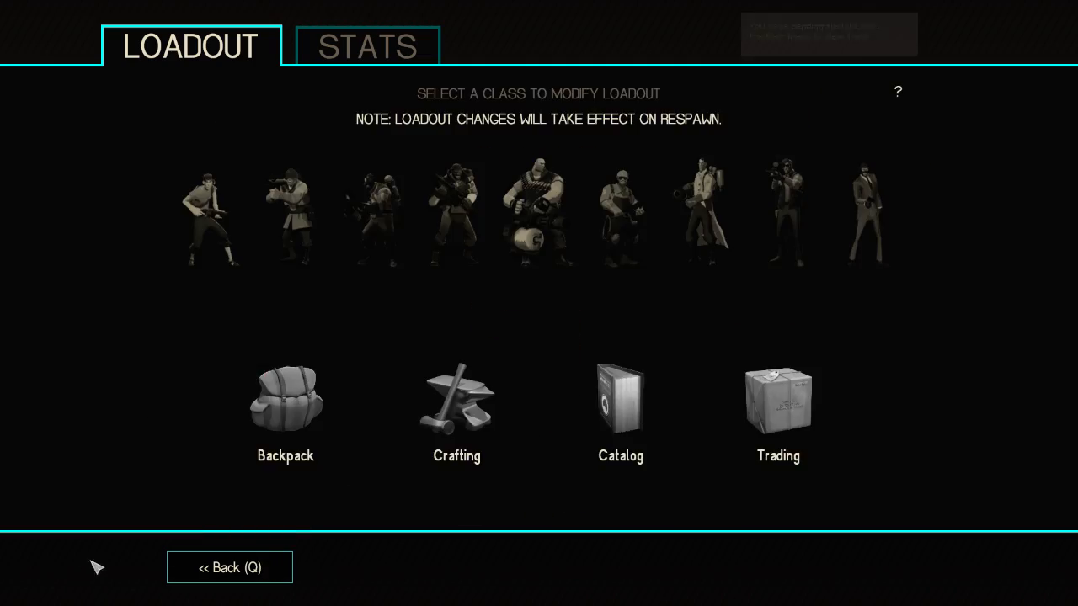
key("q")
key("2")
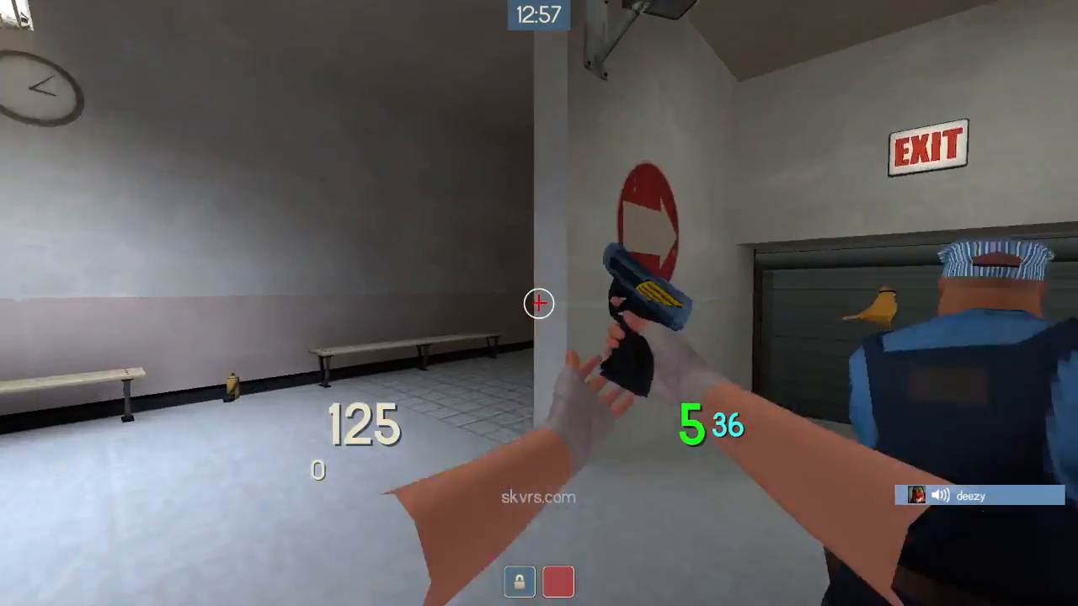
Walk back to the chalkboard wall in the spawn room and check the pistol's viewmodel by swapping weapons.
key("w")
key("space")
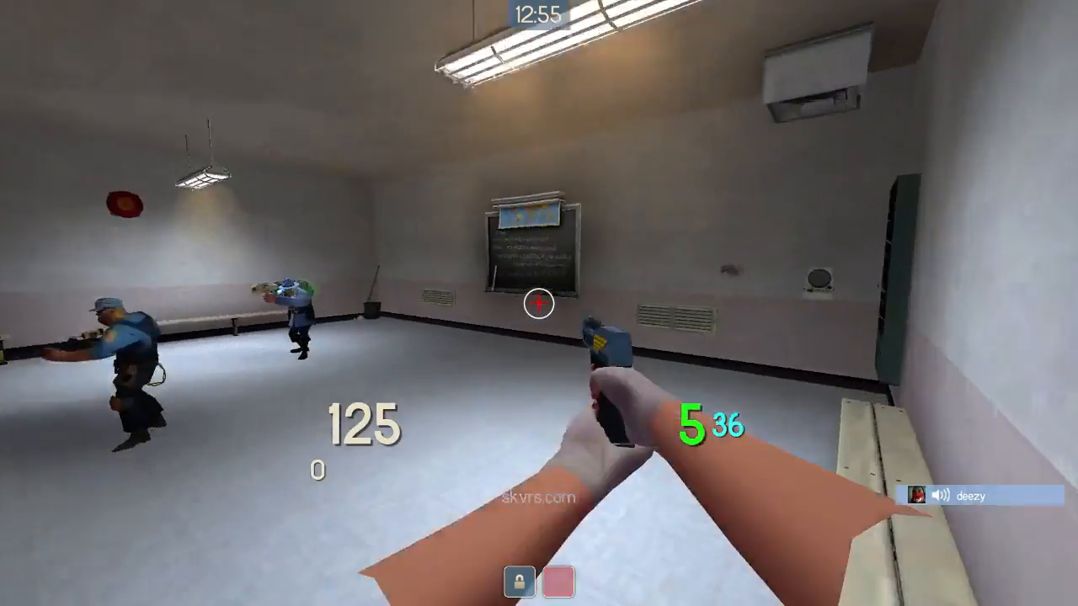
key("w")
key("space")
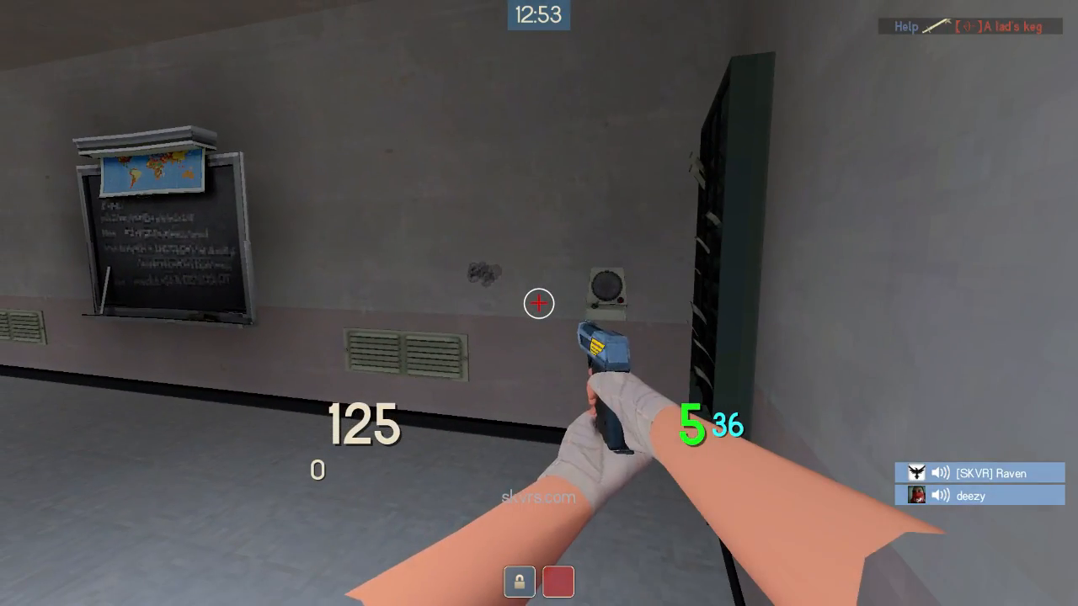
key("q")
key("q")
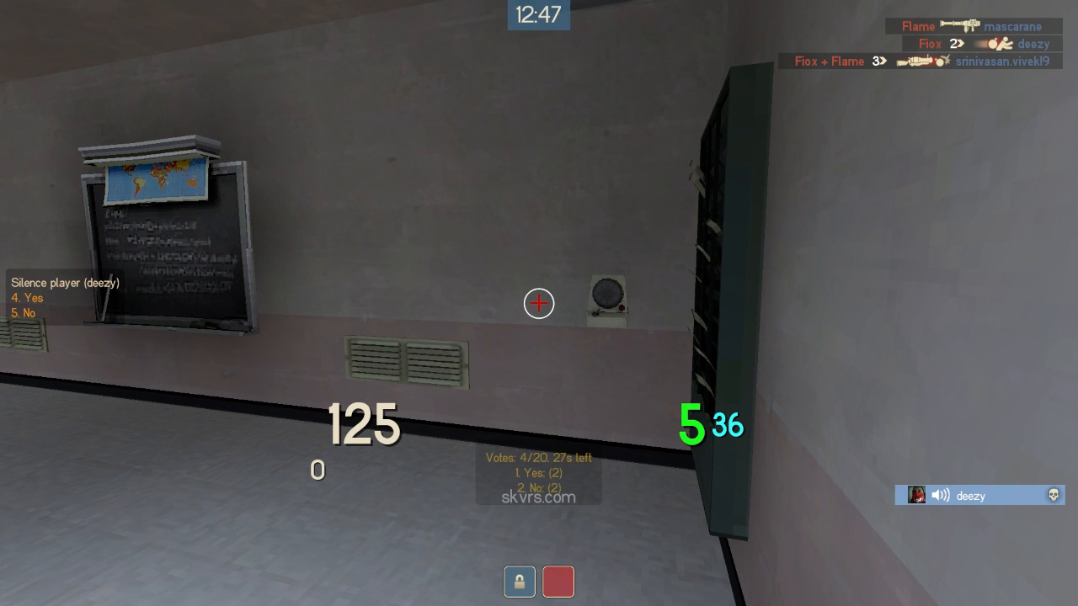
Vote No in the server's silence-player poll.
key("5")
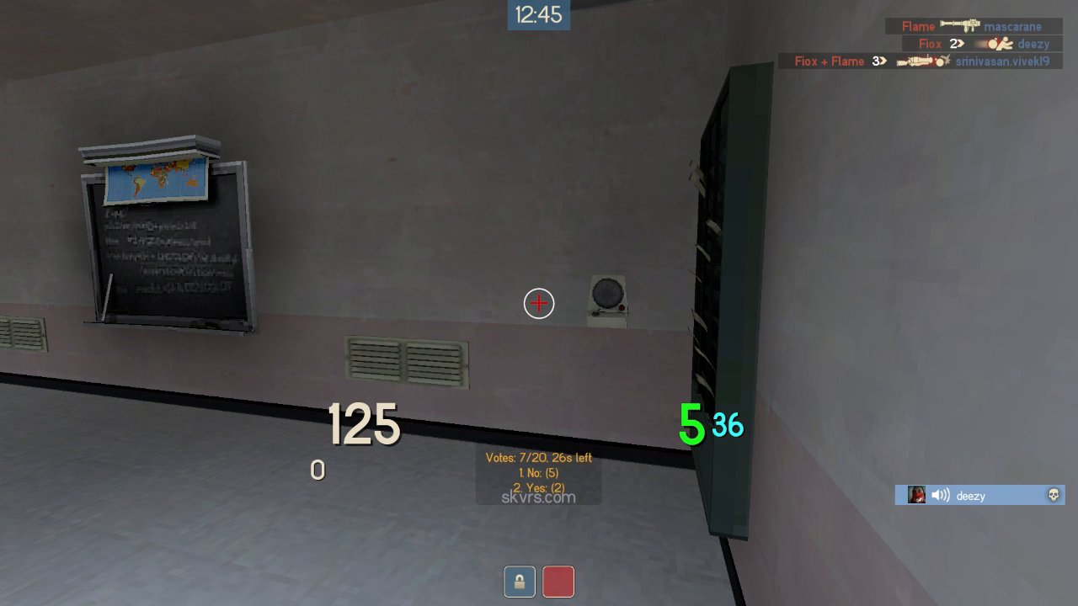
Cycle through the primary, pistol and melee weapons to compare their viewmodels and crosshair colors.
key("1")
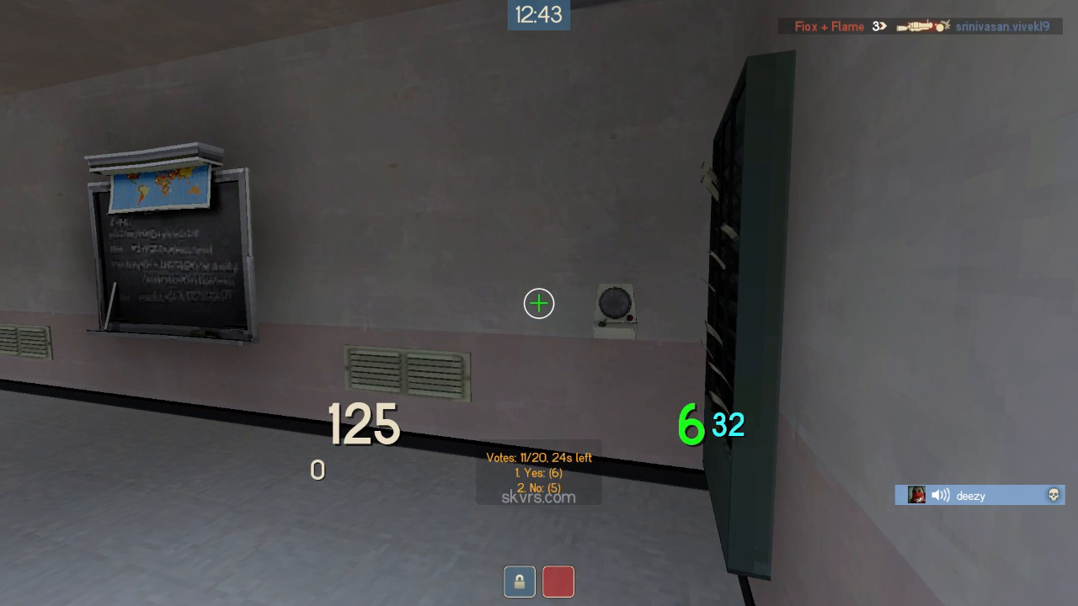
key("2")
key("3")
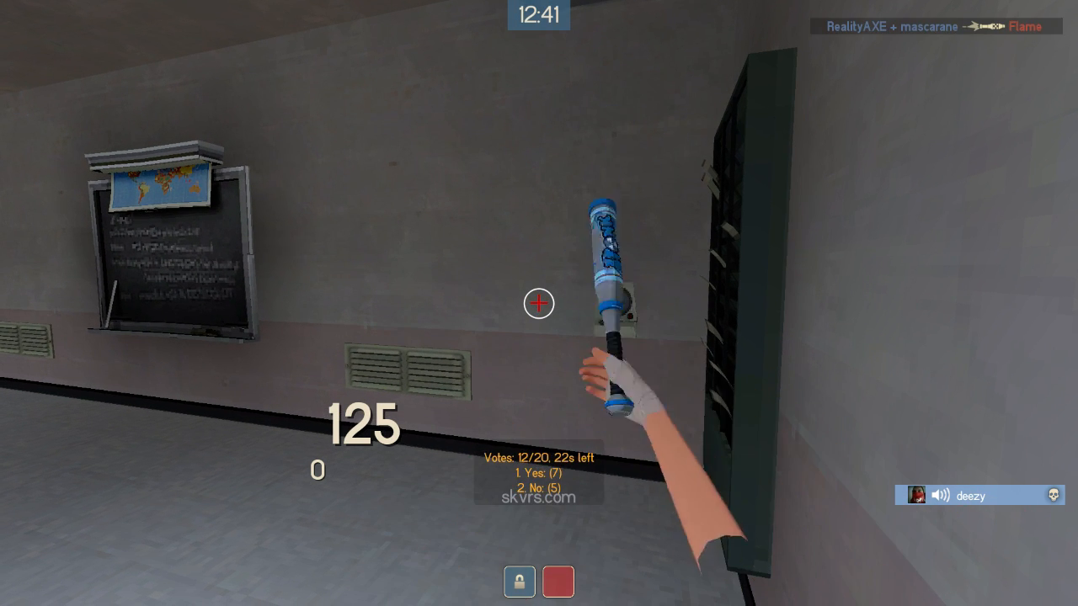
key("2")
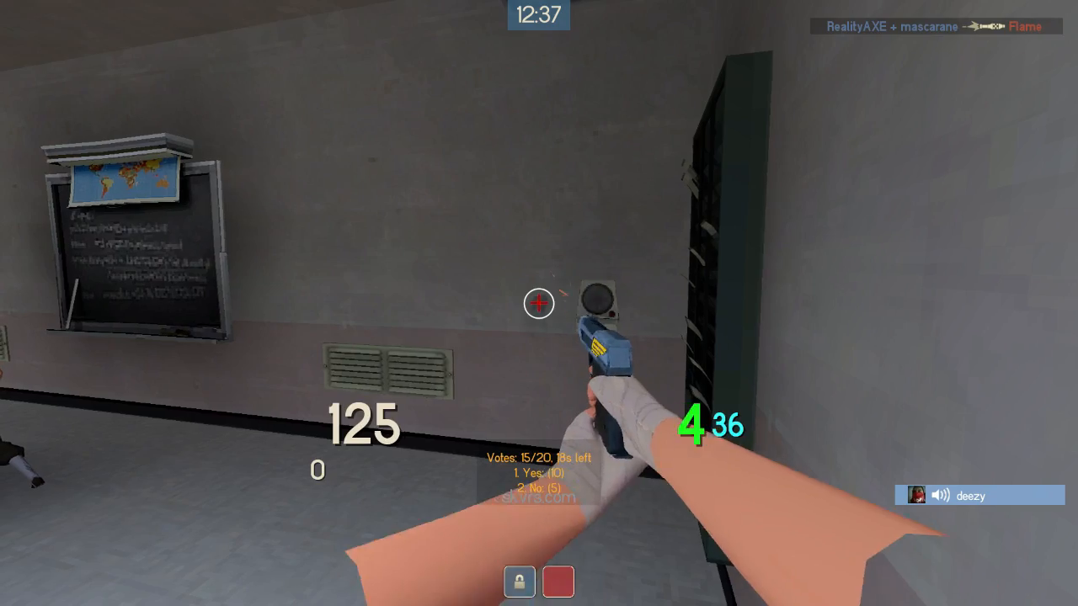
Switch to Notepad++ and highlight the sig_comp_hideonetwo and sig_comp_hideone bind lines in autoexec.cfg.
key("grave")
type("exec sig_comp_hideone\"")
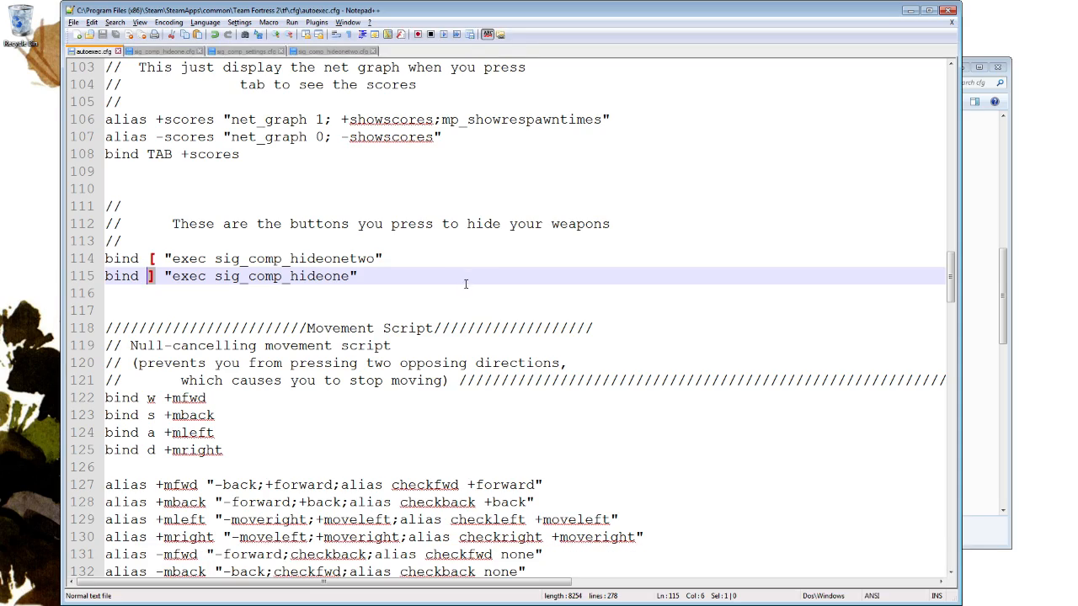
left_click_drag(379, 270, 397, 249)
left_click(359, 277)
left_click_drag(463, 280, 415, 248)
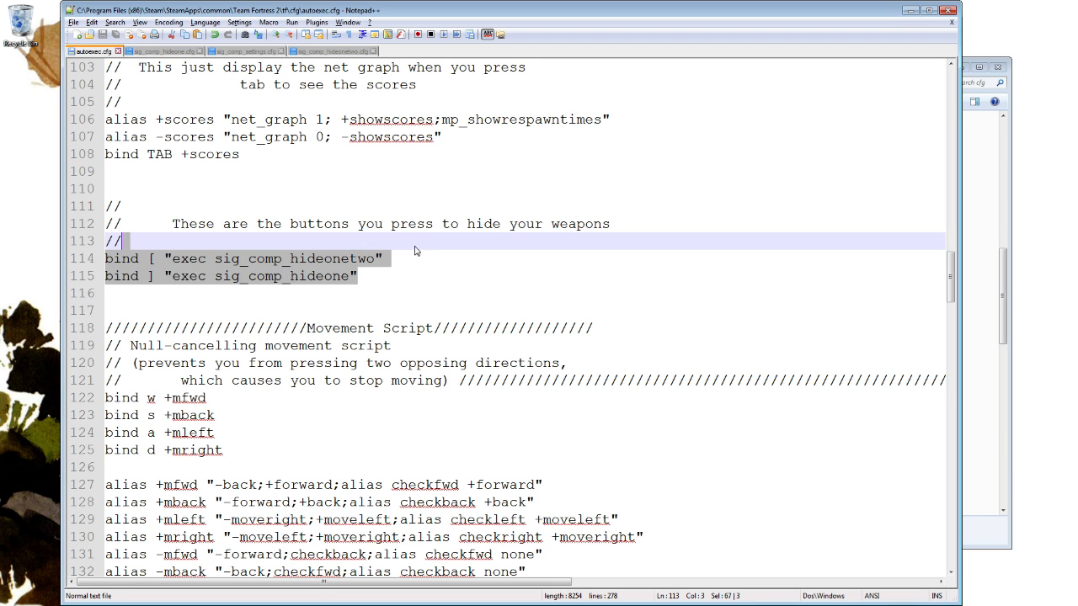
left_click(405, 266)
left_click(364, 278)
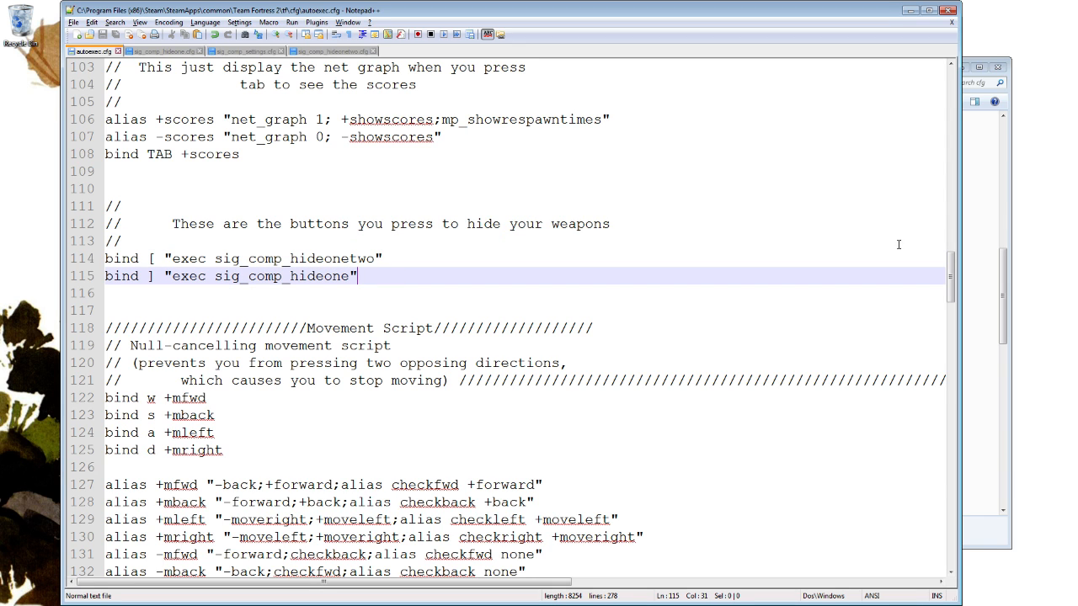
Review sig_comp_settings.cfg and sig_comp_hideone.cfg, then return to autoexec.cfg.
left_click(226, 50)
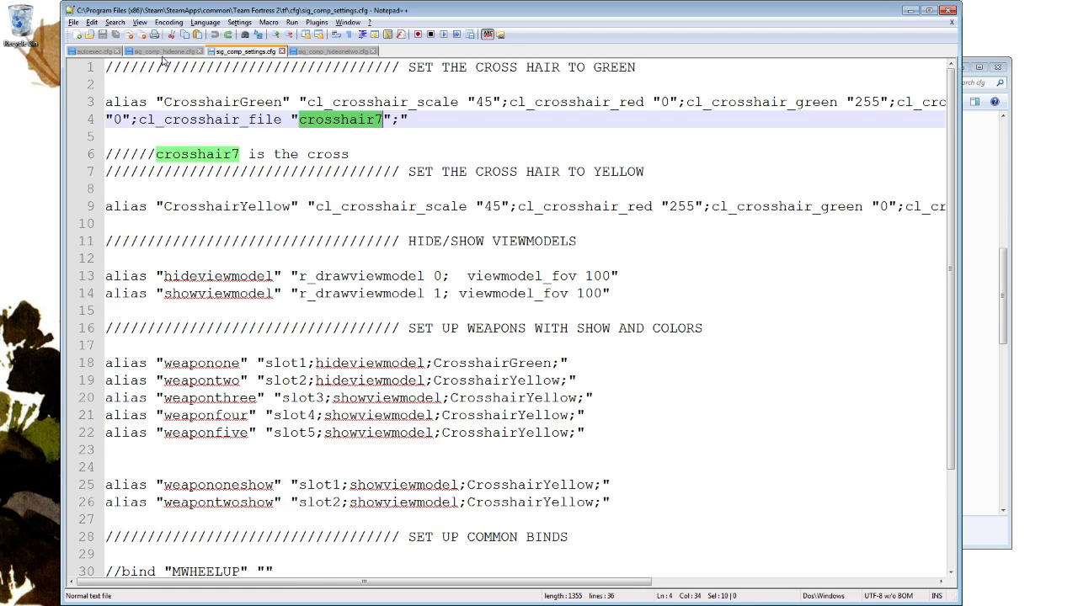
left_click(156, 52)
left_click(240, 52)
left_click(102, 53)
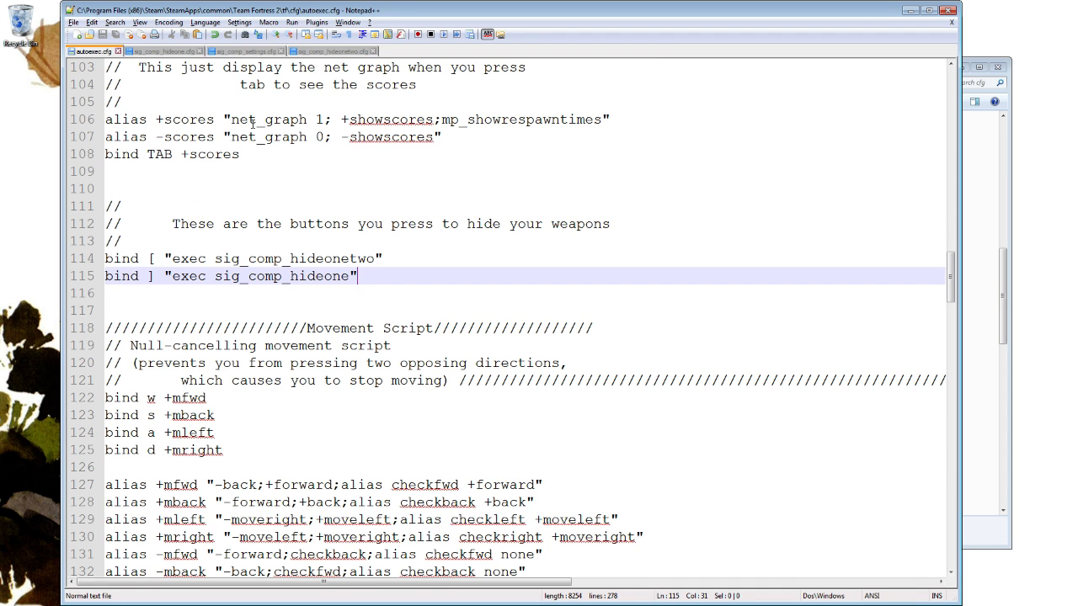
Highlight the exec sig_comp_hideone text in autoexec.cfg, then return to the unbindall line at the file's beginning.
left_click_drag(180, 259, 341, 276)
scroll(446, 280, "up", 20)
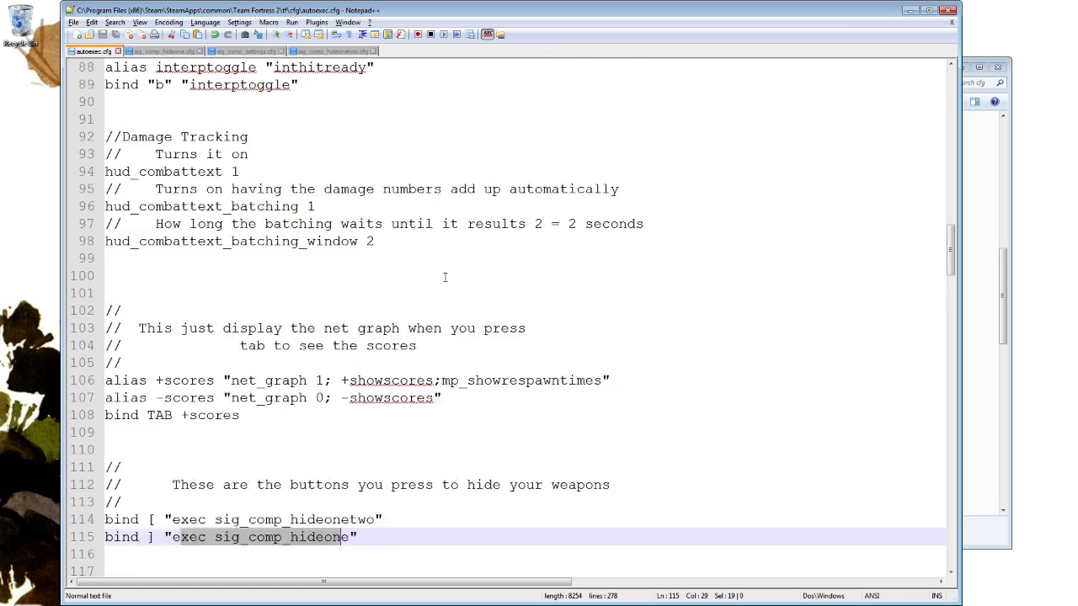
scroll(461, 259, "up", 4)
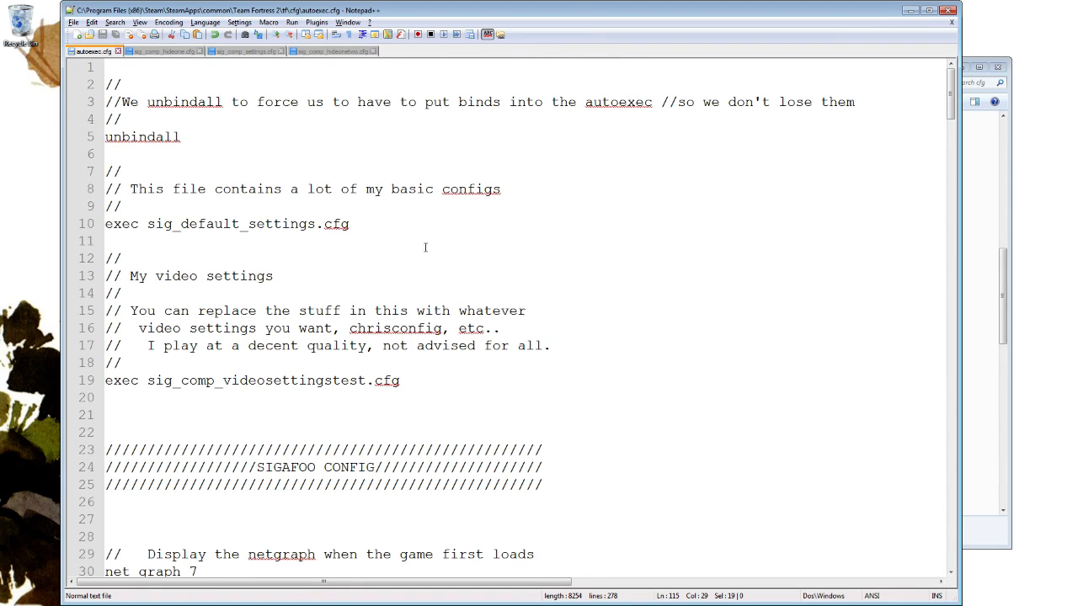
left_click(222, 148)
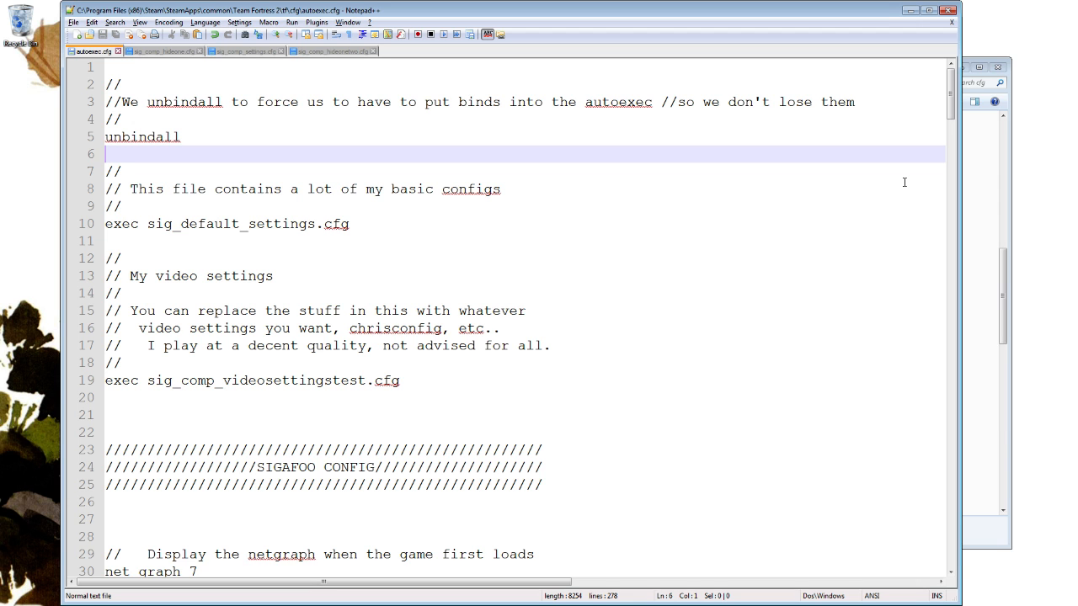
Switch to the Team Fortress 2 cfg folder in Windows Explorer and open engineer.cfg in Notepad++.
left_click(981, 156)
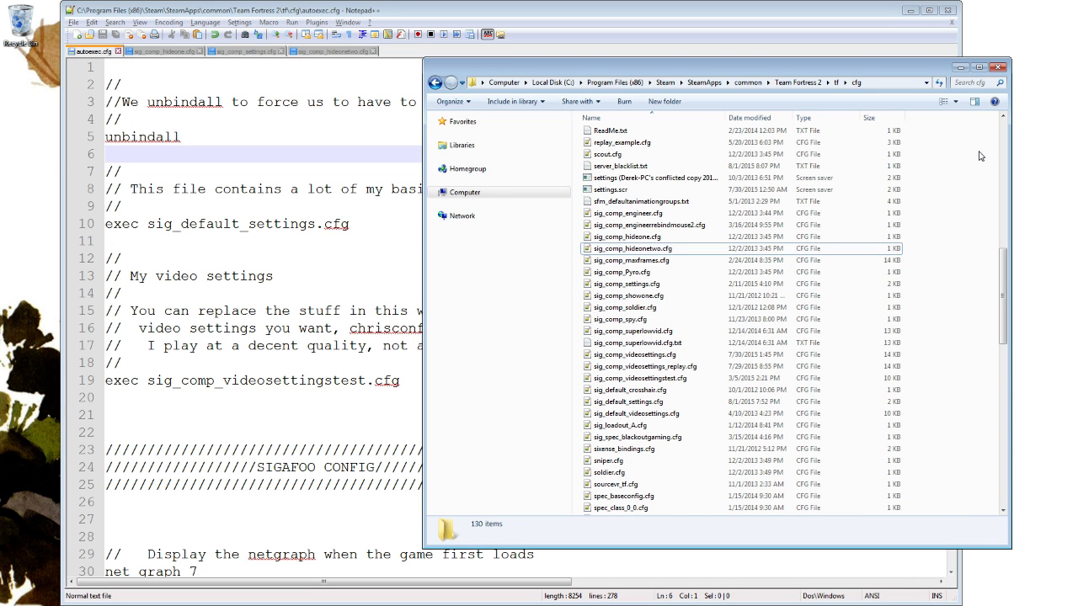
scroll(682, 305, "down", 3)
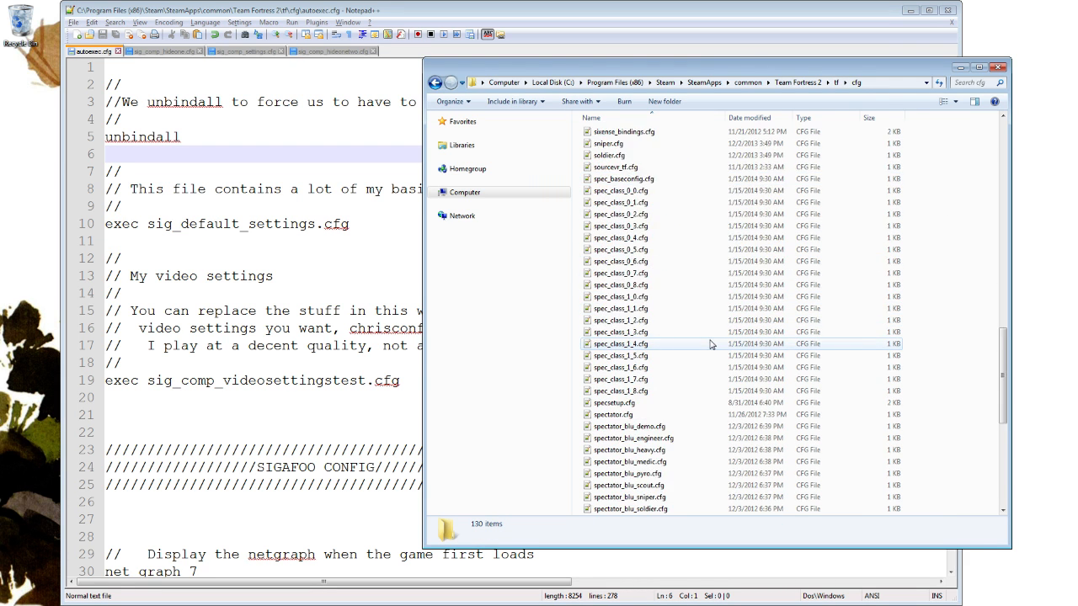
scroll(713, 341, "up", 8)
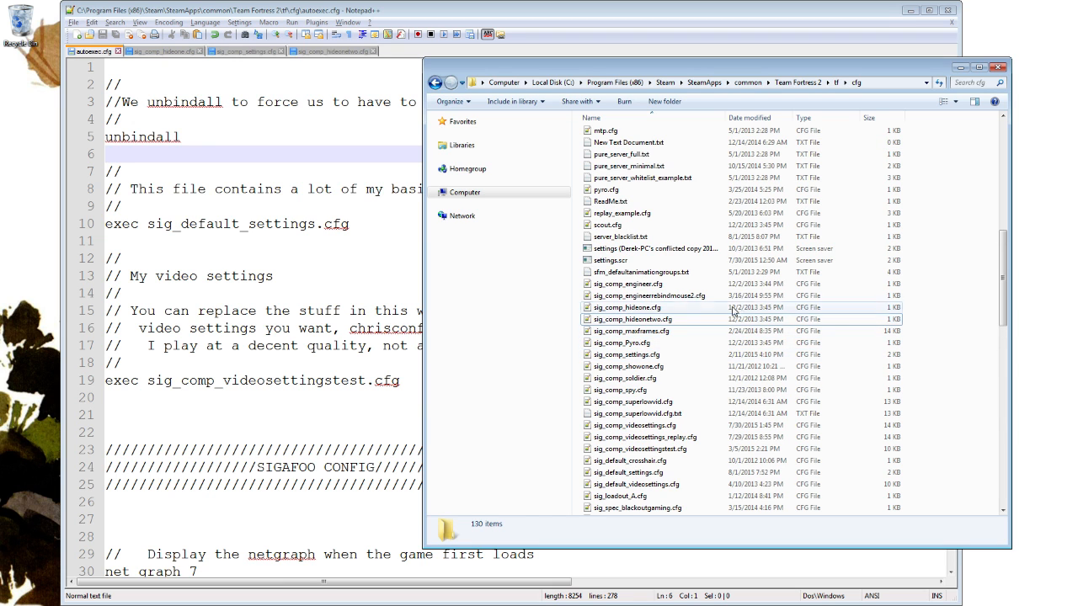
scroll(737, 271, "up", 10)
scroll(738, 272, "up", 1)
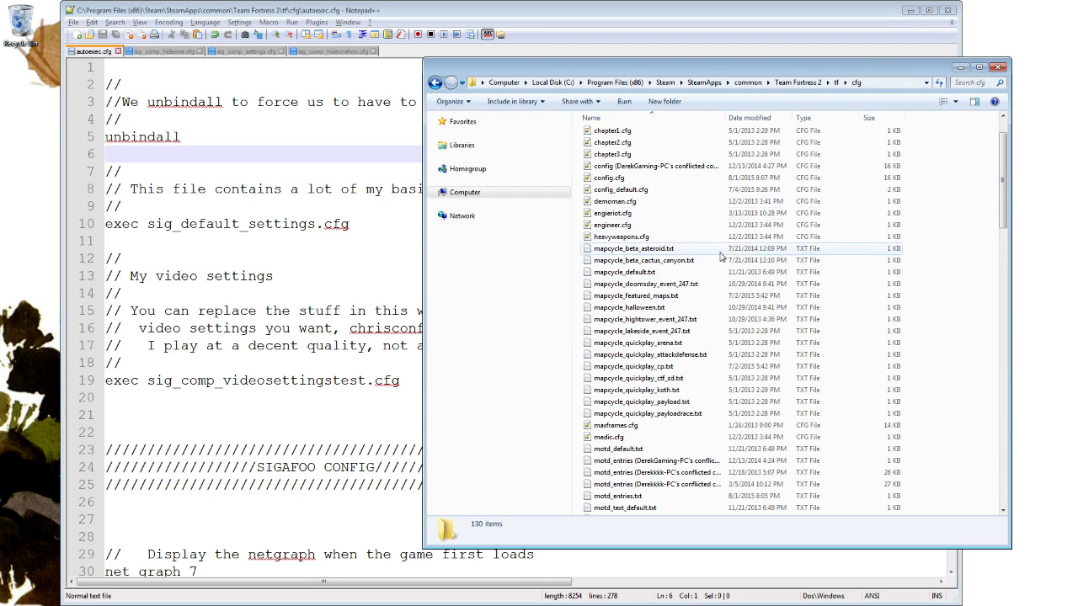
left_click(619, 226)
right_click(620, 228)
left_click(661, 241)
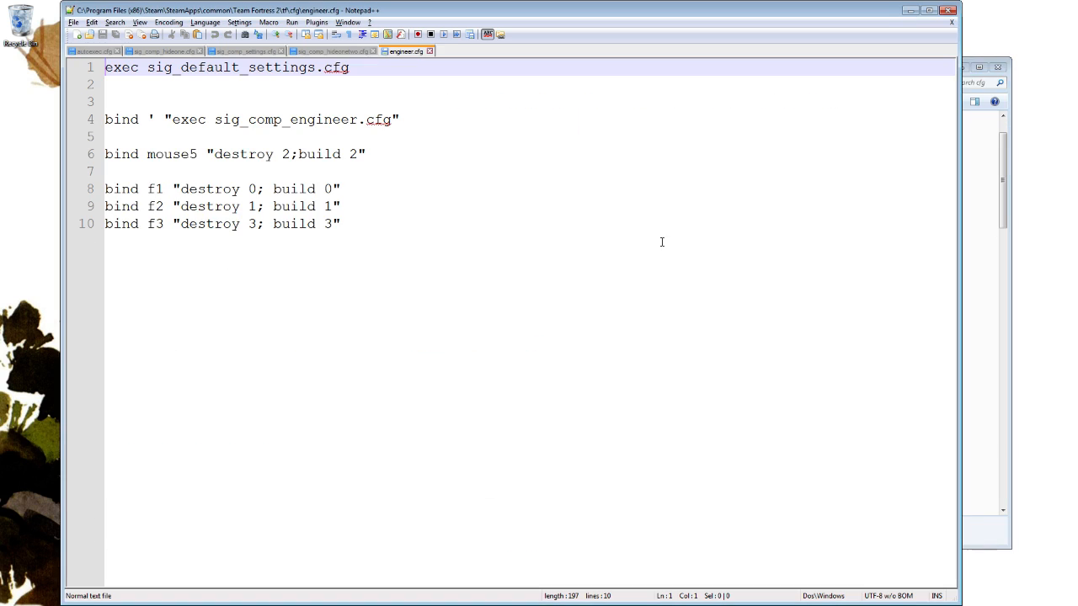
Return to the cfg folder and open demoman.cfg in Notepad++.
left_click(974, 101)
left_click(974, 101)
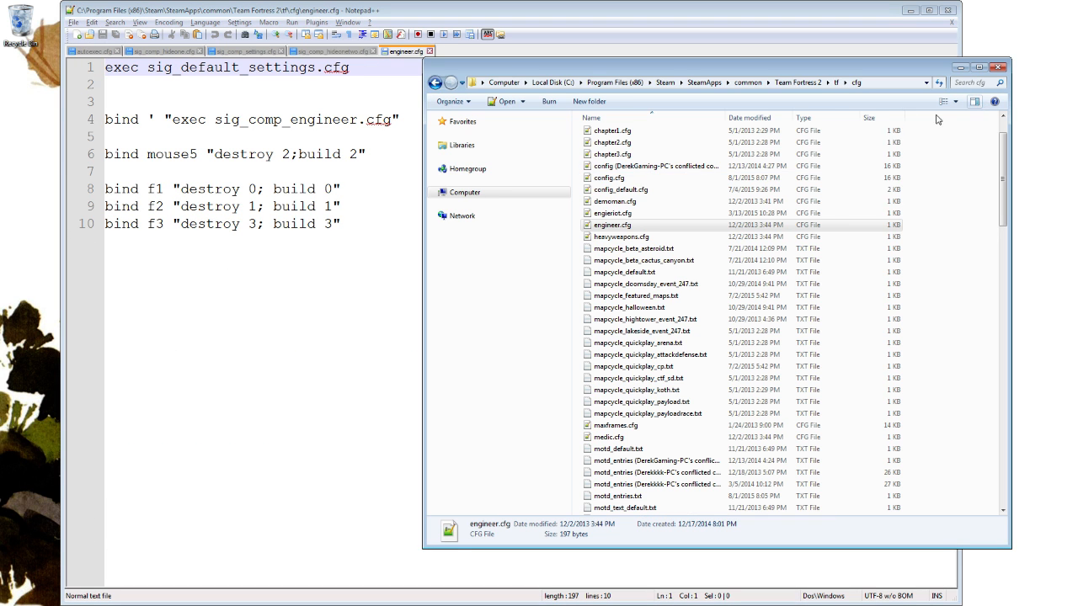
right_click(645, 201)
left_click(687, 220)
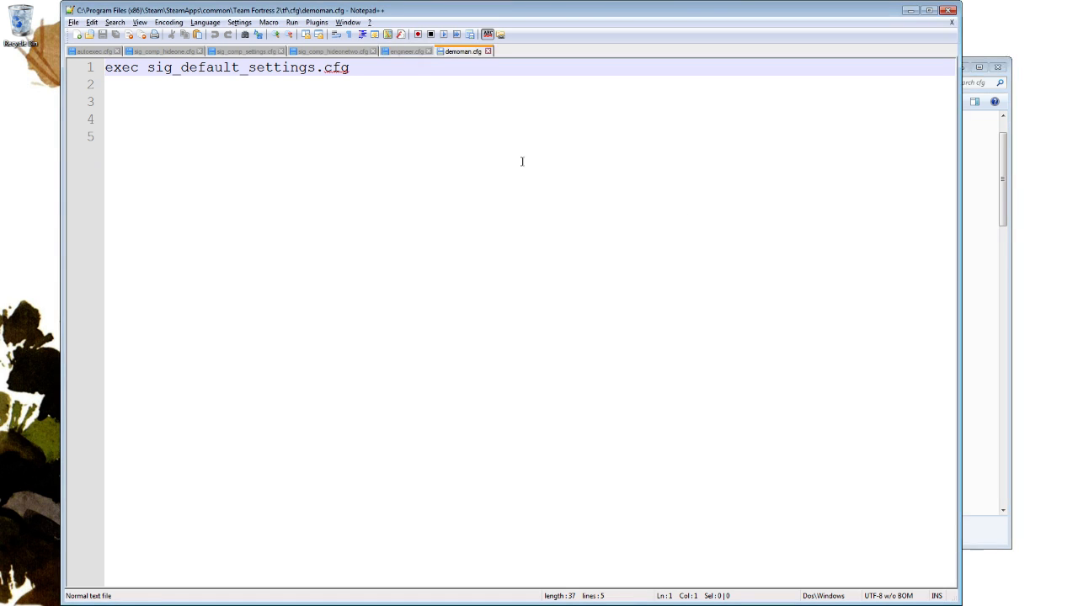
Switch back to the cfg folder in Windows Explorer and open heavyweapons.cfg in Notepad++.
left_click(968, 100)
scroll(650, 171, "up", 2)
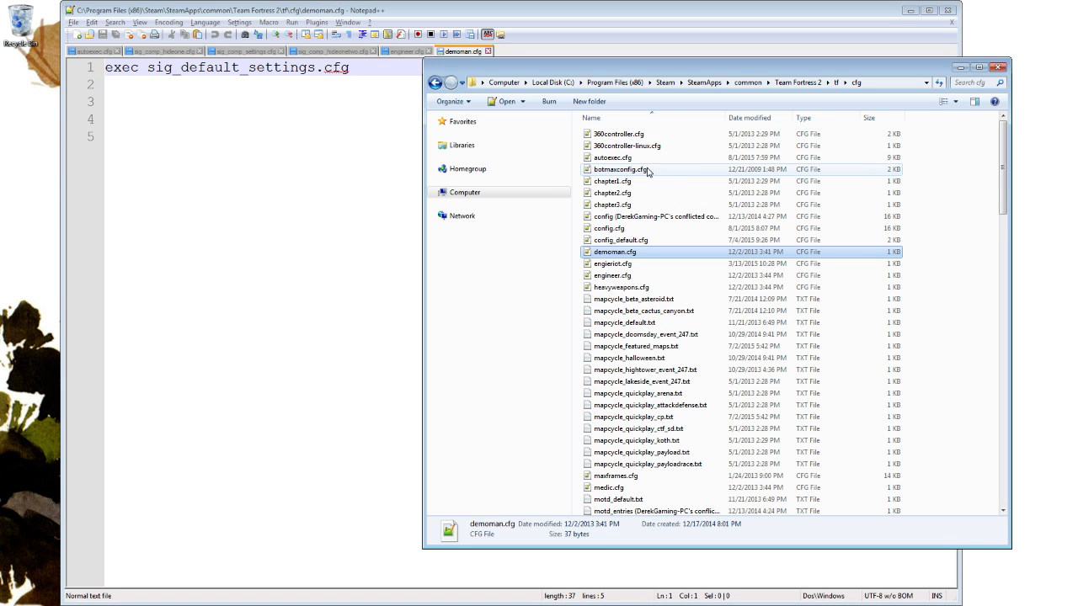
scroll(634, 286, "down", 20)
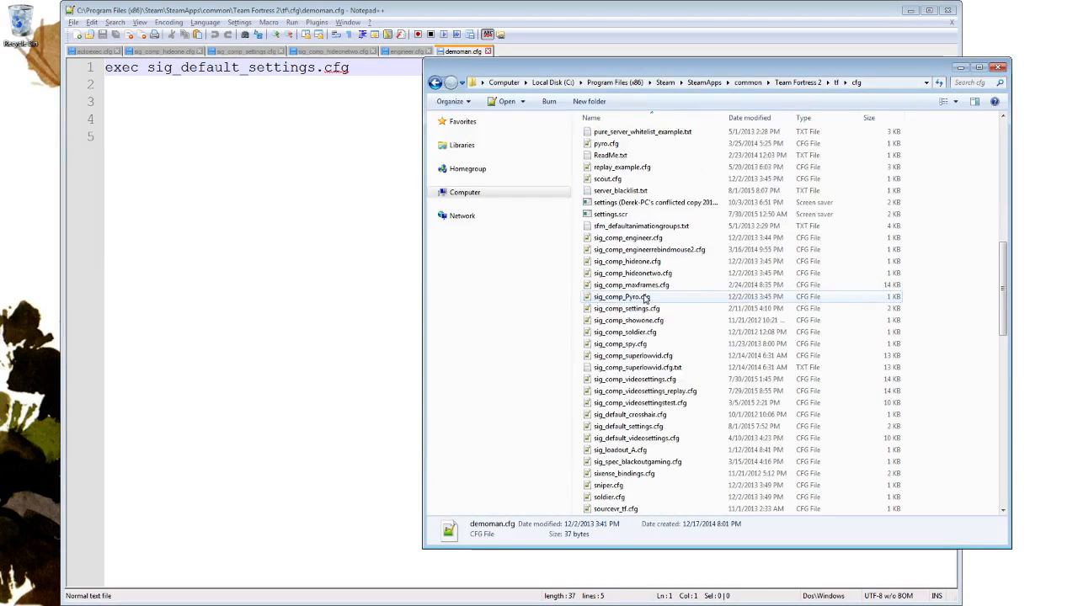
scroll(642, 314, "down", 10)
scroll(634, 303, "up", 14)
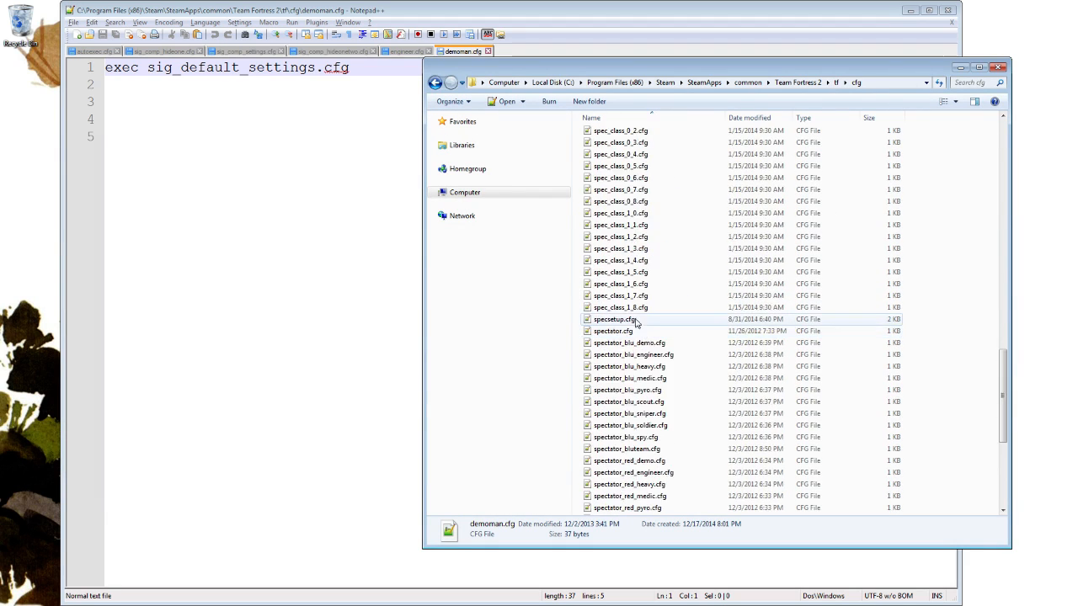
scroll(624, 299, "up", 16)
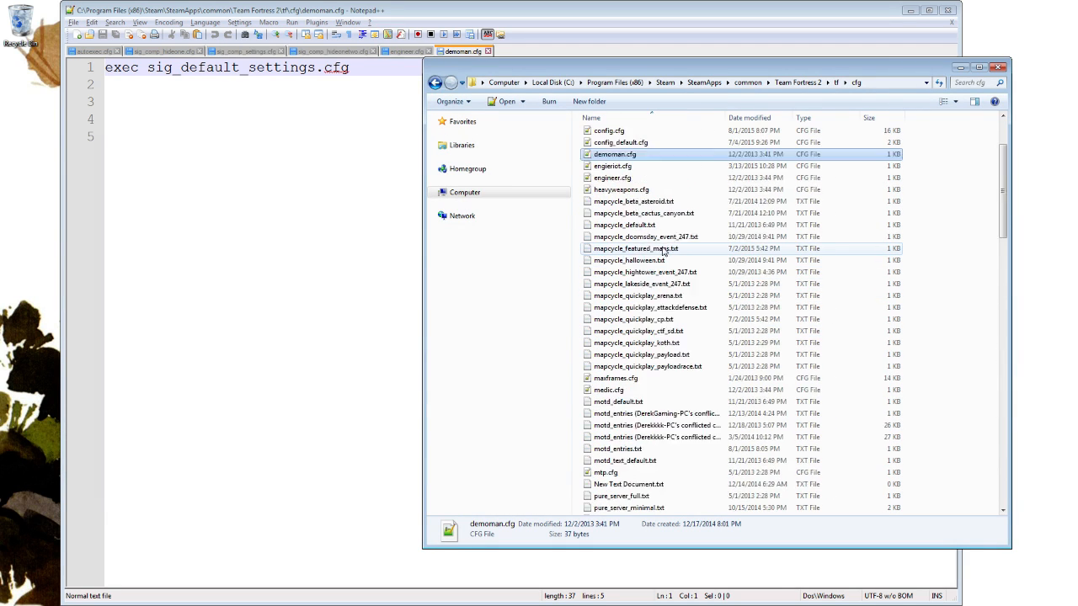
left_click(633, 260)
right_click(639, 261)
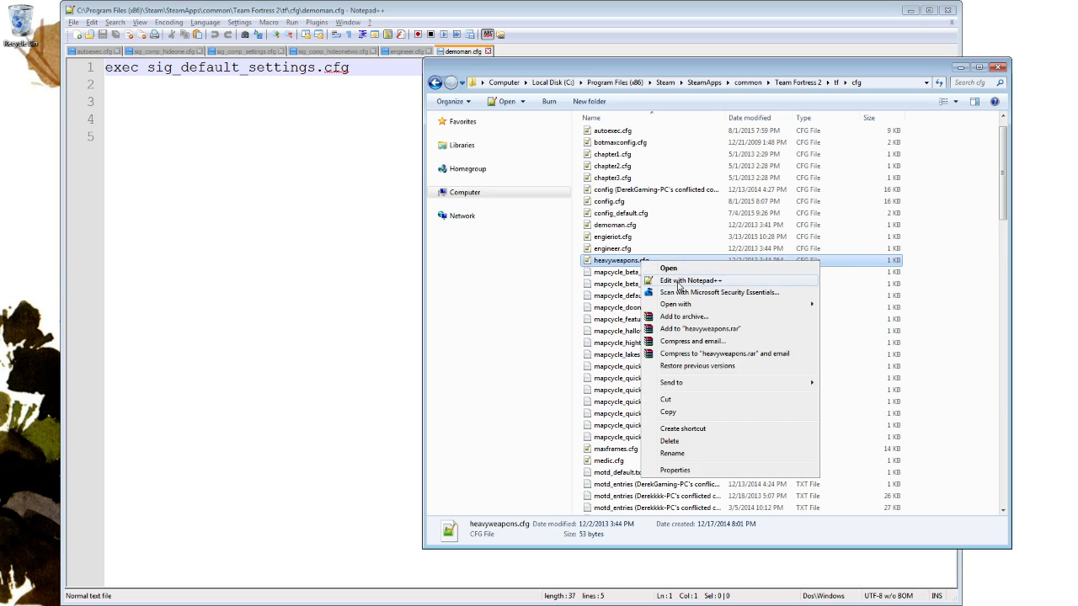
left_click(682, 276)
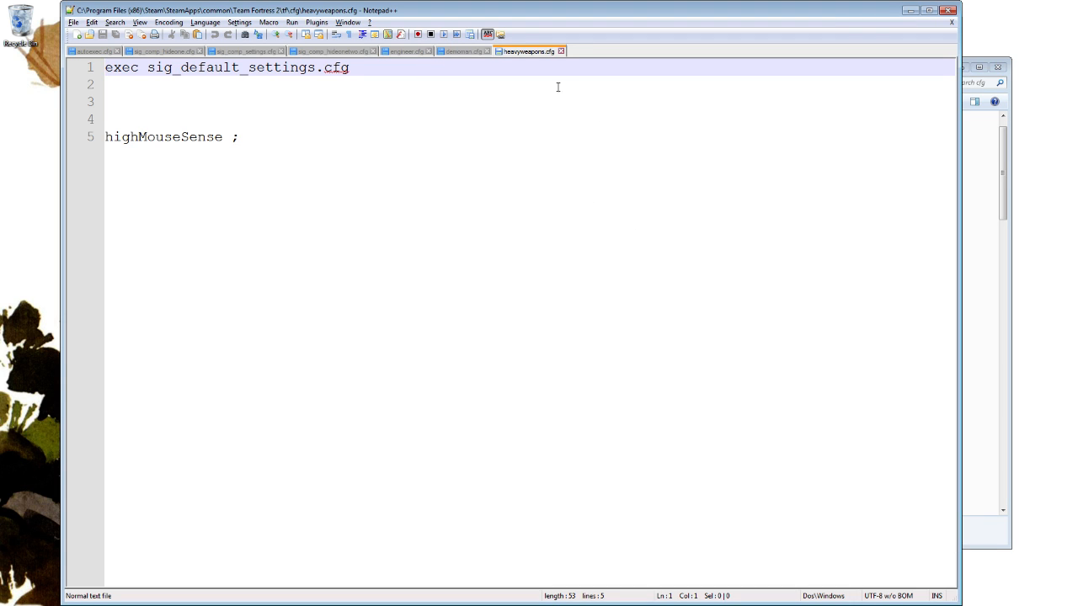
Compare demoman.cfg, heavyweapons.cfg and engineer.cfg, finishing at the sig_comp_engineer.cfg bind in engineer.cfg.
left_click(457, 52)
left_click(408, 52)
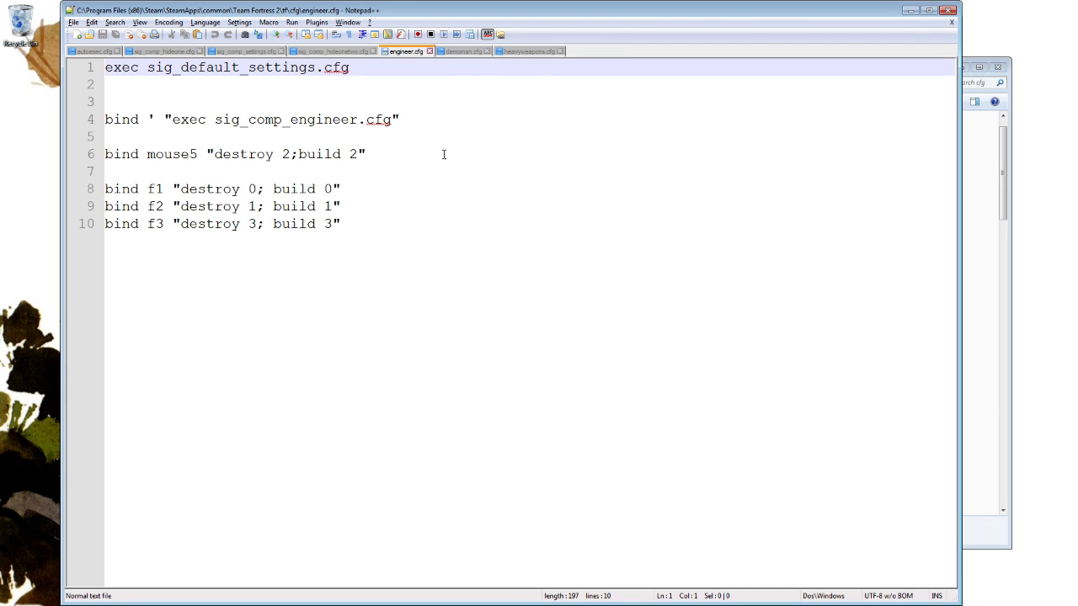
left_click(462, 52)
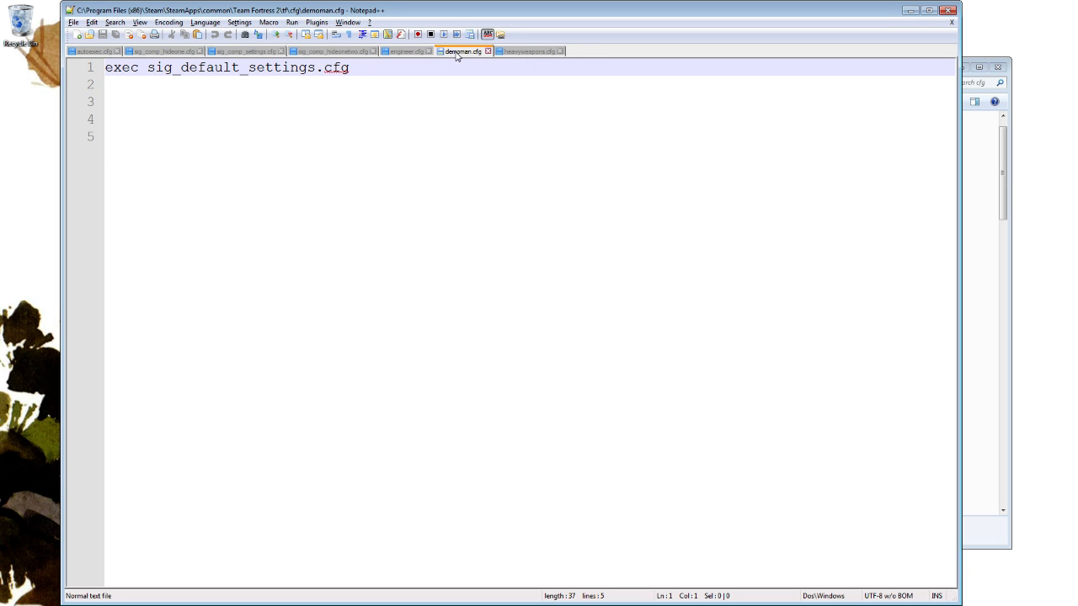
left_click(512, 53)
left_click(411, 53)
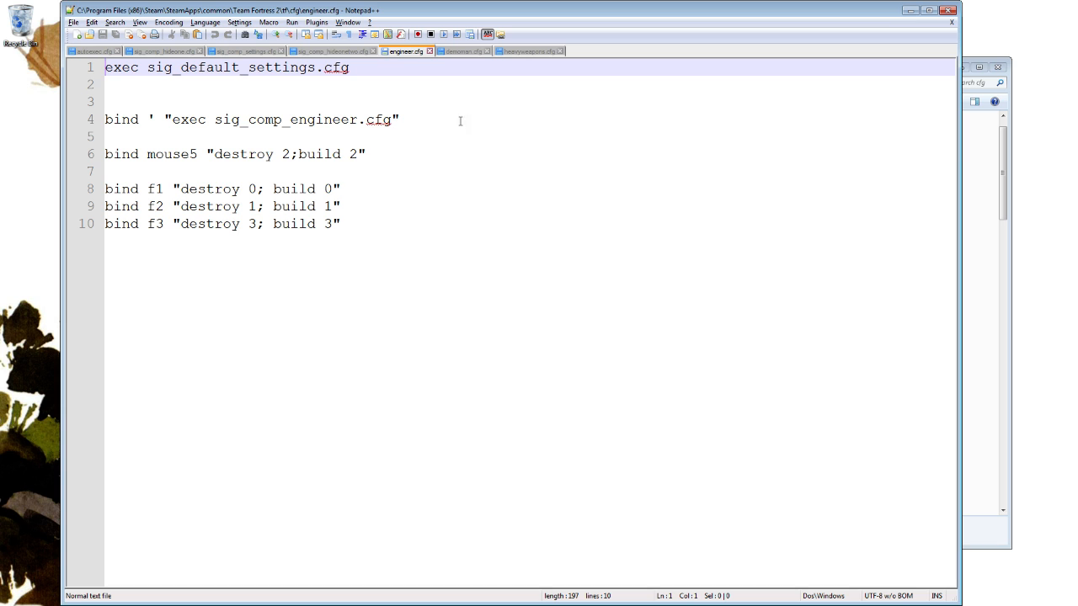
left_click(115, 119)
left_click(216, 119)
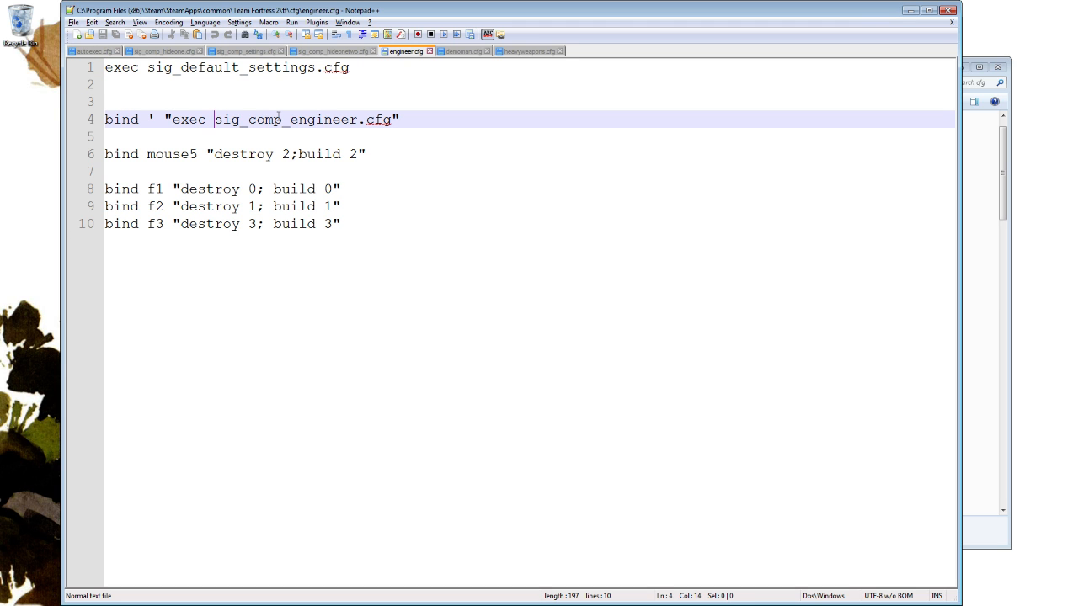
Locate sig_comp_engineer.cfg in the cfg folder in Windows Explorer and open it in Notepad++.
left_click(988, 111)
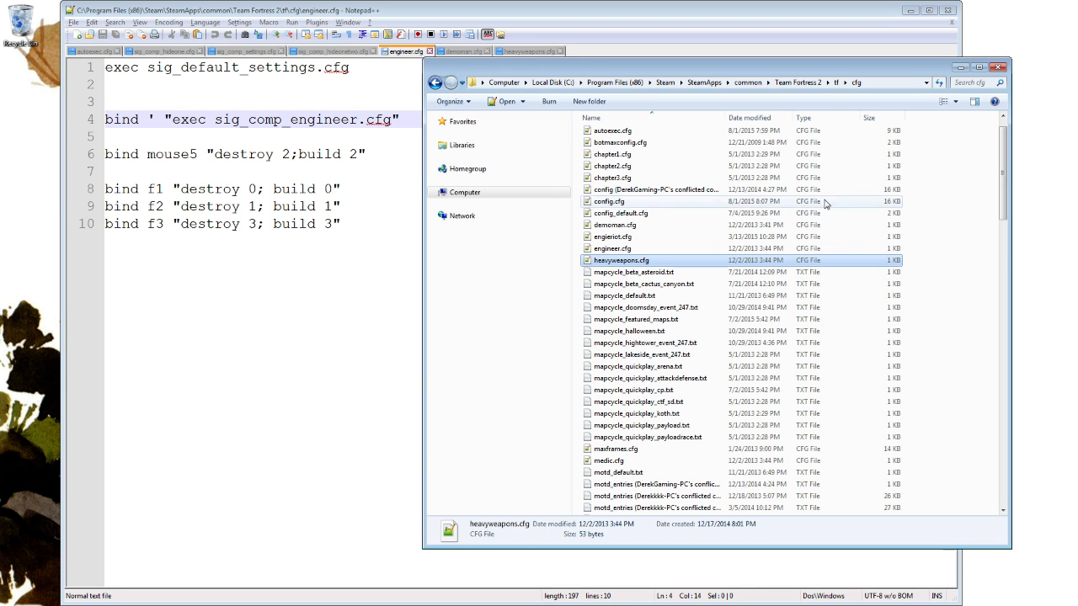
left_click(696, 300)
scroll(695, 299, "down", 5)
scroll(696, 299, "up", 3)
scroll(682, 298, "down", 11)
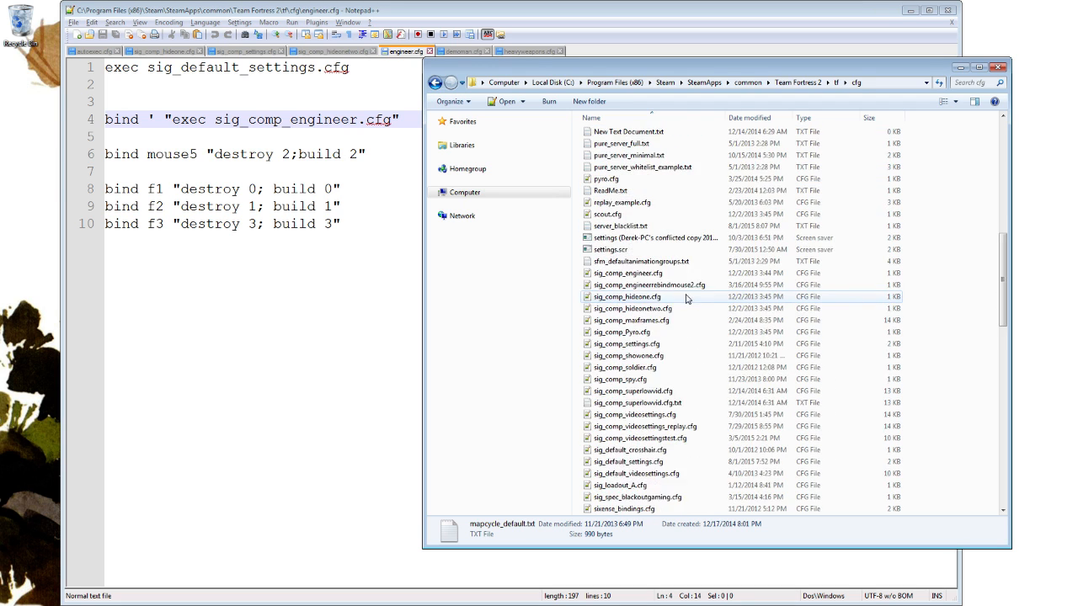
left_click(654, 243)
right_click(654, 244)
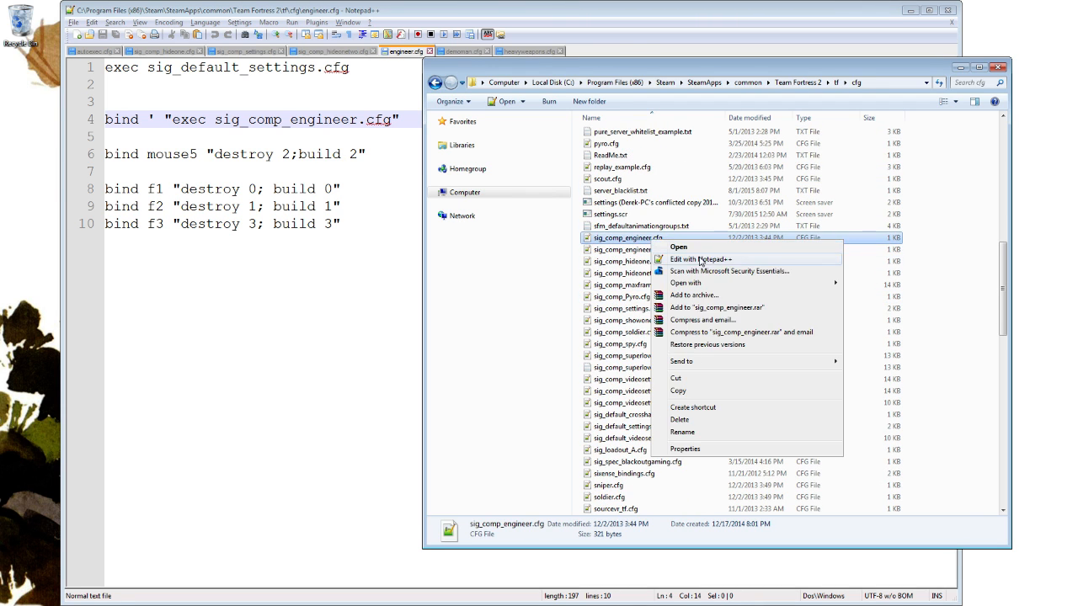
left_click(687, 259)
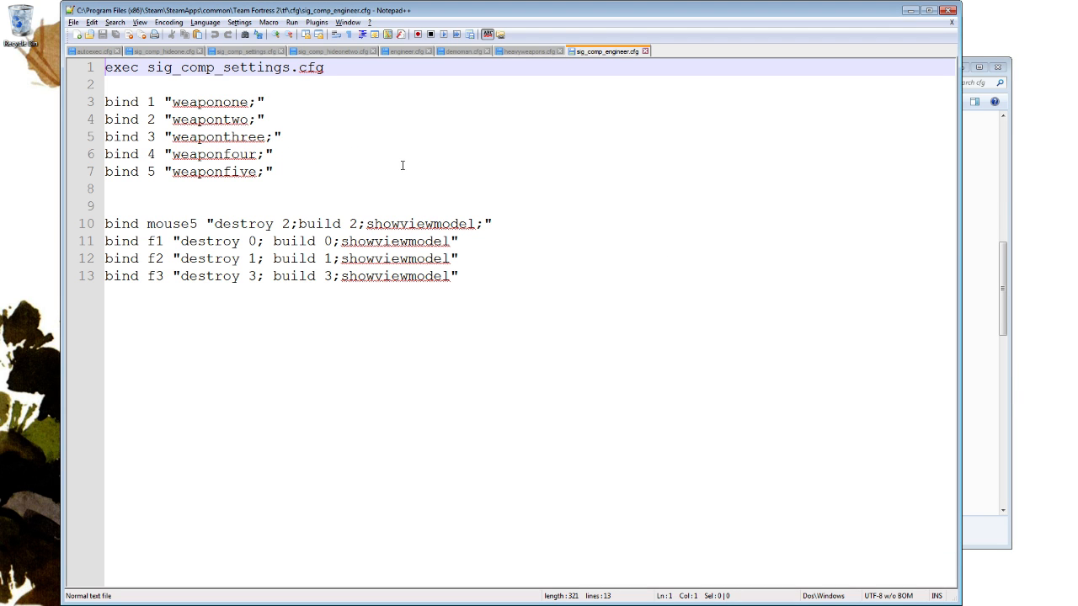
Highlight the weapon binds for keys 1 to 5 in sig_comp_engineer.cfg, then clear the selection.
left_click_drag(274, 171, 268, 91)
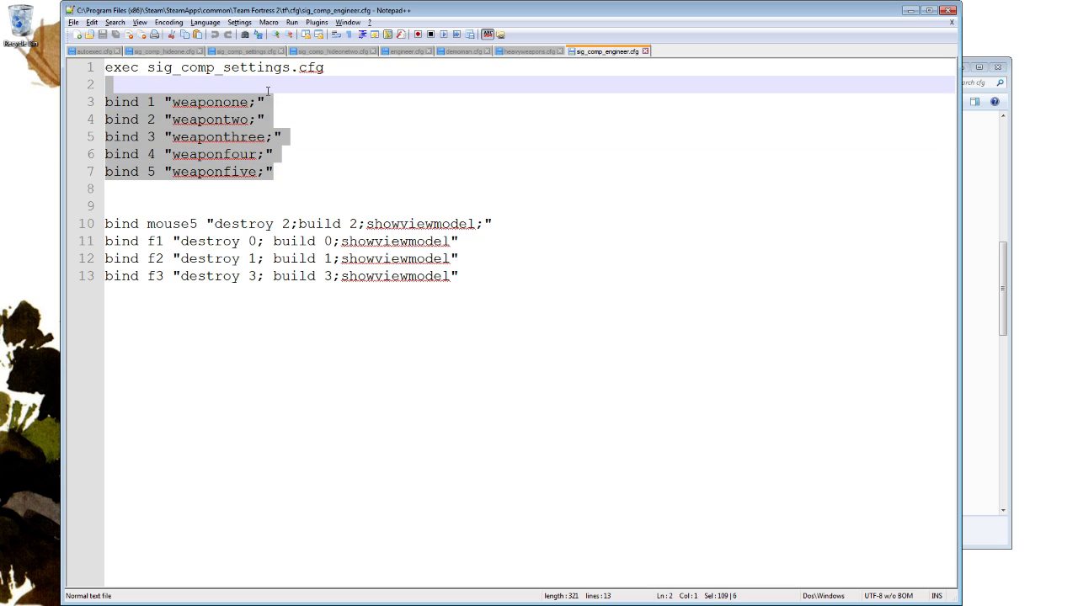
left_click(431, 135)
left_click_drag(397, 169, 345, 85)
left_click(484, 261)
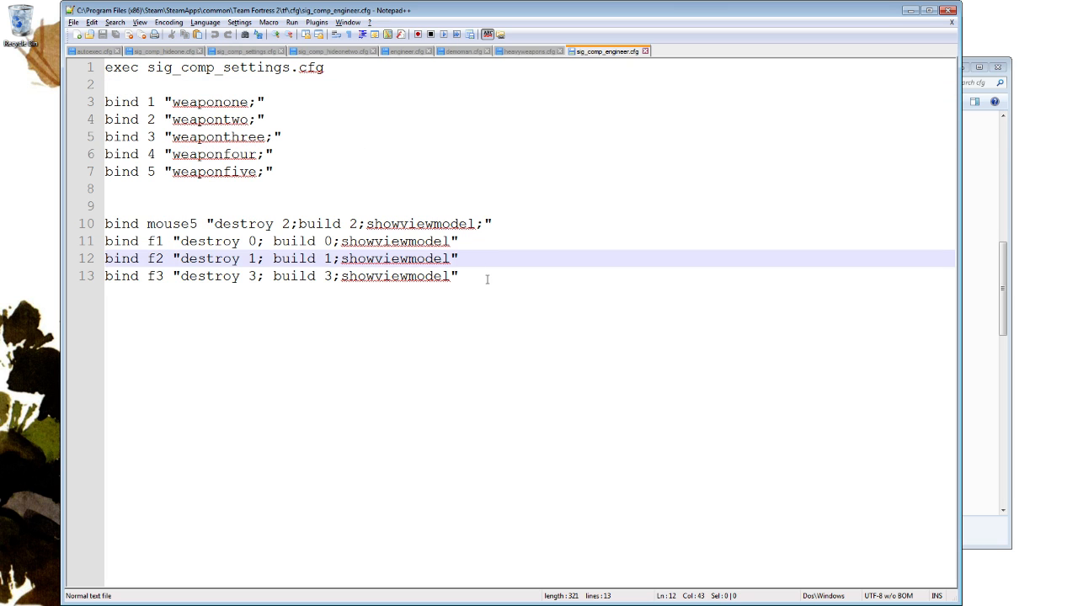
Highlight the mouse5, f1, f2 and f3 destroy/build binds with showviewmodel, then clear the selection.
left_click_drag(489, 277, 493, 209)
left_click_drag(518, 277, 507, 194)
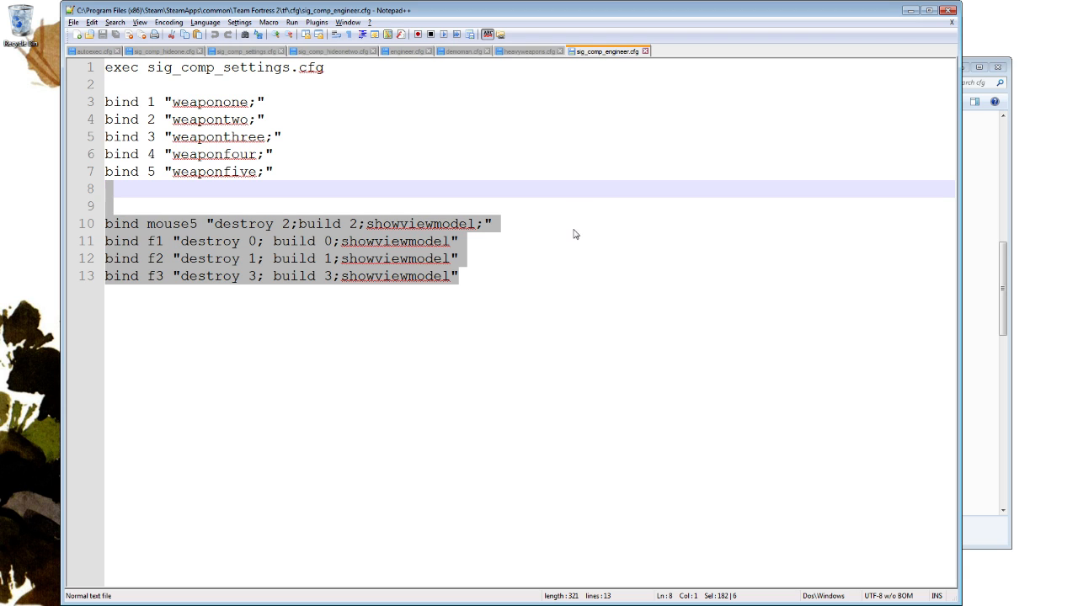
left_click_drag(560, 278, 515, 192)
left_click_drag(532, 278, 517, 208)
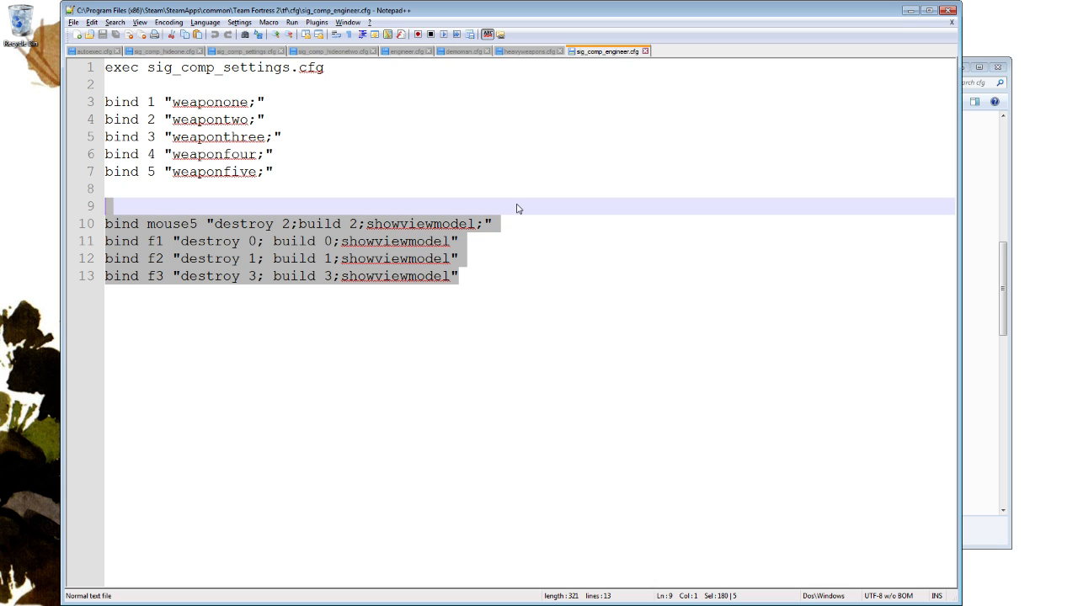
left_click(515, 207)
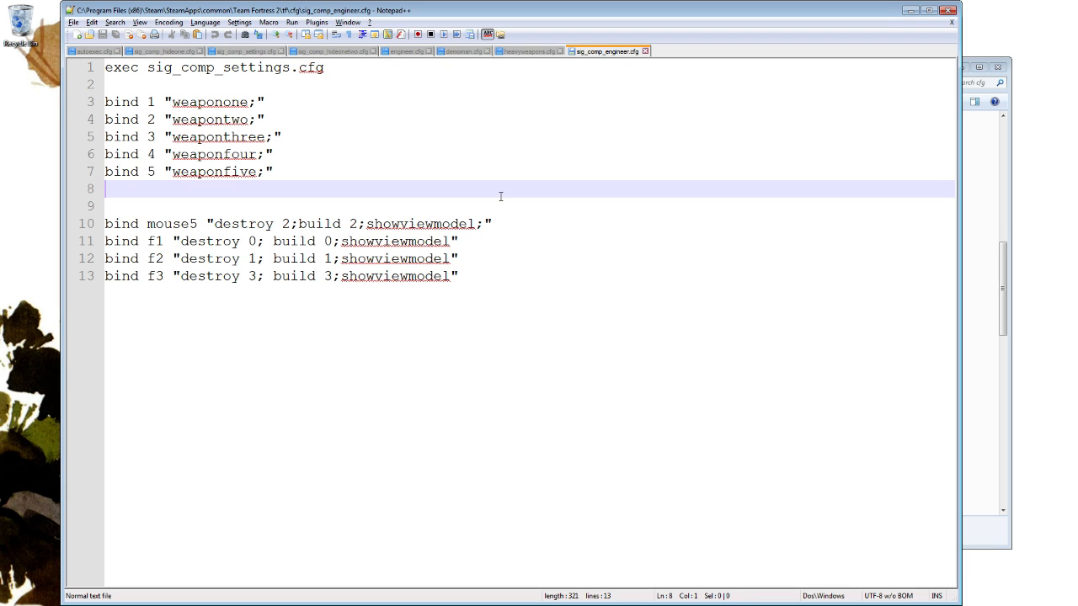
Return to engineer.cfg and highlight the apostrophe key in the bind that executes sig_comp_engineer.cfg.
left_click(421, 51)
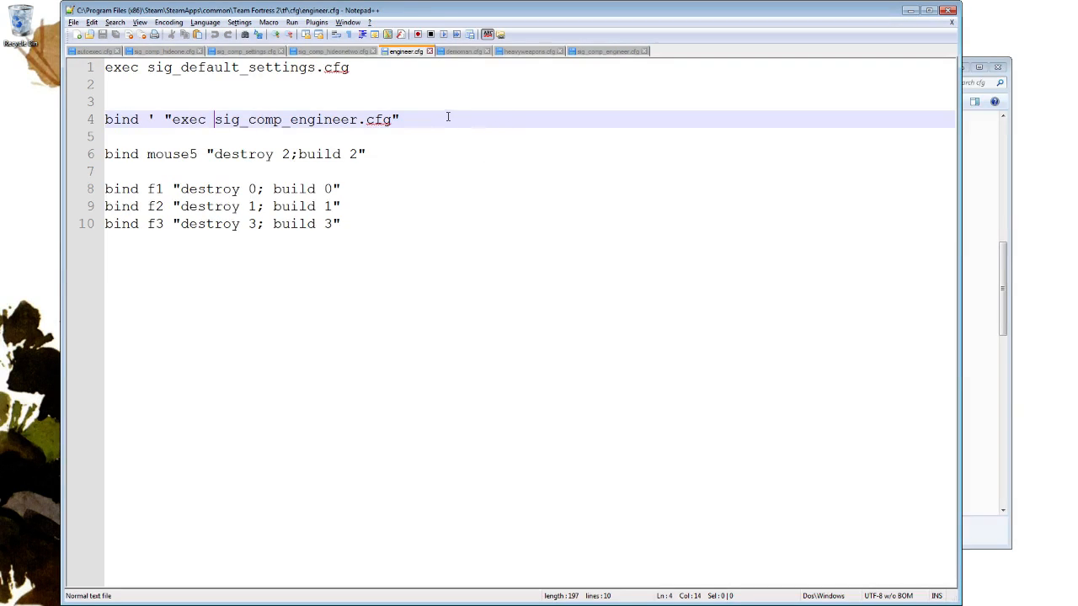
left_click_drag(157, 119, 139, 120)
left_click(178, 120)
left_click(157, 119)
left_click_drag(149, 120, 158, 119)
Highlight the mouse5 key and the destroy/build commands bound to mouse5, f1, f2 and f3 in engineer.cfg.
left_click(163, 155)
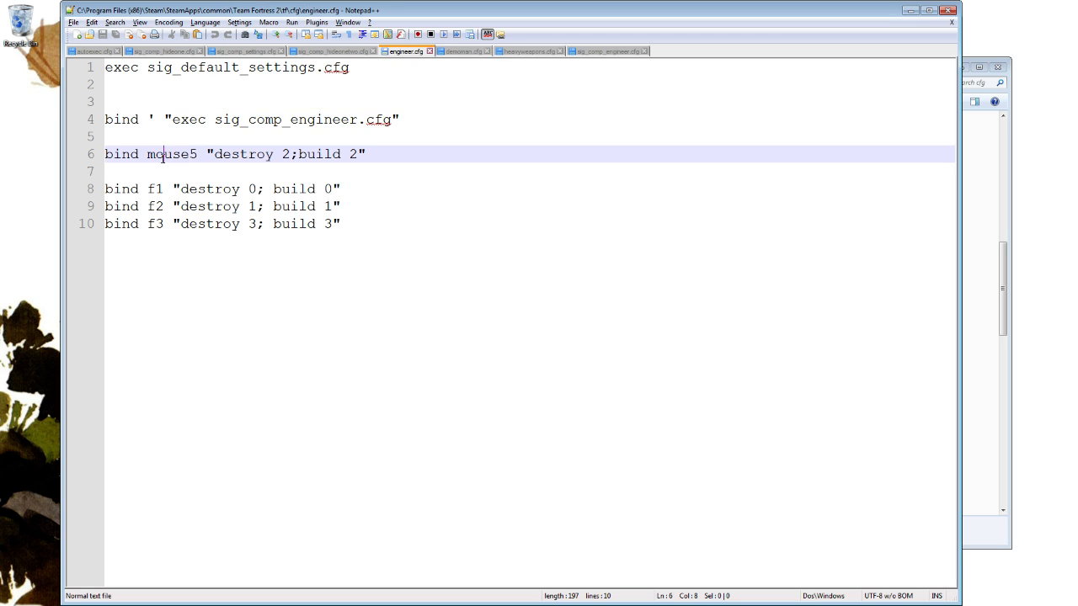
double_click(163, 157)
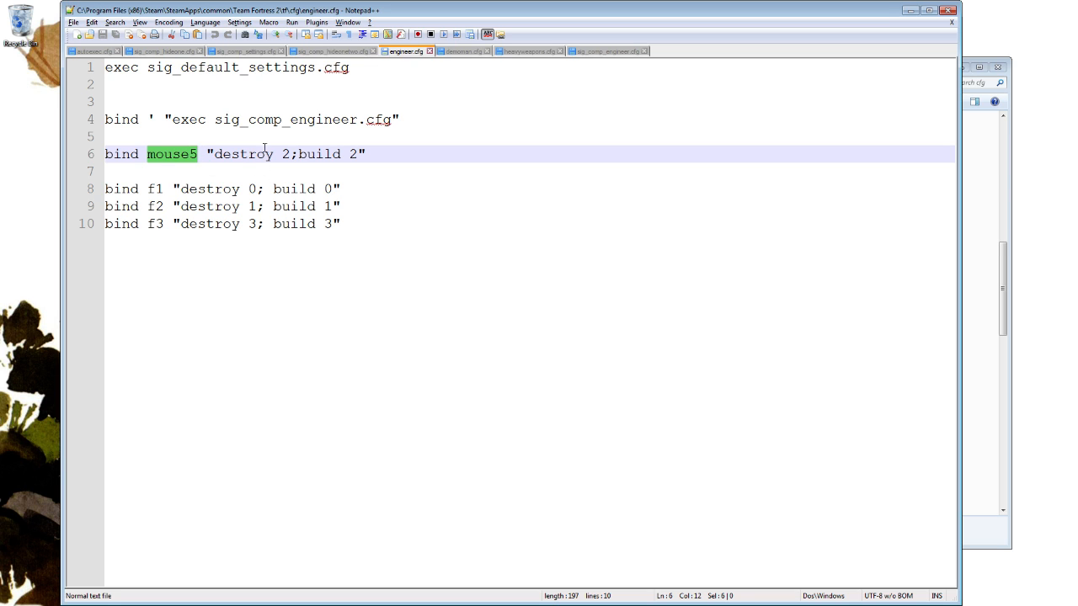
left_click_drag(208, 154, 290, 154)
left_click(355, 188)
left_click_drag(173, 188, 344, 190)
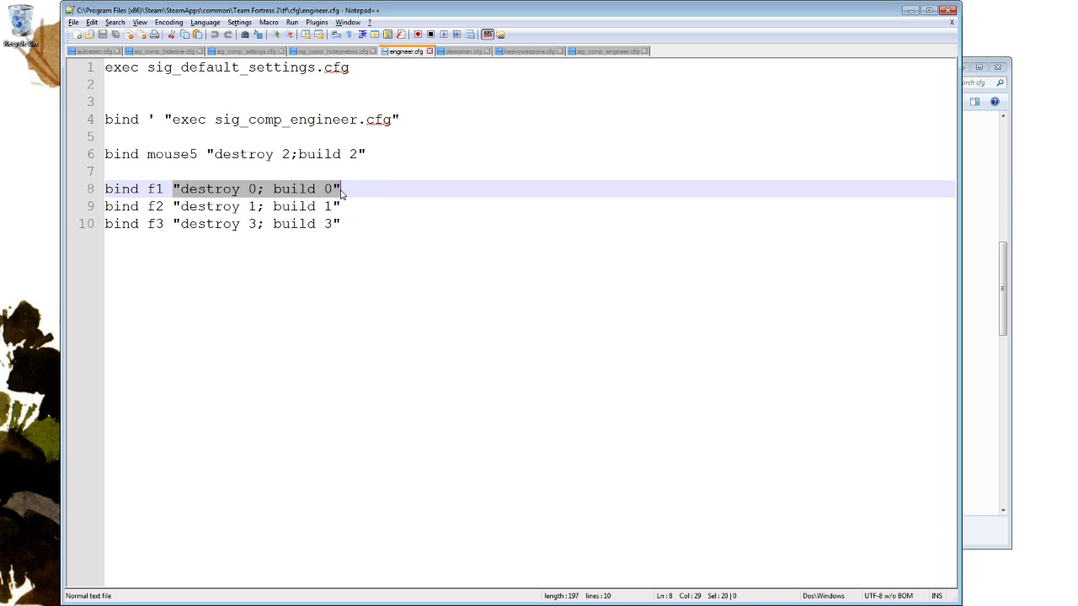
left_click_drag(172, 206, 384, 203)
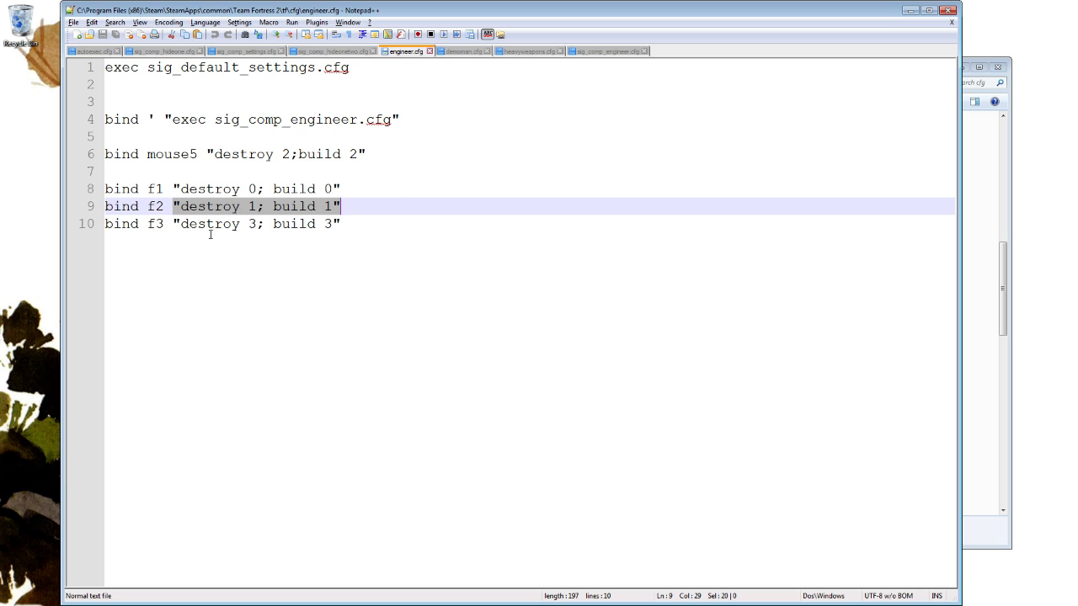
left_click_drag(173, 224, 409, 224)
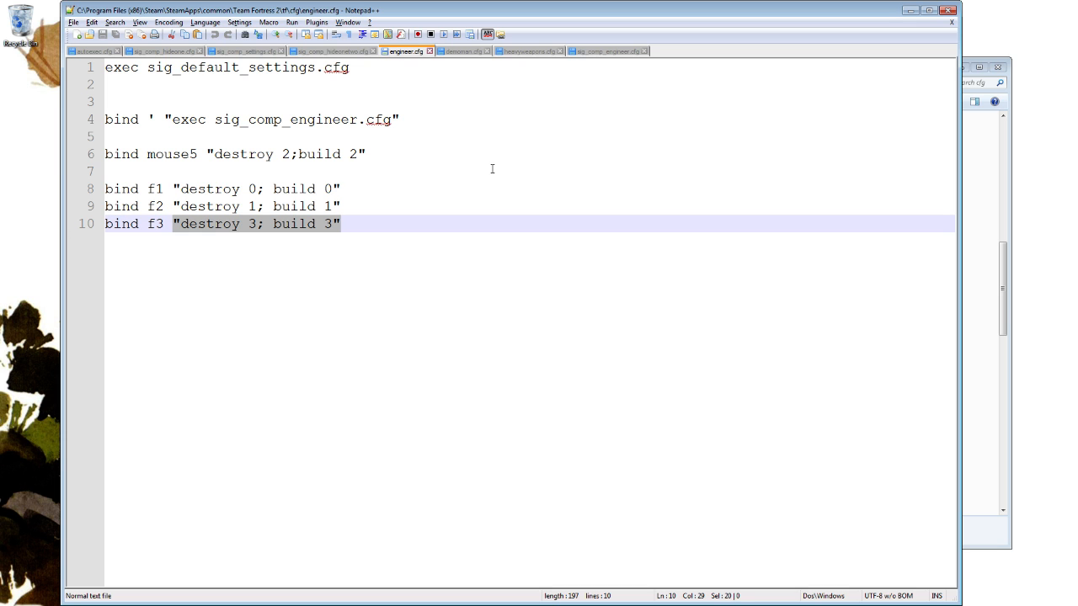
Return to autoexec.cfg and review its opening section with the unbindall and exec lines.
left_click(103, 51)
scroll(455, 161, "down", 8)
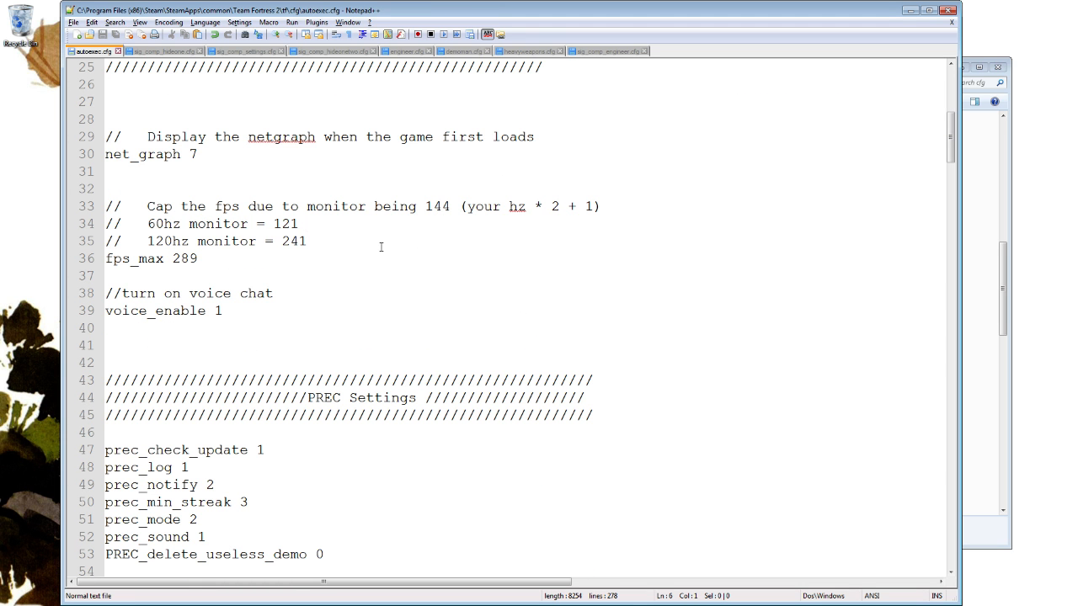
scroll(381, 247, "up", 8)
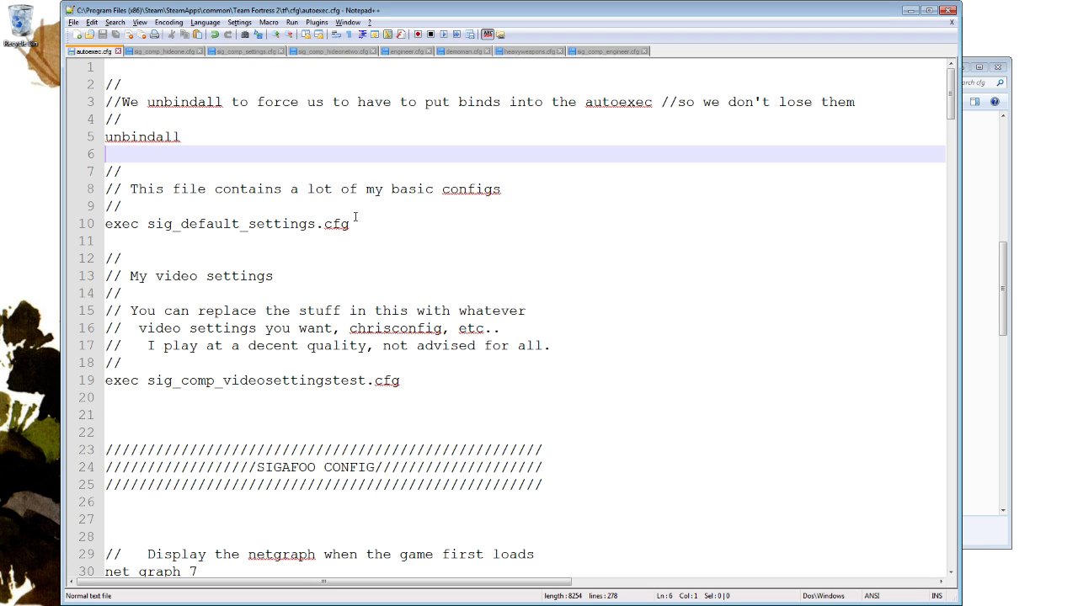